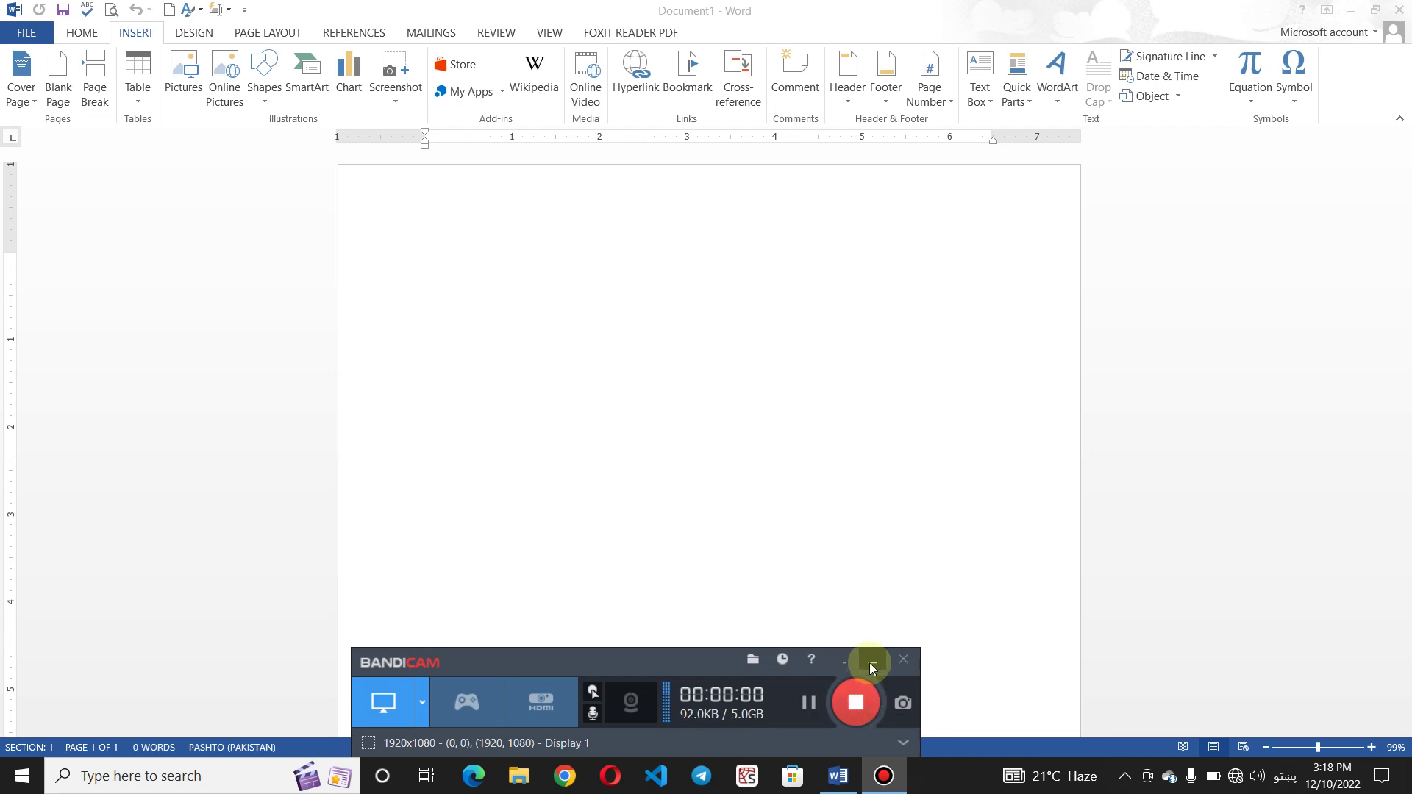
Switch typing to English, insert a 4-column by 8-row table, and click below it
click(872, 660)
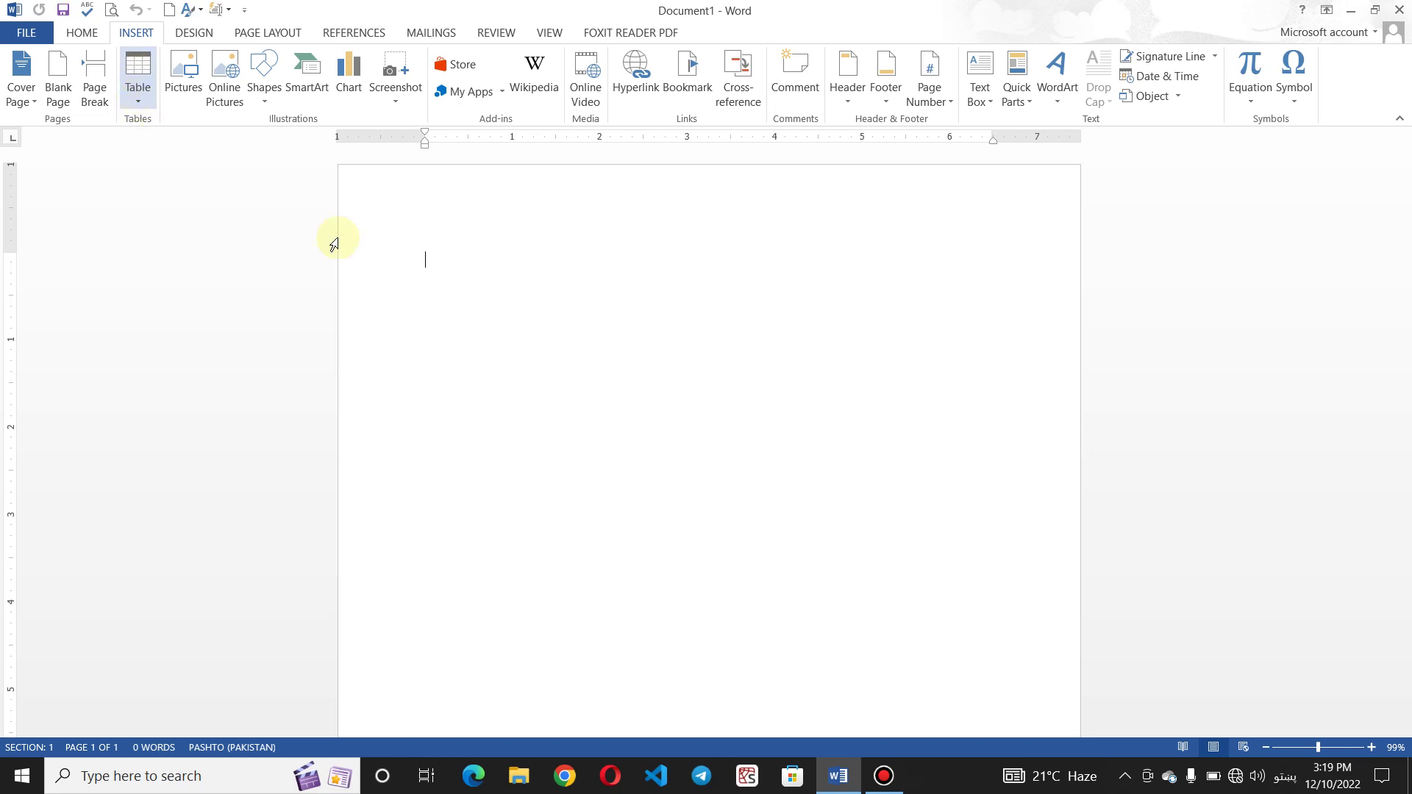
click(895, 787)
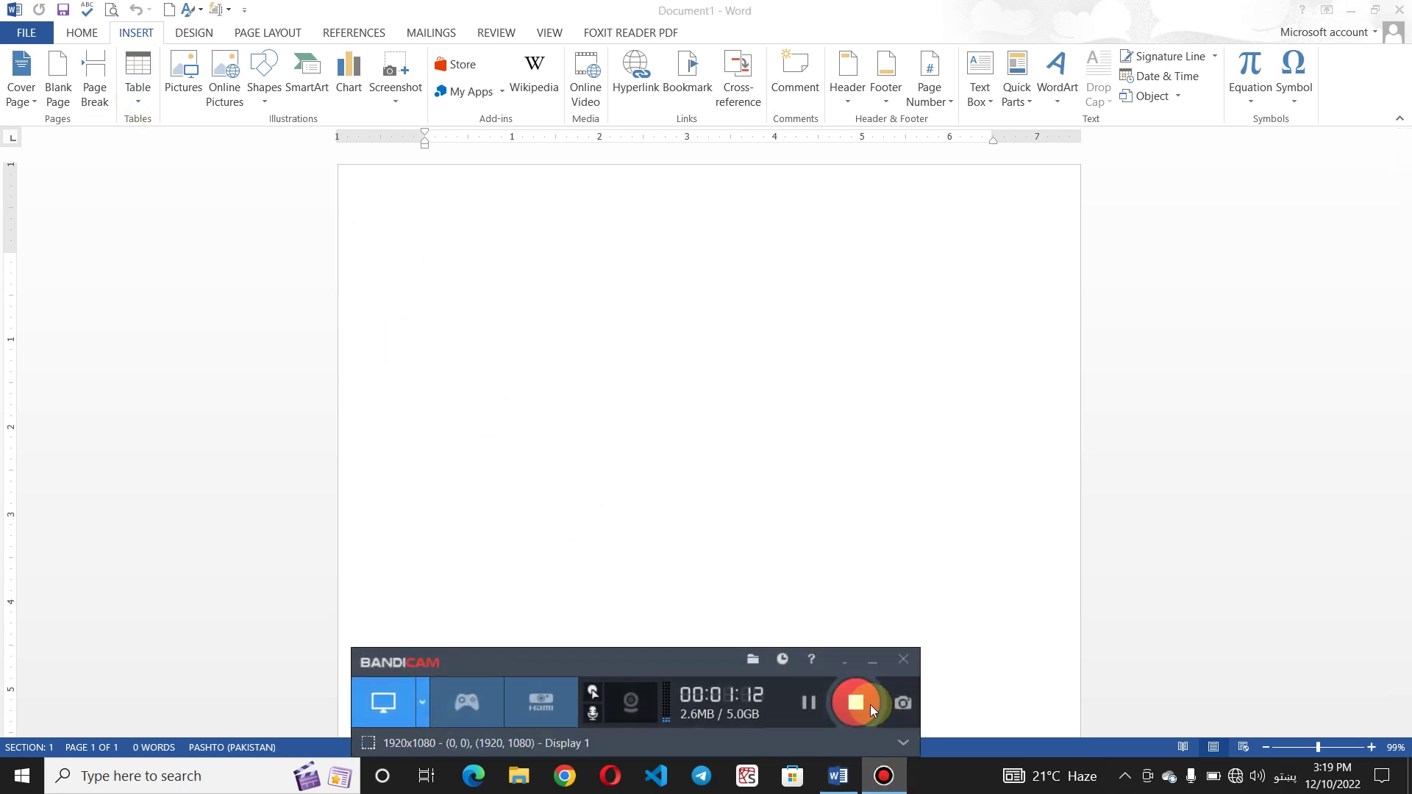
click(872, 659)
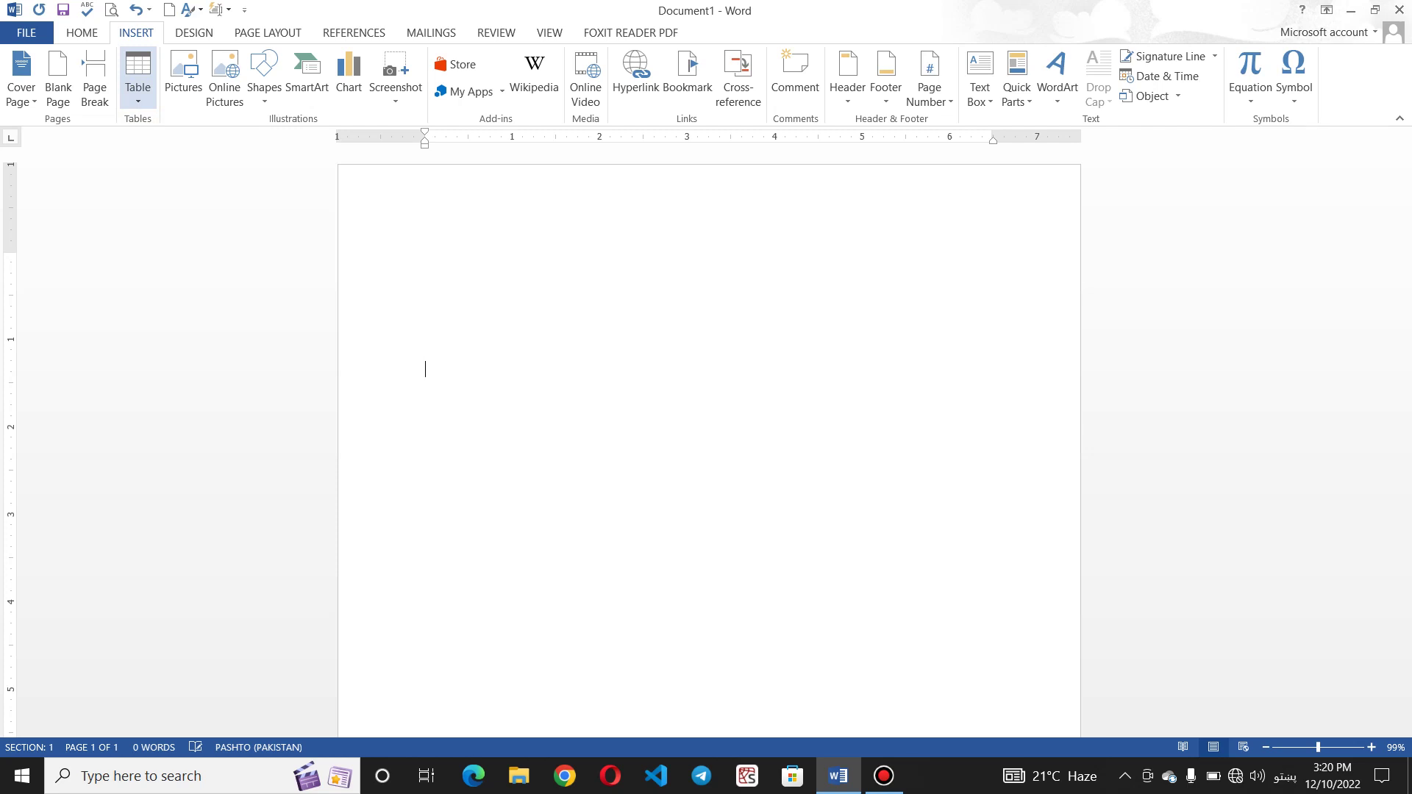
key(alt+shift)
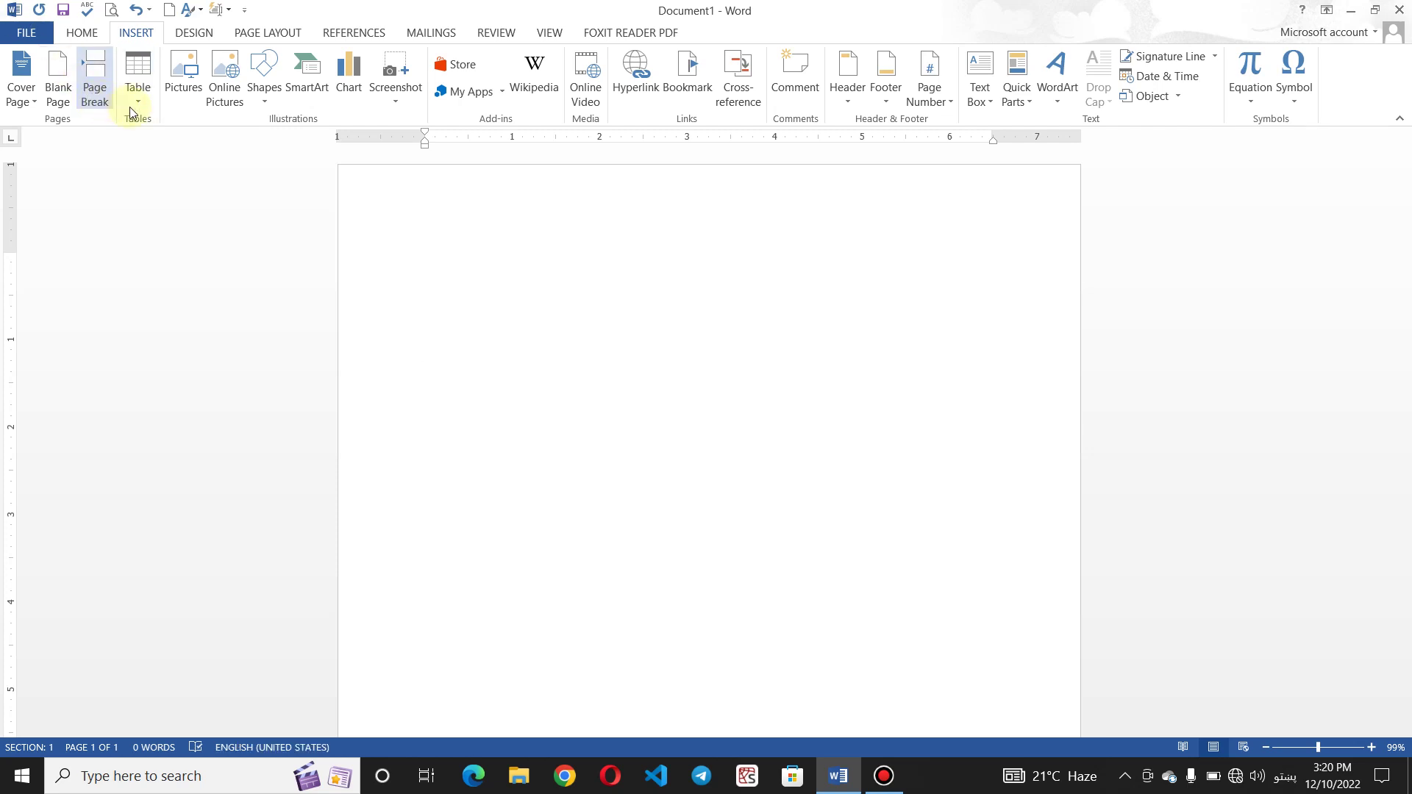
click(133, 105)
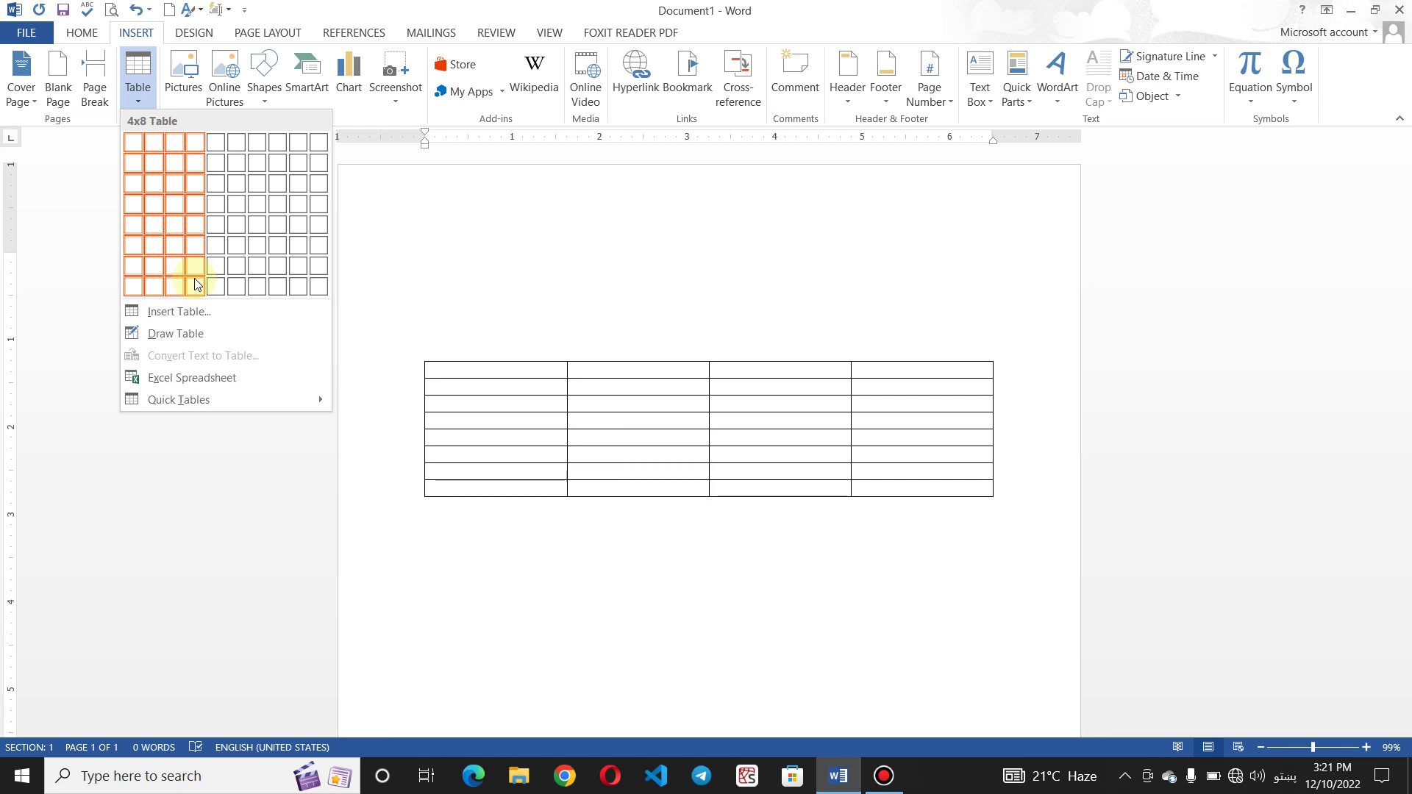
click(200, 280)
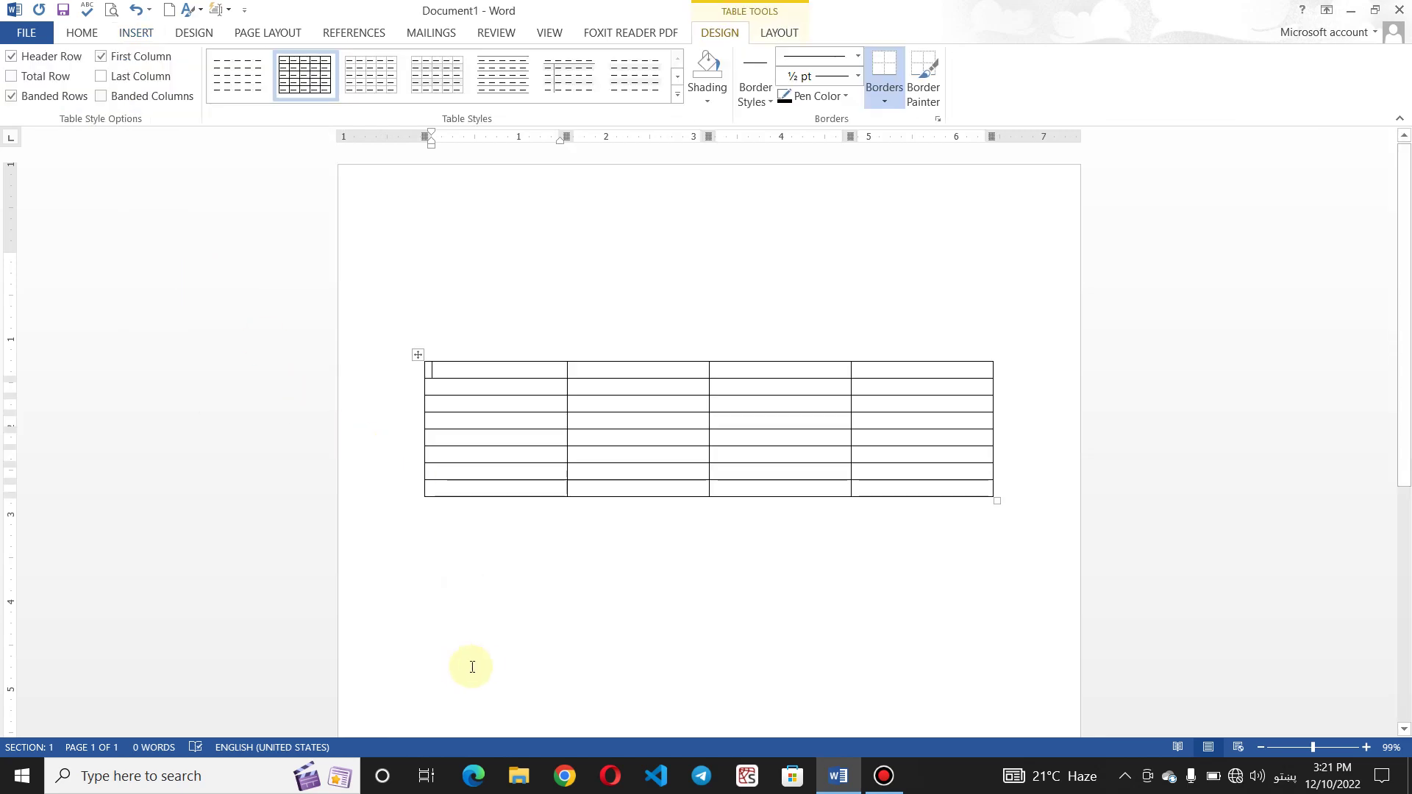
click(448, 582)
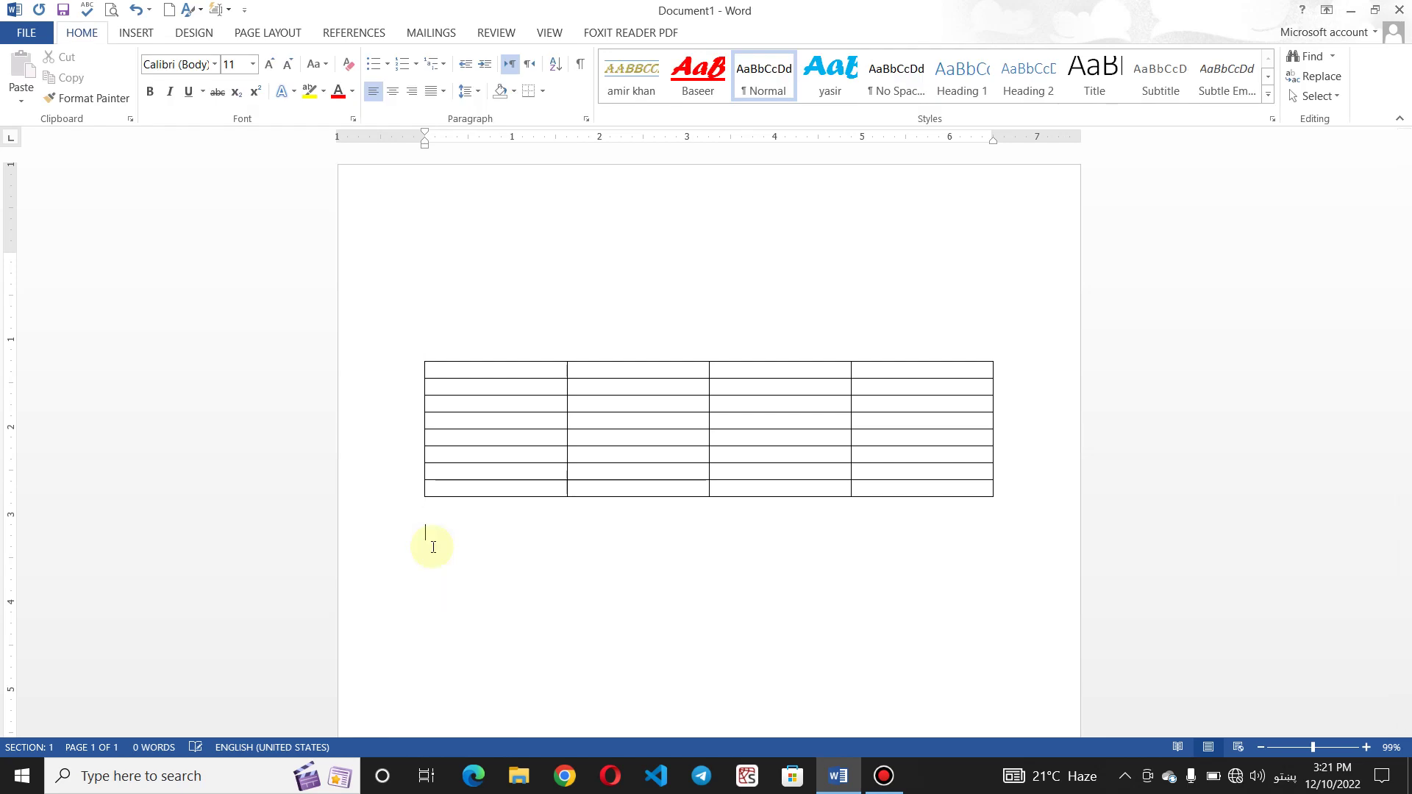
Insert a 10-column by 4-row table and move the cursor below it
click(147, 43)
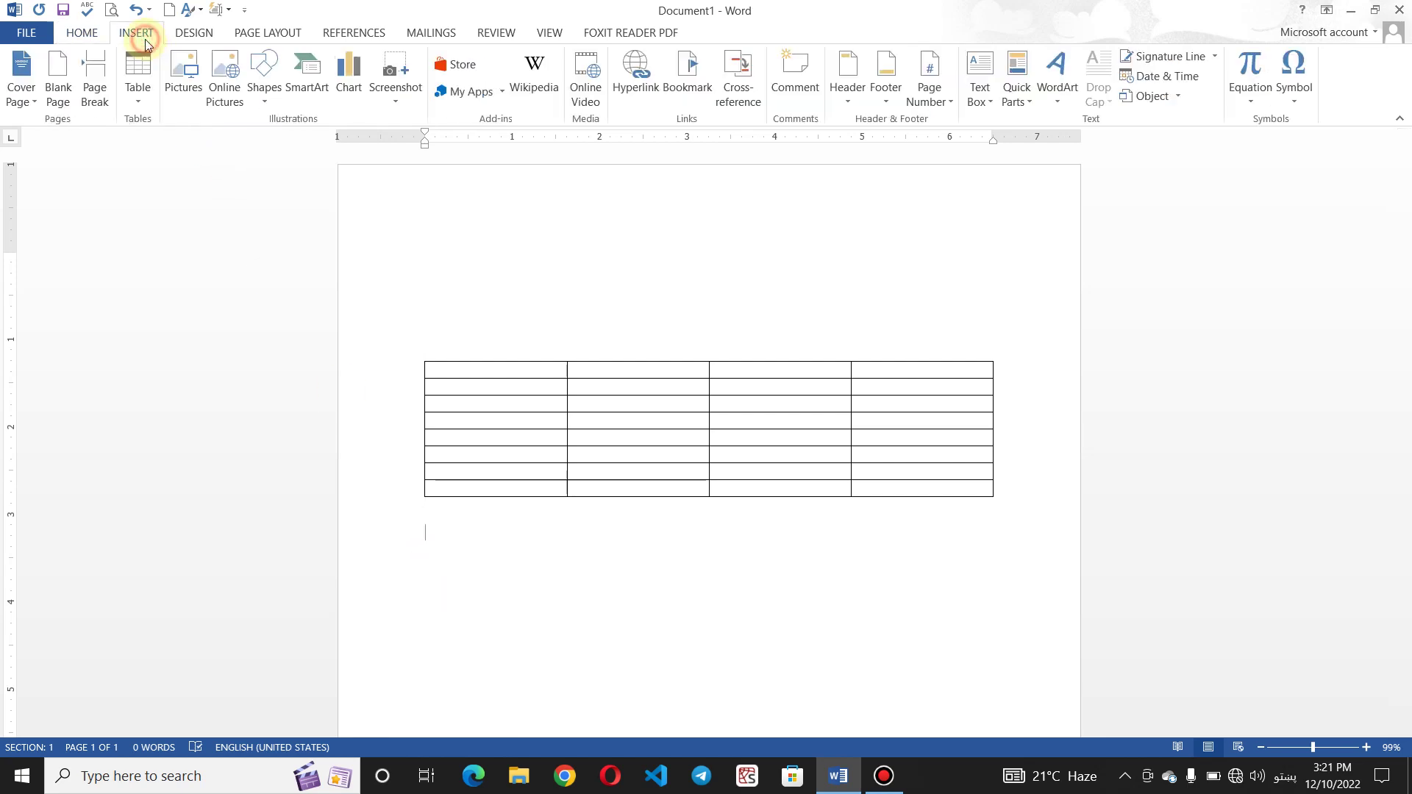
click(144, 99)
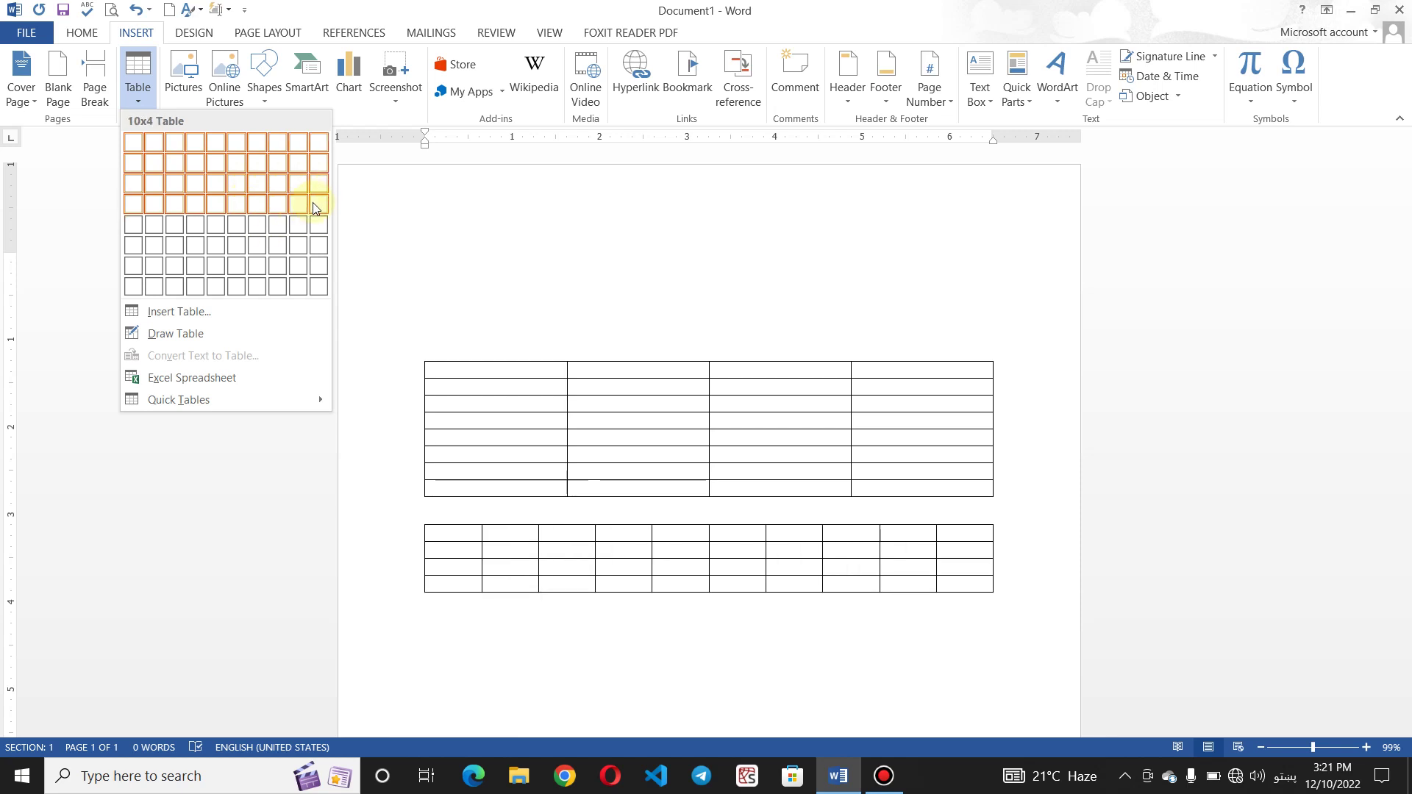
click(317, 205)
click(467, 631)
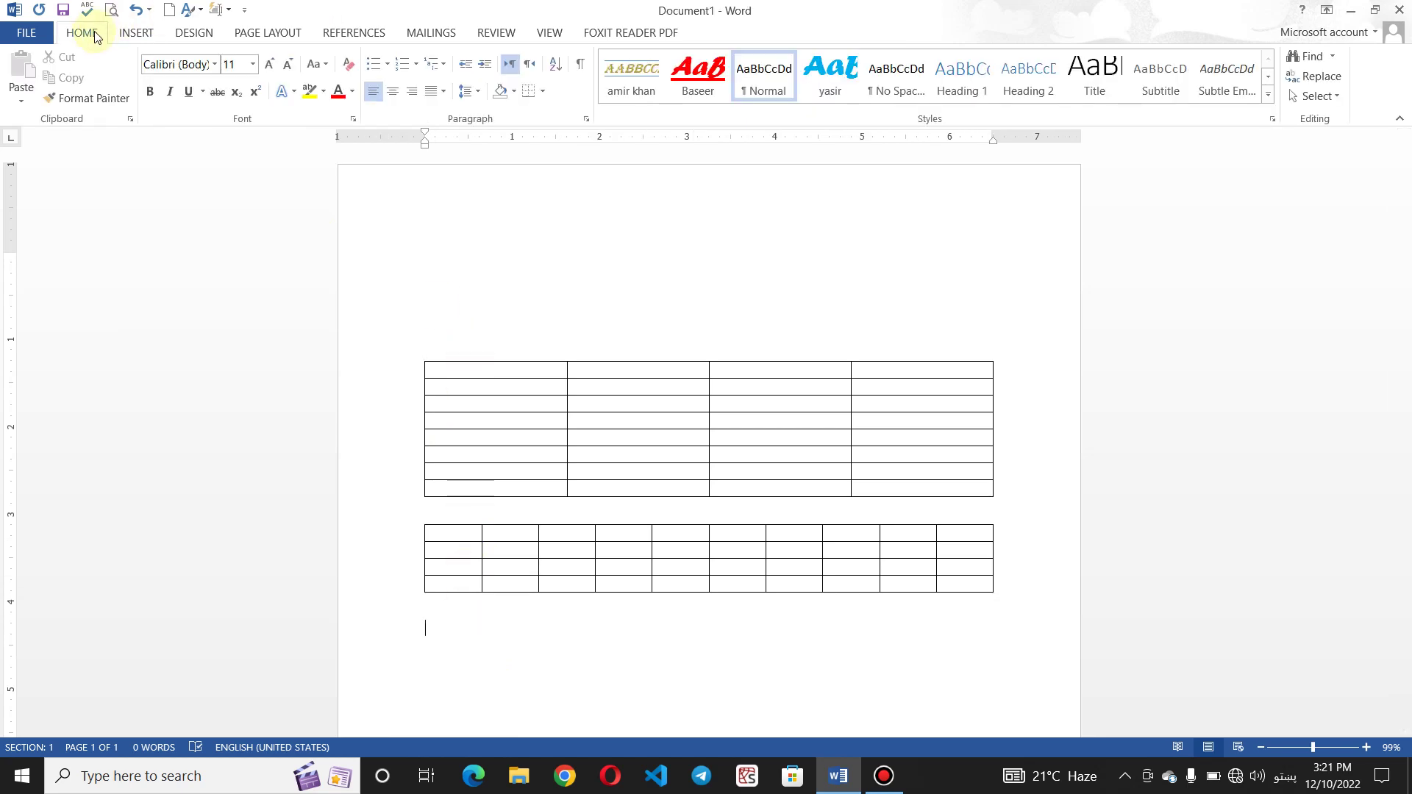
Inside the first table, browse the Table Tools Design and Layout tabs
click(135, 33)
mouse_move(524, 421)
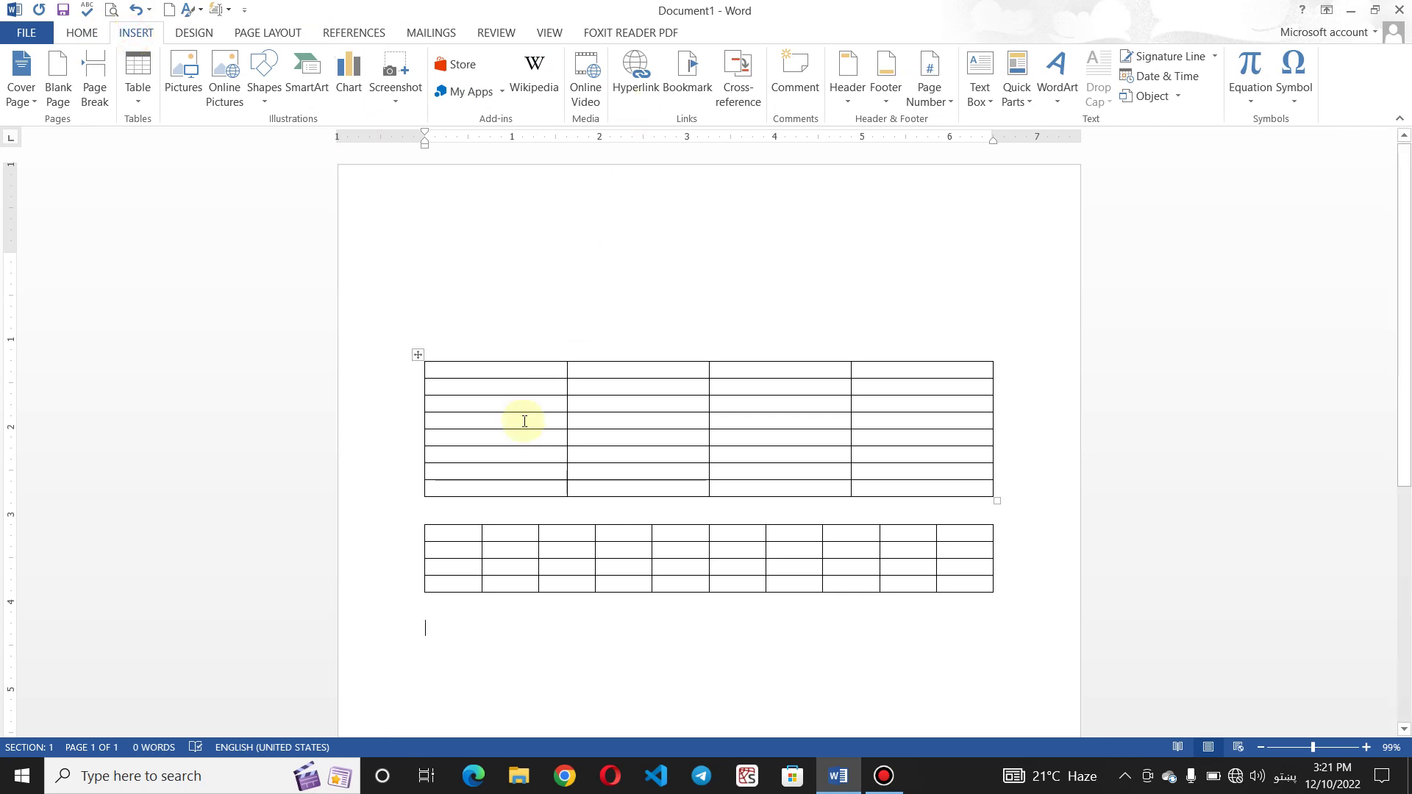
click(509, 399)
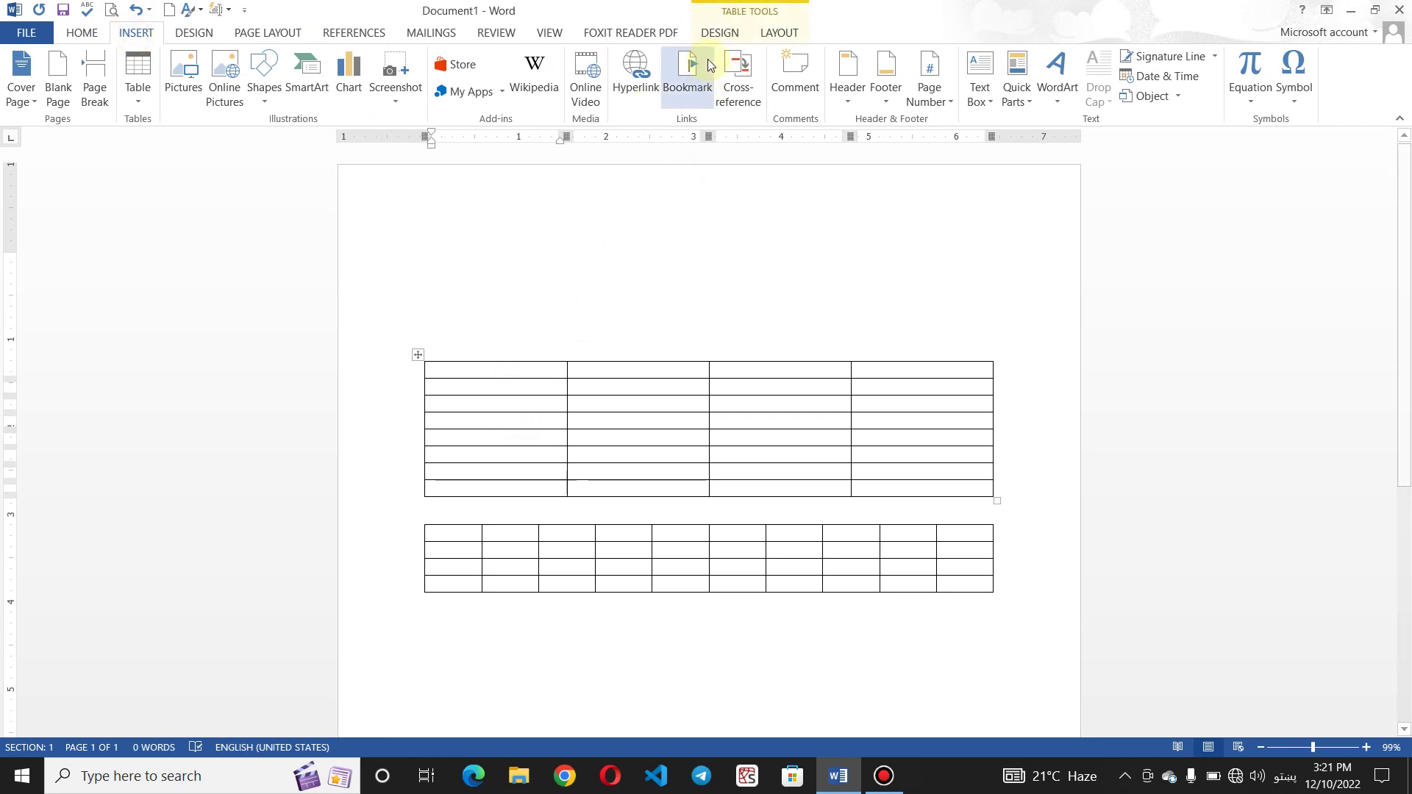
click(723, 43)
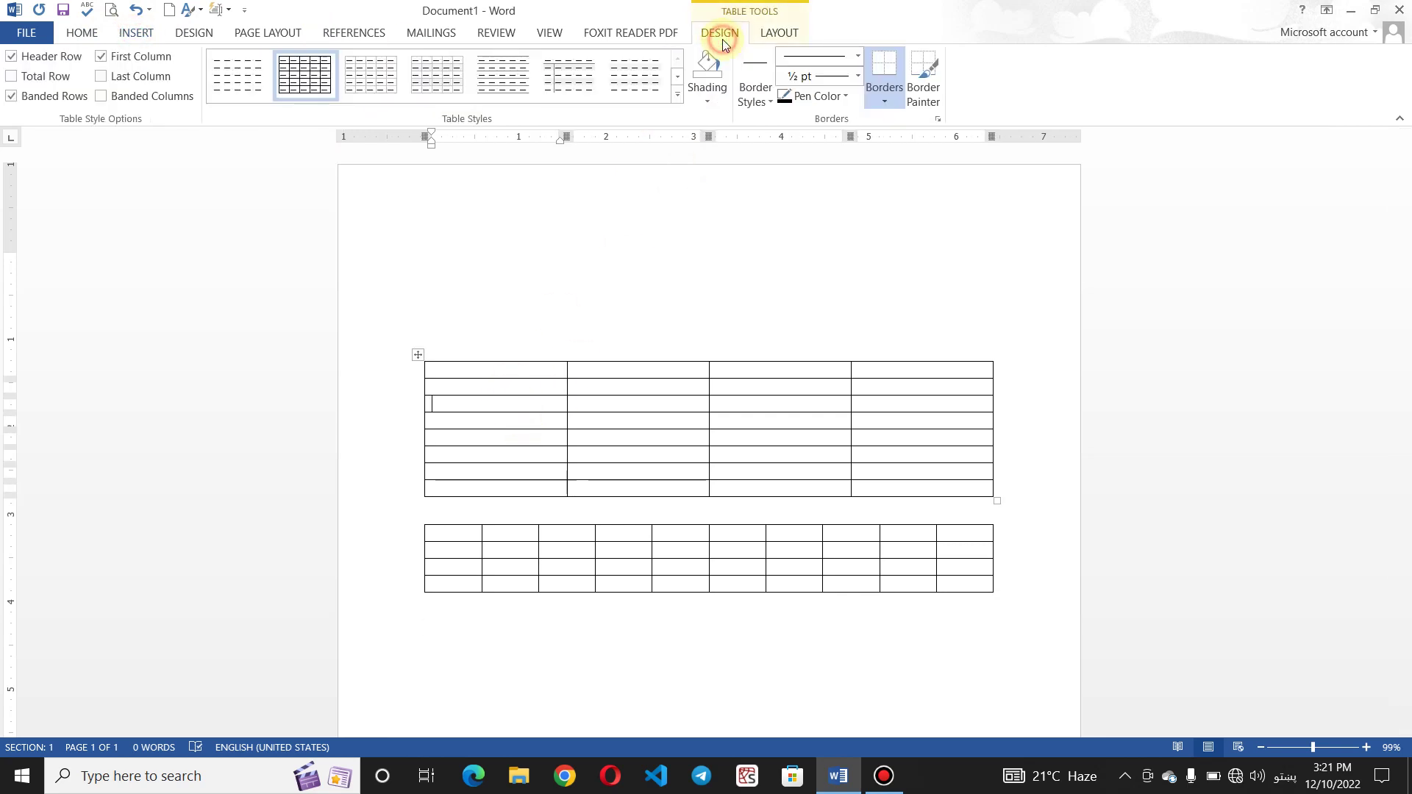
click(796, 31)
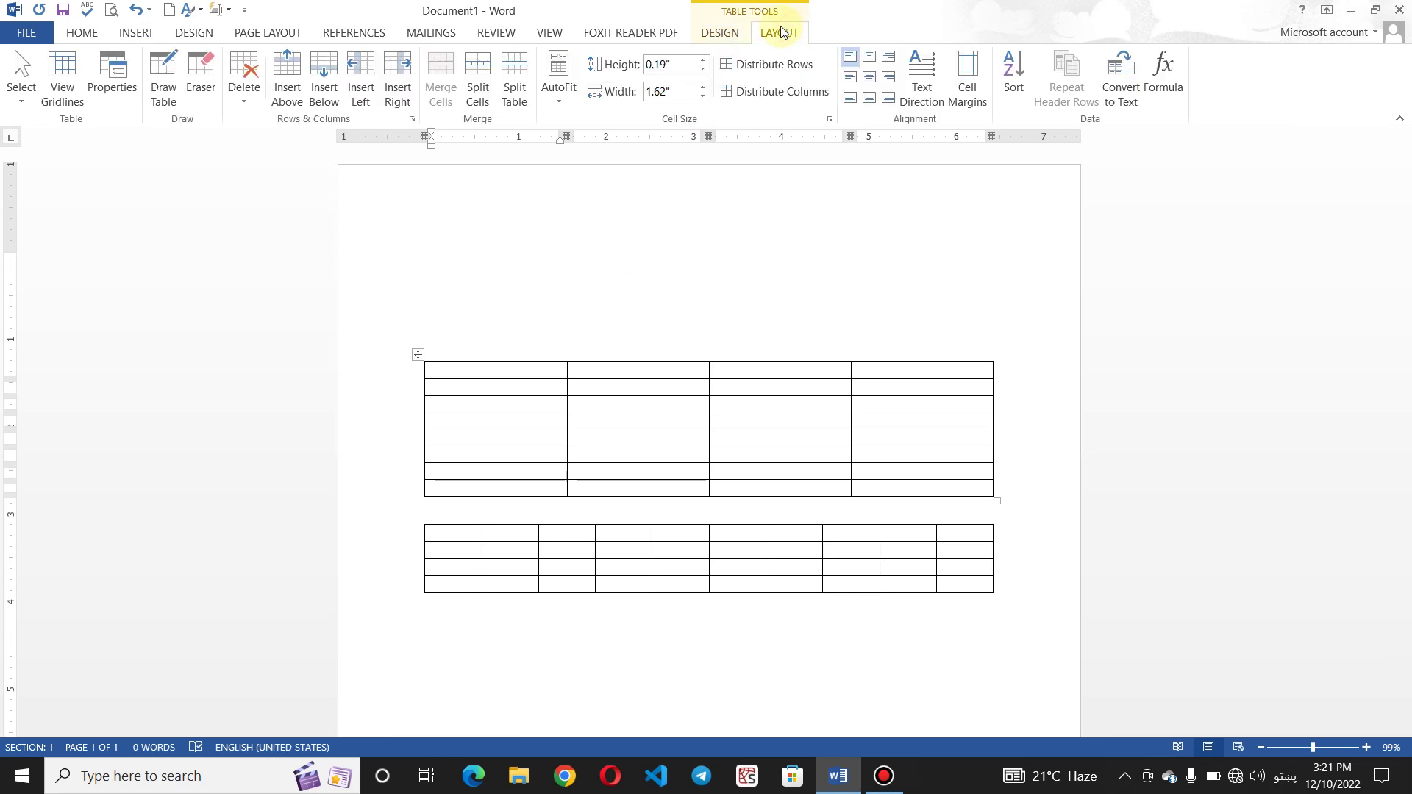
click(741, 38)
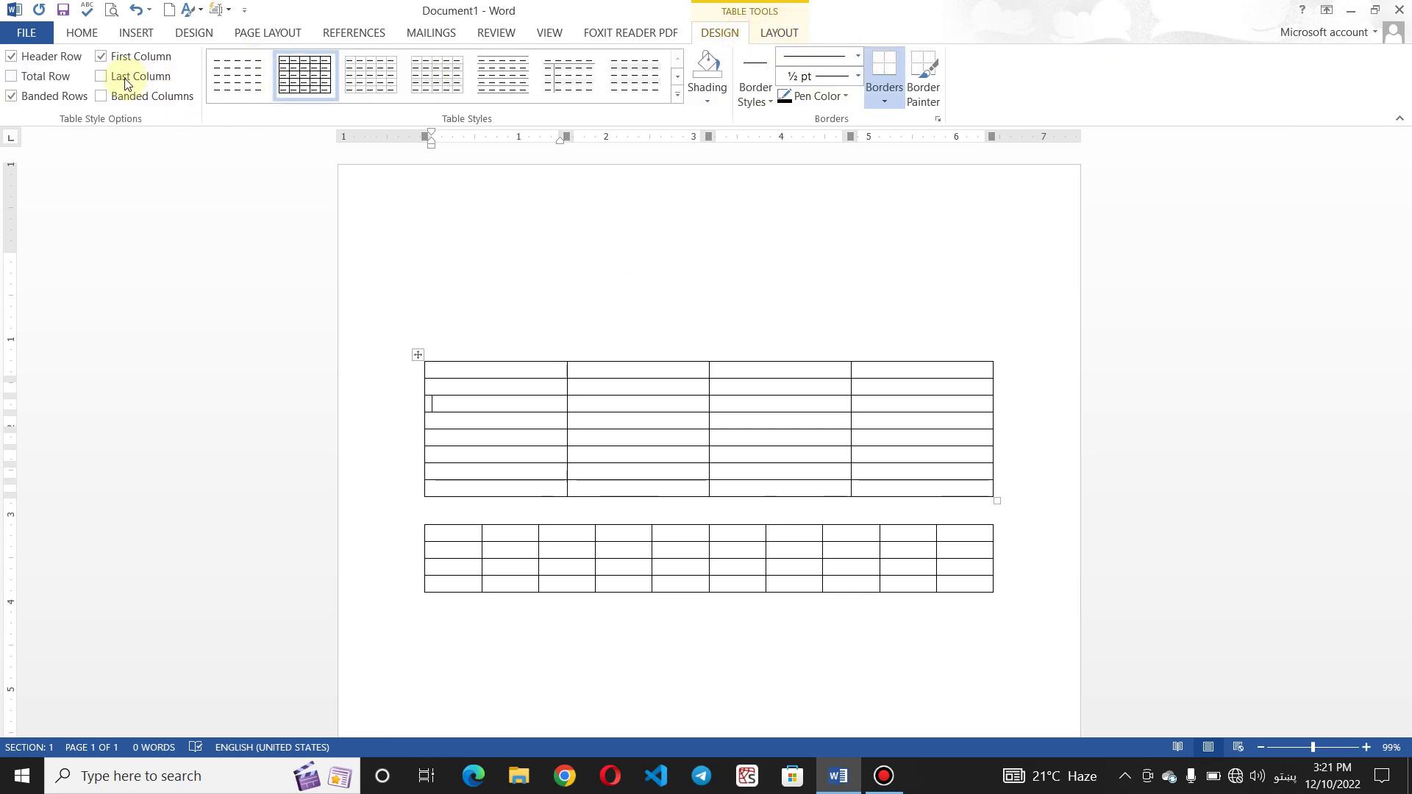
Click on the page outside the tables and bring up the Insert > Table grid again
click(138, 34)
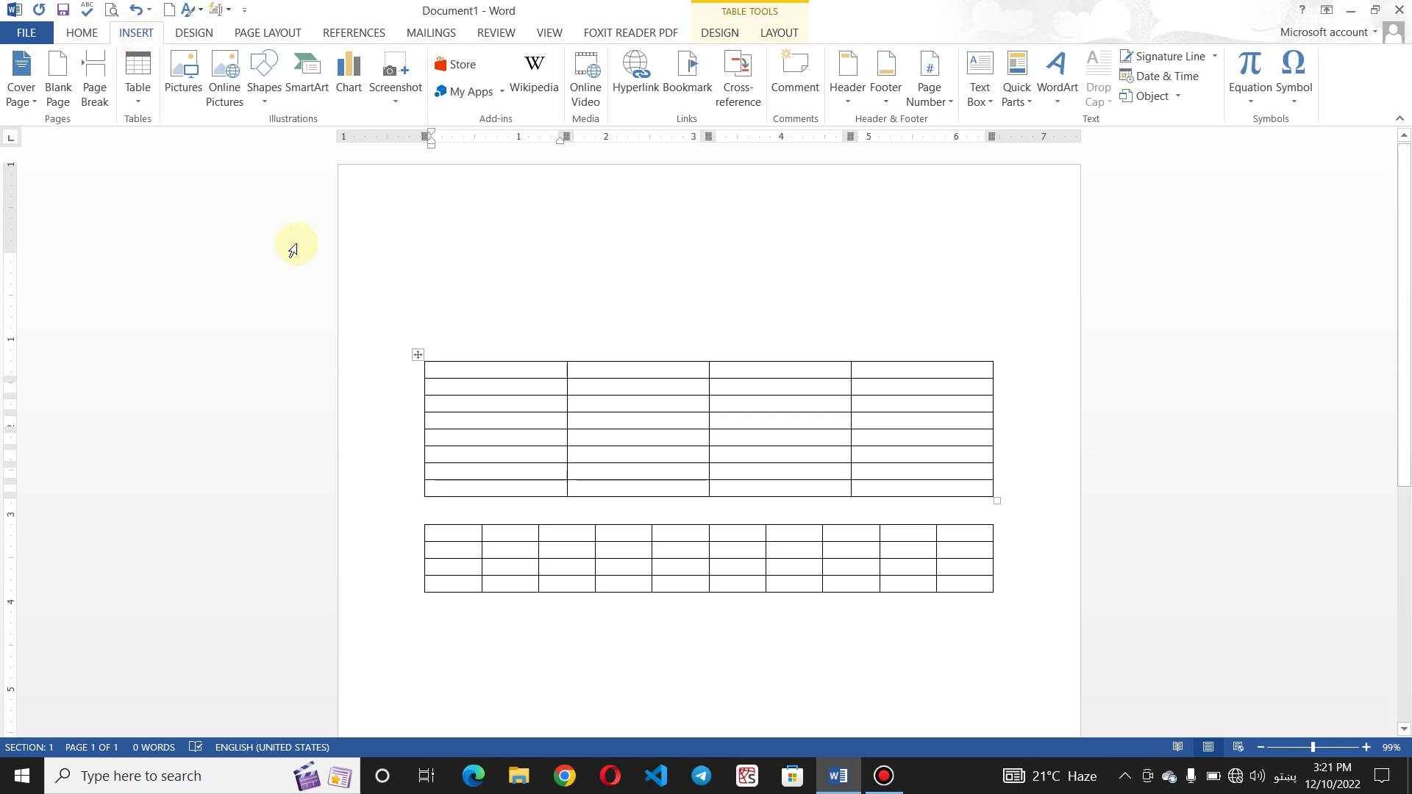
click(448, 624)
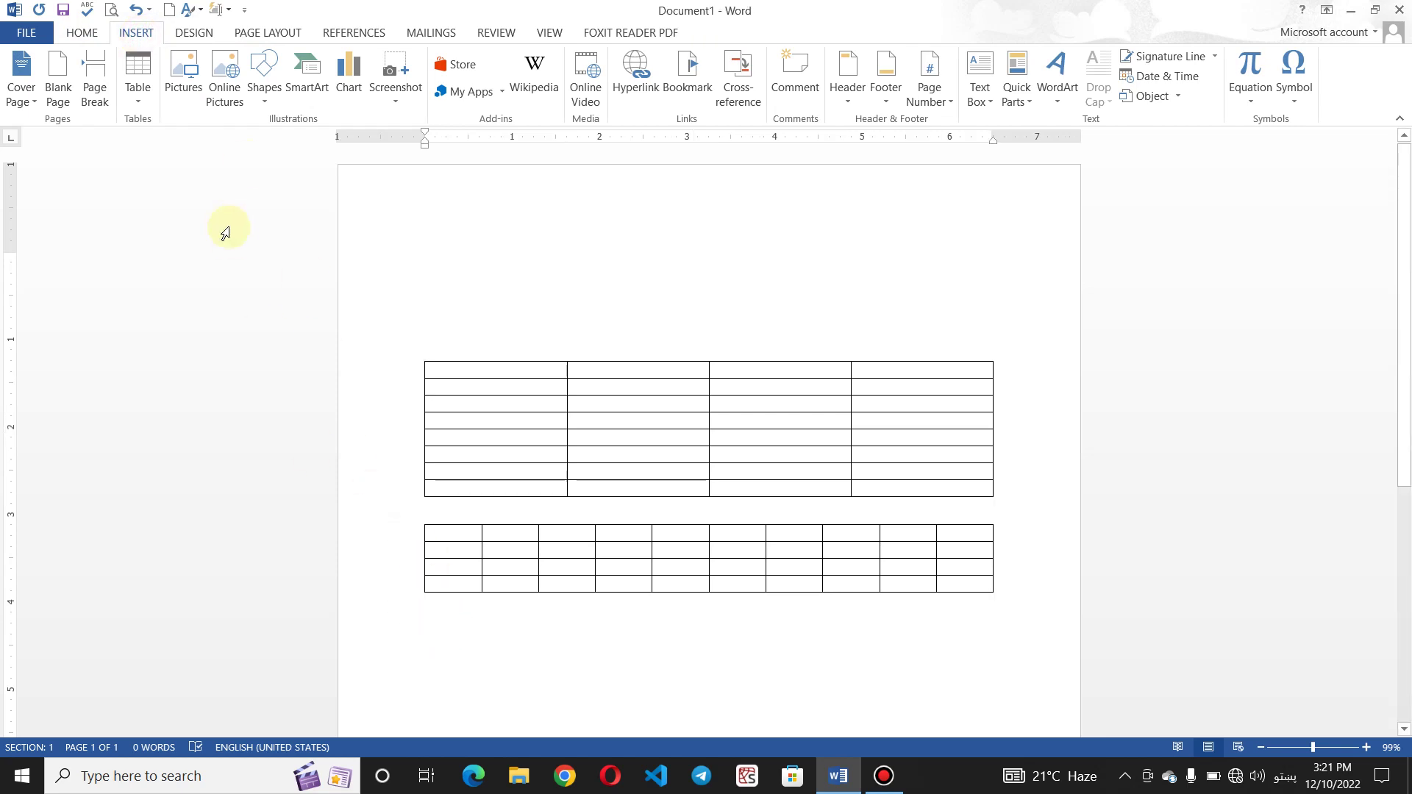
click(137, 94)
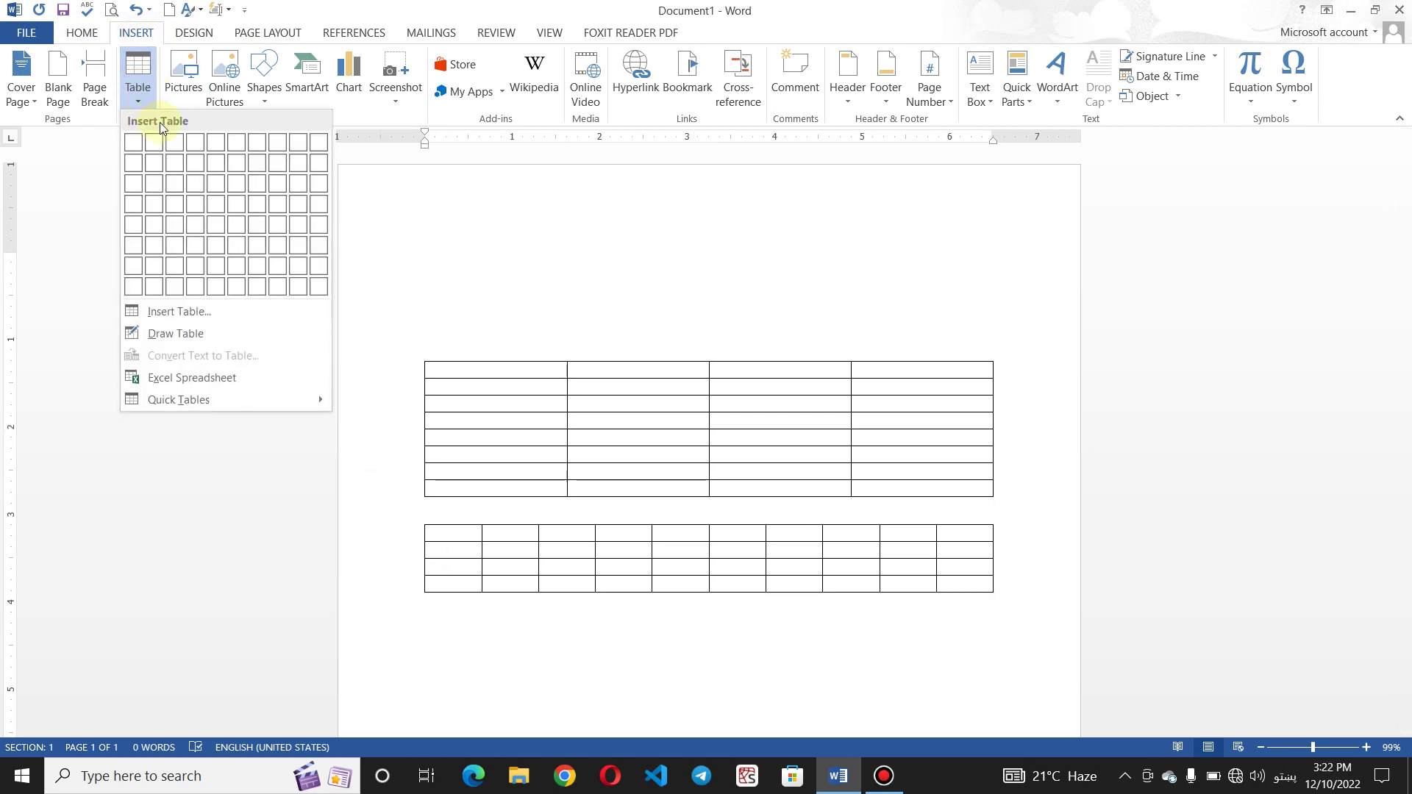
In the Insert Table dialog, enter 8 columns and 50 rows
click(171, 312)
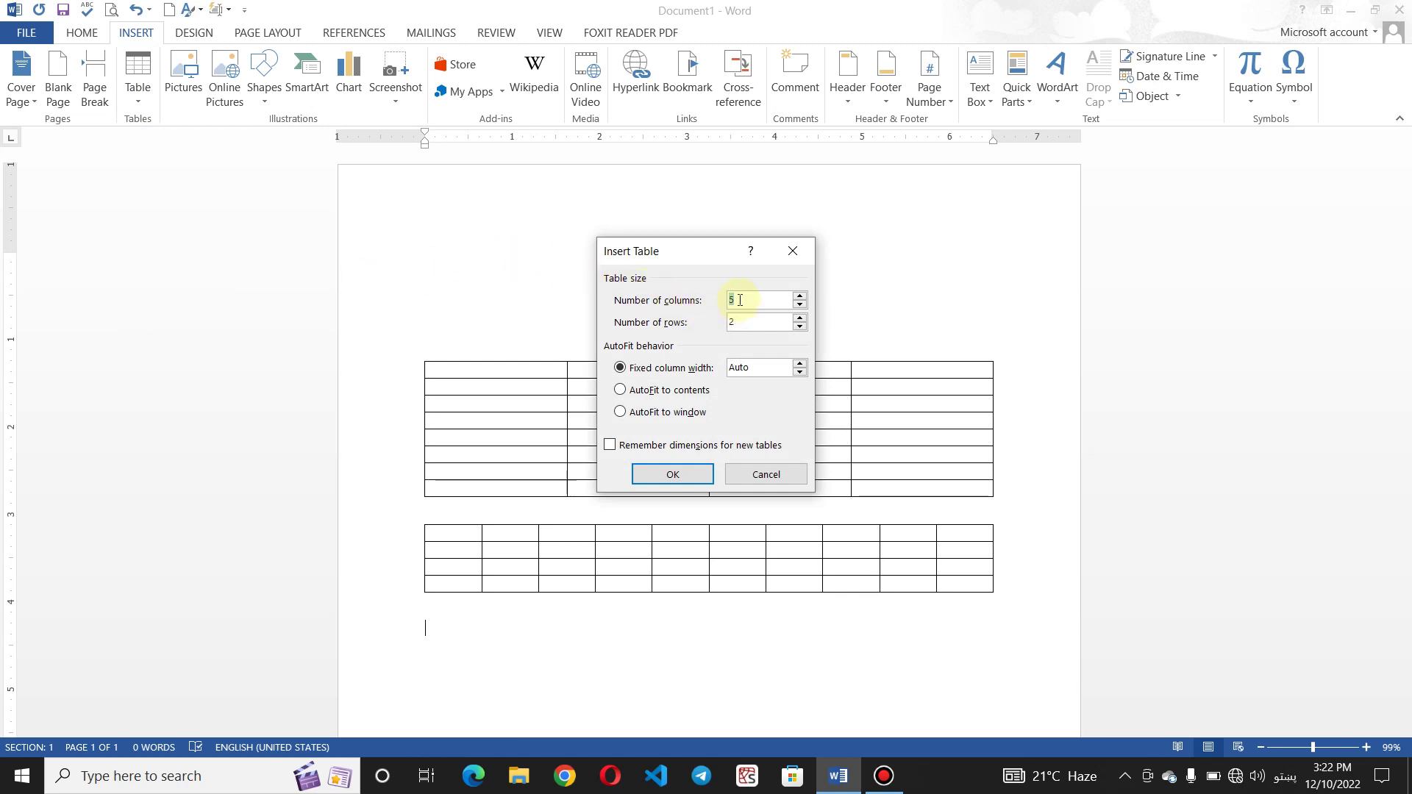
key(BackSpace)
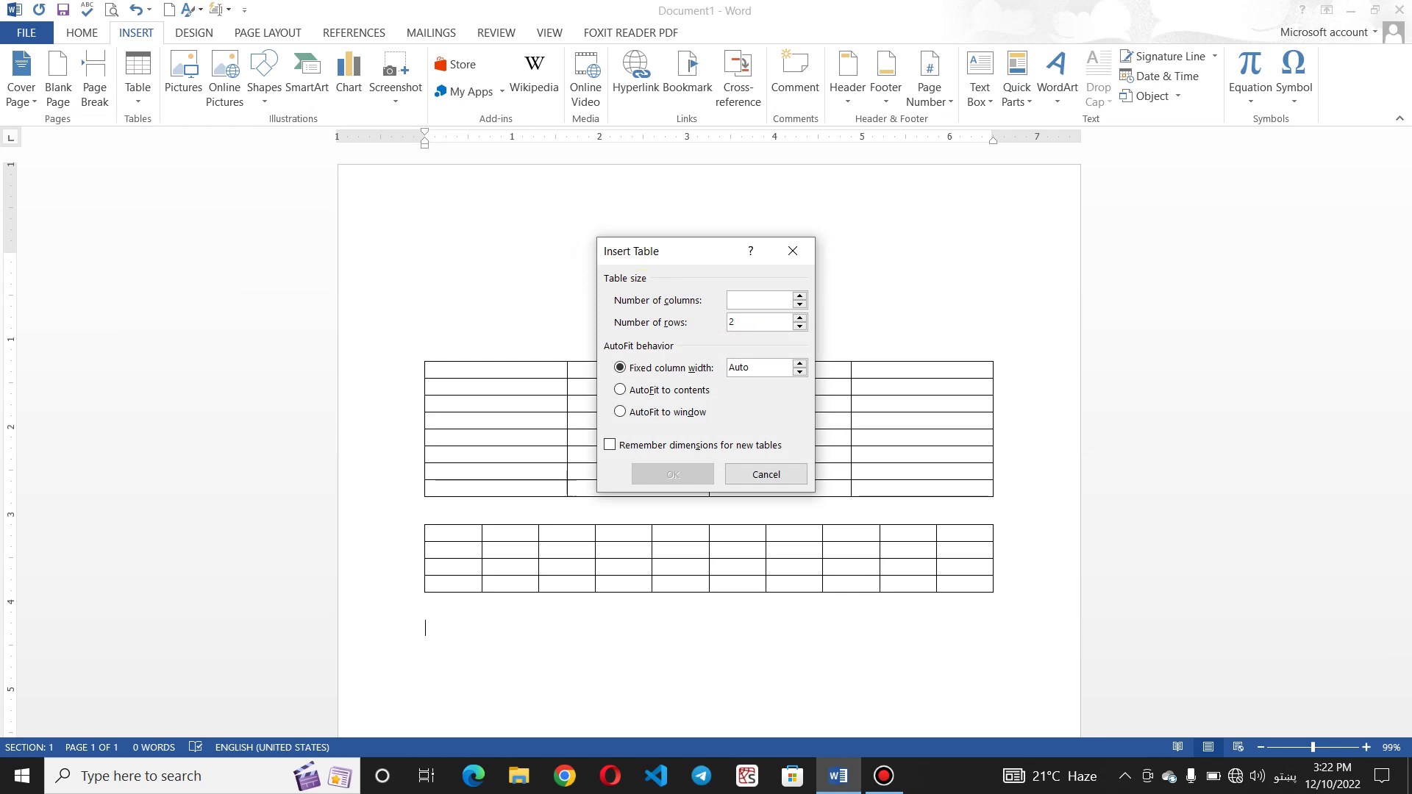
click(782, 300)
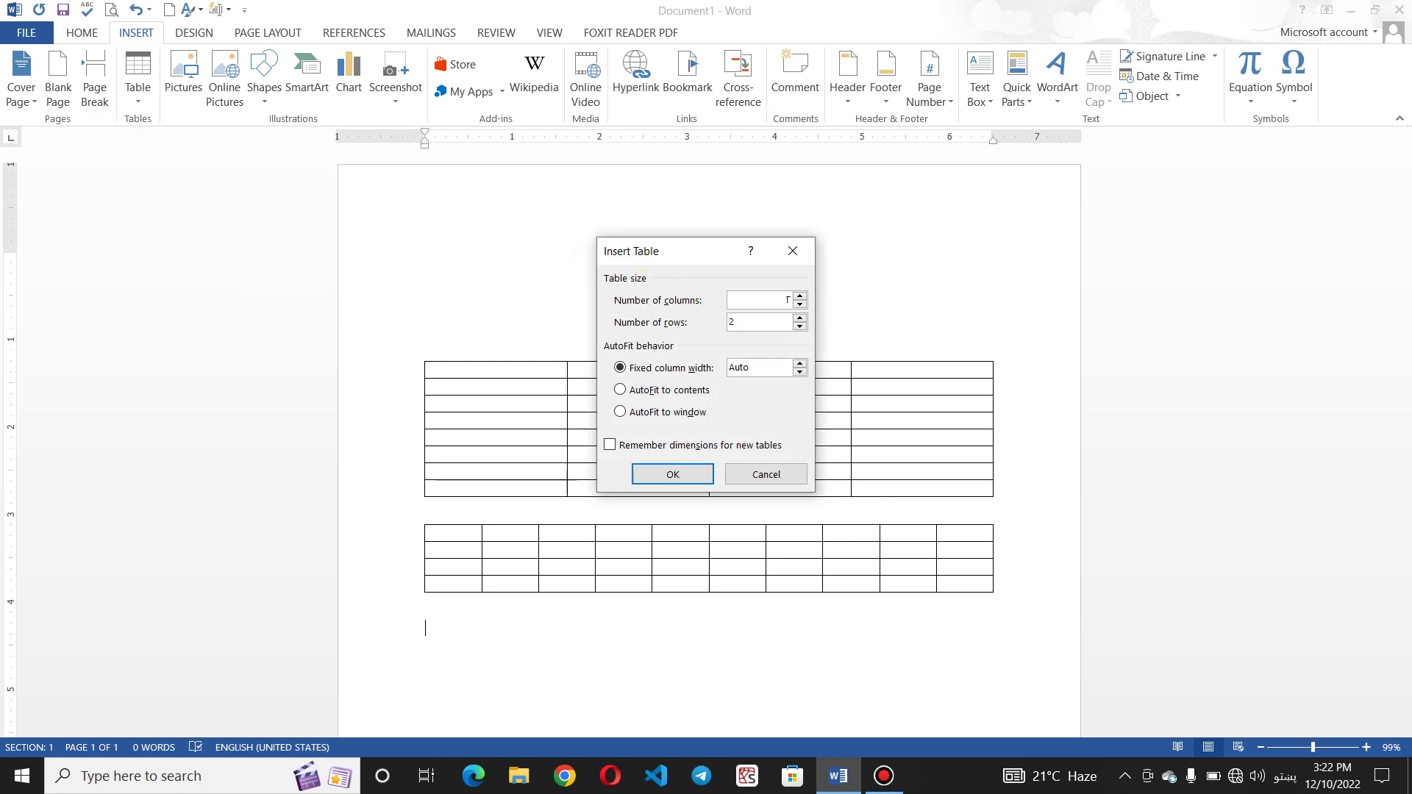
key(BackSpace)
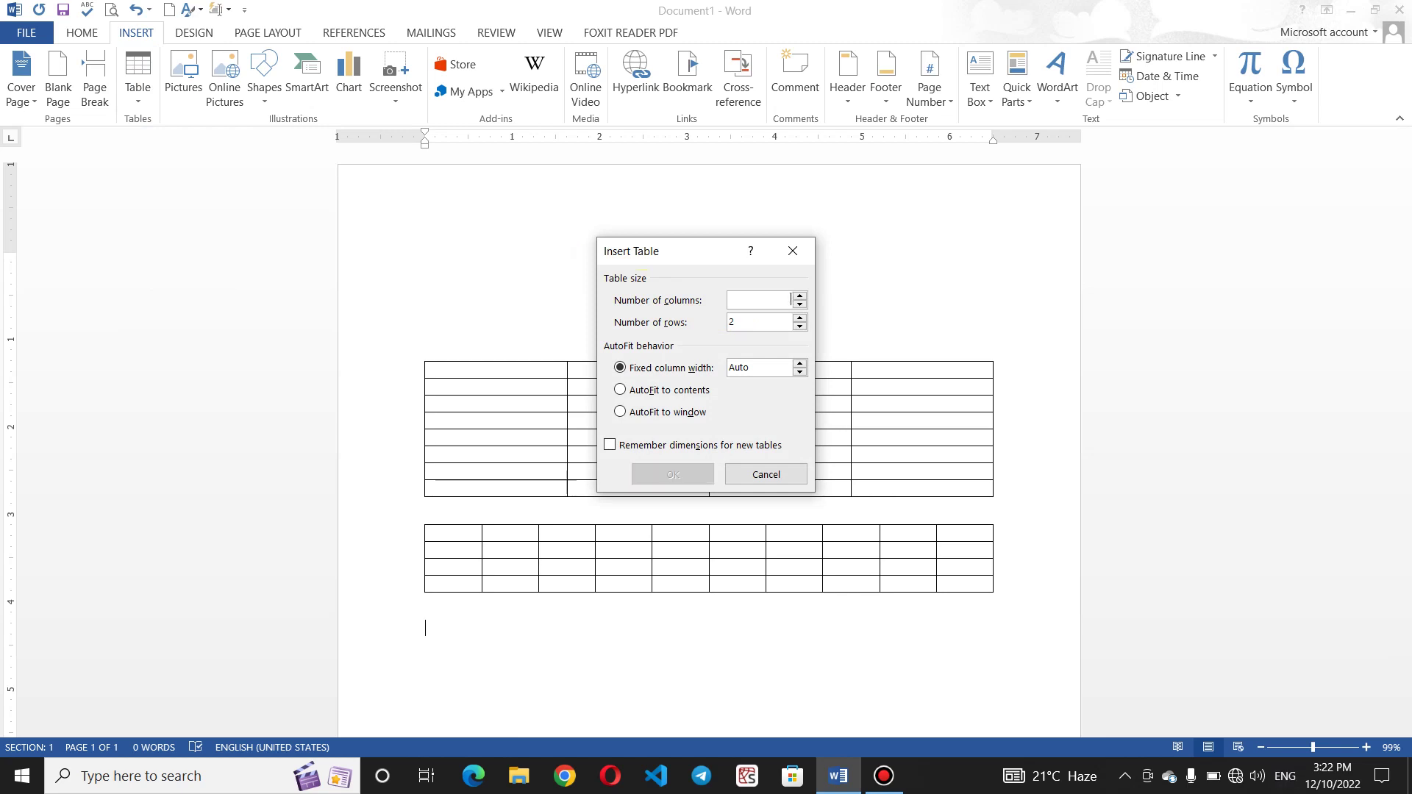
text(30)
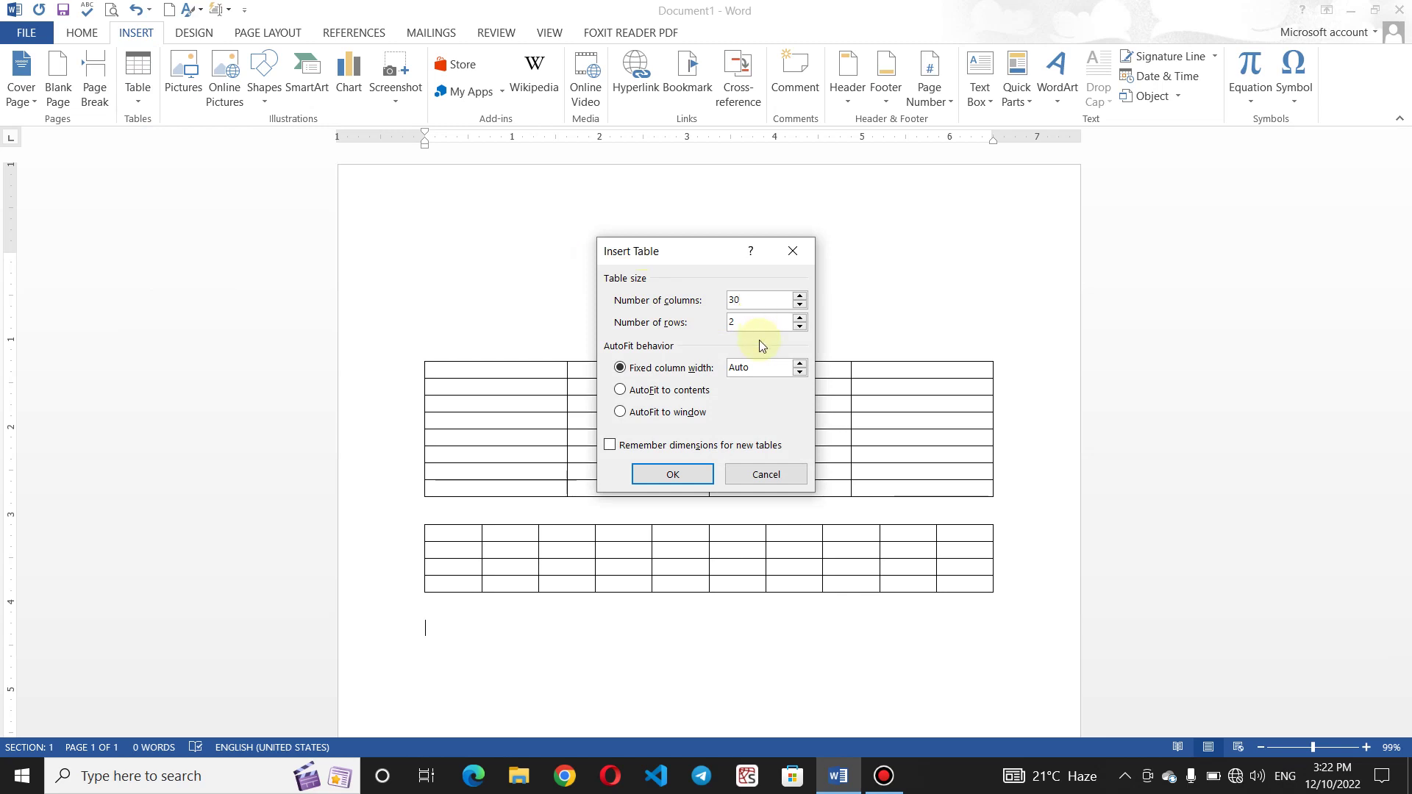
click(745, 325)
key(BackSpace)
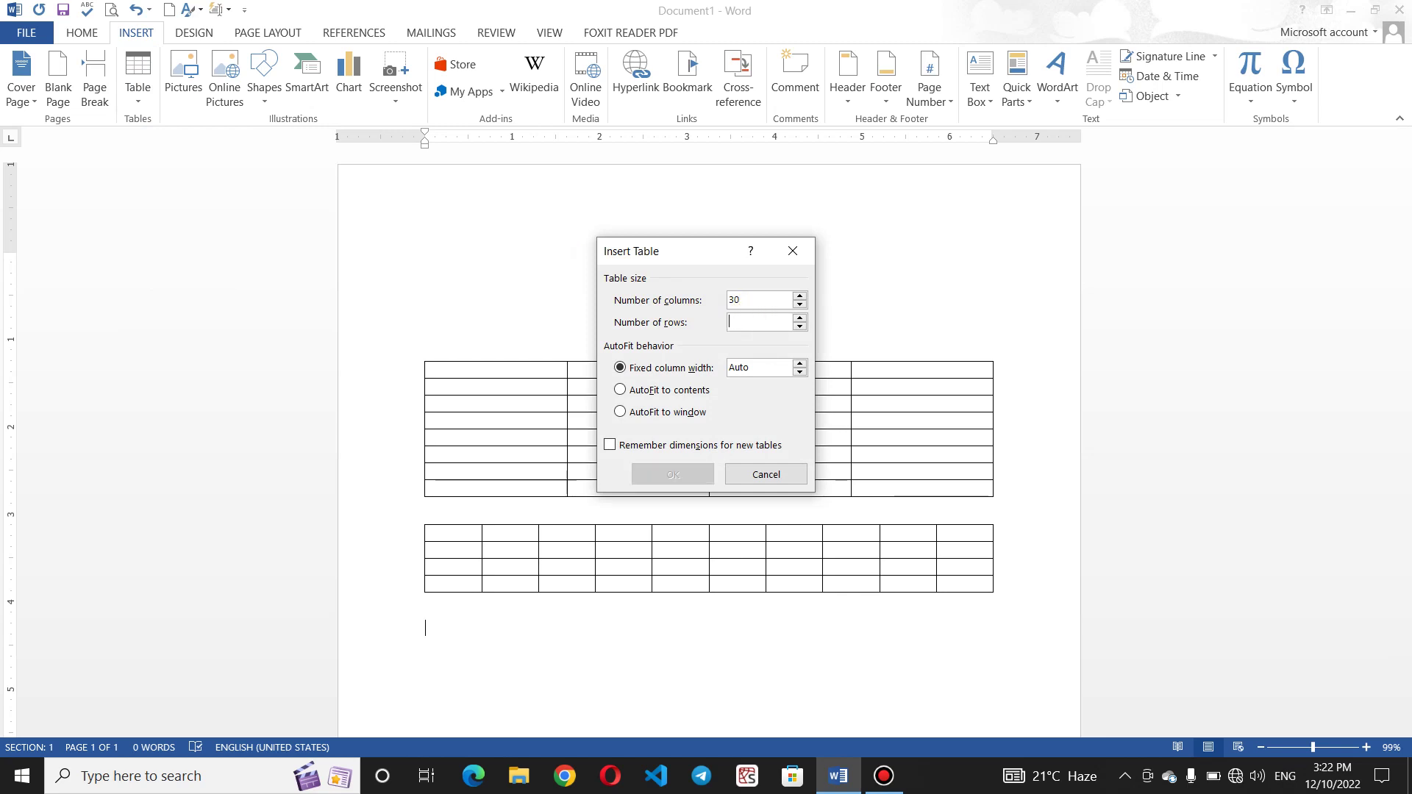
text(8)
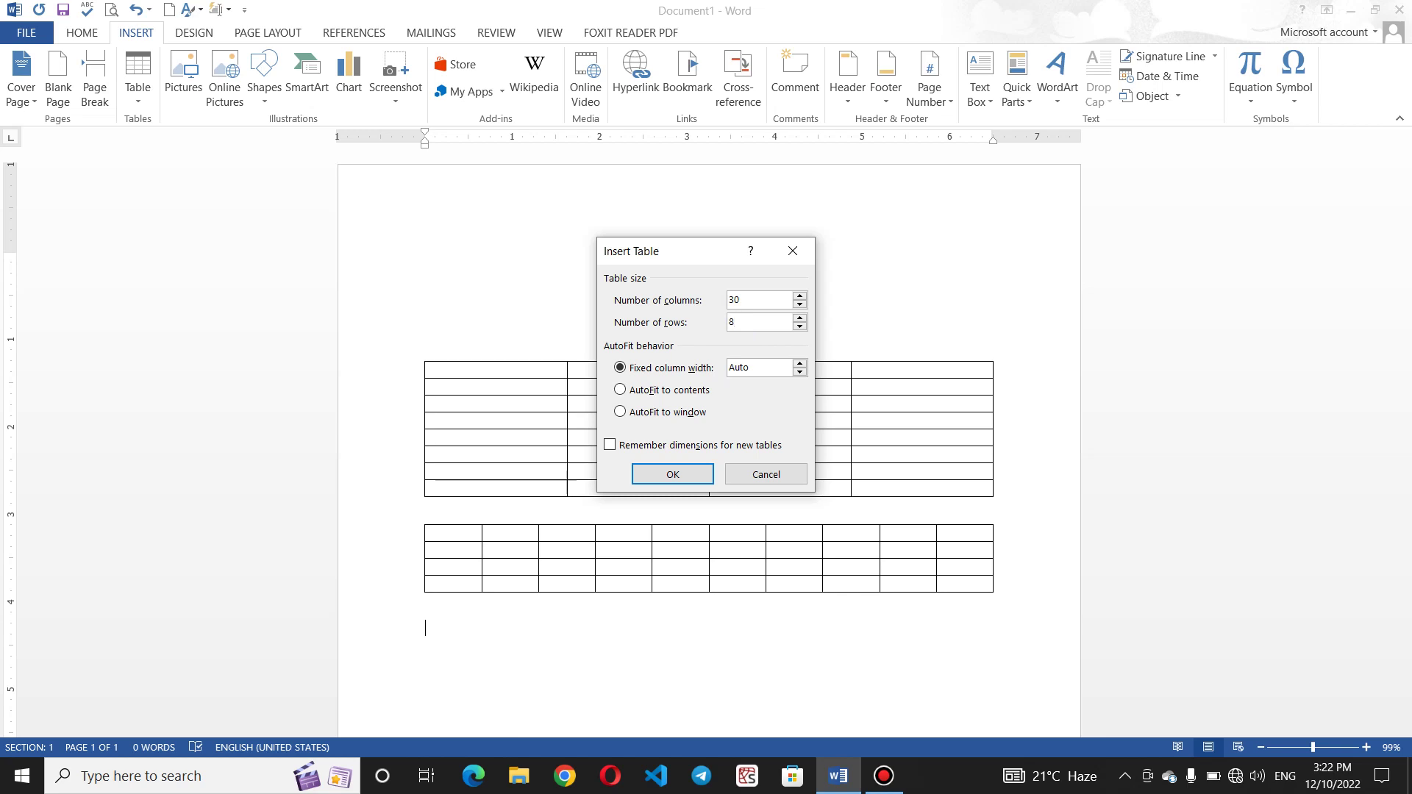
key(BackSpace)
click(754, 304)
click(759, 299)
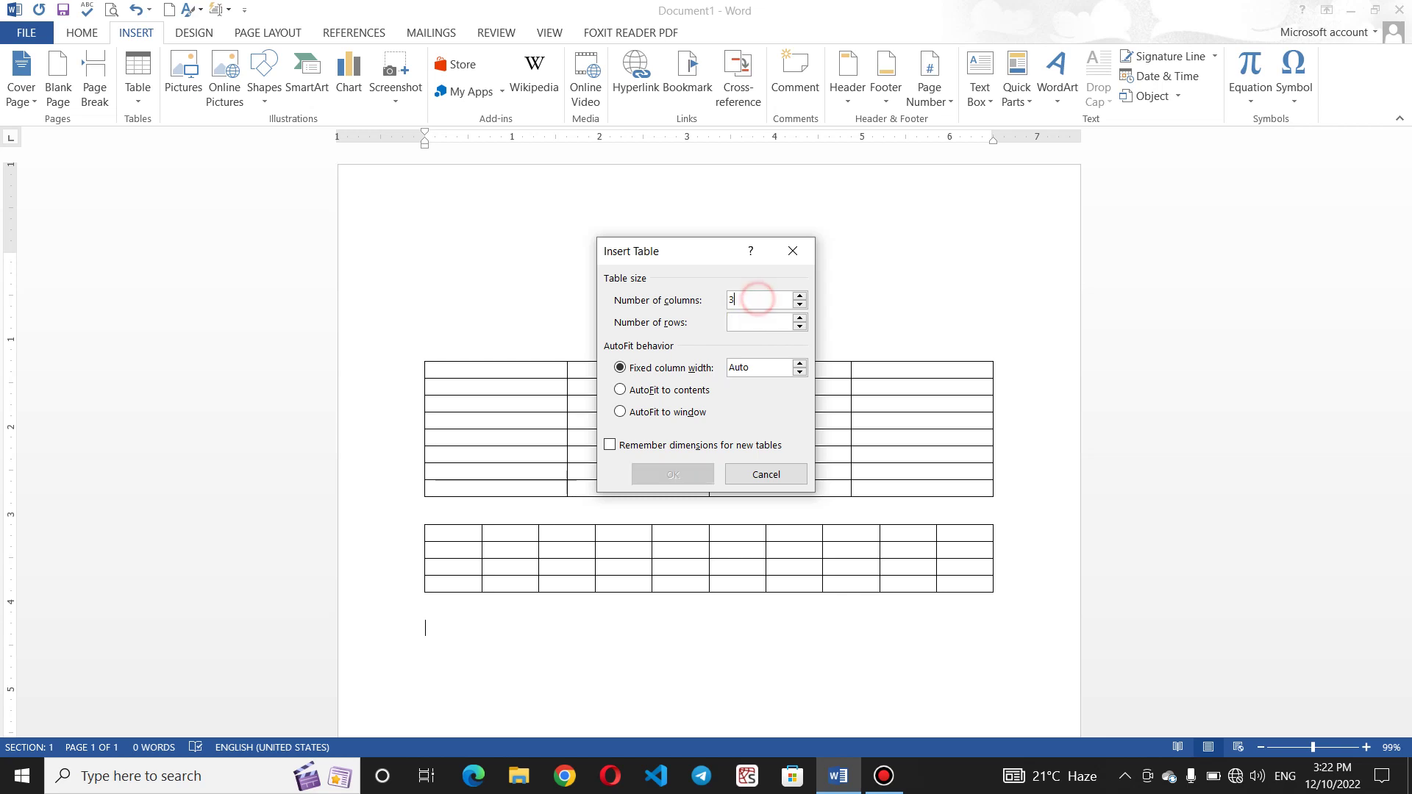
key(BackSpace)
key(BackSpace)
text(8)
click(758, 319)
text(5)
click(740, 321)
text(50)
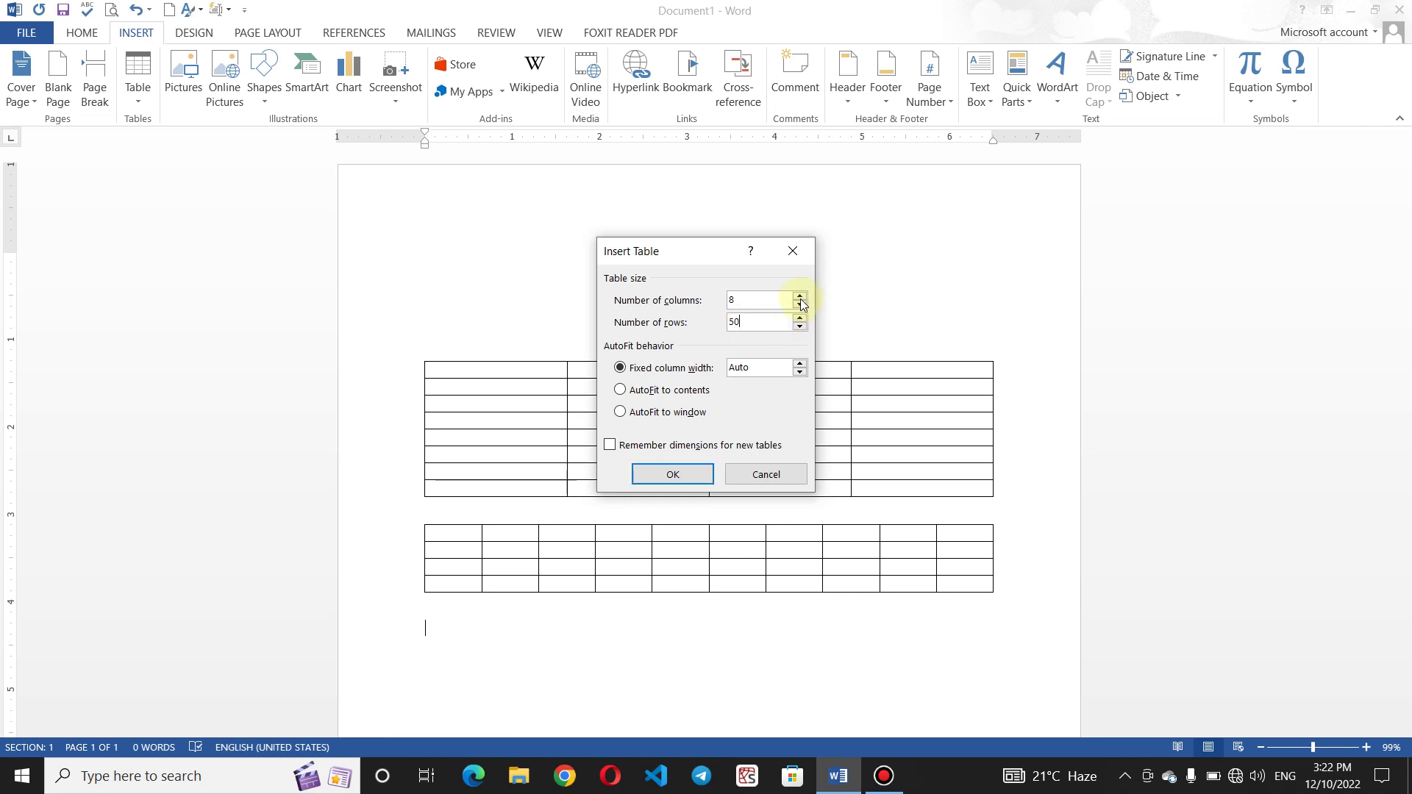
Adjust the size to 10 columns and 51 rows and create the table
click(801, 297)
click(800, 298)
click(801, 305)
click(801, 305)
click(800, 298)
click(800, 298)
click(801, 327)
click(800, 317)
click(800, 317)
click(800, 317)
click(693, 482)
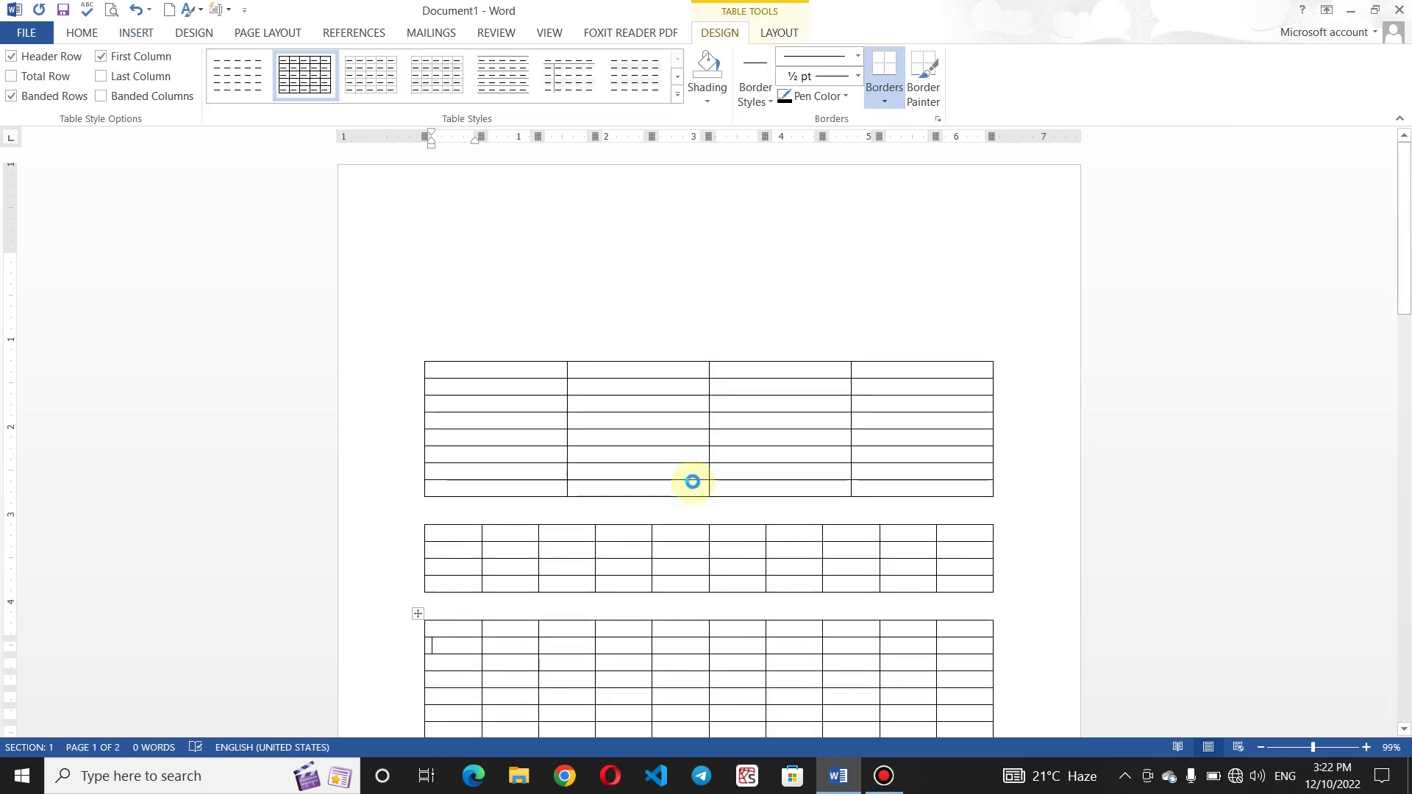
Place the cursor on the blank line below the large table on page 2
scroll(693, 481, down, 3)
scroll(693, 482, down, 6)
scroll(694, 482, down, 6)
key(ctrl+End)
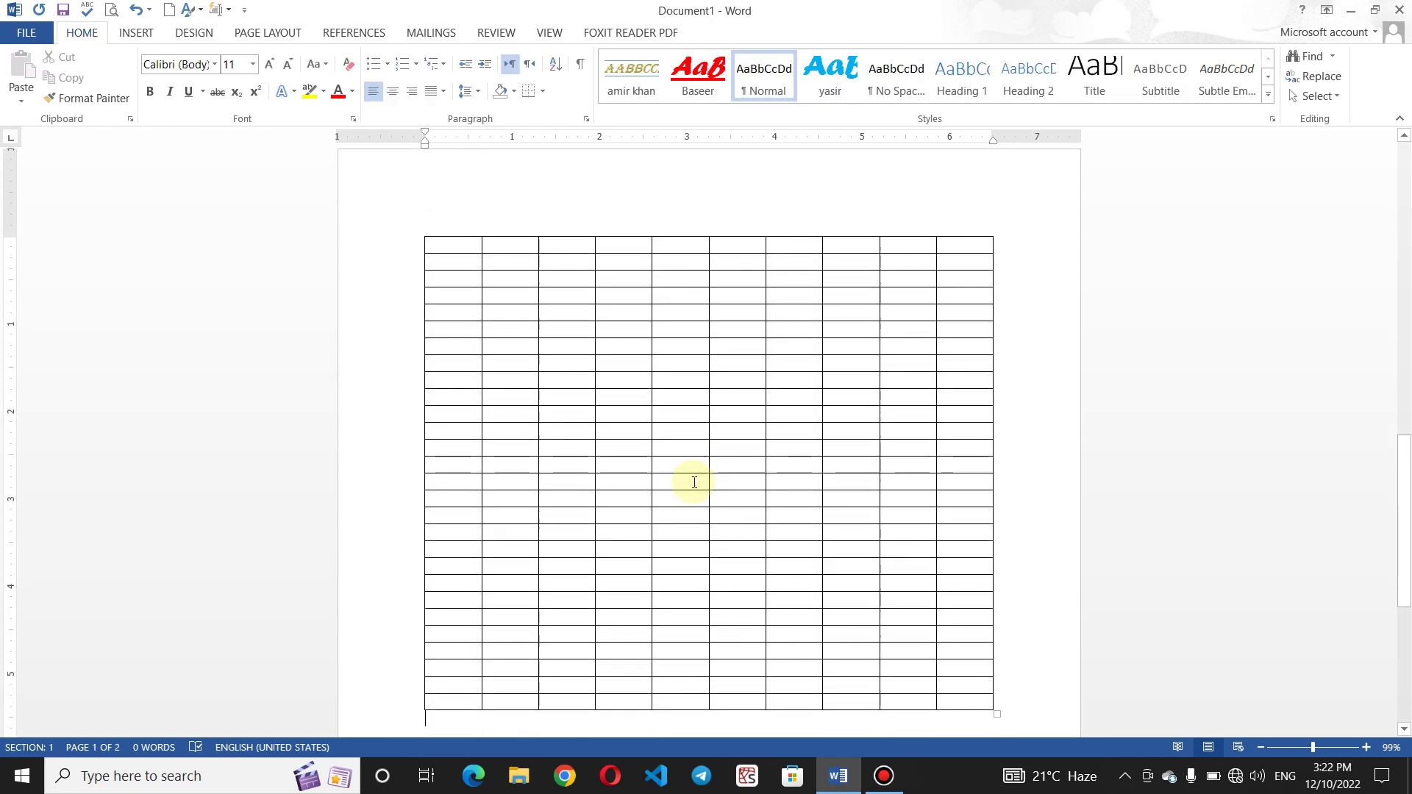
key(Up)
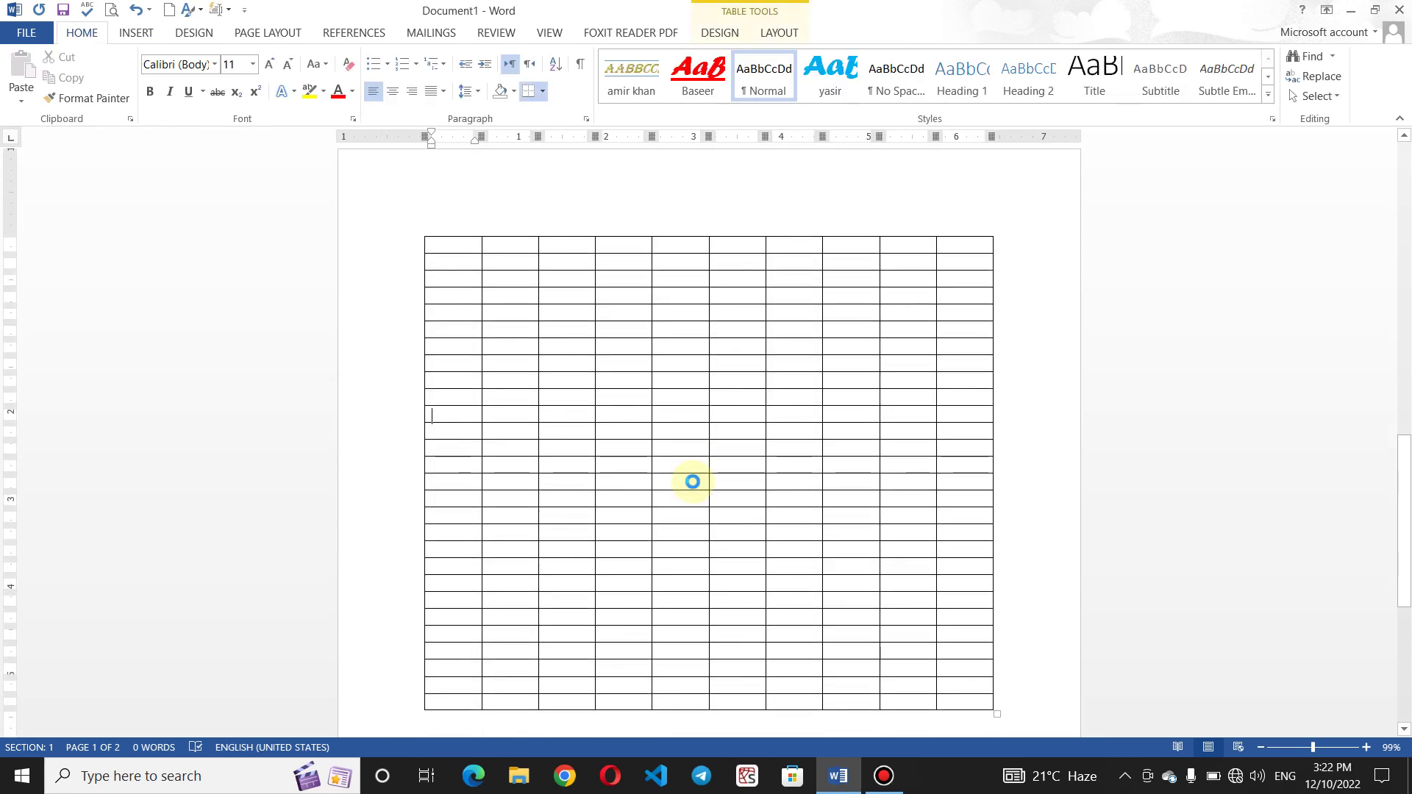
key(Up)
key(Up)
key(Up)
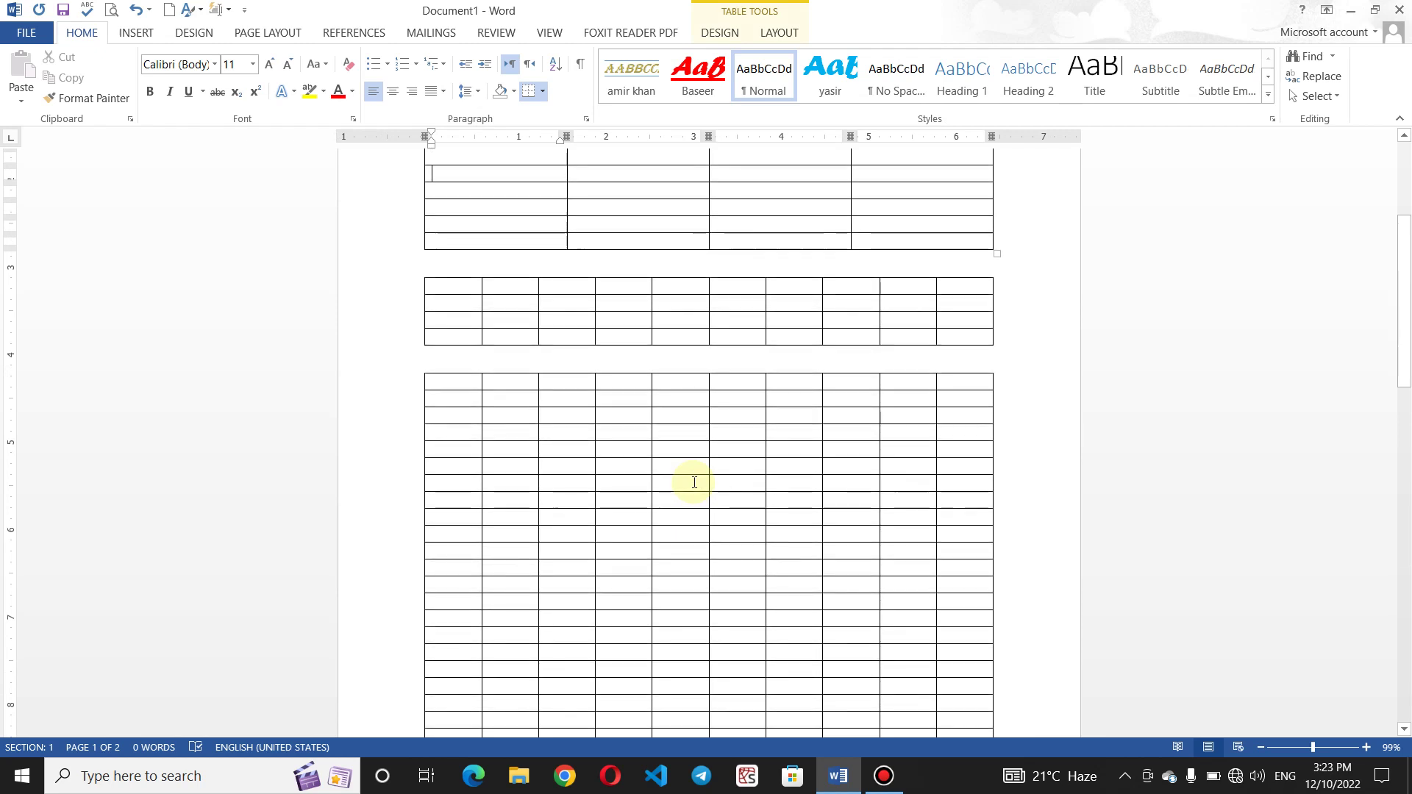
key(Down)
key(Down)
key(Down)
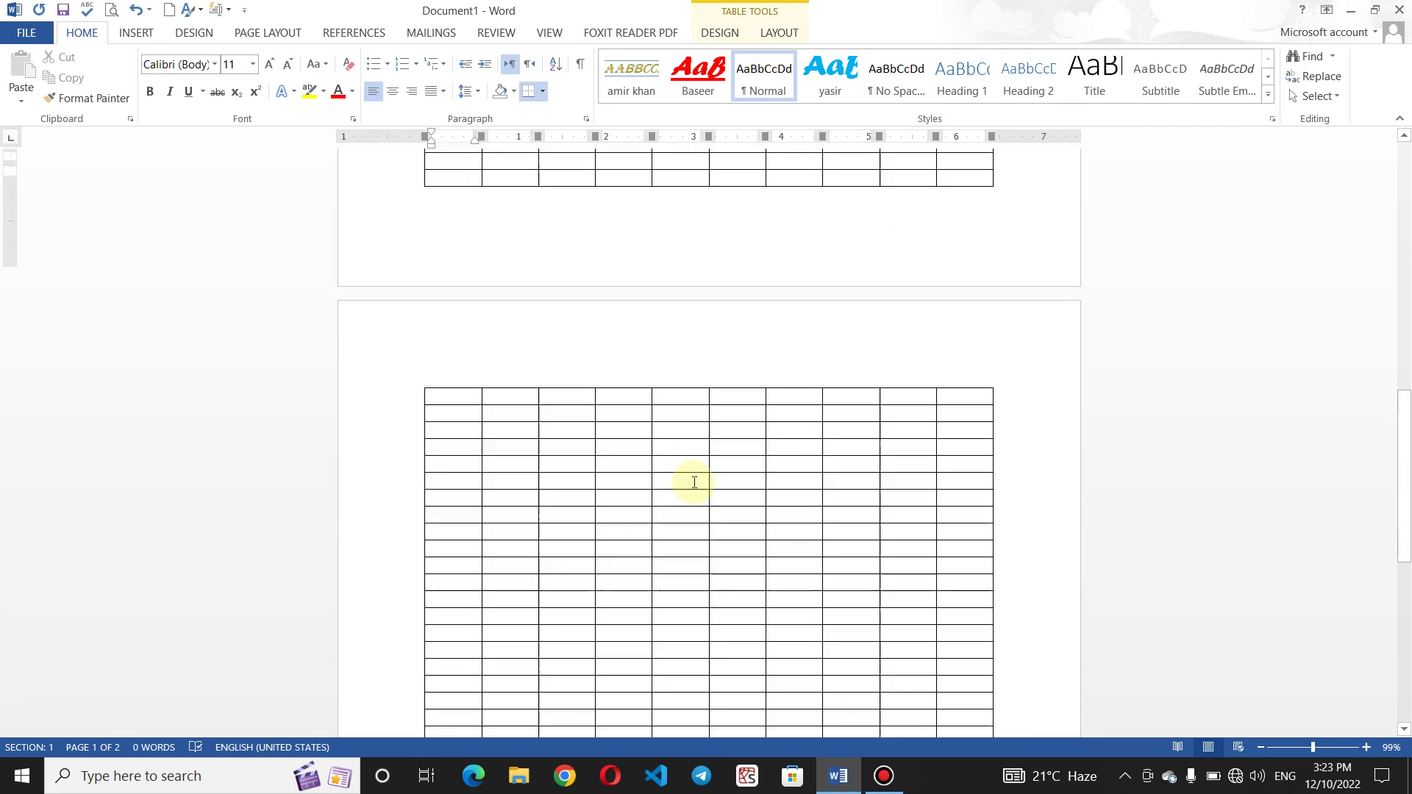
key(Down)
key(Down)
key(Down)
key(Down)
key(Down)
key(Down)
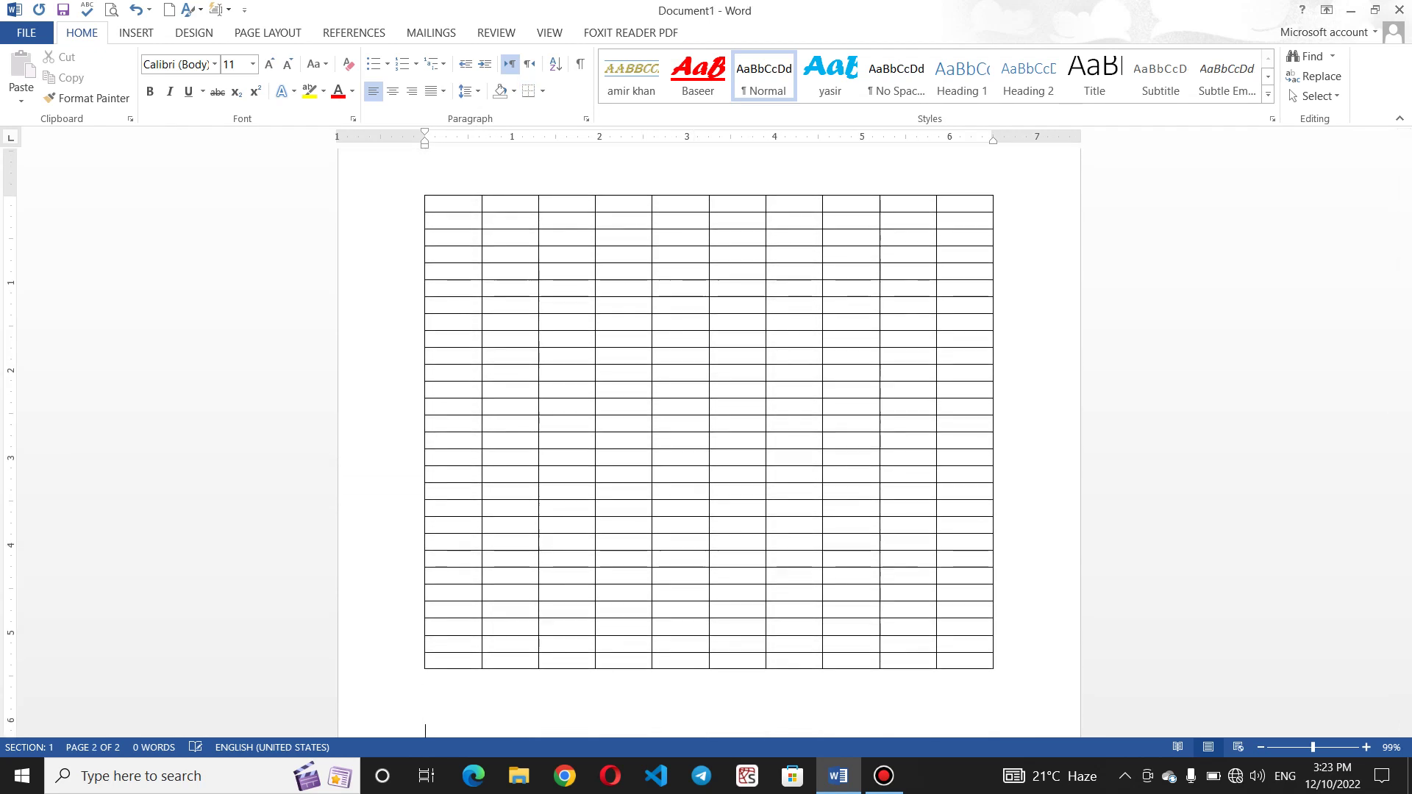
drag(1400, 495, 1406, 586)
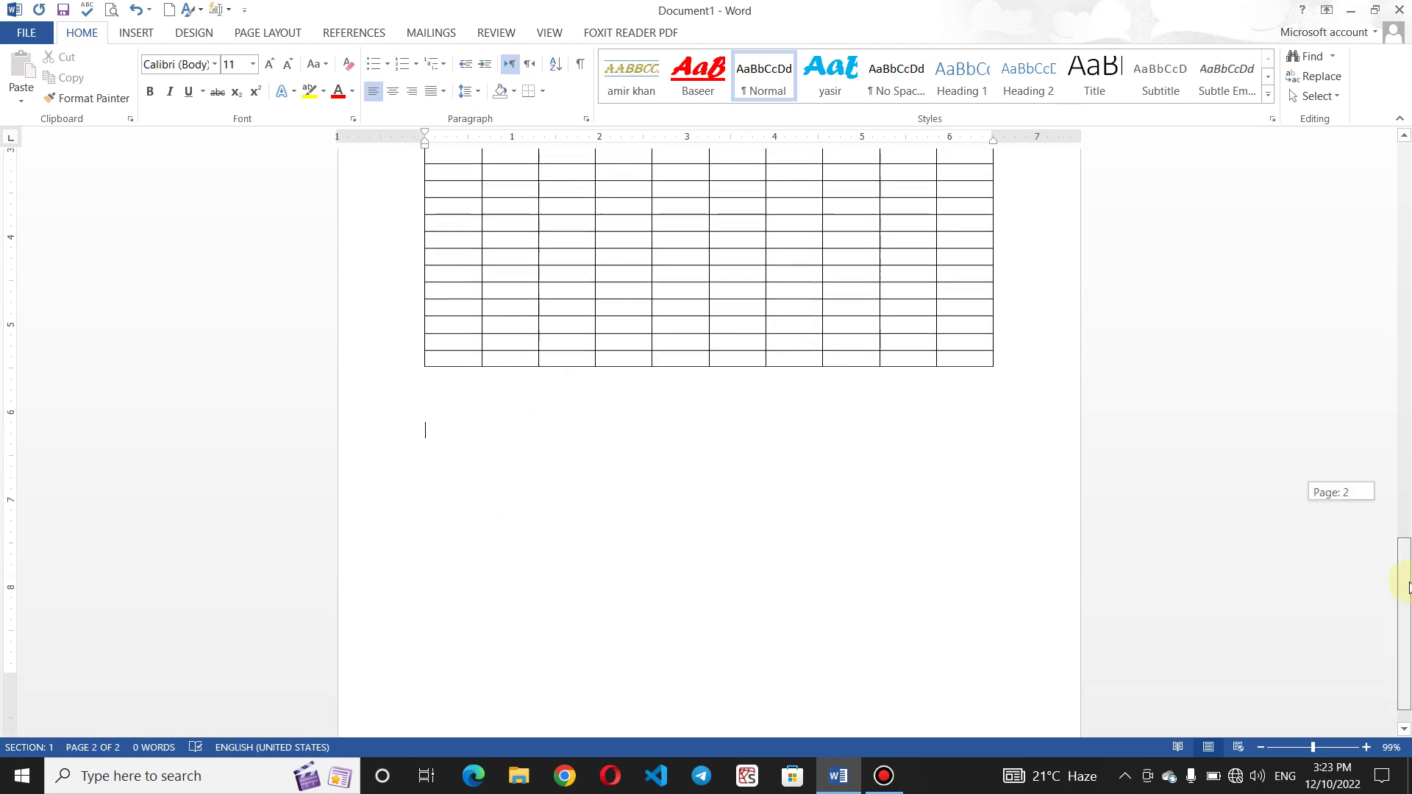
Insert a 5-column by 10-row table through the Insert Table dialog
click(136, 33)
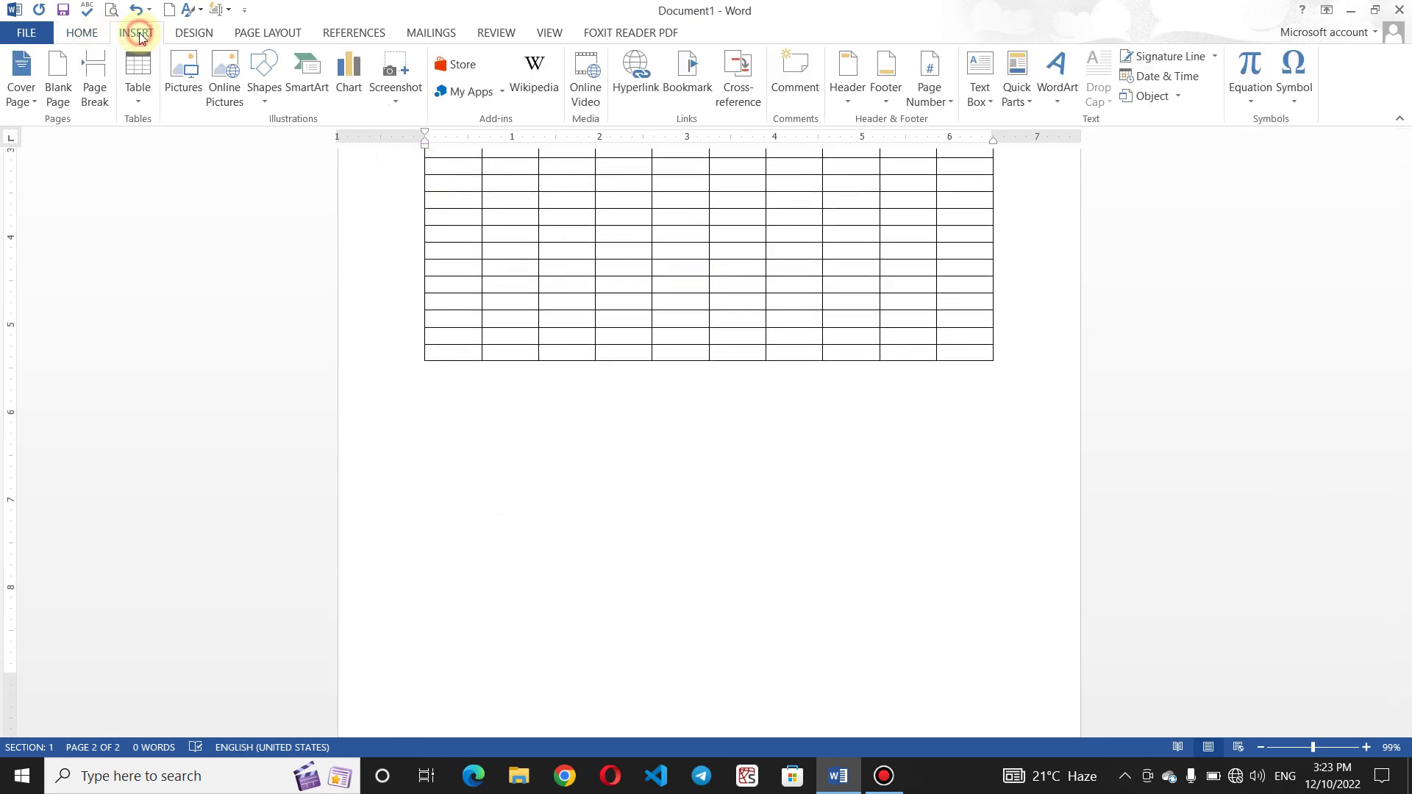
click(143, 101)
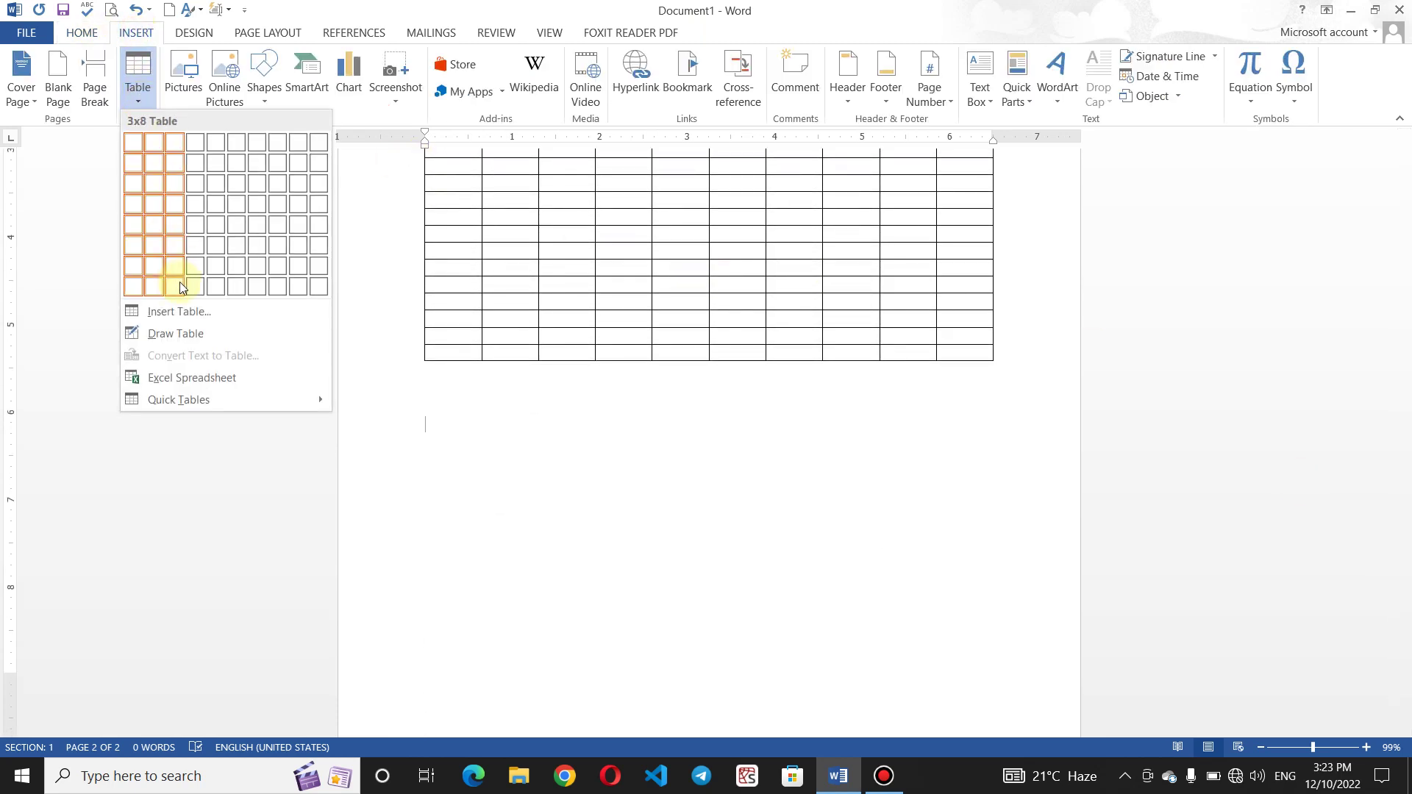
click(179, 312)
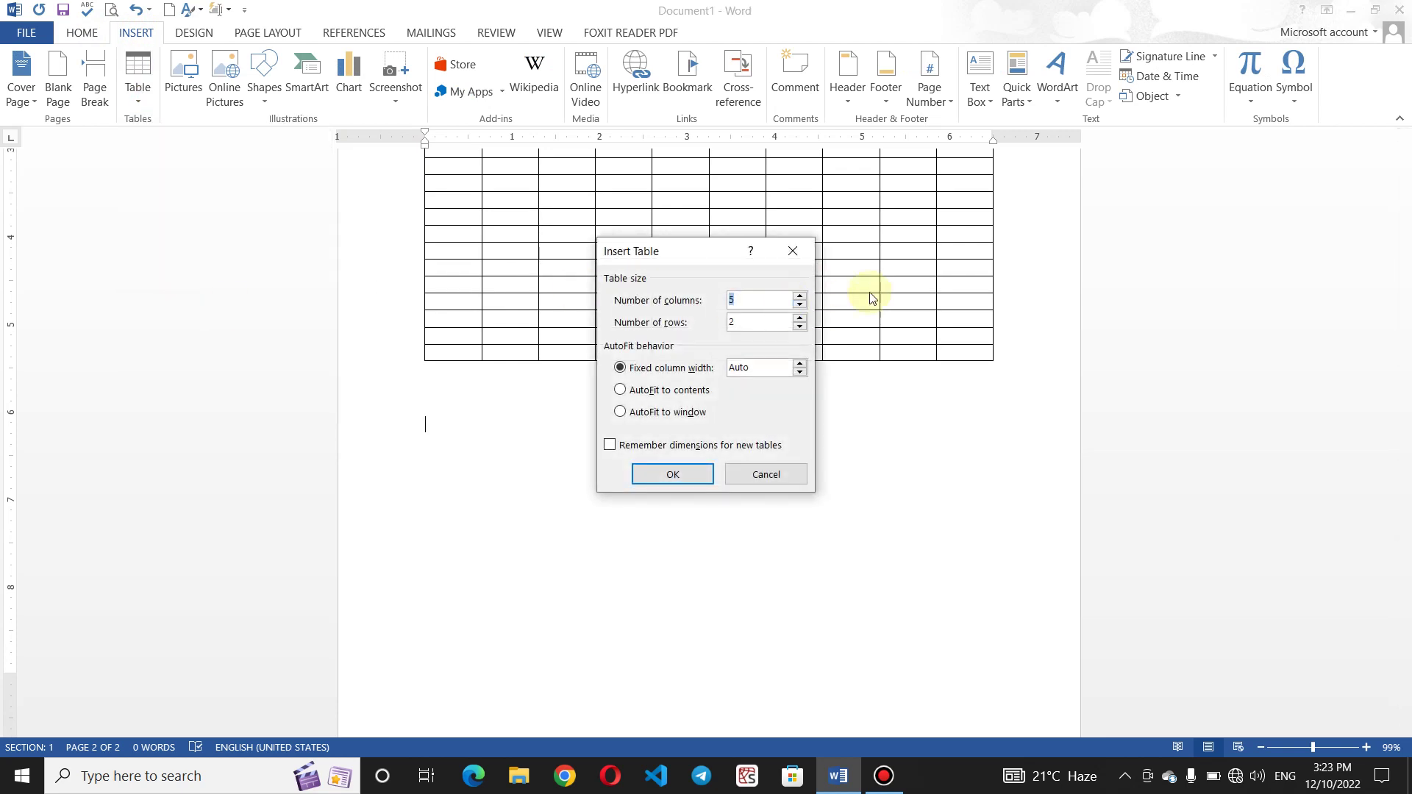
key(BackSpace)
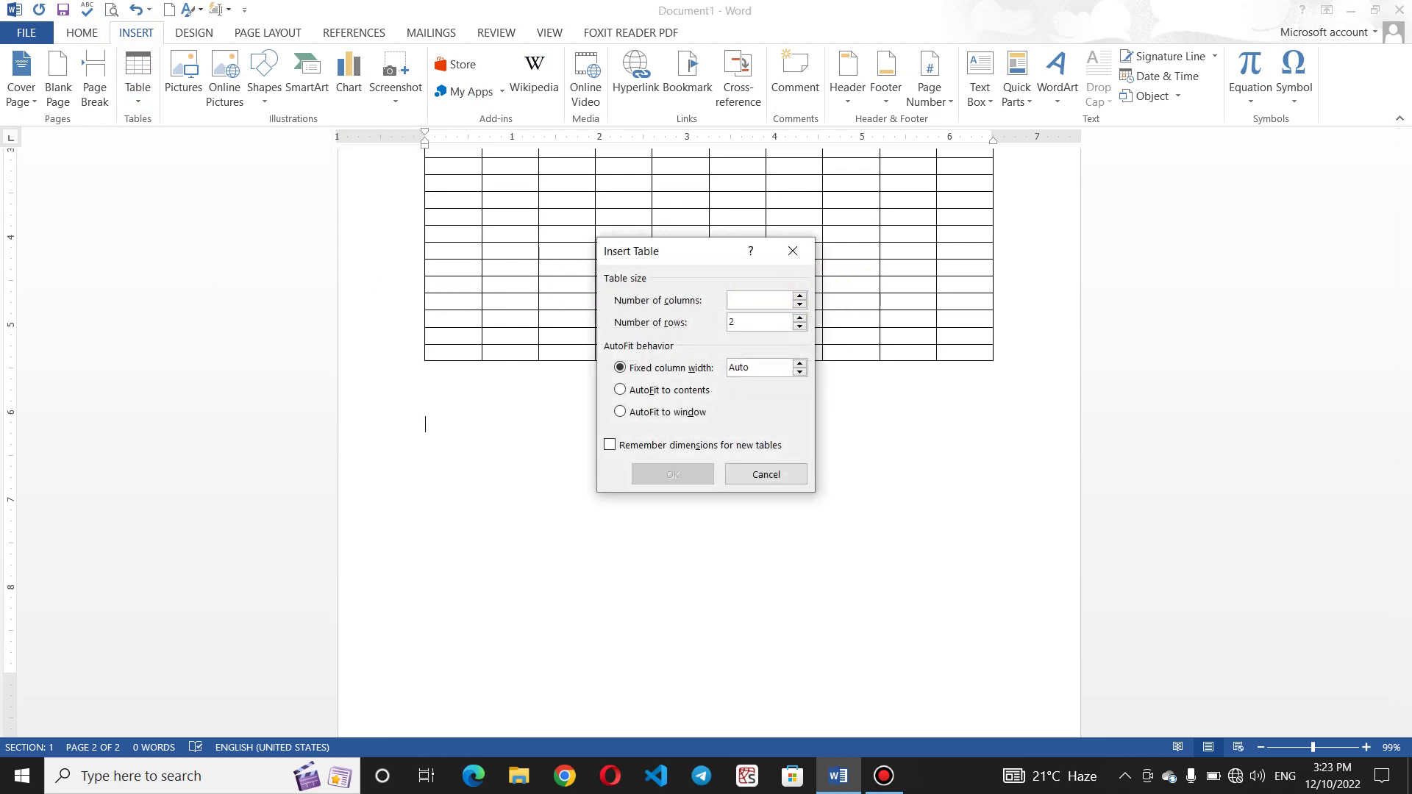
text(5)
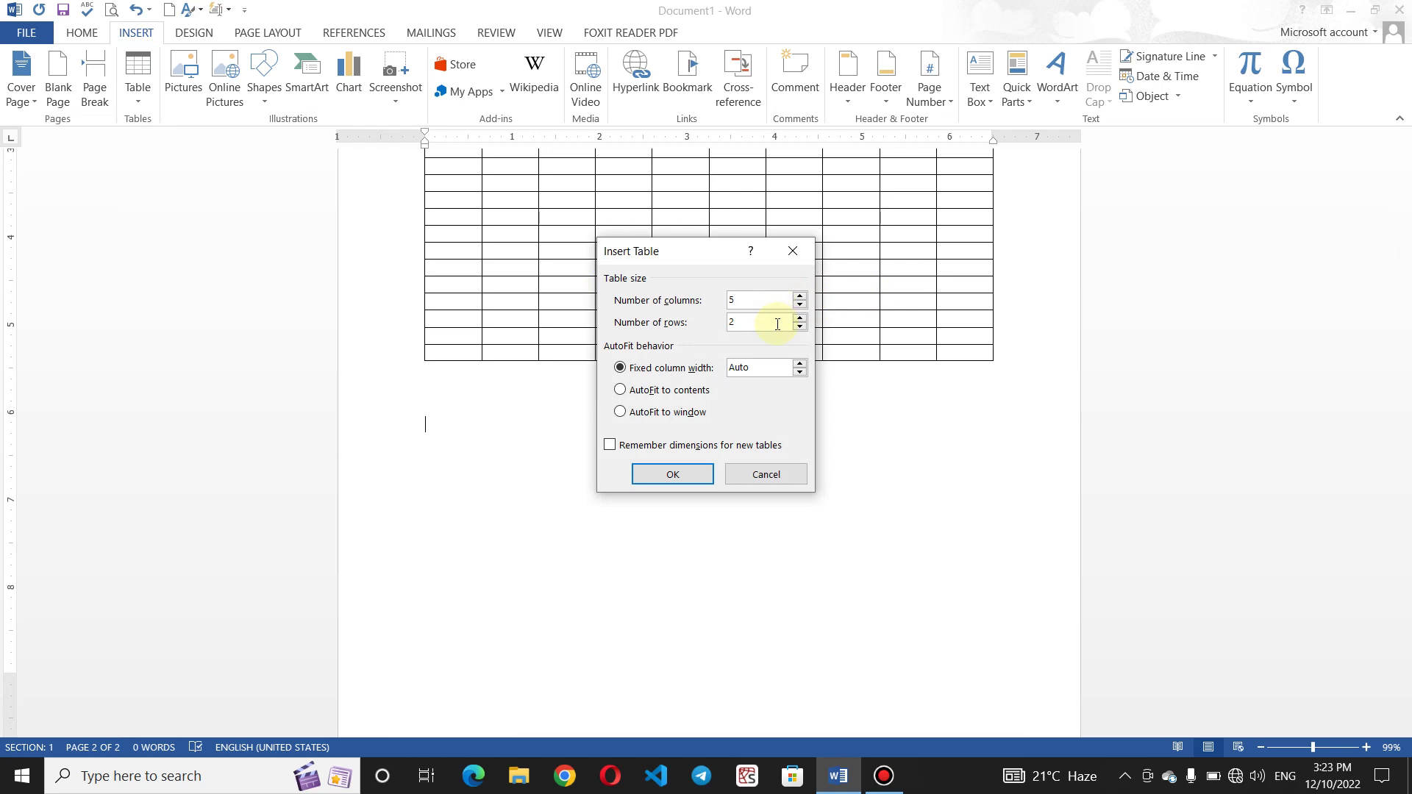
key(BackSpace)
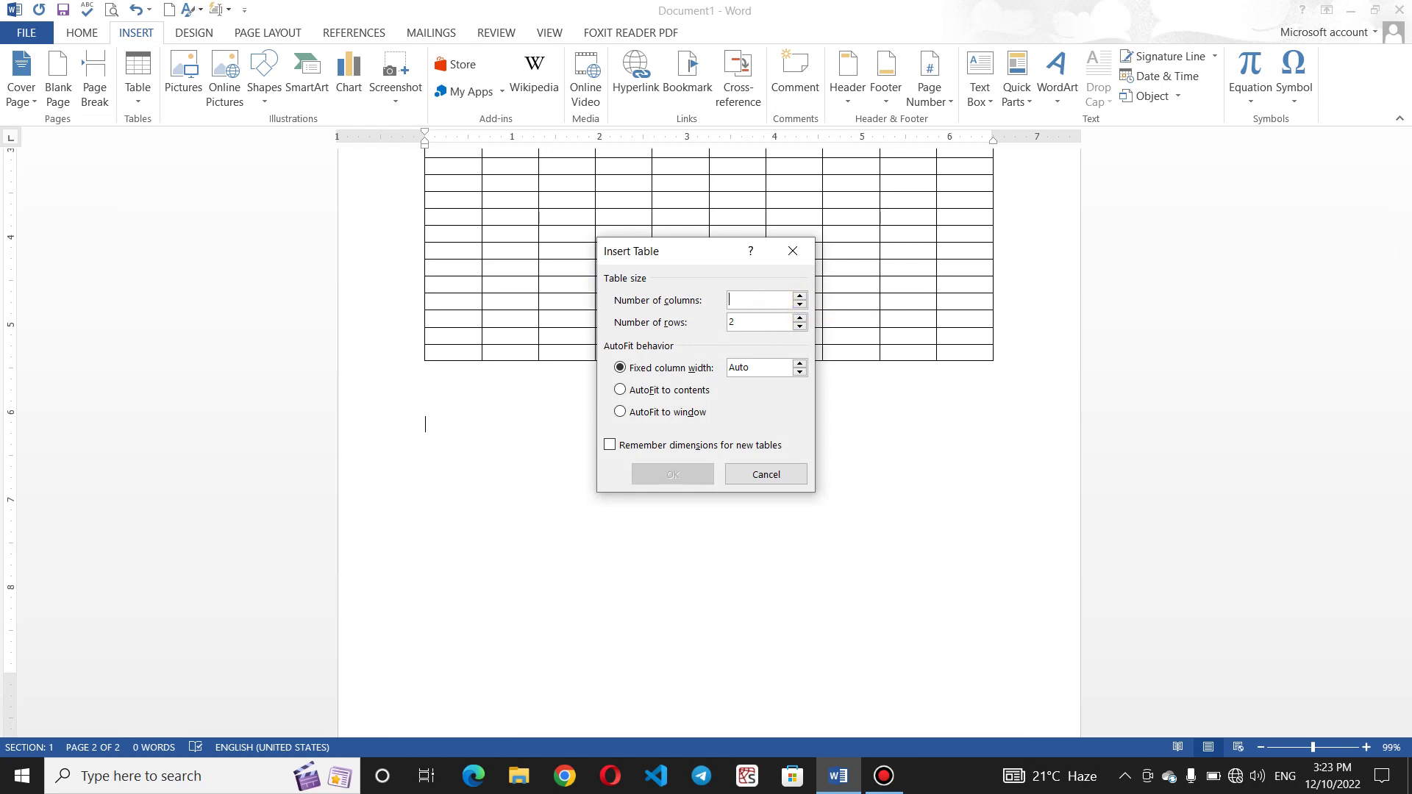
text(5)
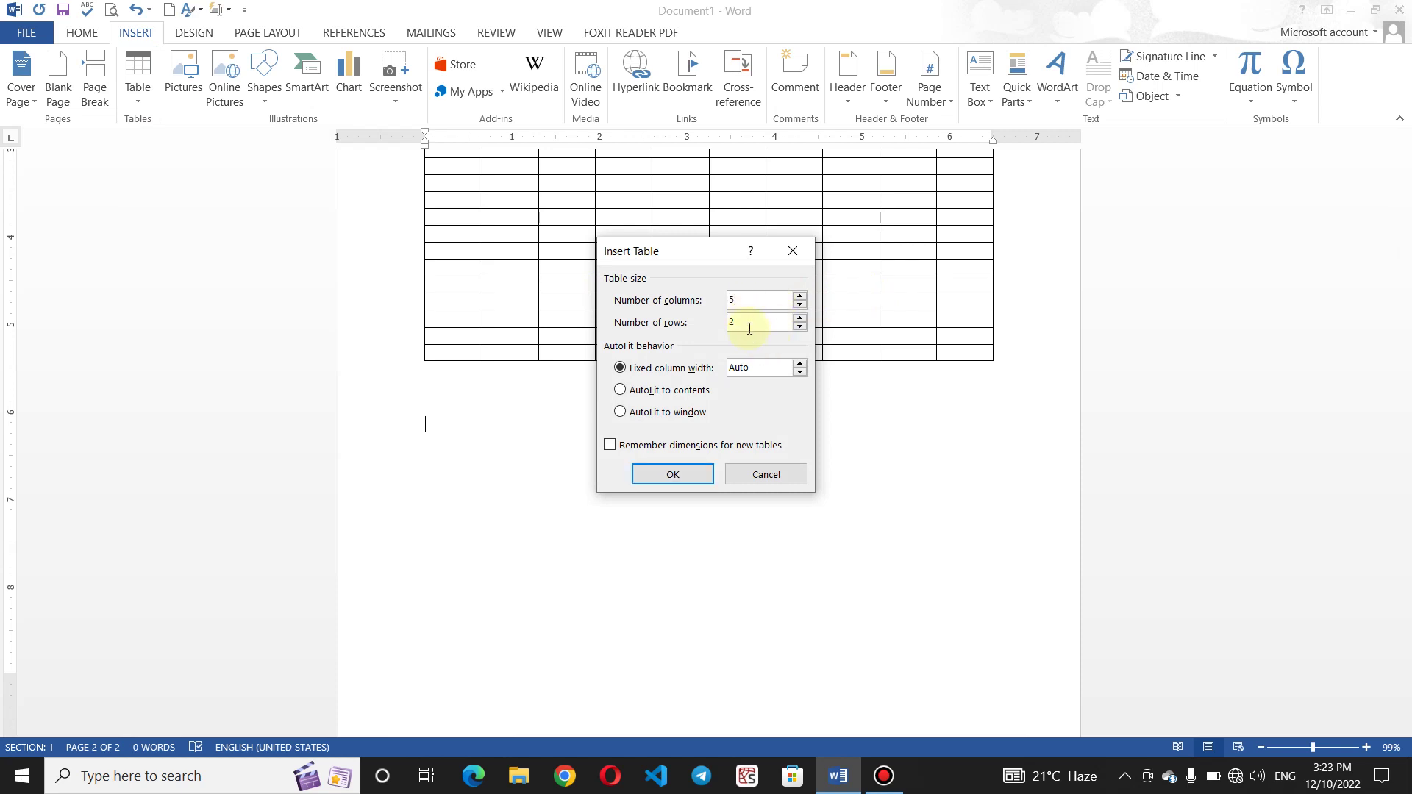
click(748, 324)
key(BackSpace)
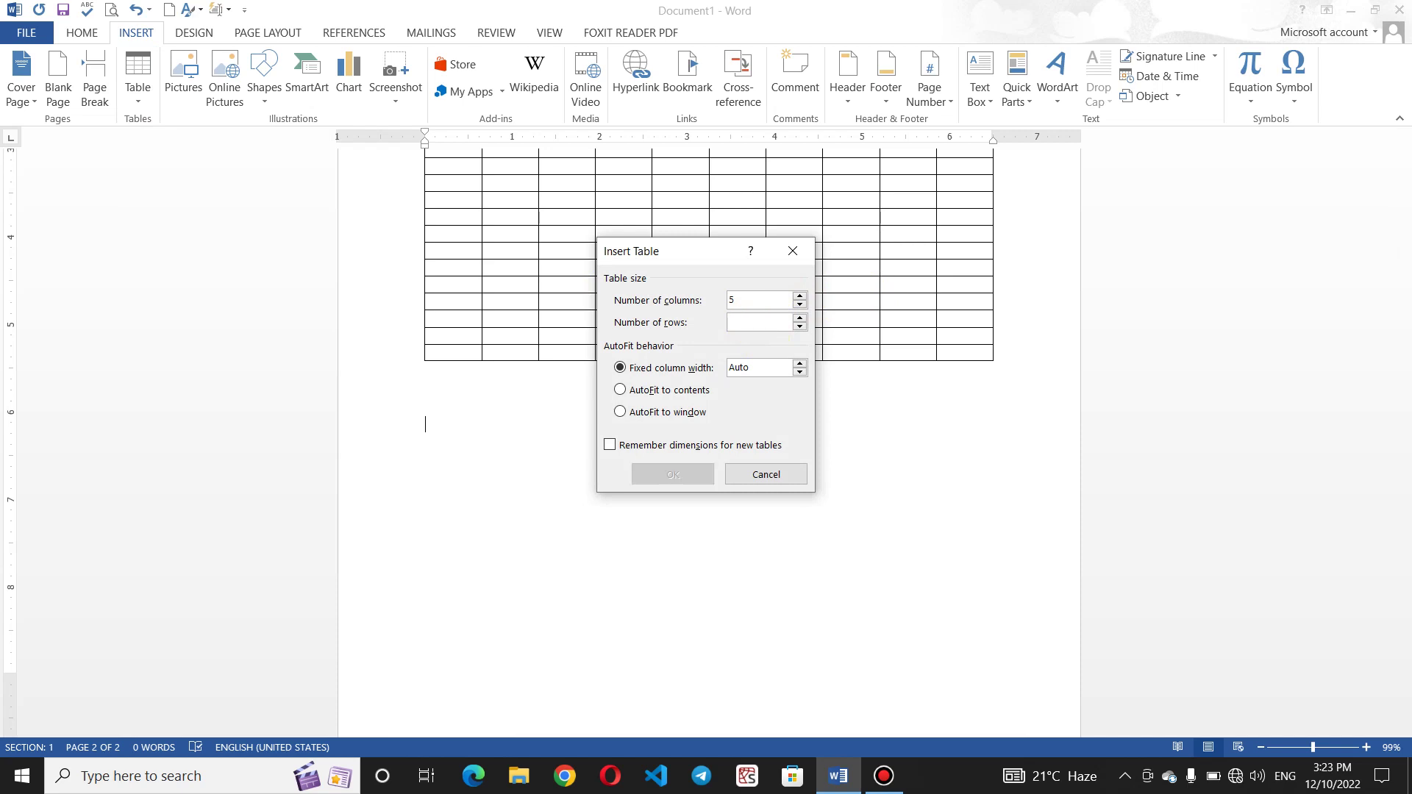
text(10)
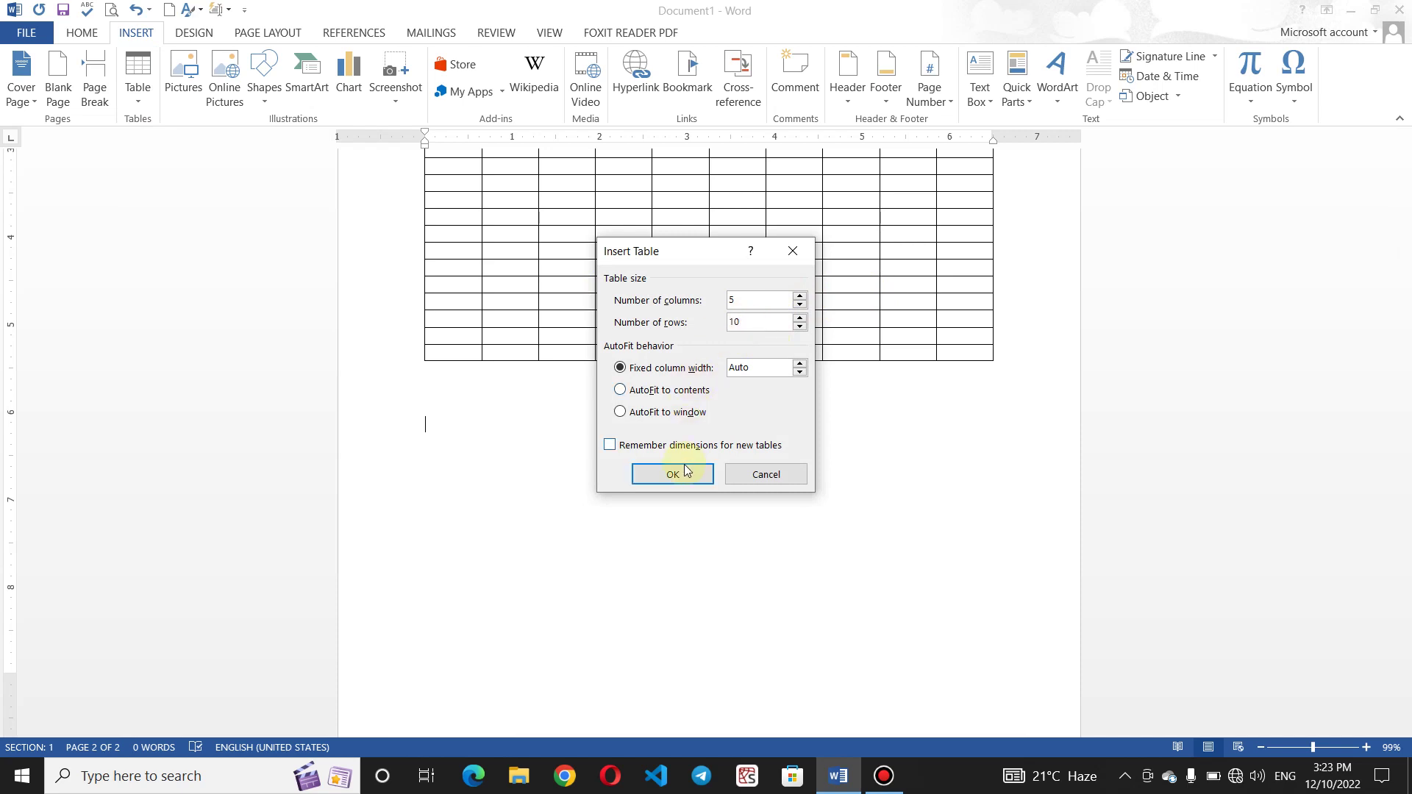
click(677, 473)
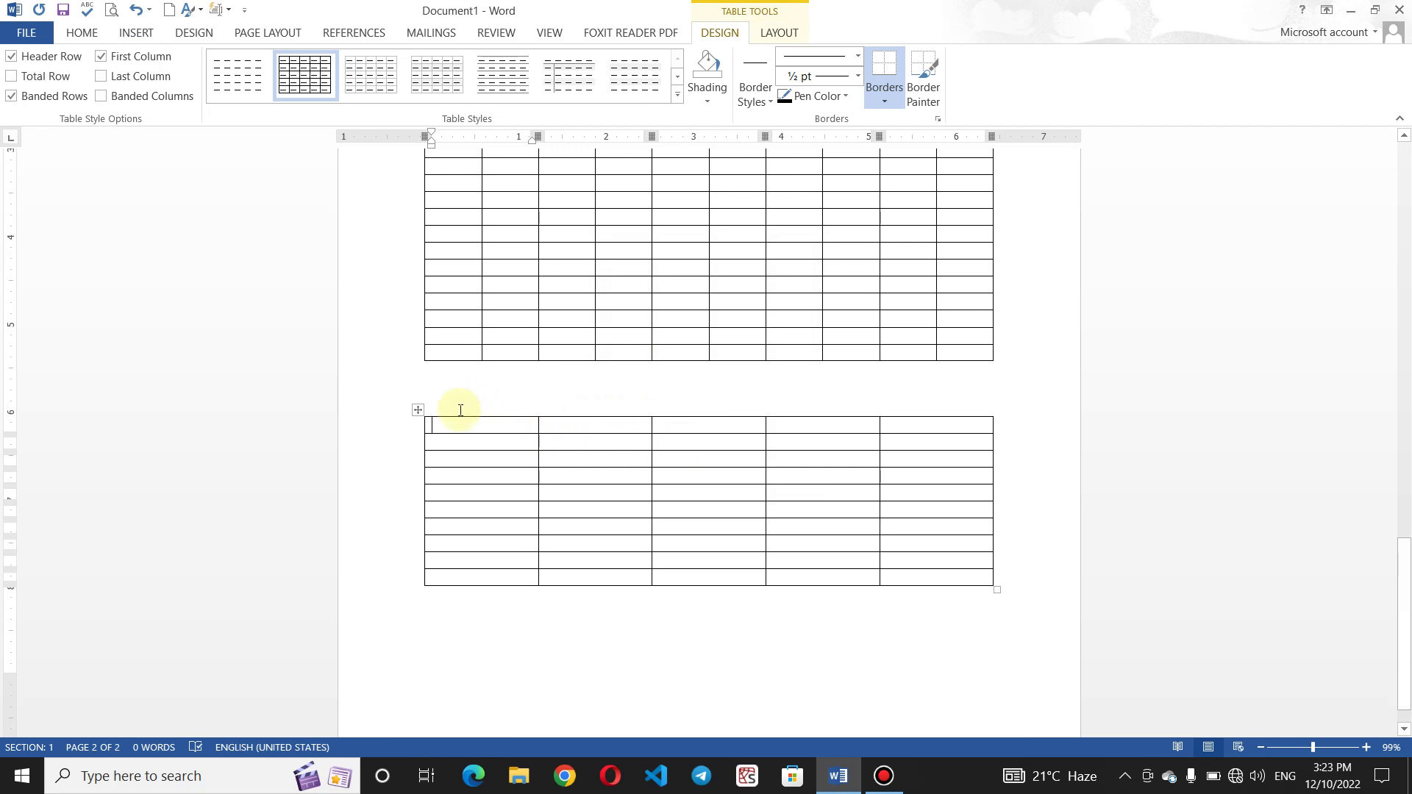
Return to the Home tab and start a new empty line below the table
click(92, 37)
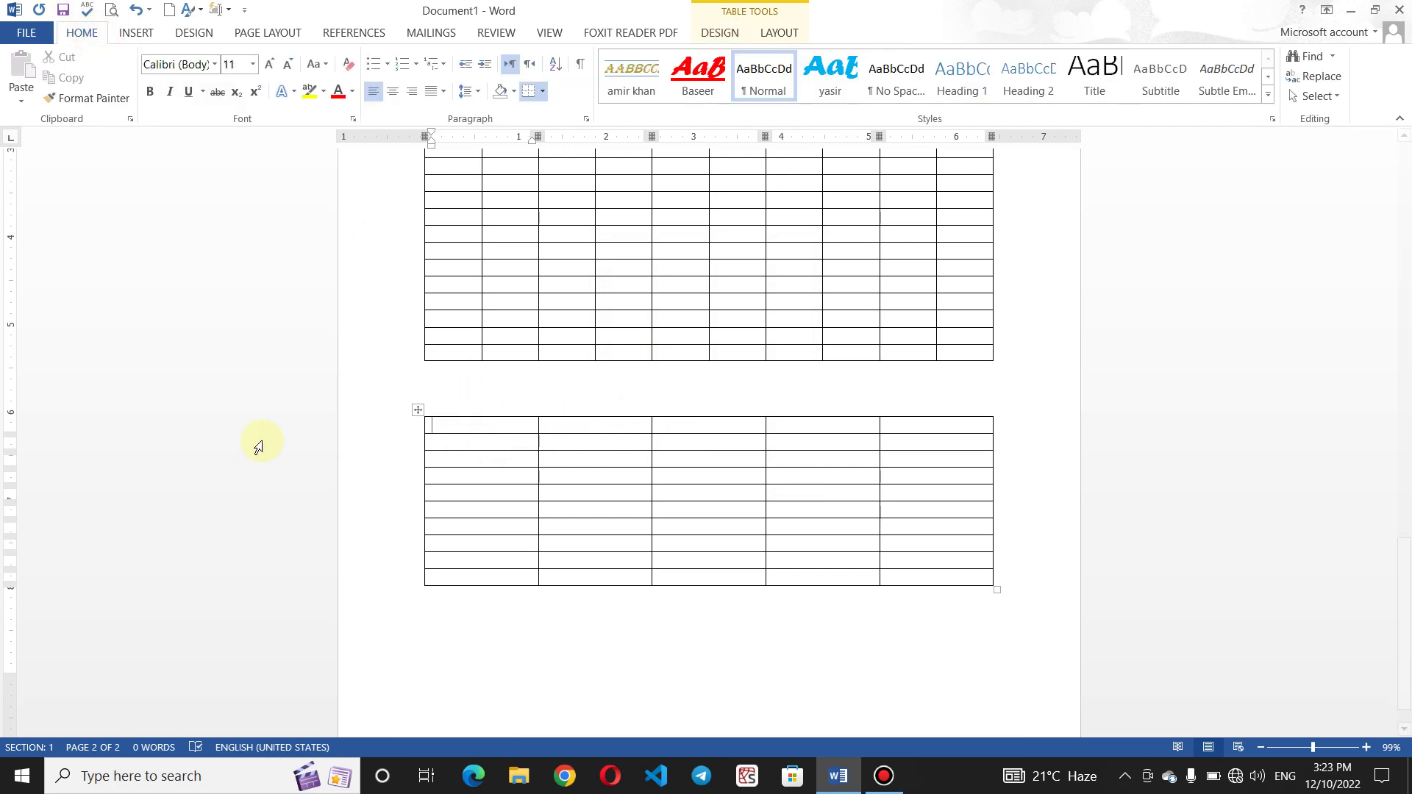
click(459, 657)
key(Return)
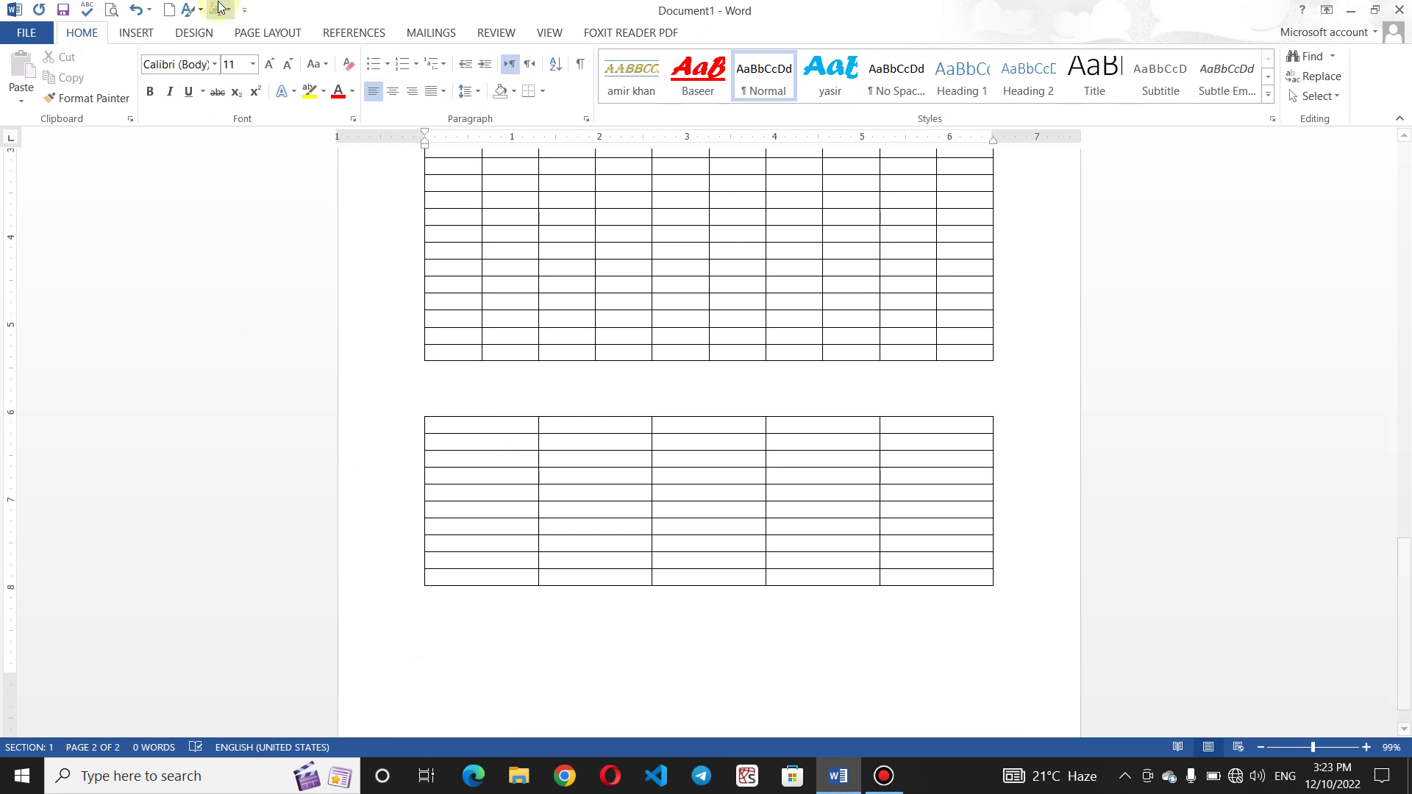
Activate the Draw Table pencil from Insert > Table
click(136, 32)
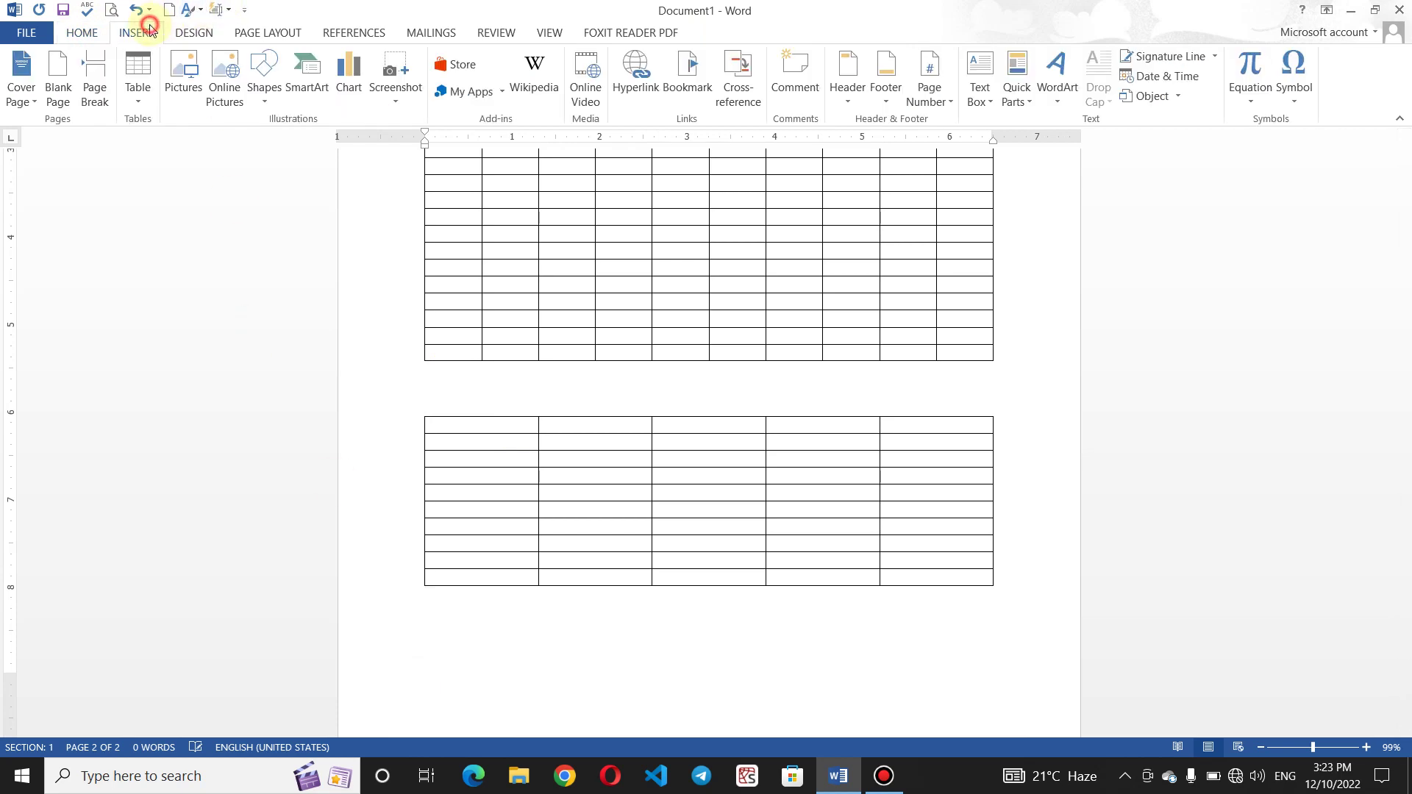
click(147, 95)
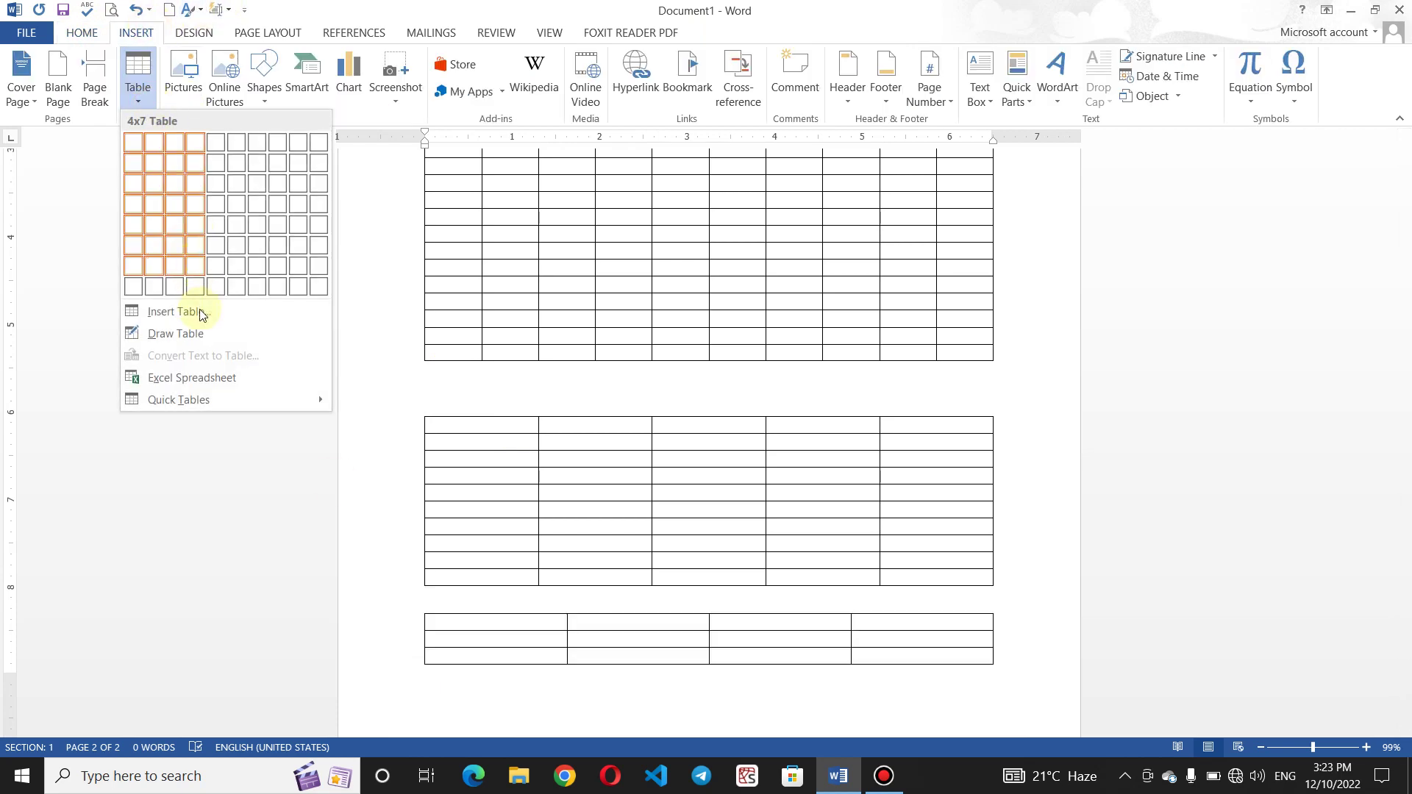
click(200, 337)
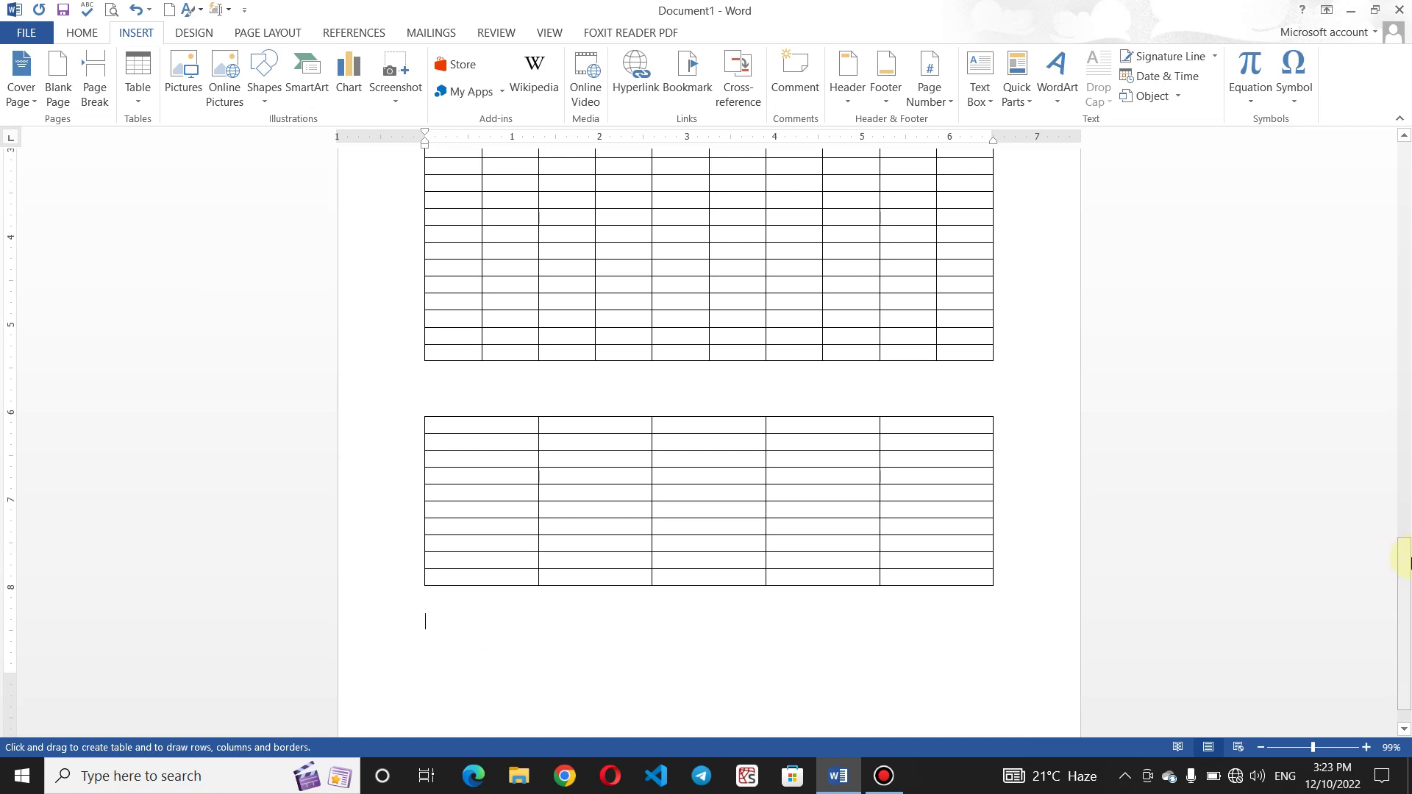
Scroll down to the blank third page
drag(1401, 564, 1401, 581)
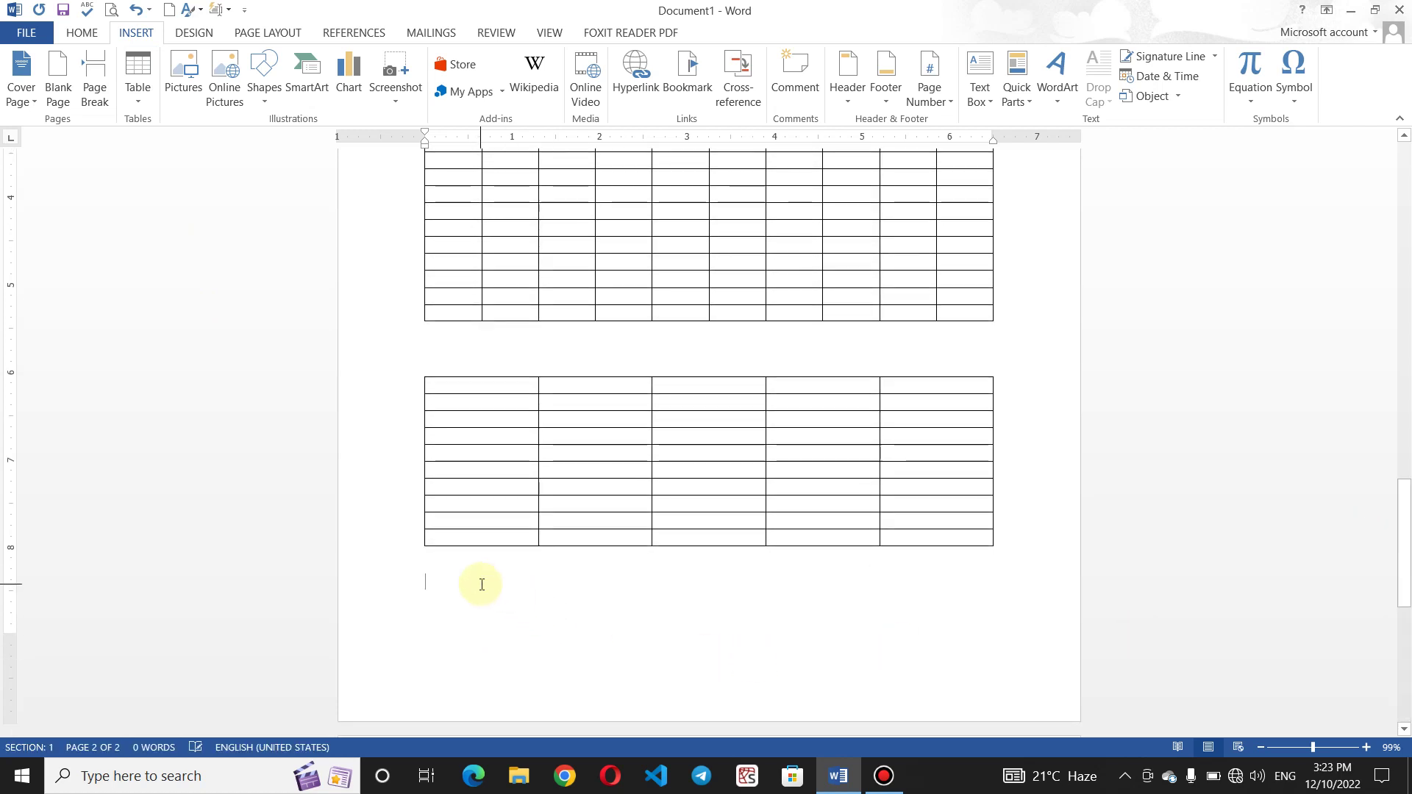
scroll(478, 583, down, 3)
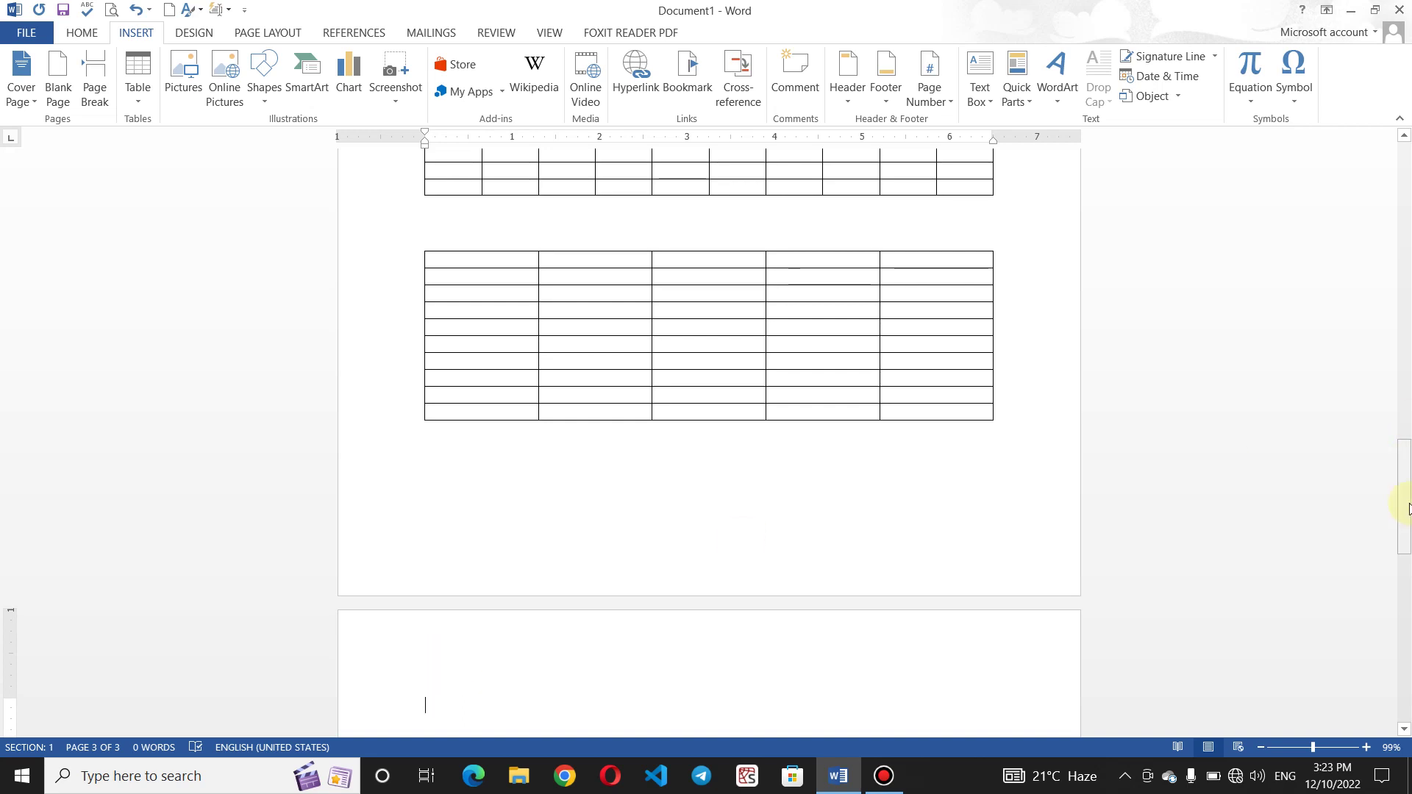
drag(1404, 478, 1404, 583)
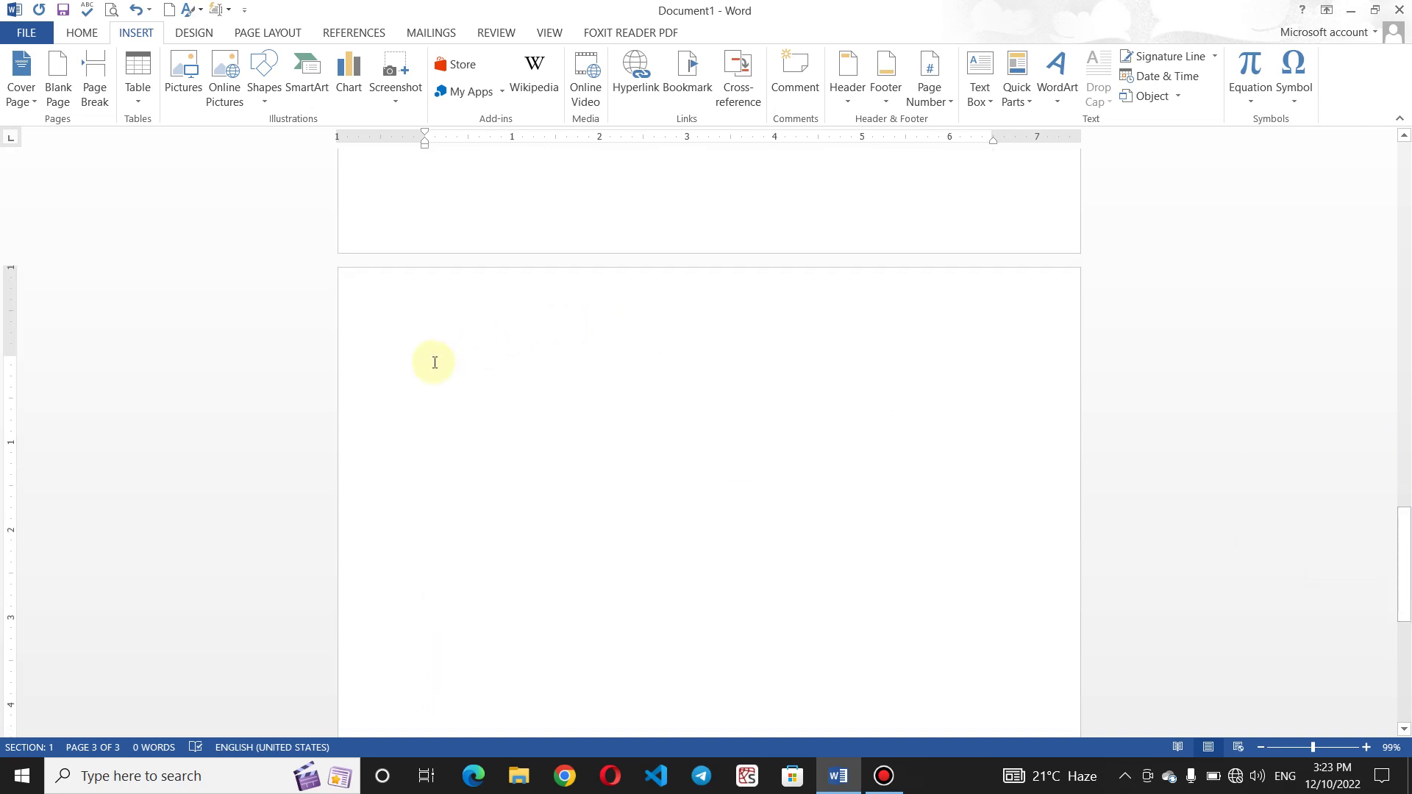
Draw a single-cell table about 6.36" wide and 3.26" tall on page 3
click(131, 107)
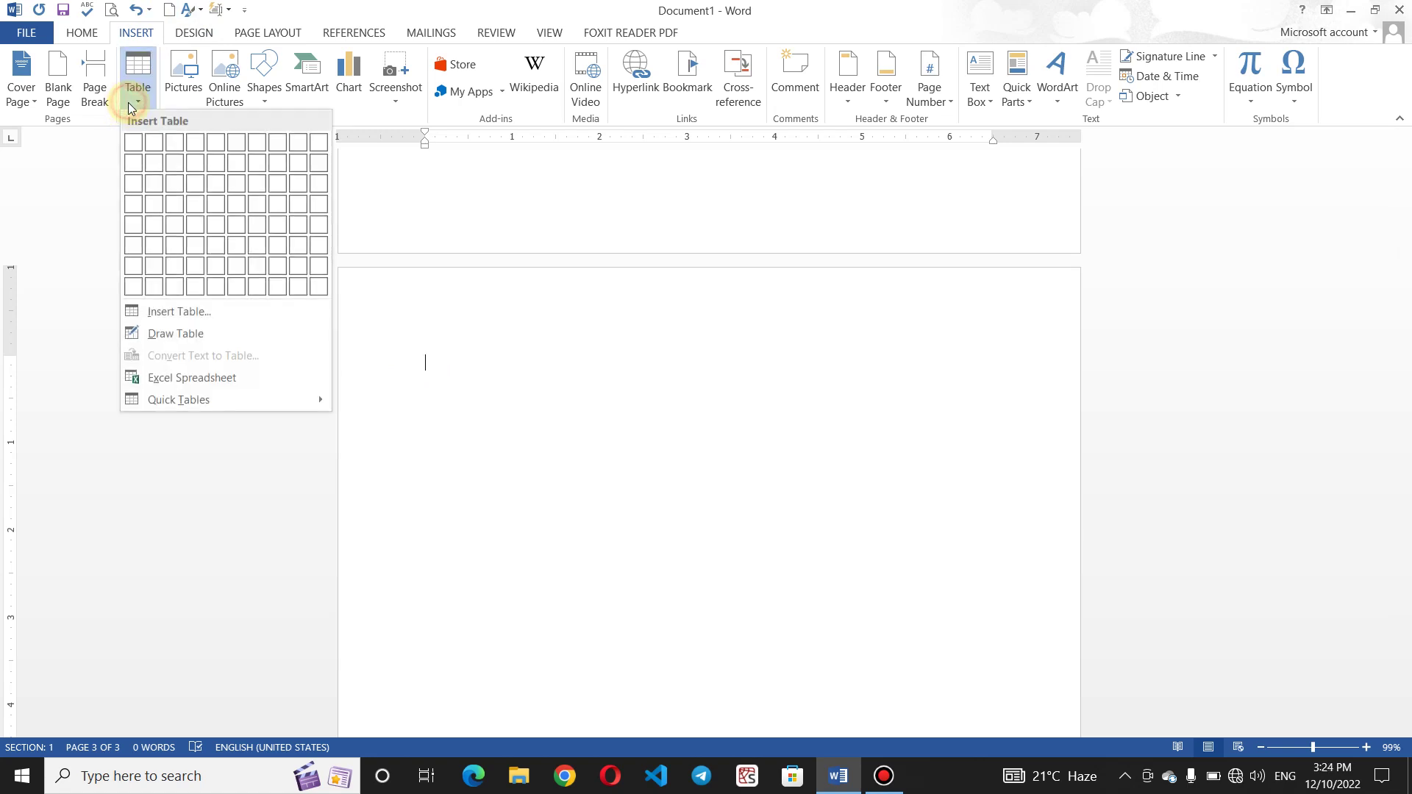
click(173, 335)
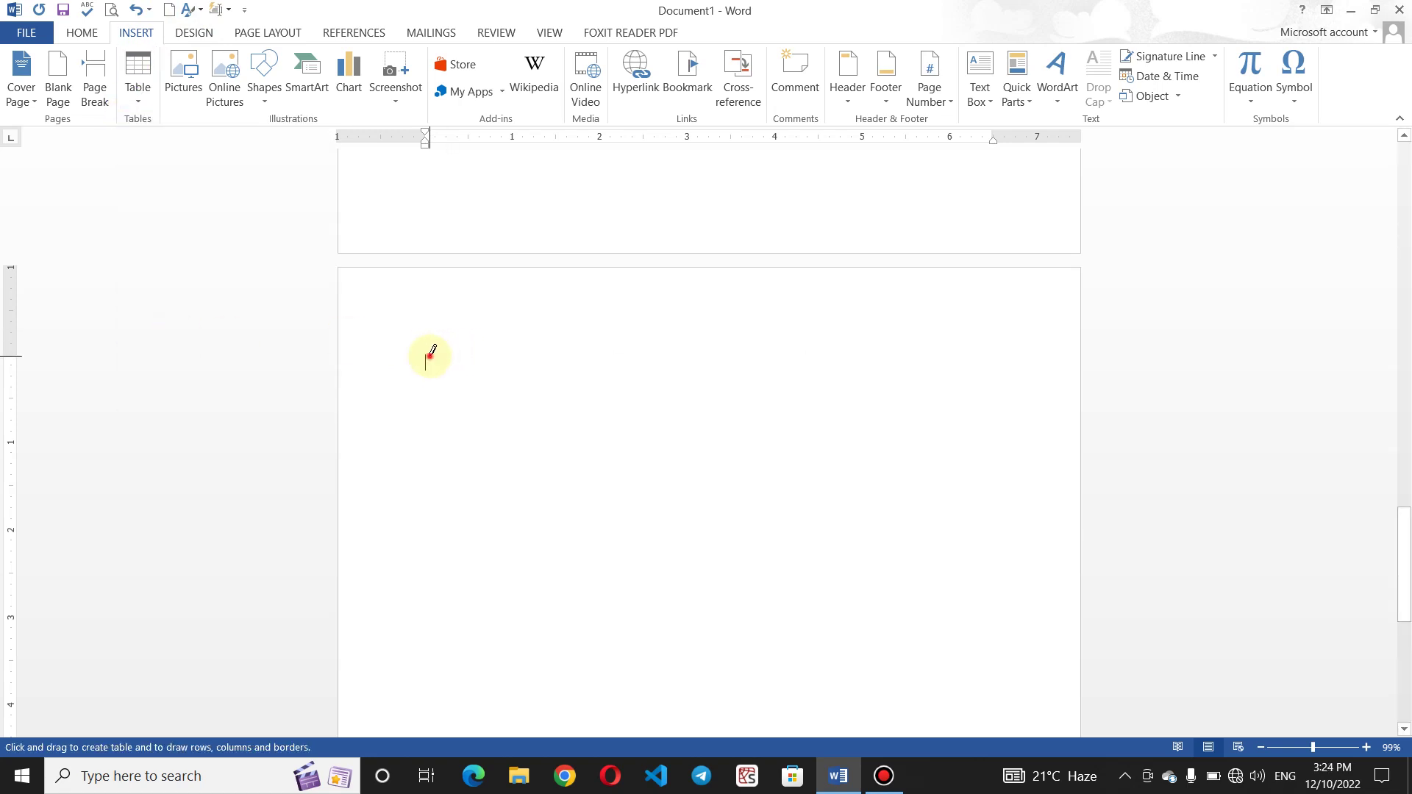
mouse_move(431, 356)
mouse_down()
mouse_move(1051, 528)
mouse_move(898, 309)
mouse_up()
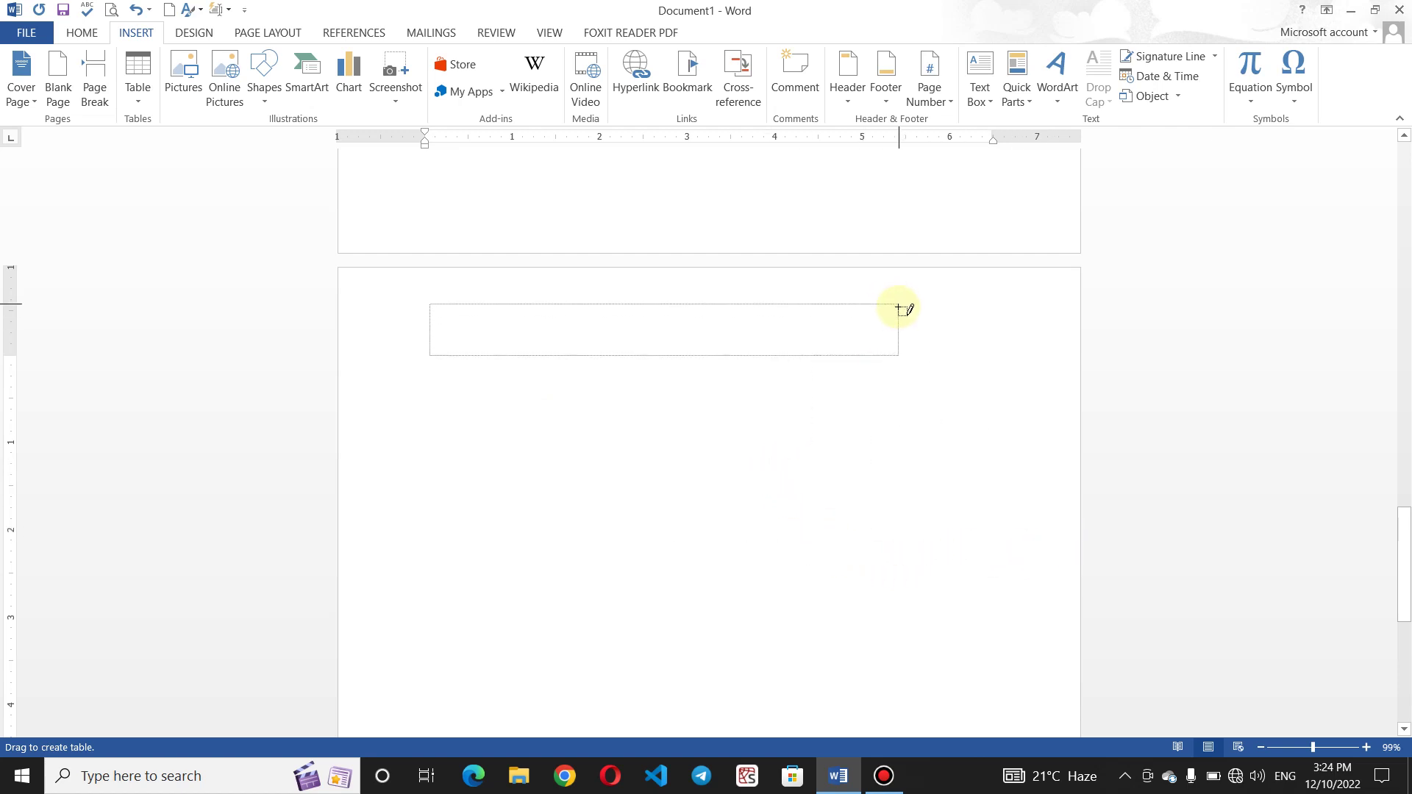
drag(898, 309, 1022, 467)
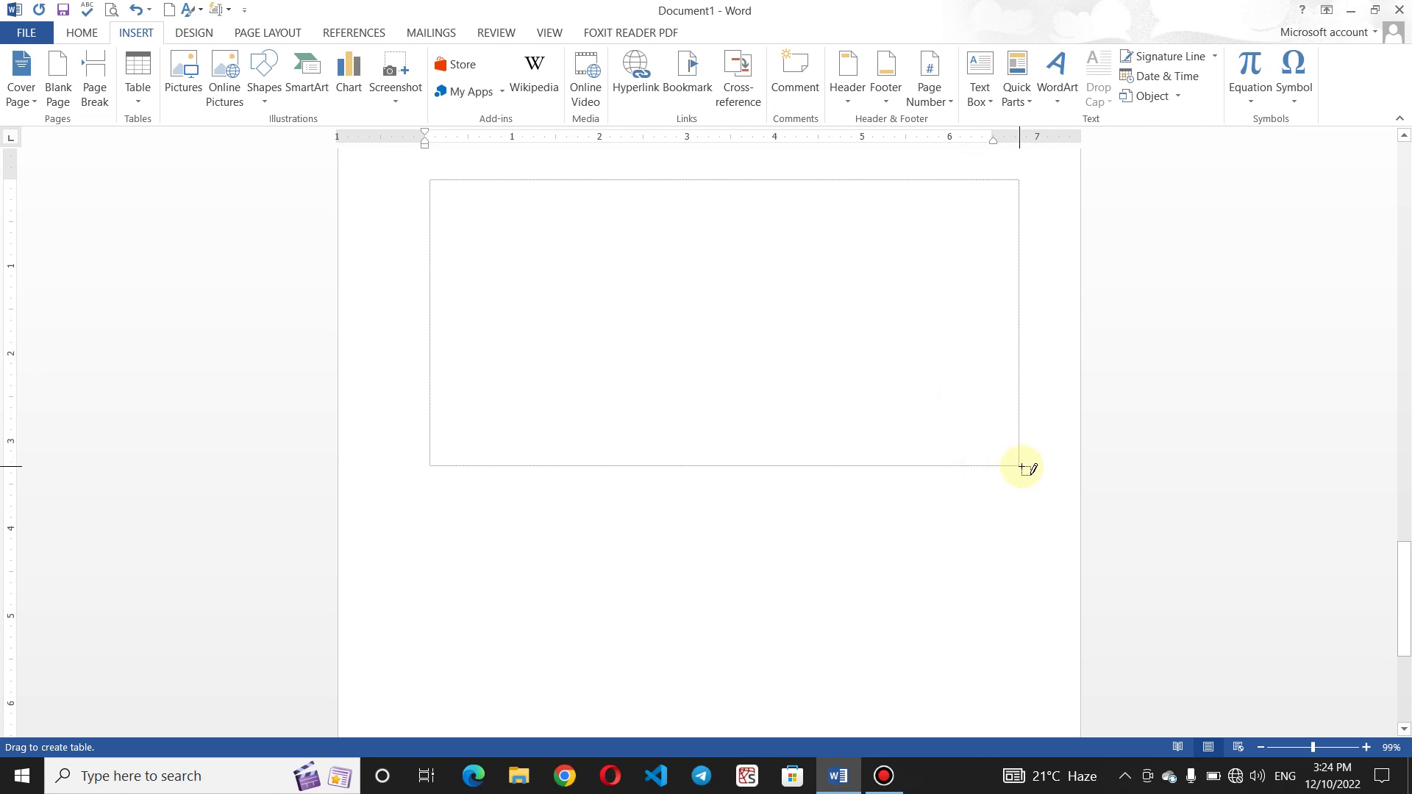
drag(1022, 468, 989, 463)
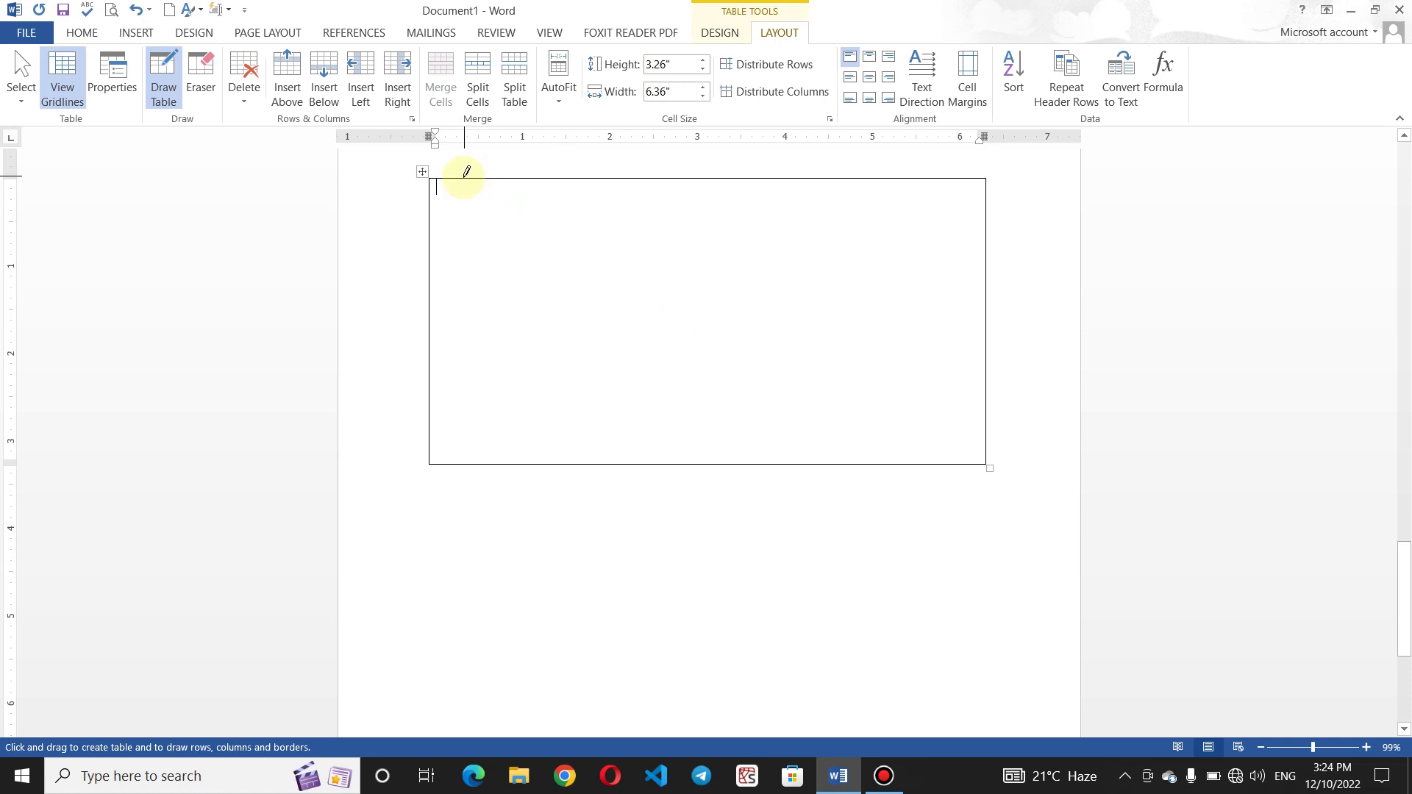
Draw six vertical lines making seven columns, then a line forming a narrow 0.39" top row
drag(457, 178, 462, 442)
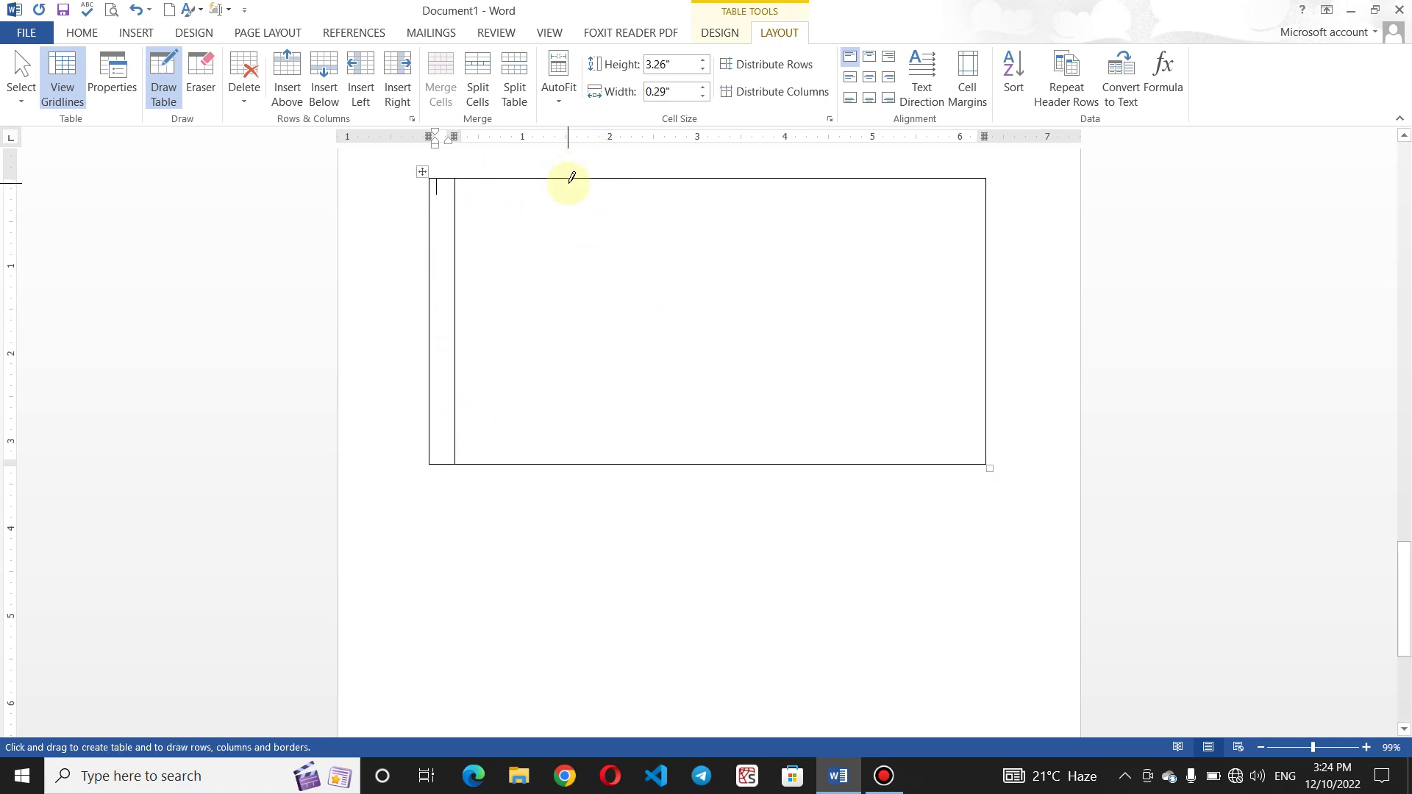
drag(580, 177, 584, 387)
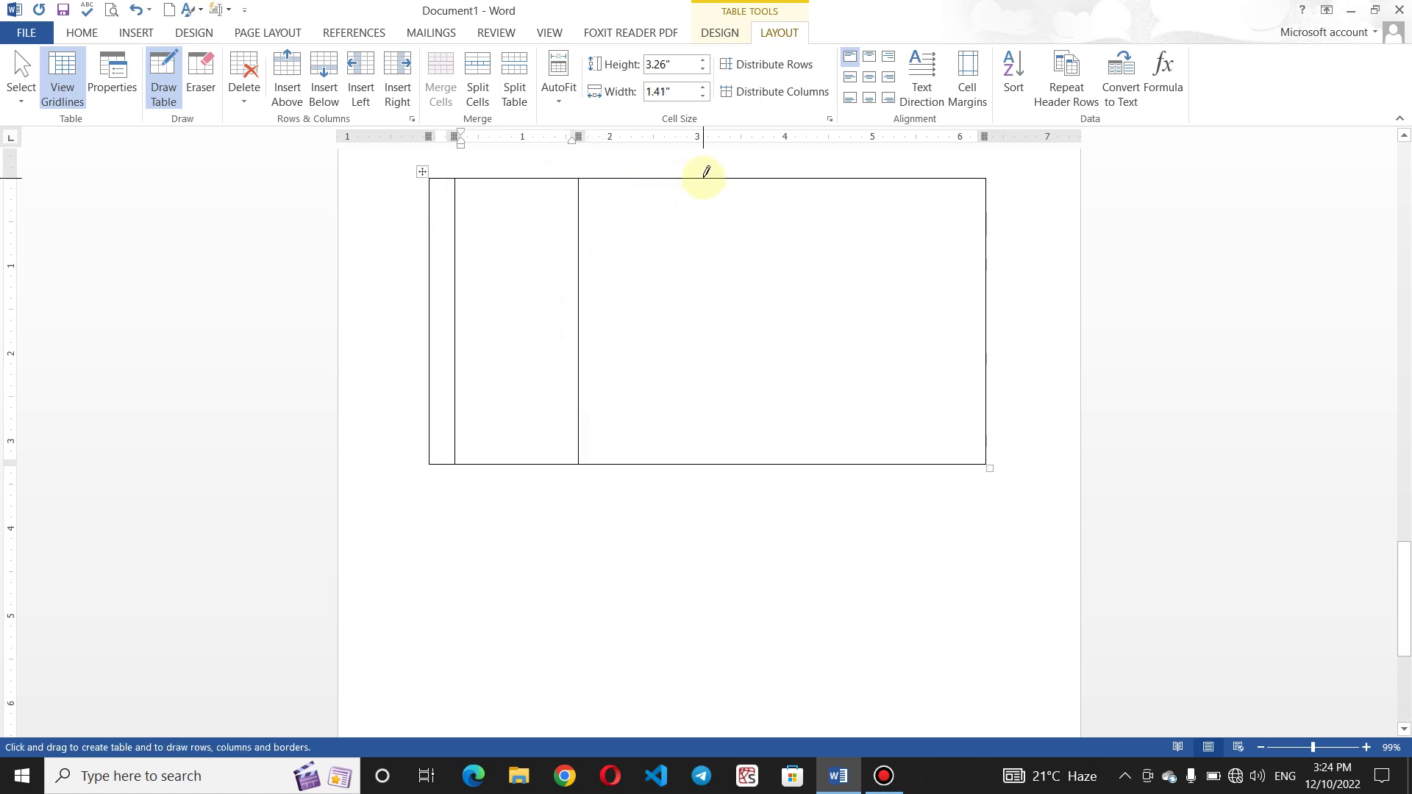
drag(701, 177, 709, 374)
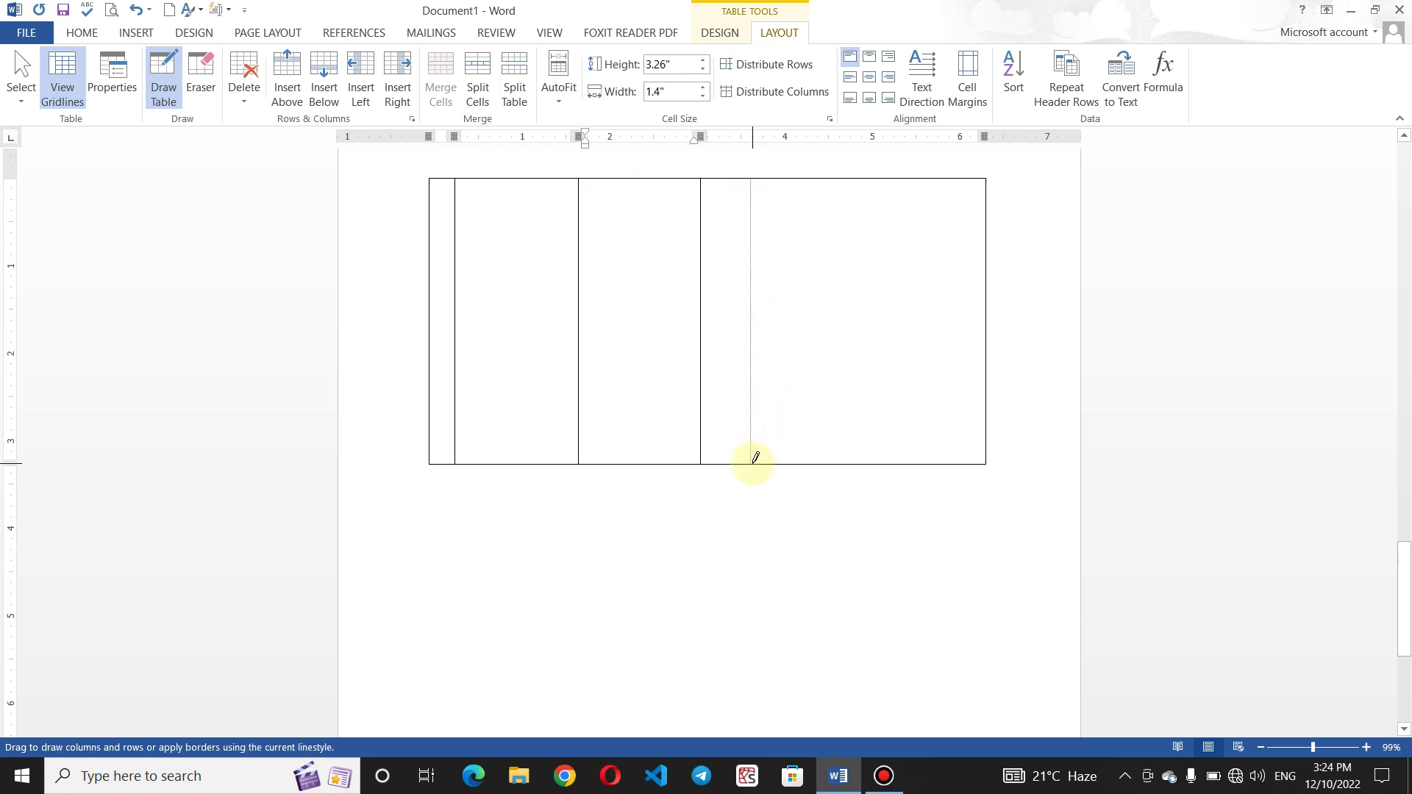
drag(752, 175, 751, 462)
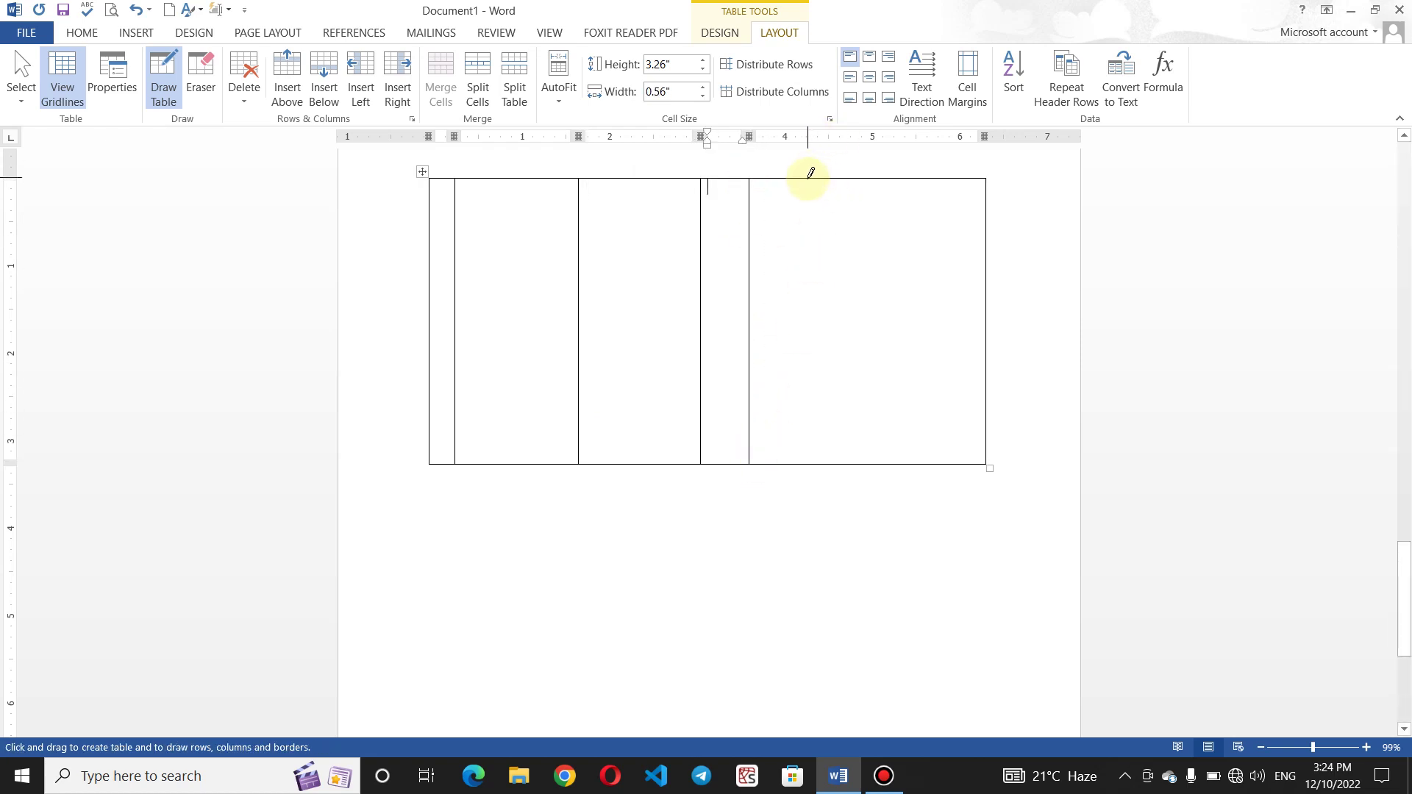
drag(811, 175, 823, 412)
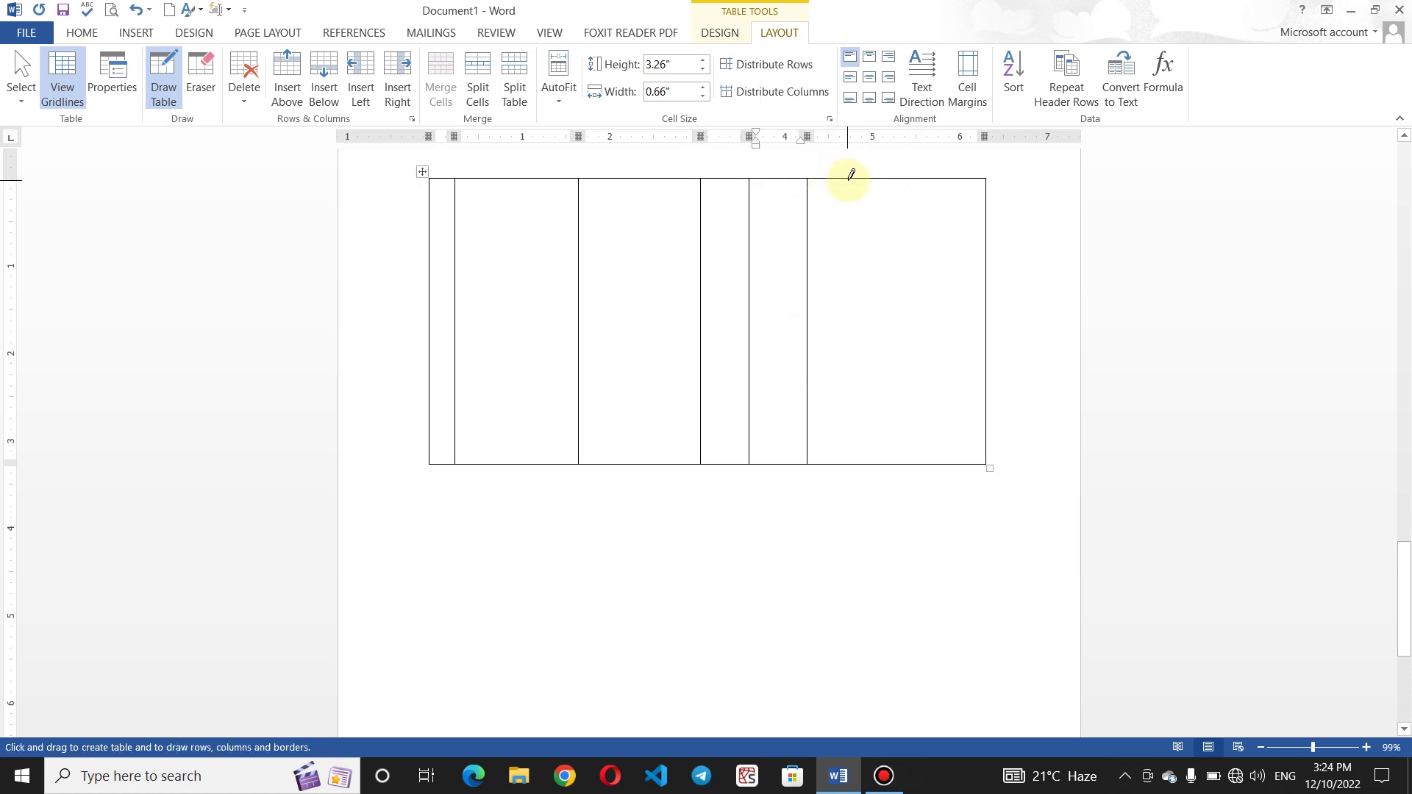
drag(842, 176, 844, 371)
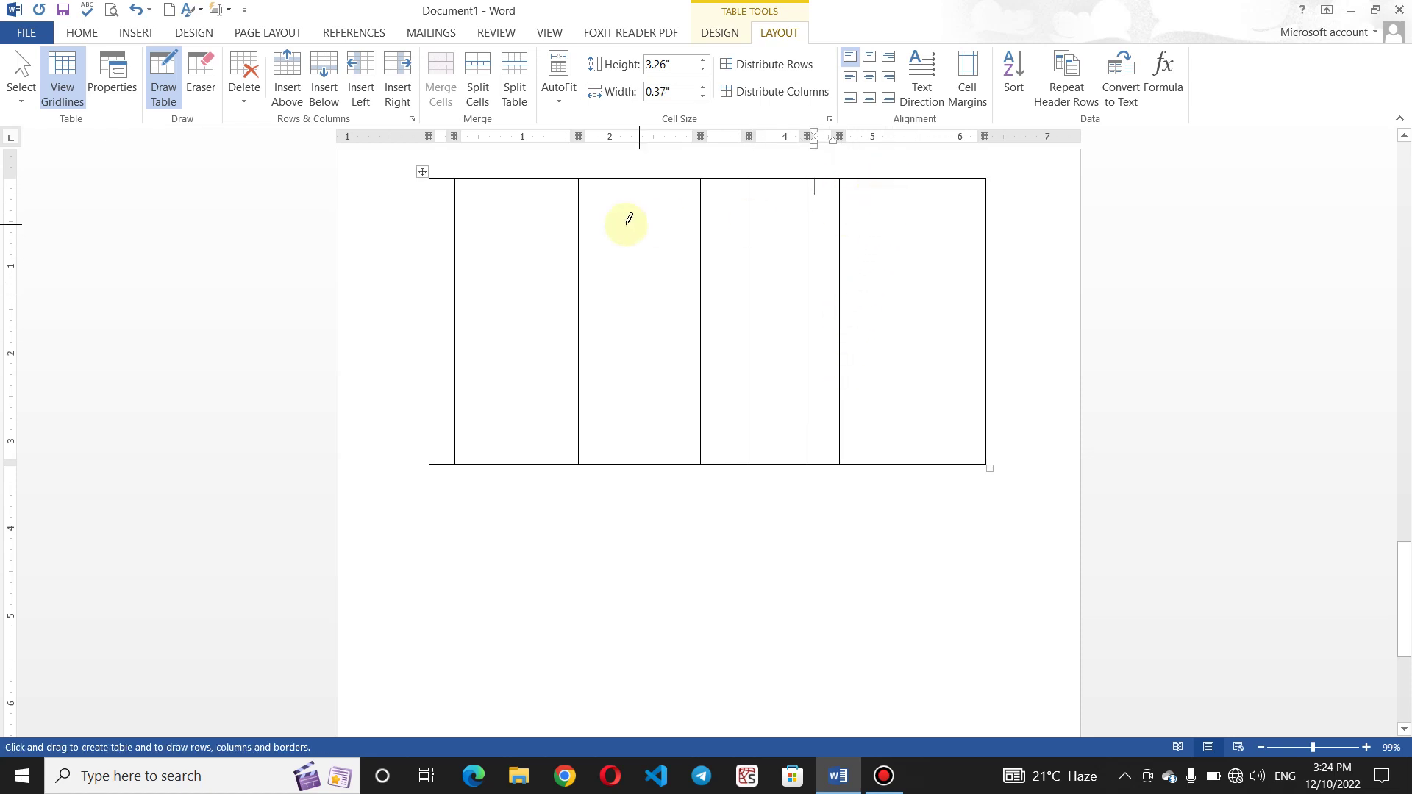
drag(432, 208, 994, 214)
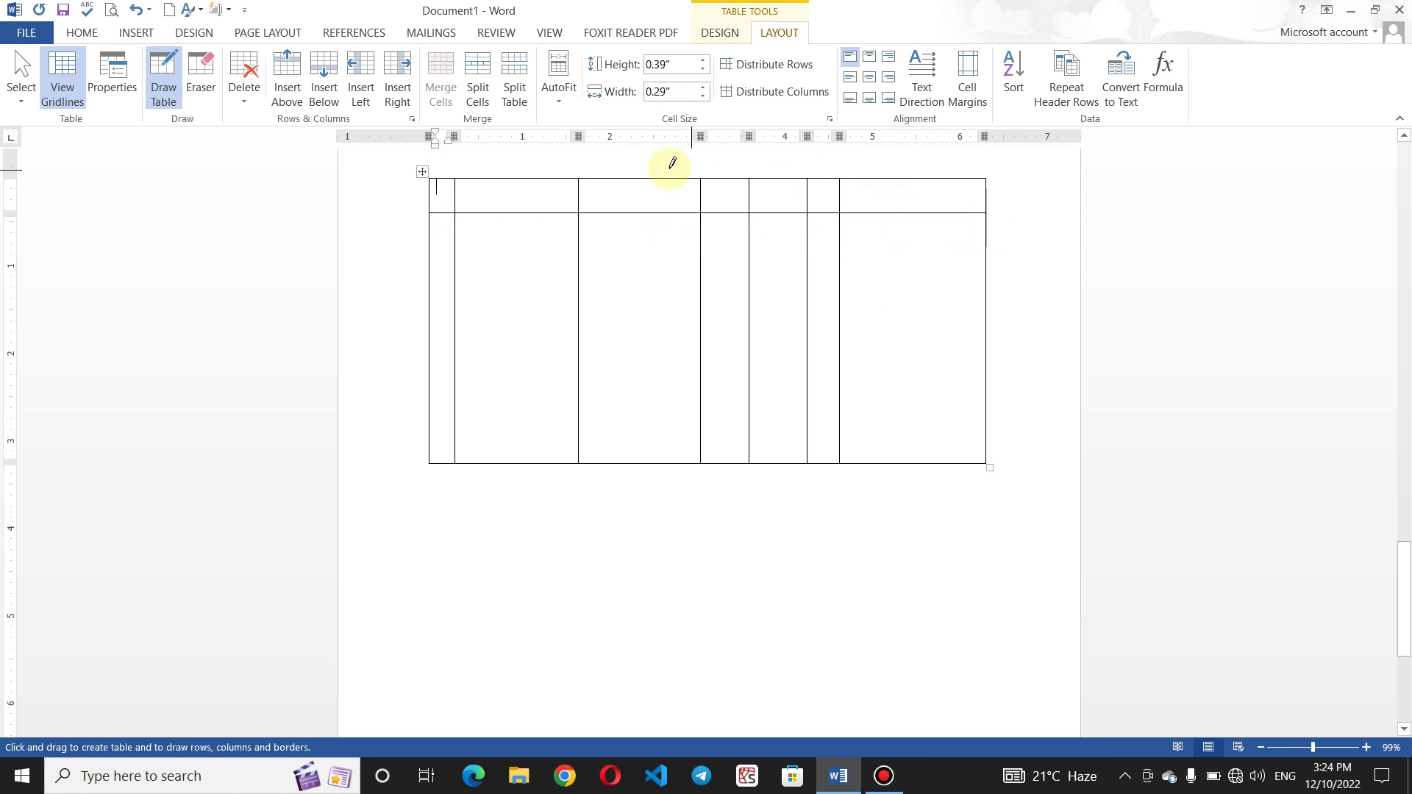
Draw further horizontal lines across the table to make seven rows, a 7-by-7 grid
drag(432, 252, 1004, 250)
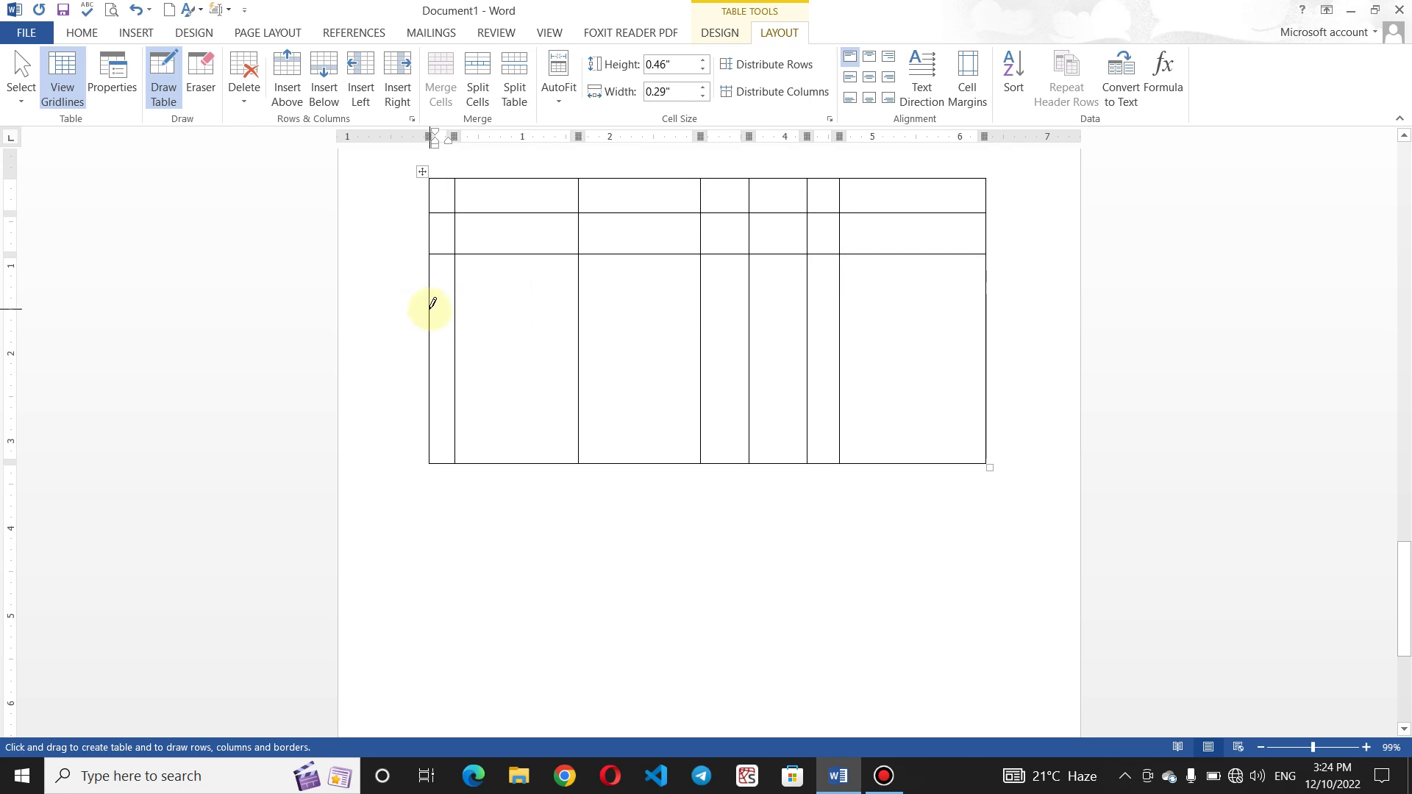
click(433, 303)
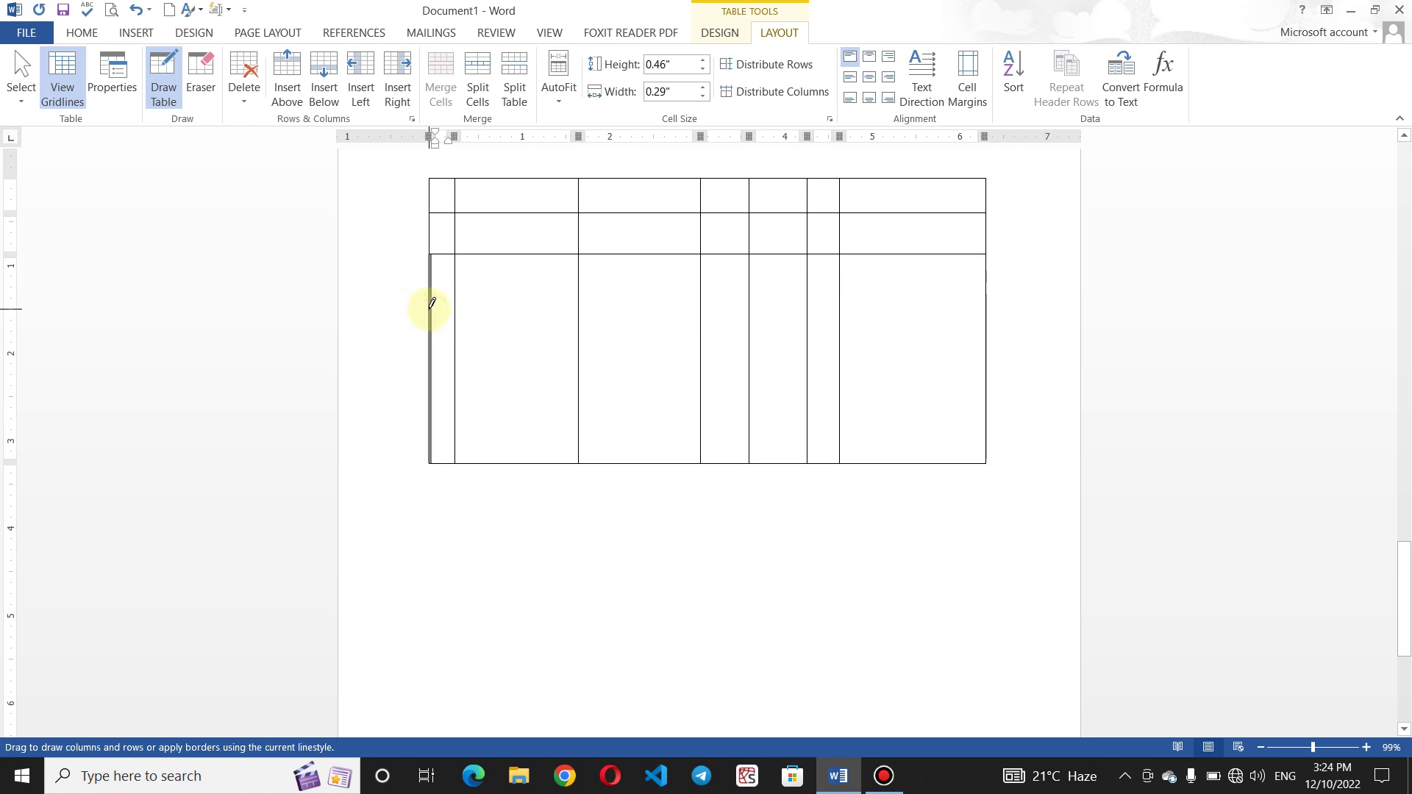
drag(433, 303, 949, 310)
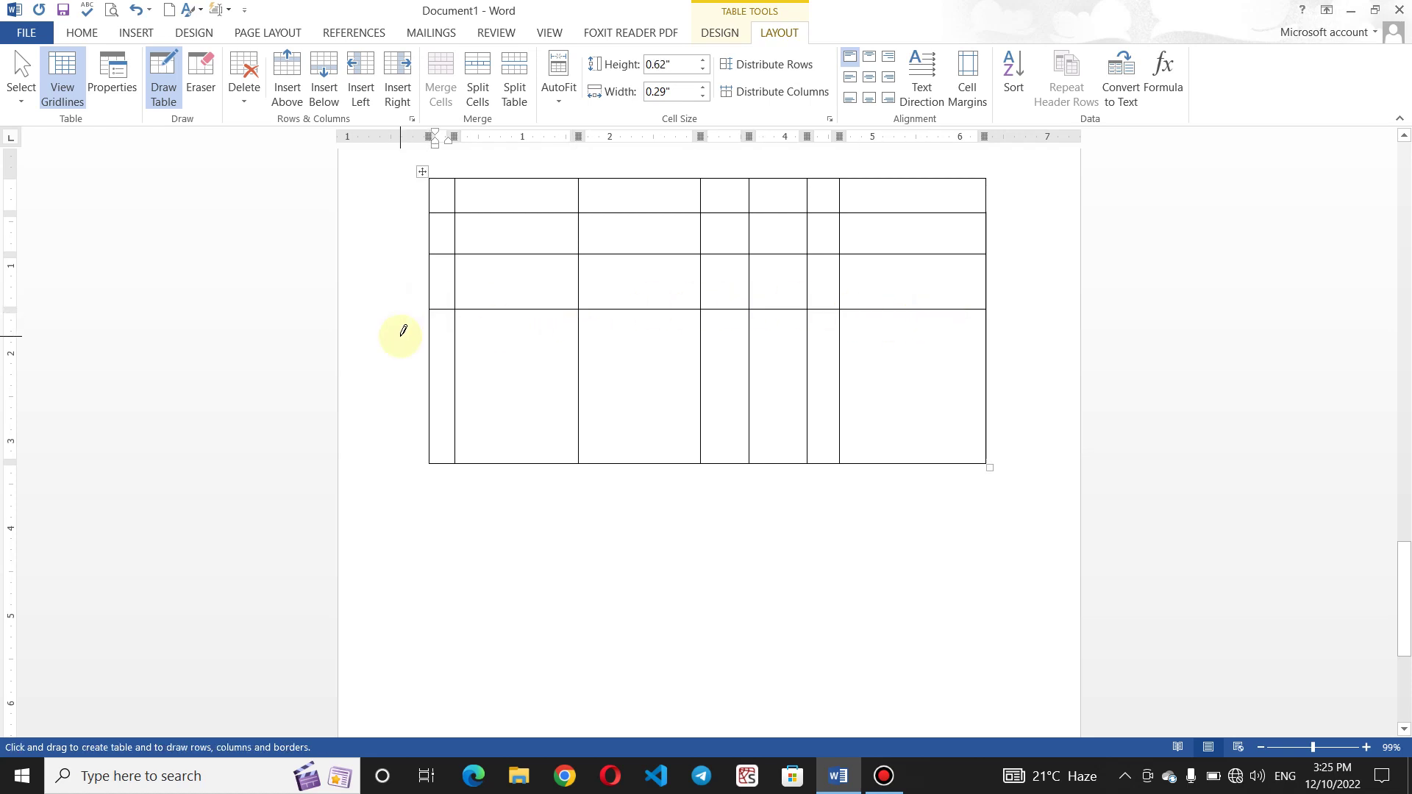
drag(432, 353, 949, 359)
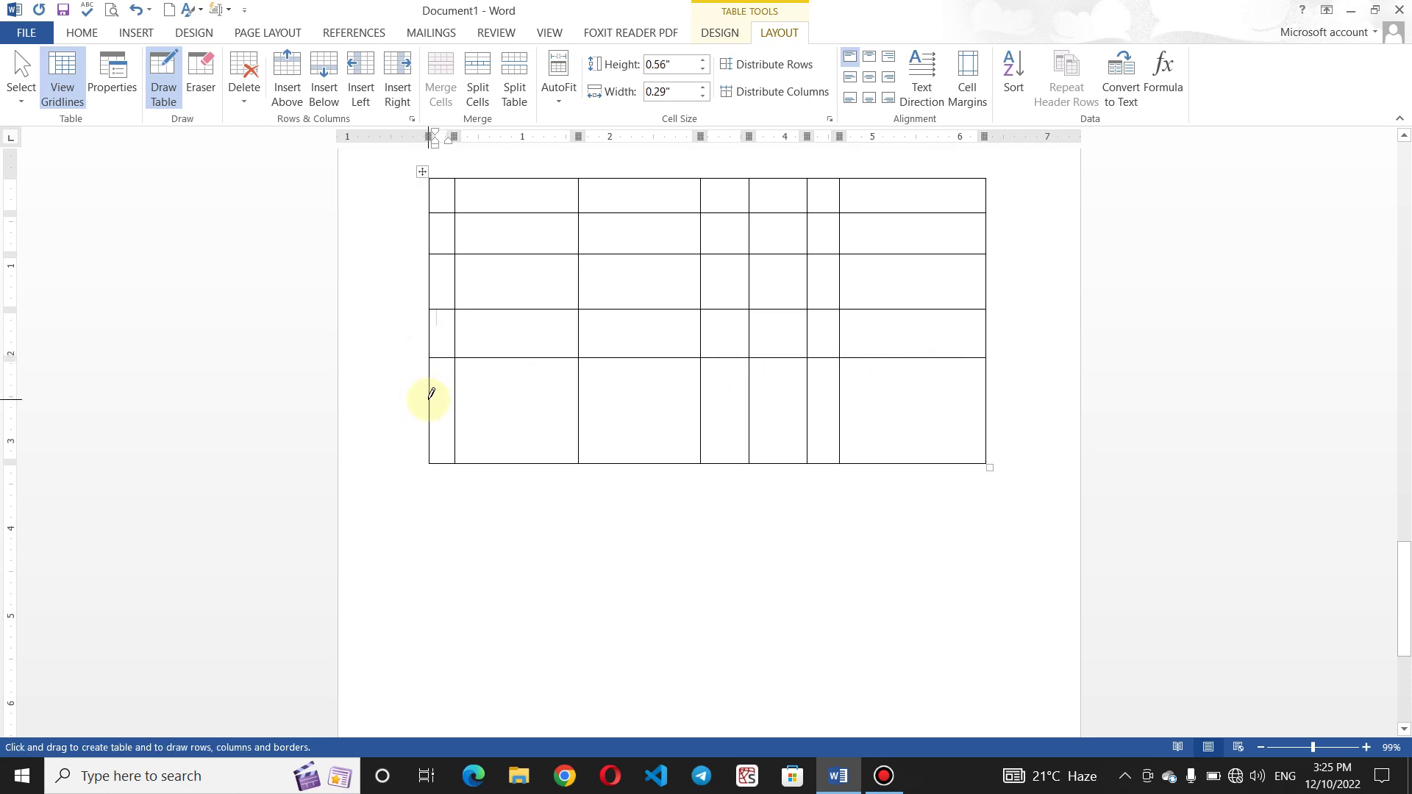
drag(432, 398, 430, 401)
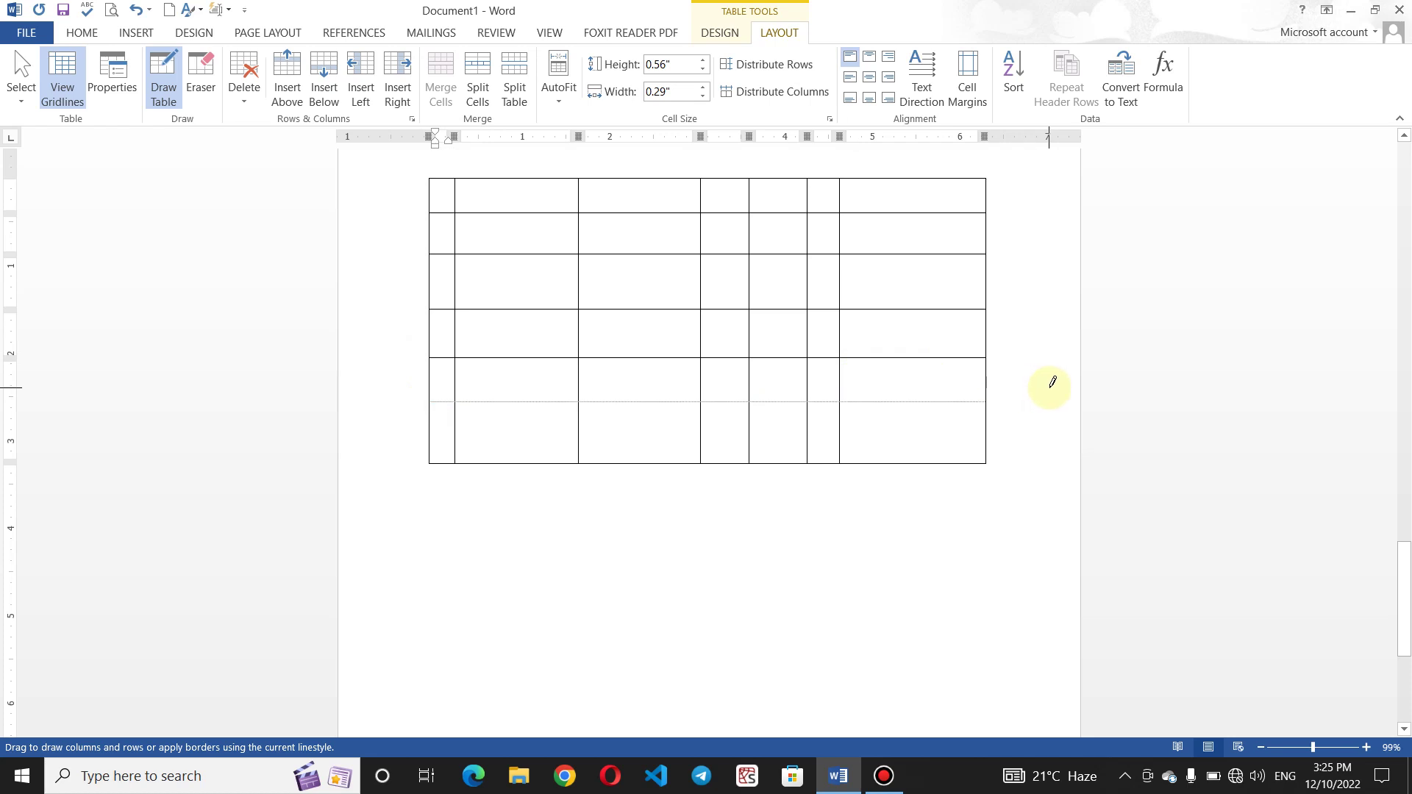
drag(937, 378, 1074, 379)
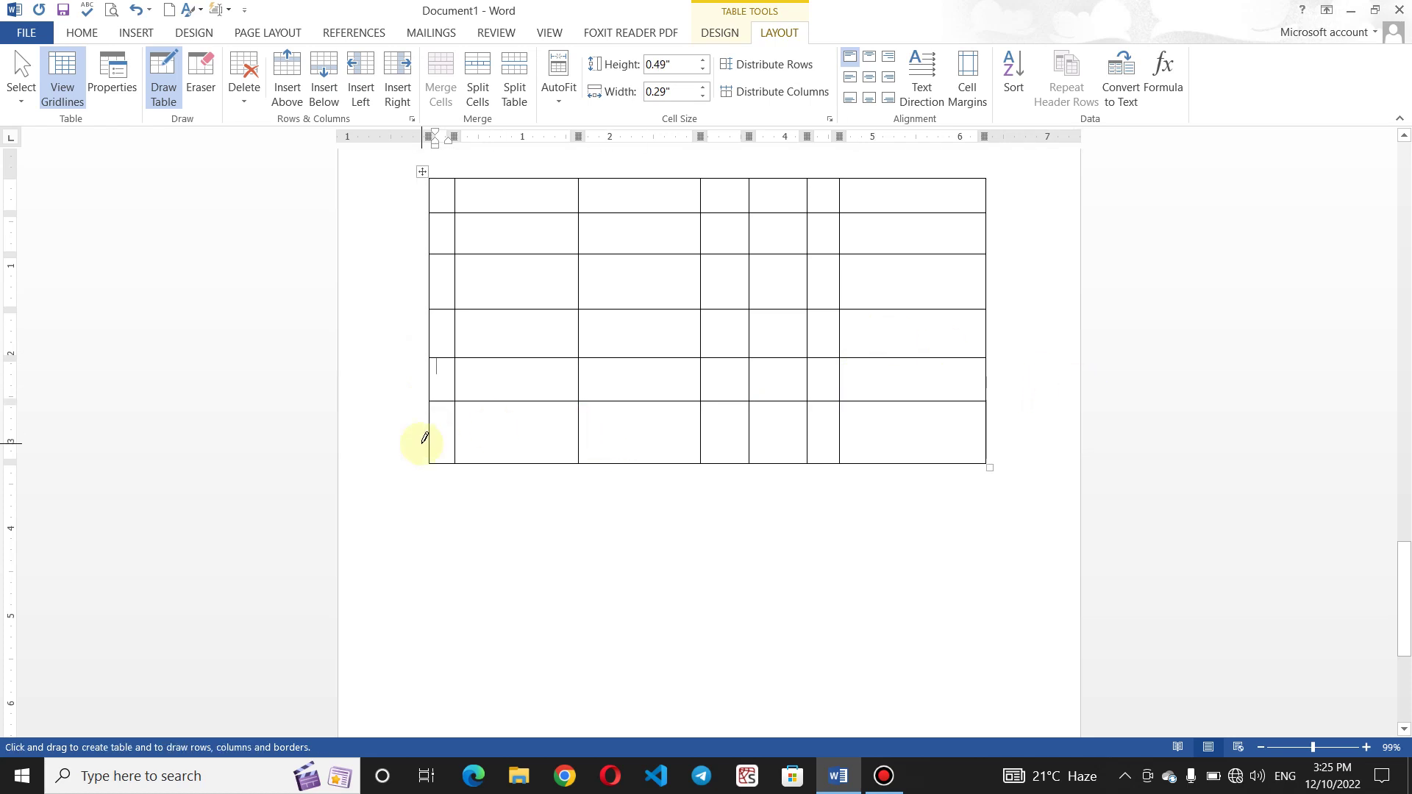
drag(431, 435, 965, 435)
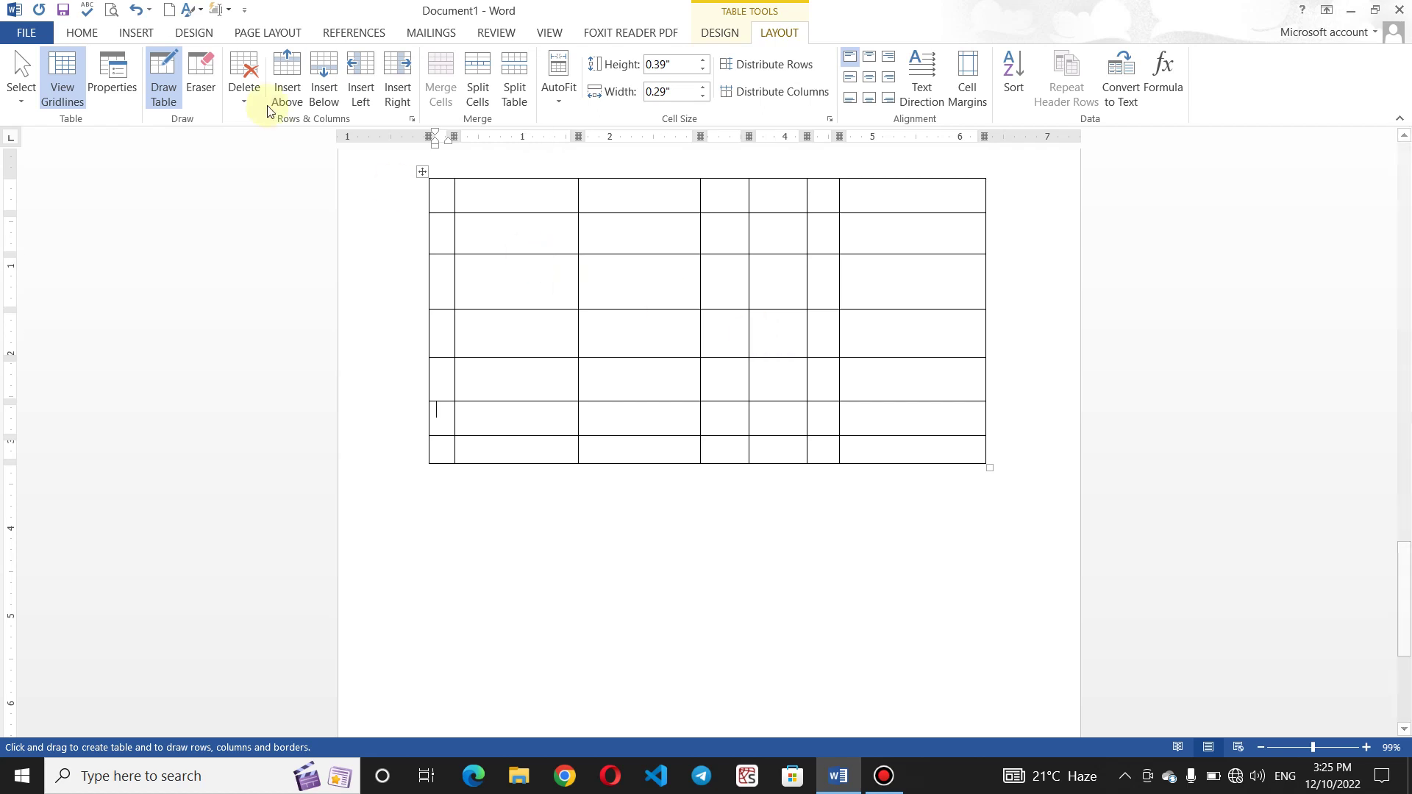
Dismiss the table options and start a new line below the drawn table
click(130, 37)
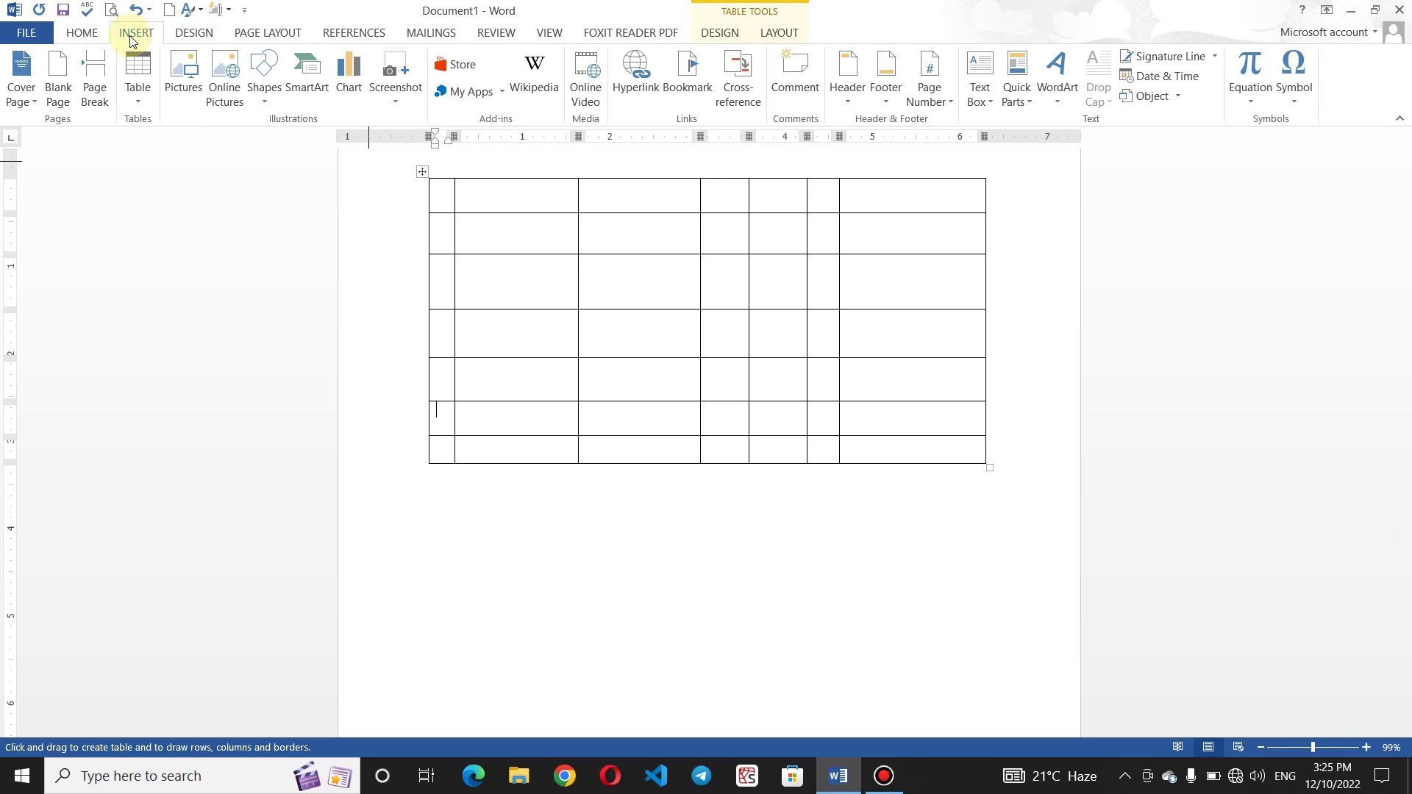
click(137, 98)
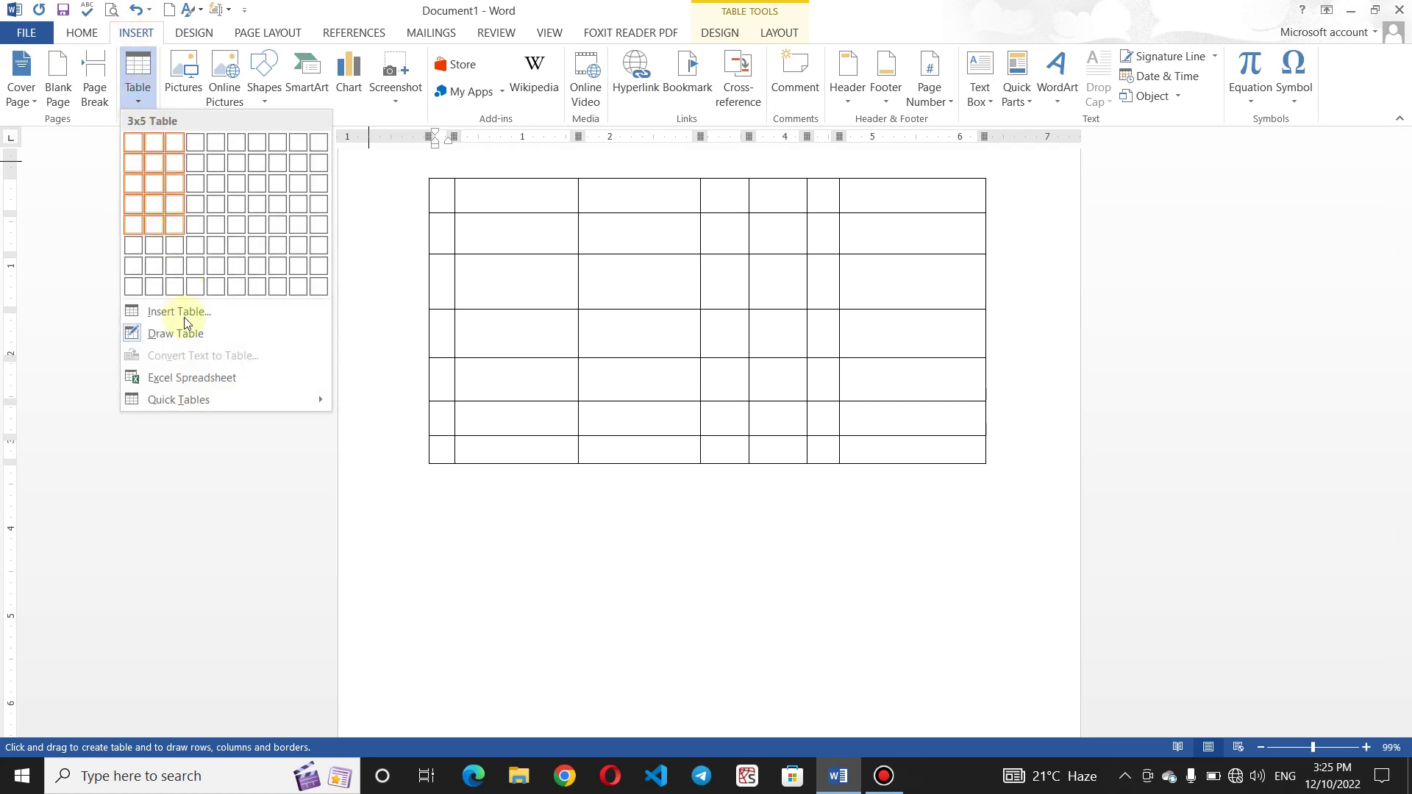
click(489, 523)
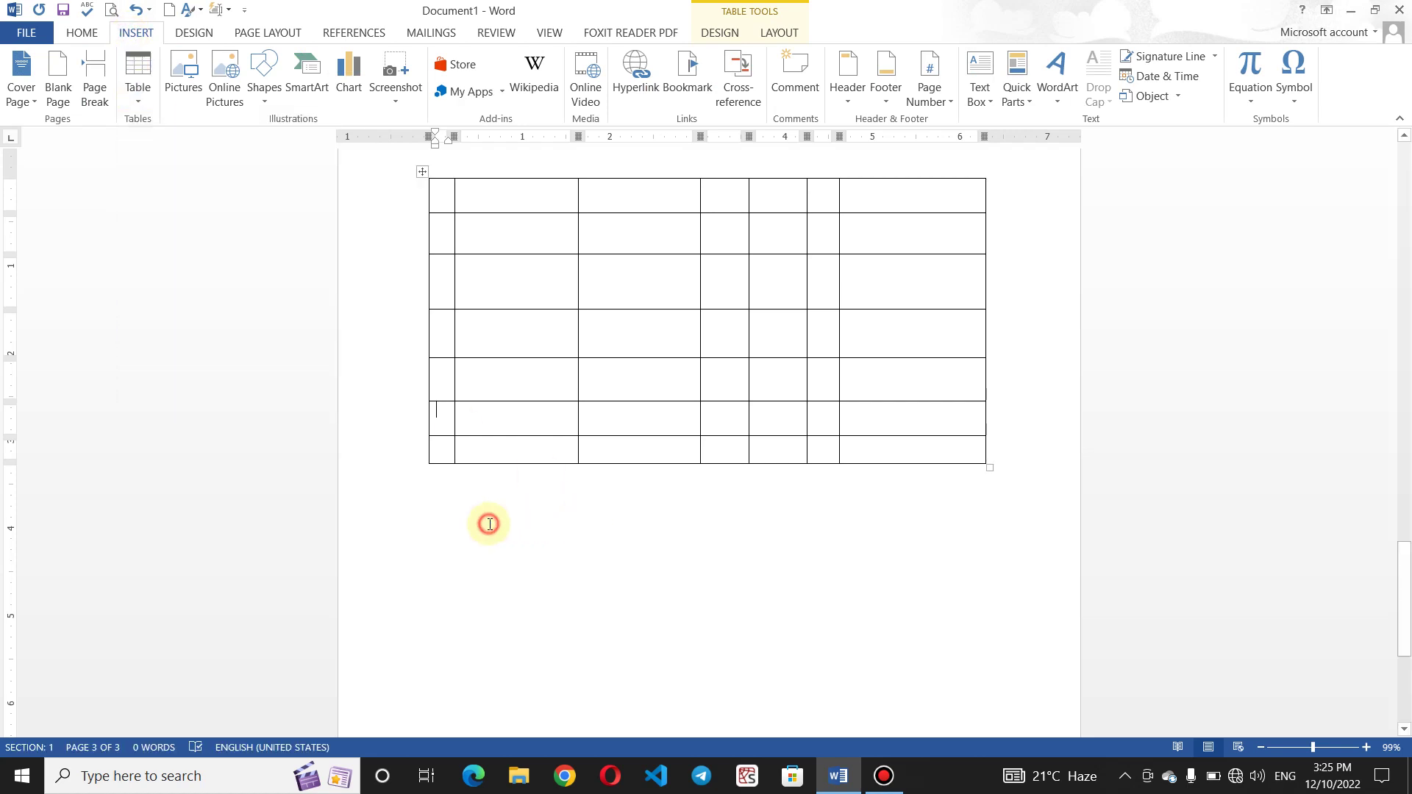
key(Return)
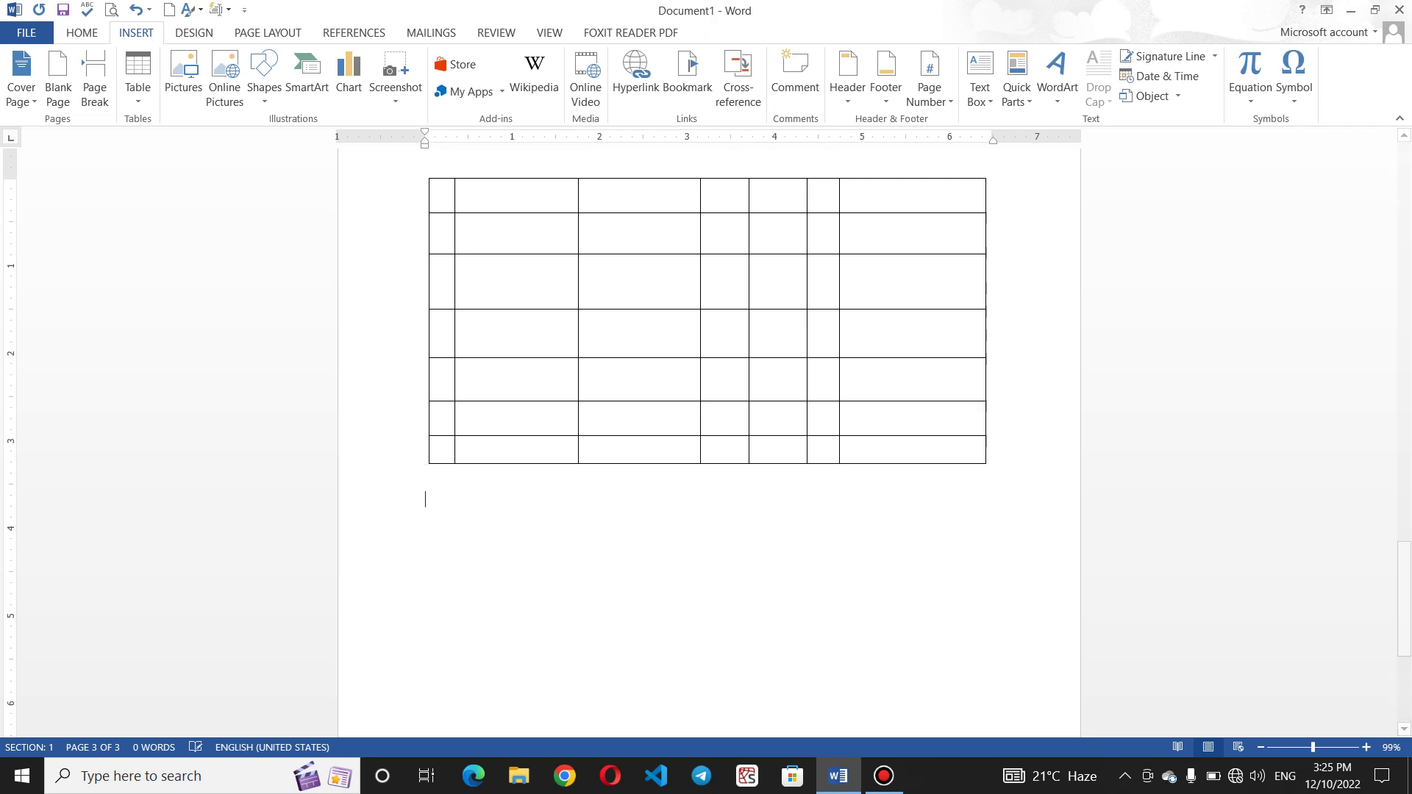
Type 'No,name,class,gender,marks,mob' and select the line
text(No )
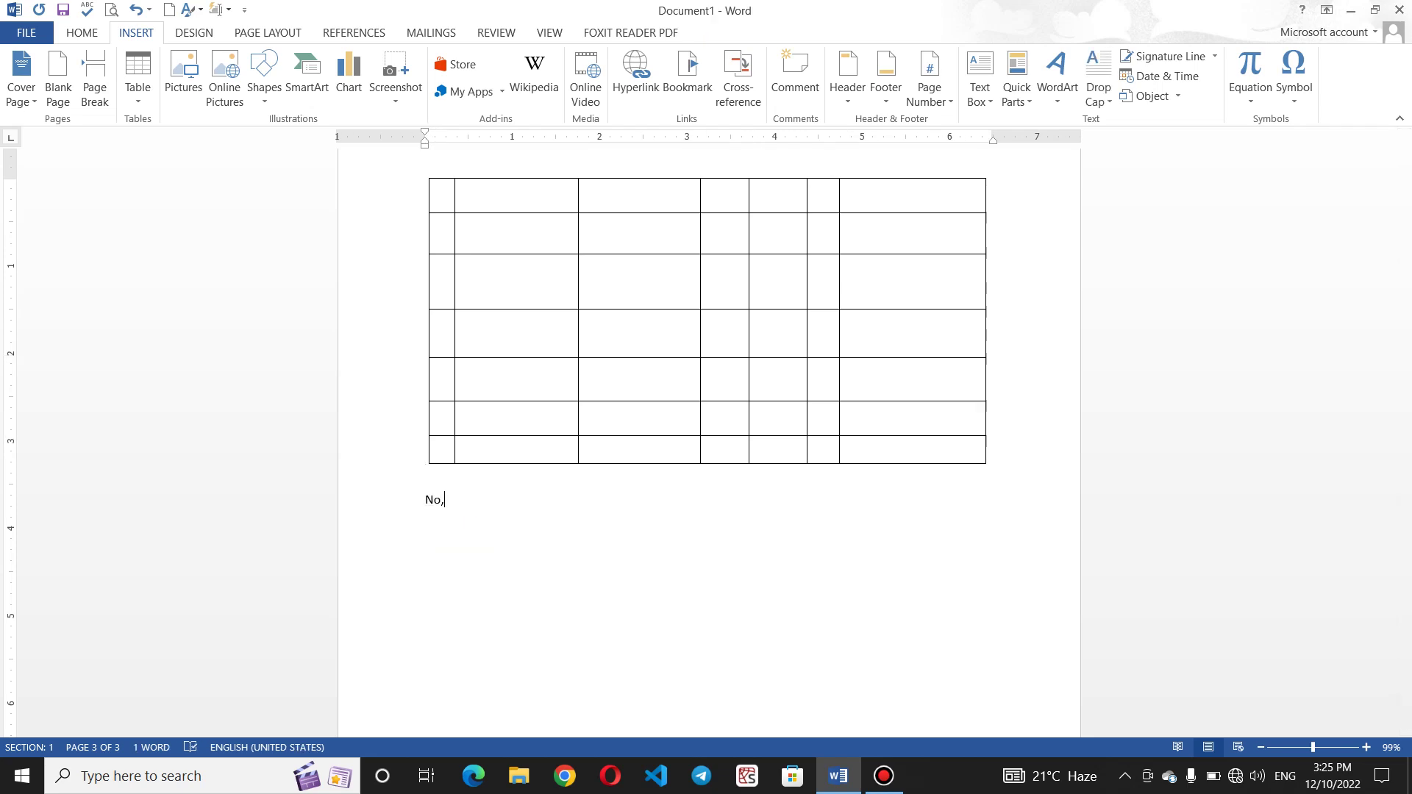
text(name)
text(,f)
text(/name)
key(BackSpace)
key(BackSpace)
key(BackSpace)
key(BackSpace)
key(BackSpace)
key(BackSpace)
text(c)
key(BackSpace)
text(class)
text(,)
text(ge)
text(nder,)
text(marks)
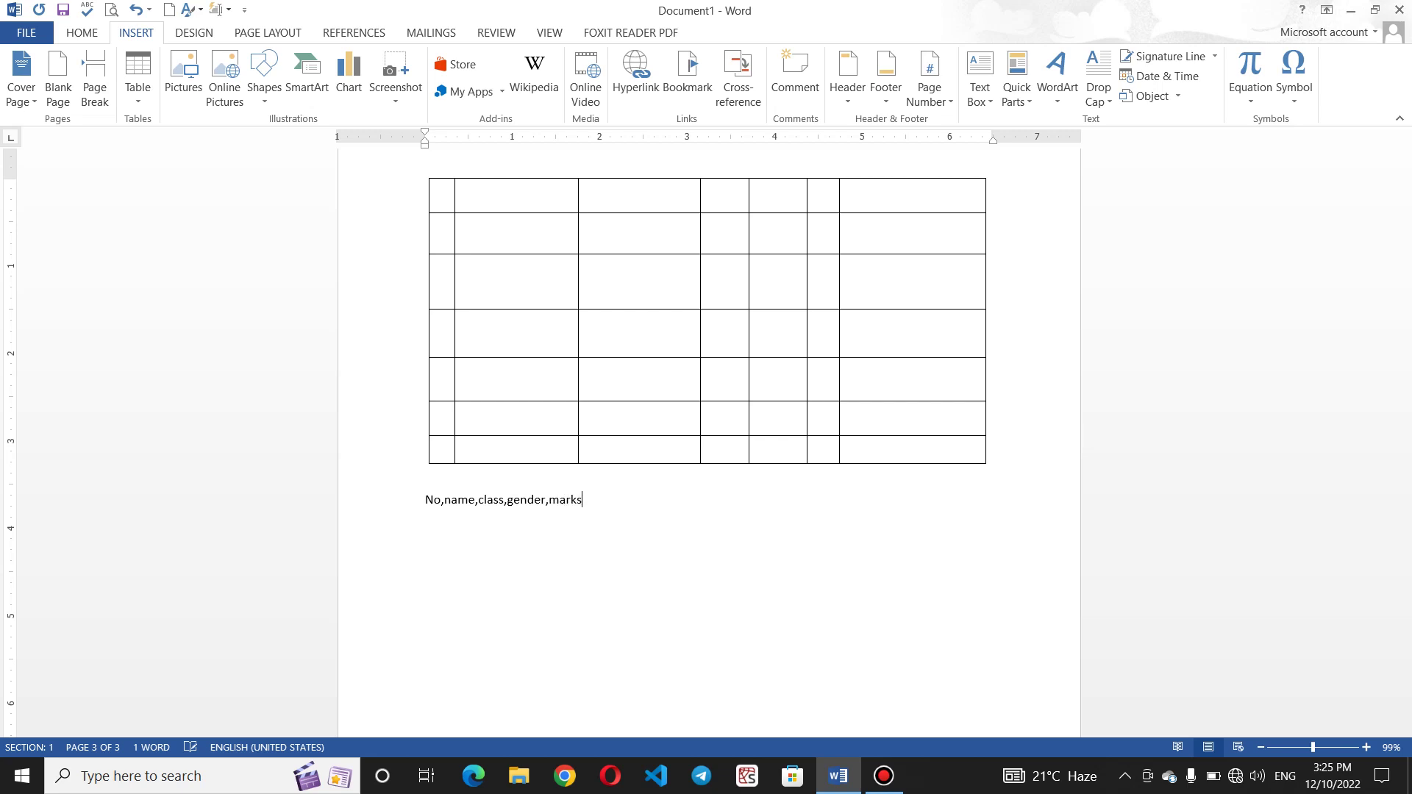
text(,mo)
text(b)
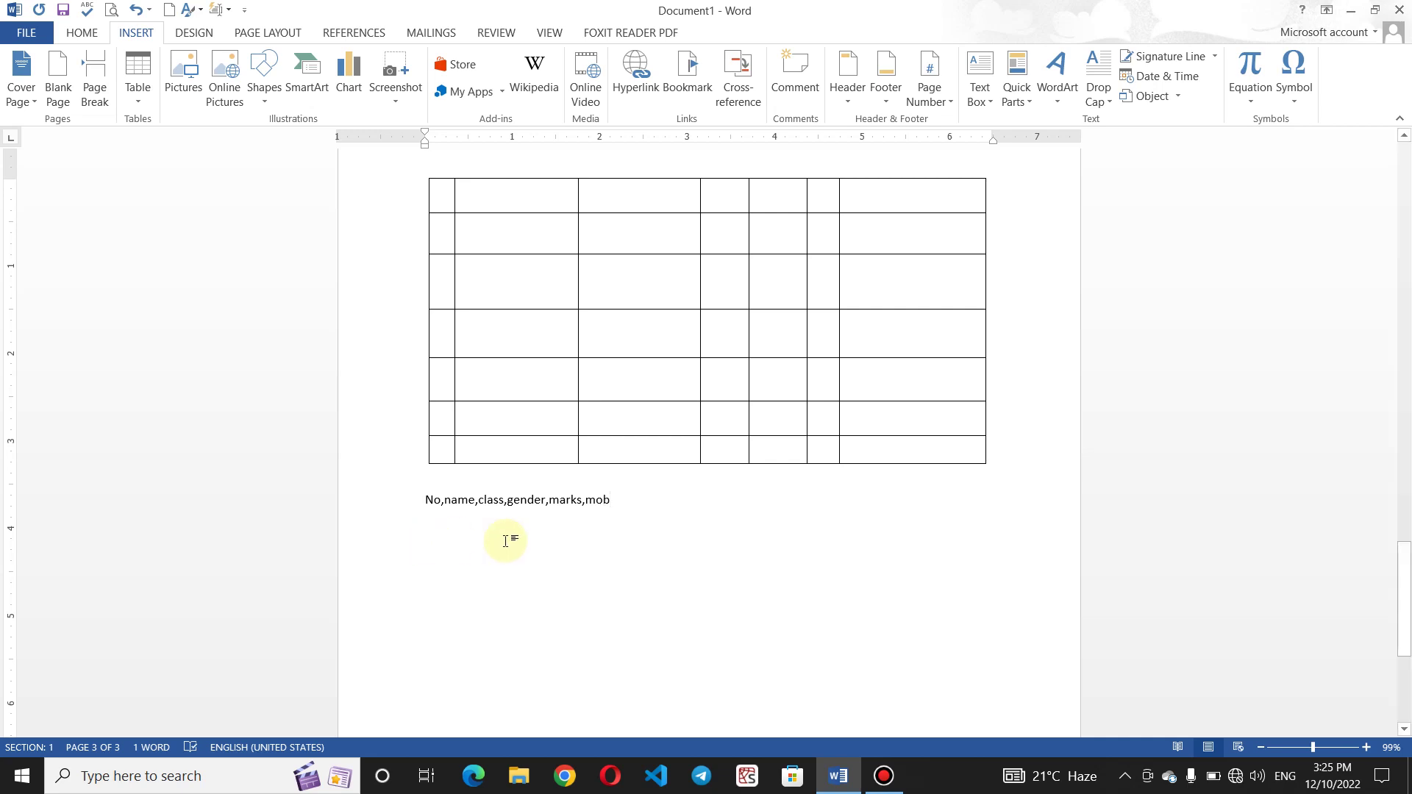
drag(618, 499, 415, 493)
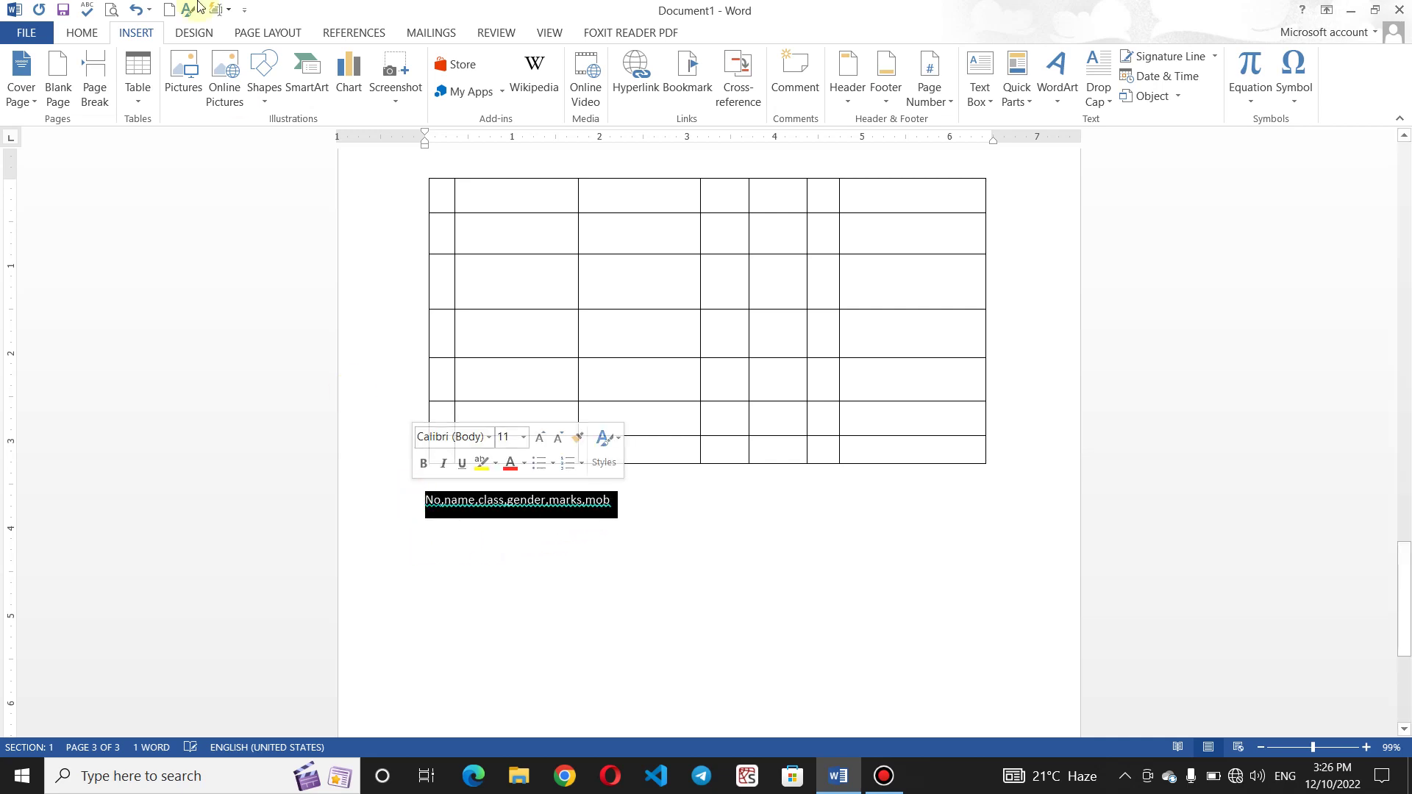
Open Convert Text to Table for the selected line, set to 6 columns separated at commas
click(135, 102)
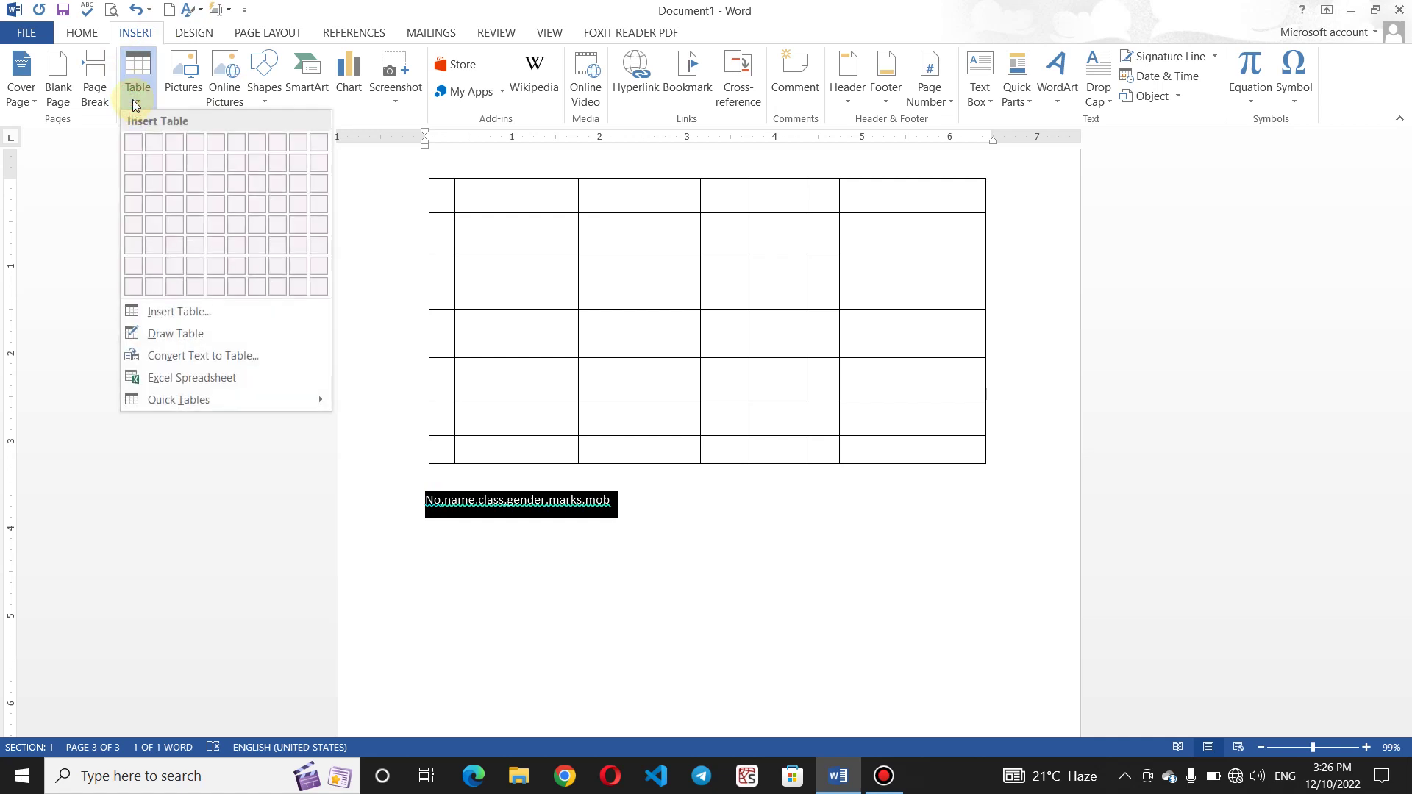
click(238, 353)
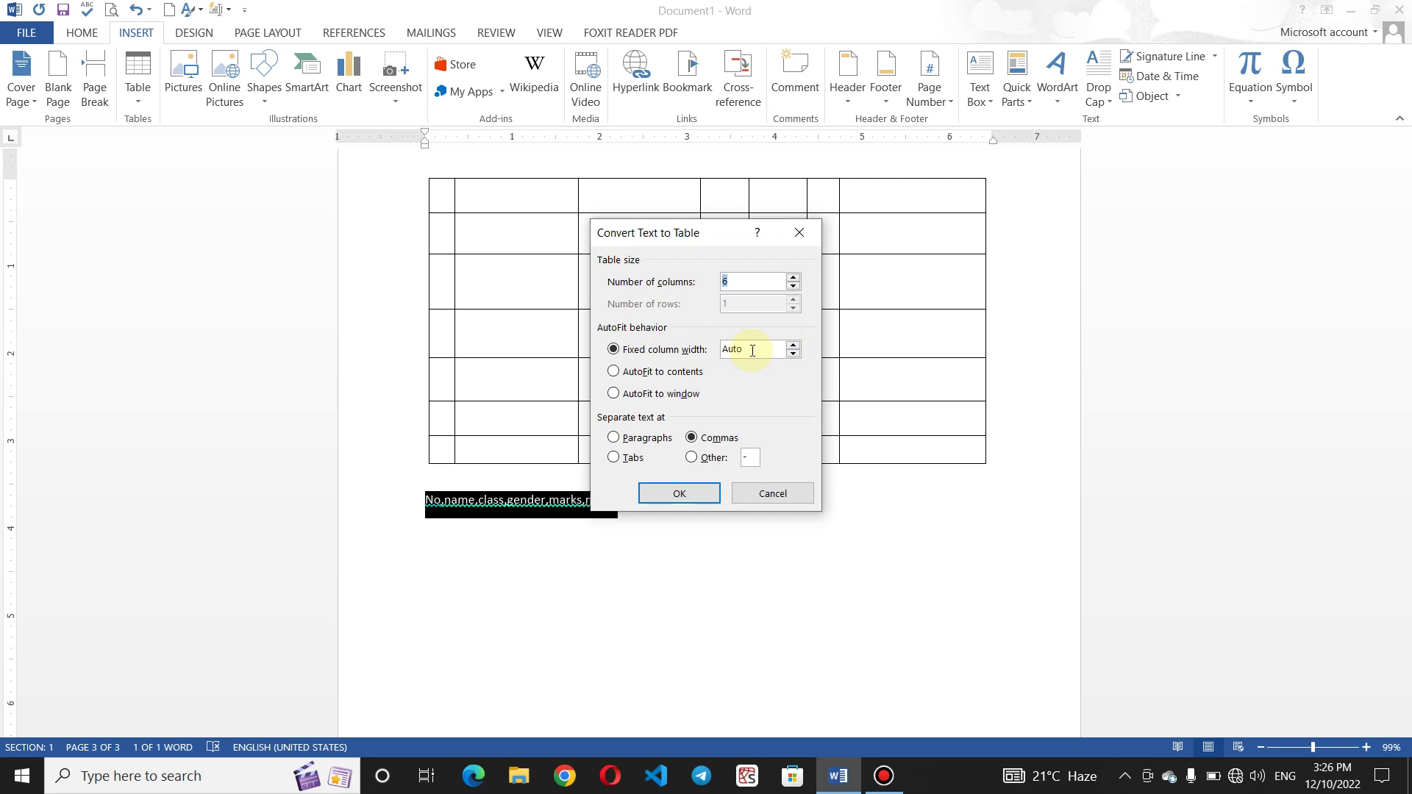
Try AutoFit to contents, then a fixed column width raised to 1 inch
click(615, 375)
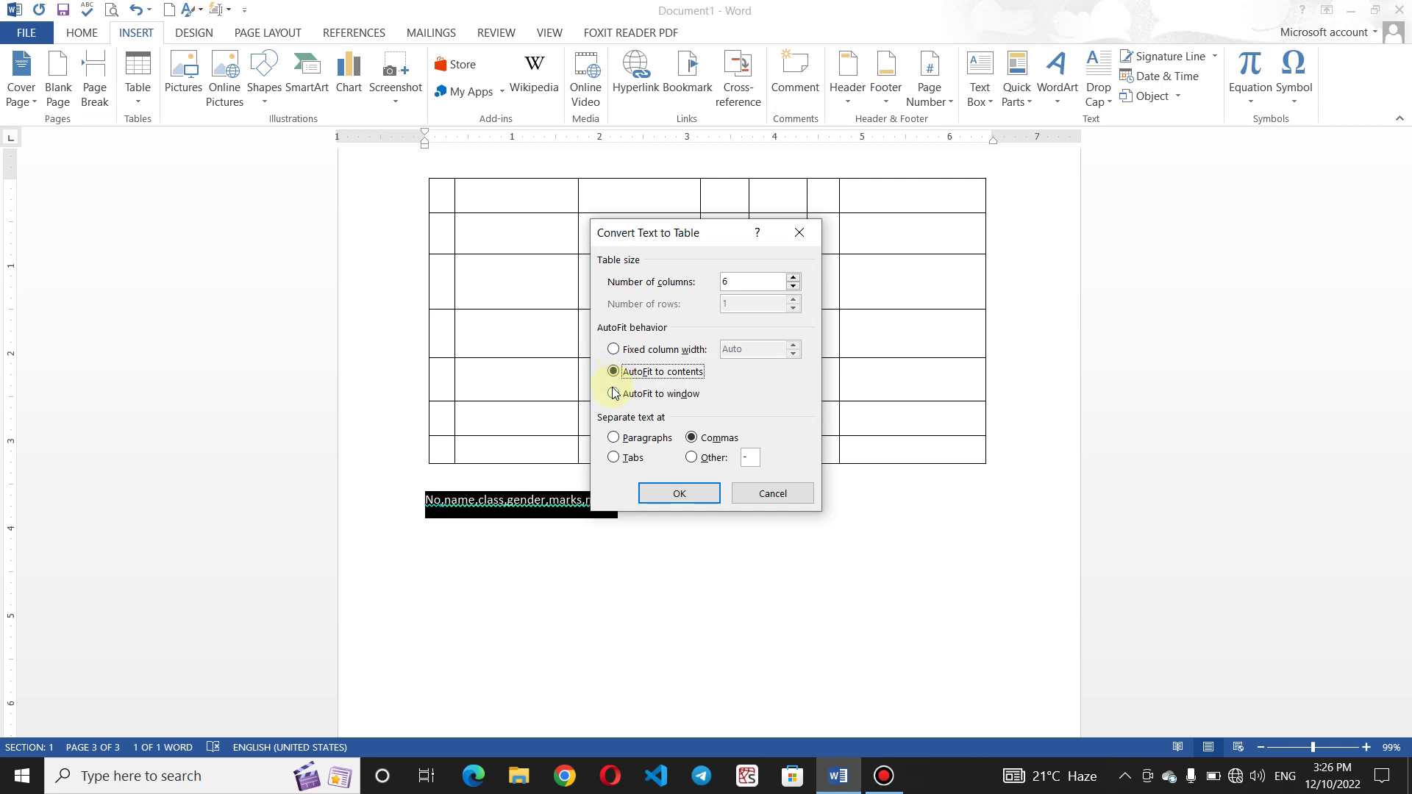
click(613, 350)
click(792, 345)
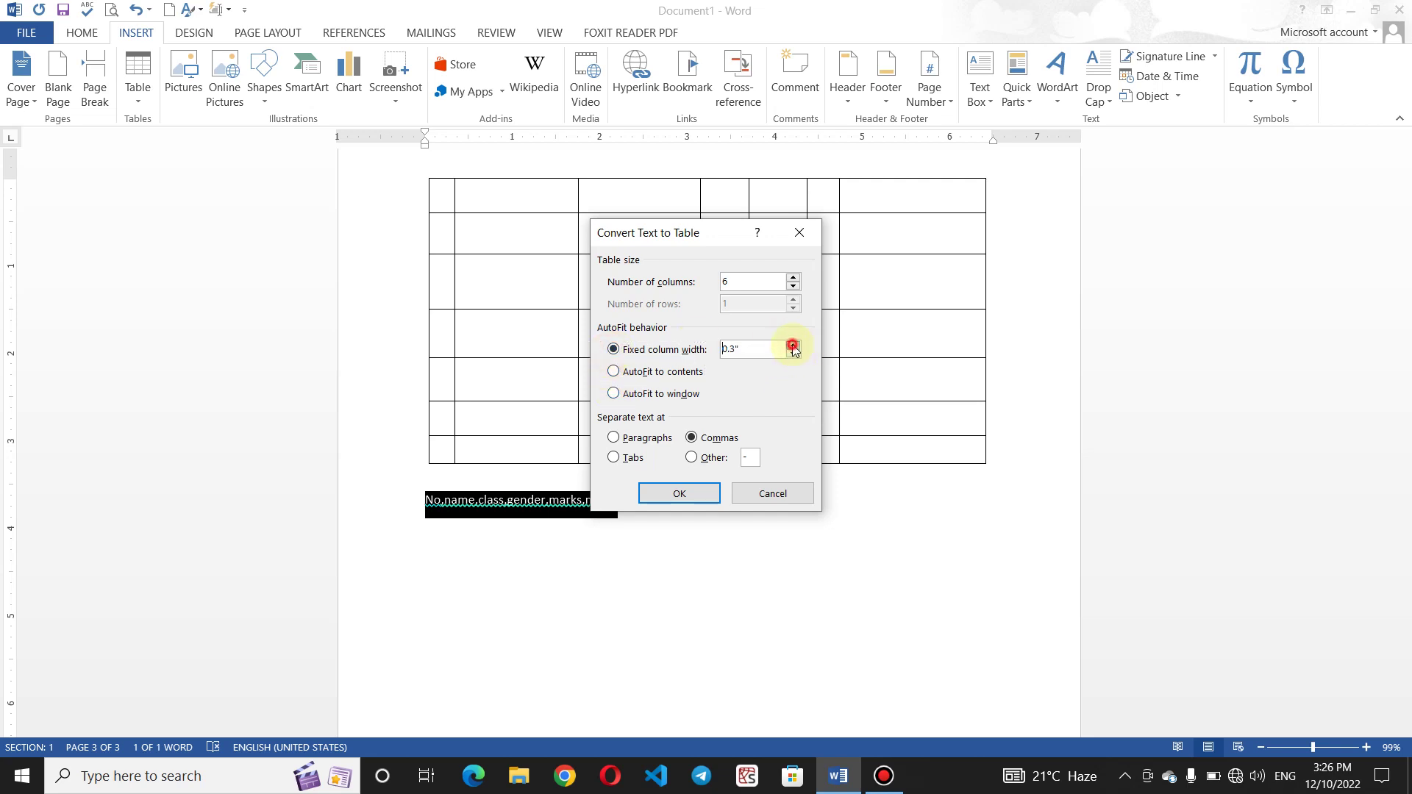
click(793, 345)
click(793, 345)
click(793, 347)
click(793, 347)
click(793, 347)
click(793, 347)
click(793, 347)
click(793, 348)
click(793, 347)
click(793, 347)
click(793, 347)
click(793, 356)
Try the Tabs, Paragraphs and Other separators before returning to Commas
click(692, 439)
click(614, 457)
click(614, 440)
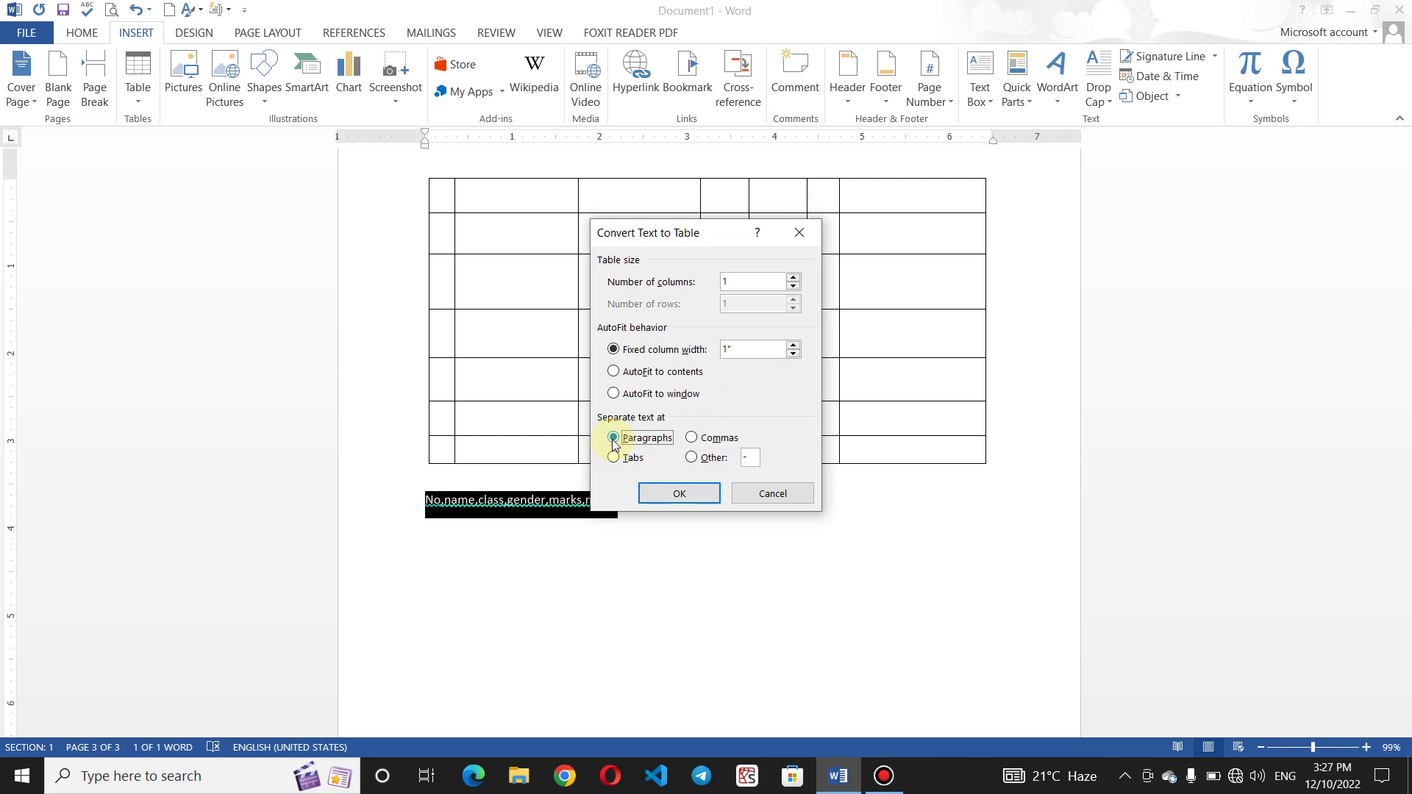
click(695, 458)
click(692, 438)
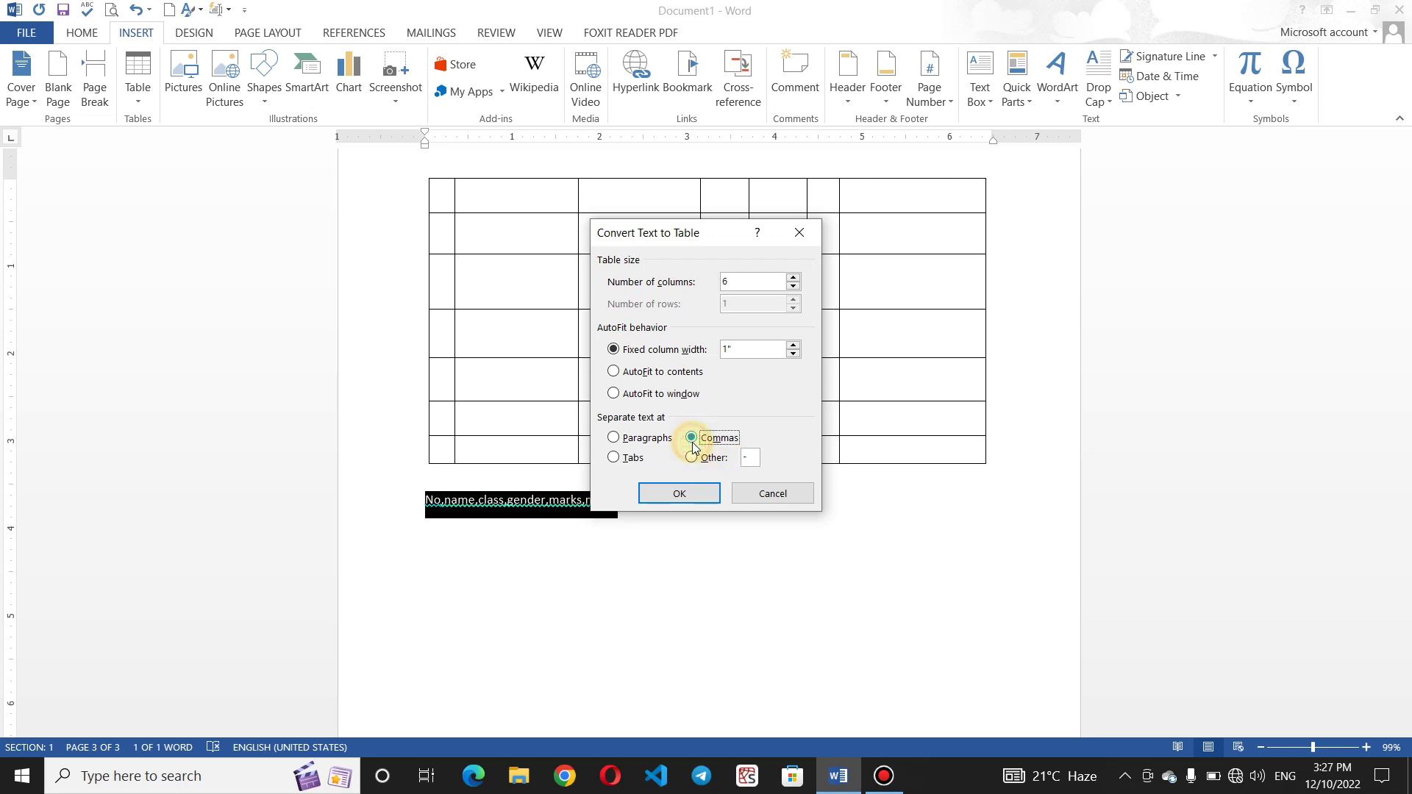
Set the column width back to Auto and create the six-column table
click(794, 352)
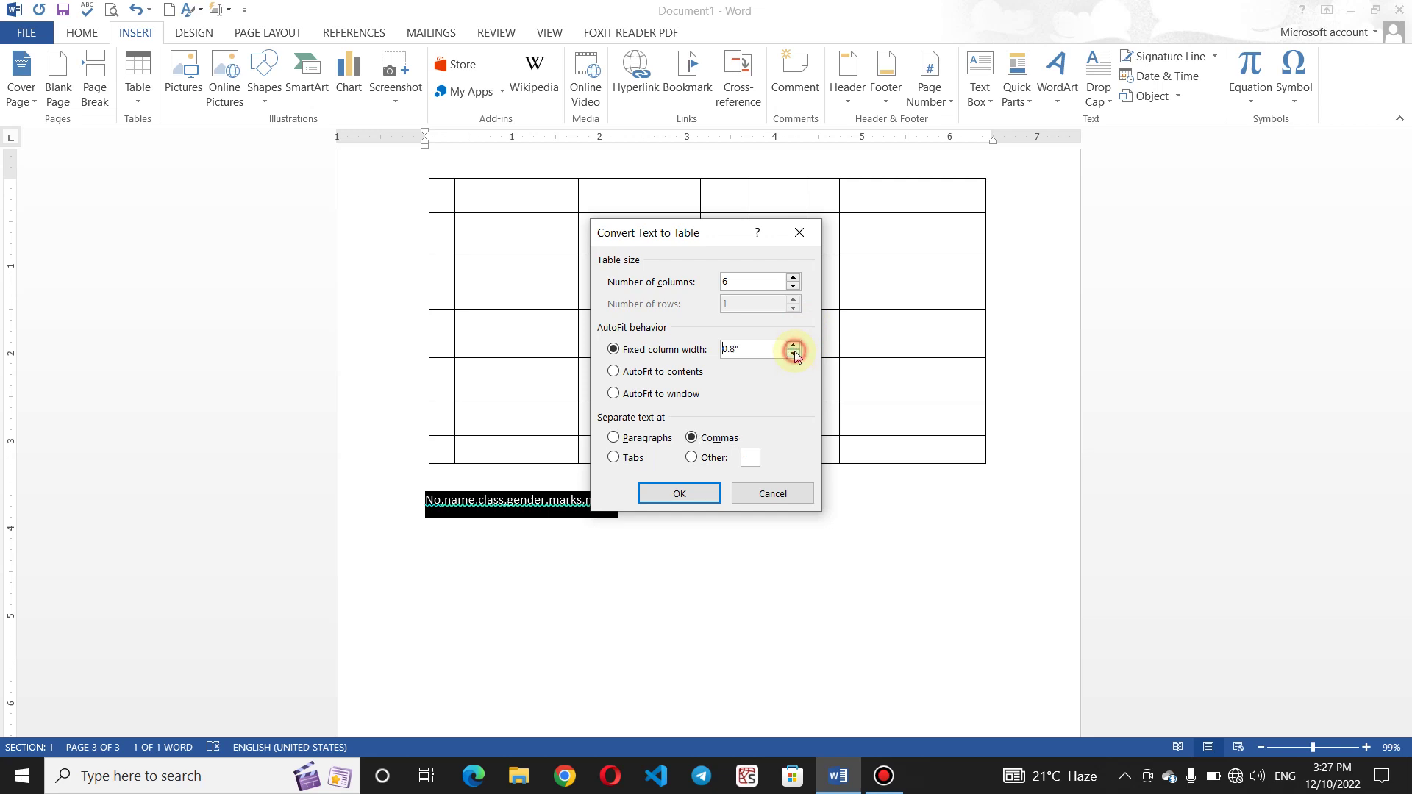
click(795, 352)
click(795, 352)
click(794, 352)
click(794, 353)
click(686, 493)
click(680, 570)
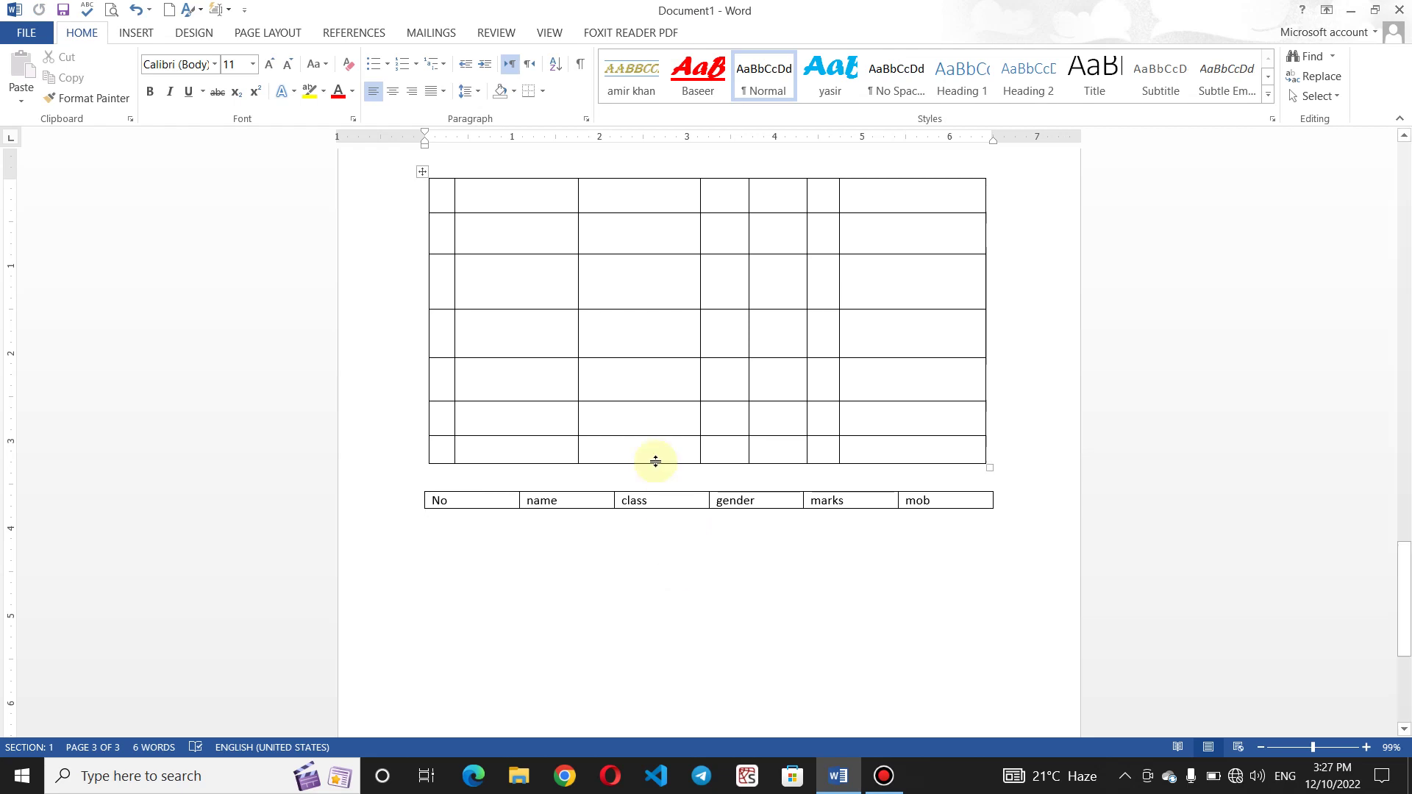
Undo twice to restore the comma-separated header text
click(139, 29)
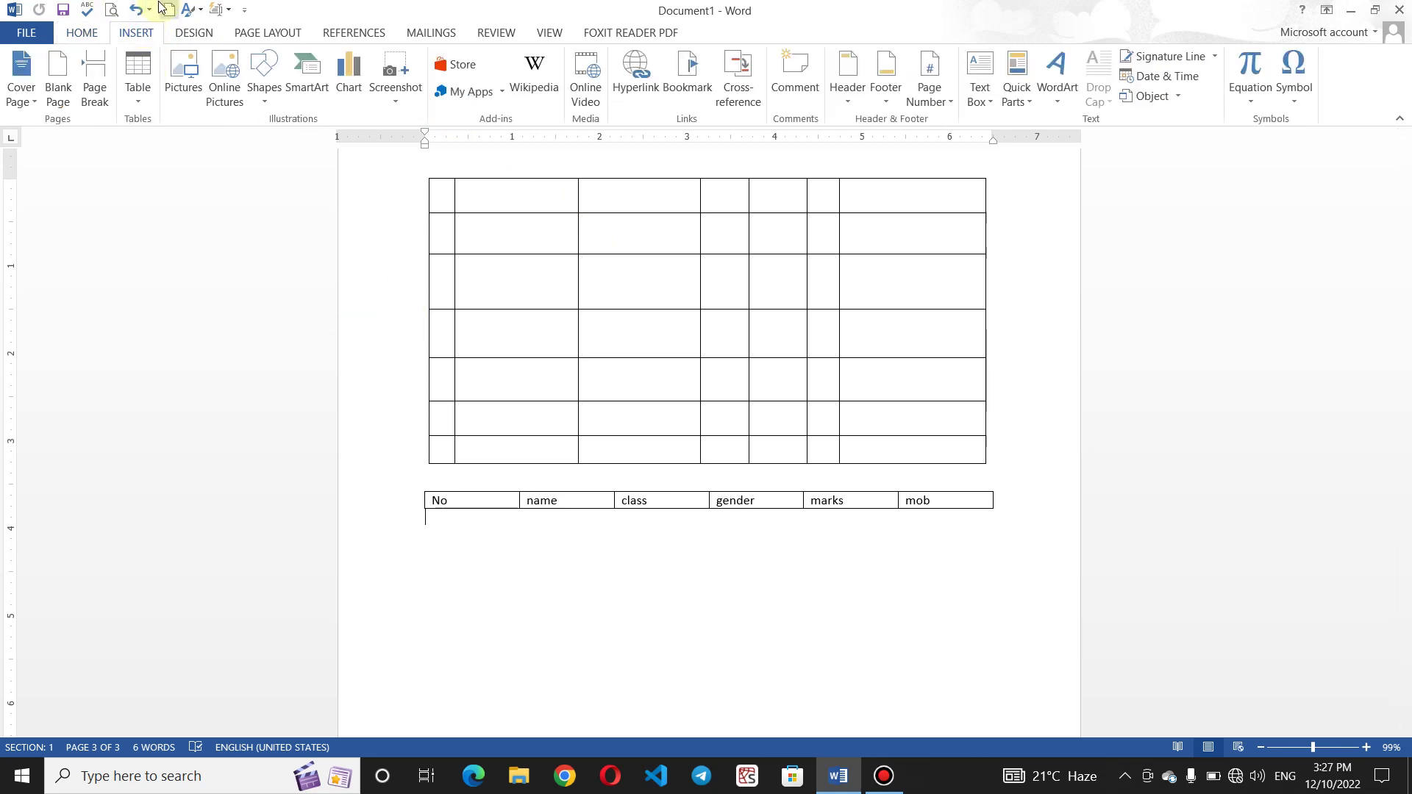
click(140, 9)
click(139, 8)
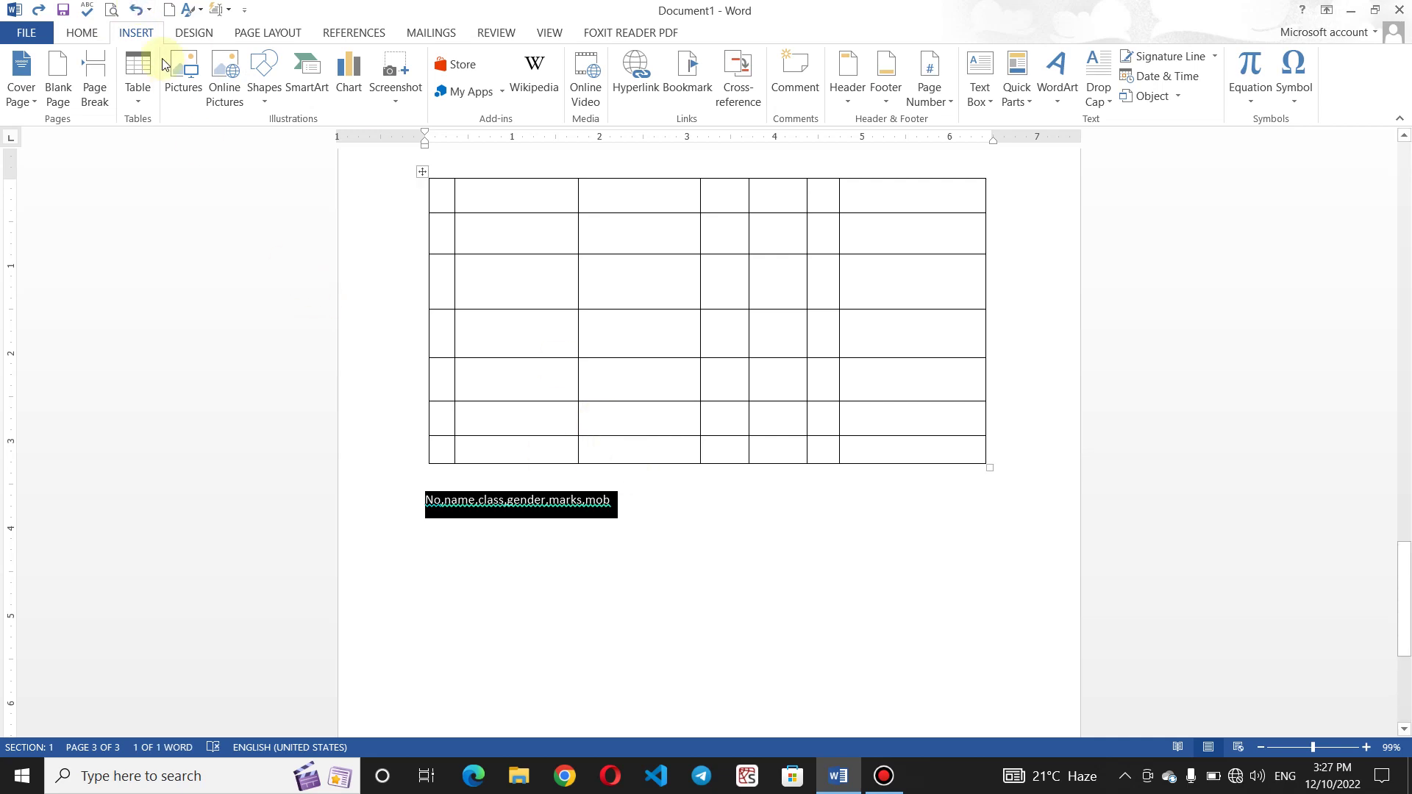
Reconvert the header line into a six-column table with fixed 0.5-inch columns
click(136, 101)
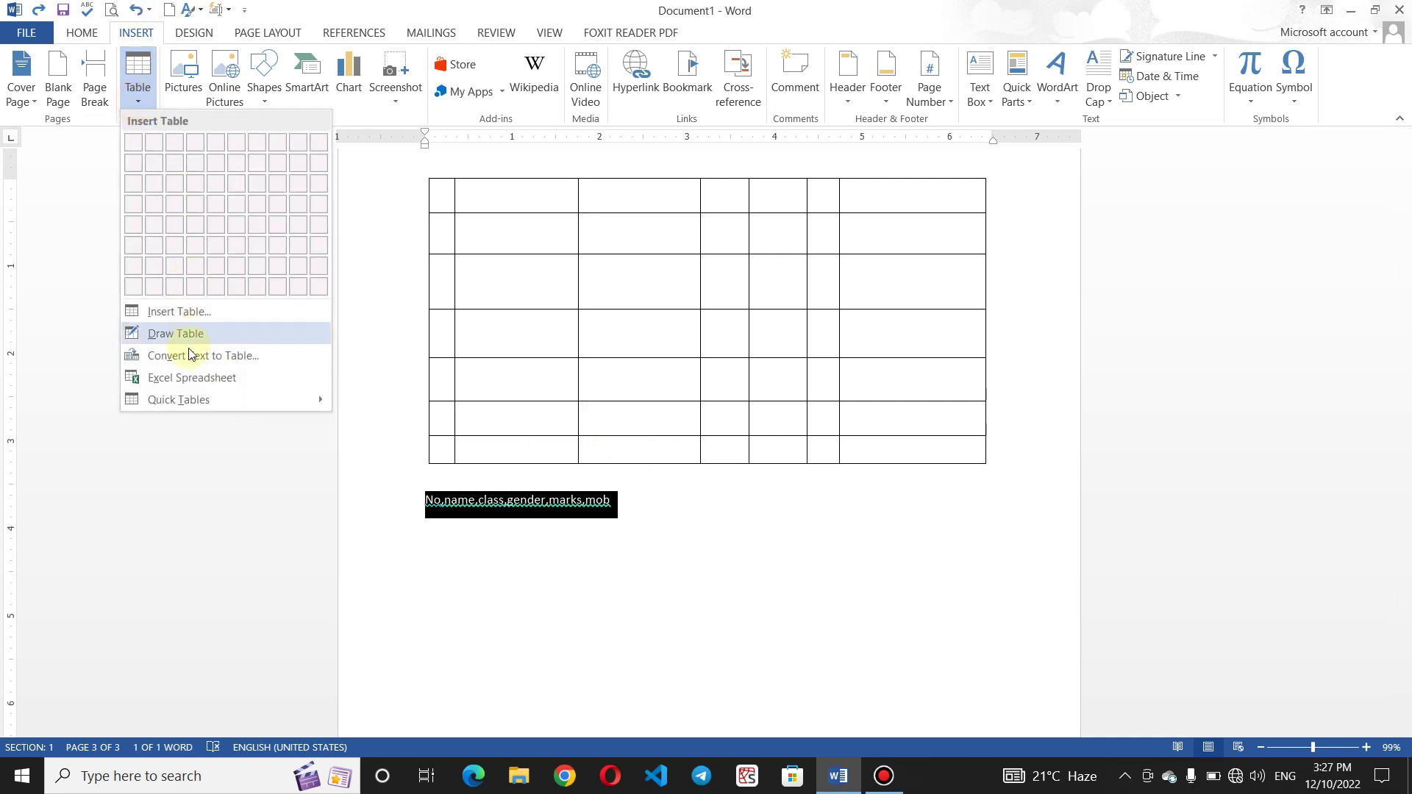
click(193, 355)
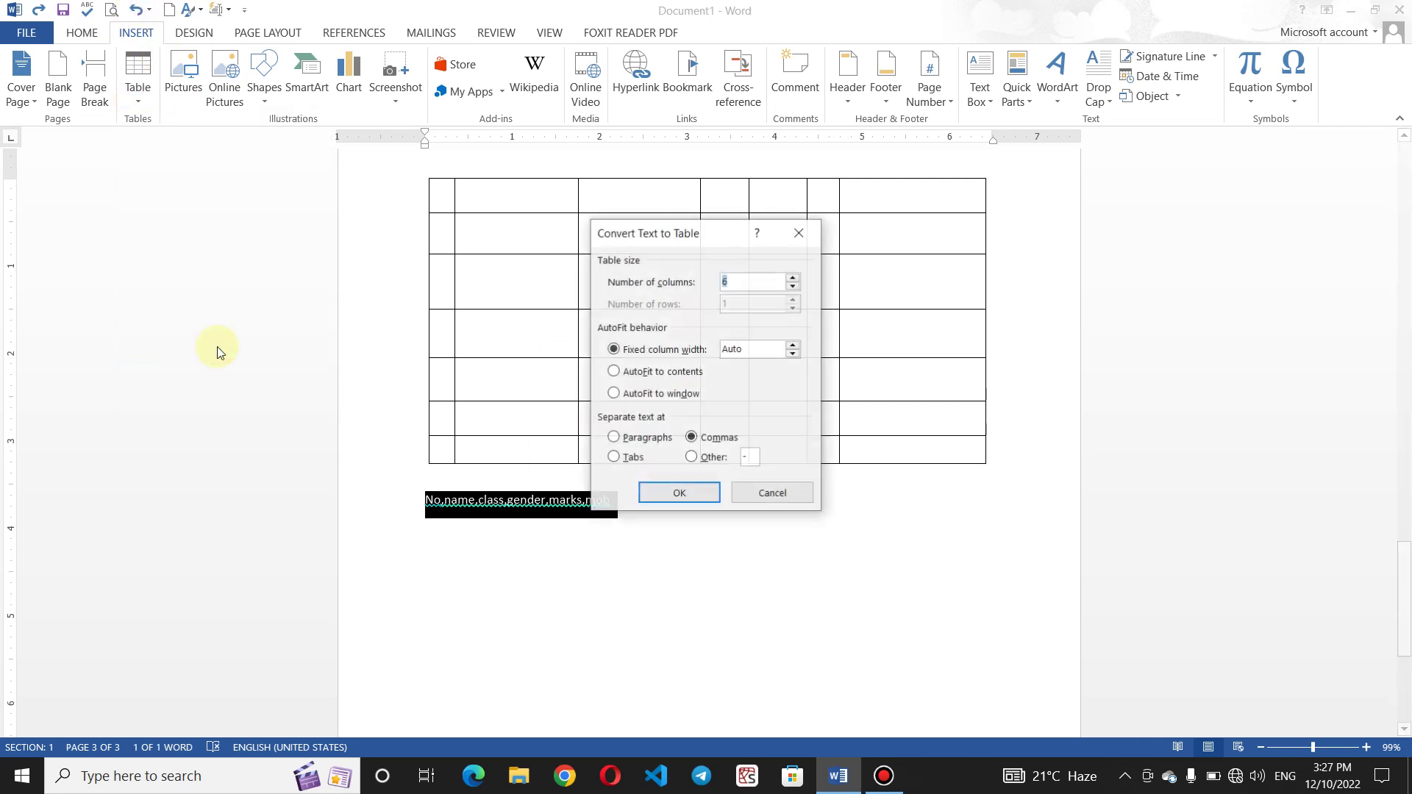
click(792, 345)
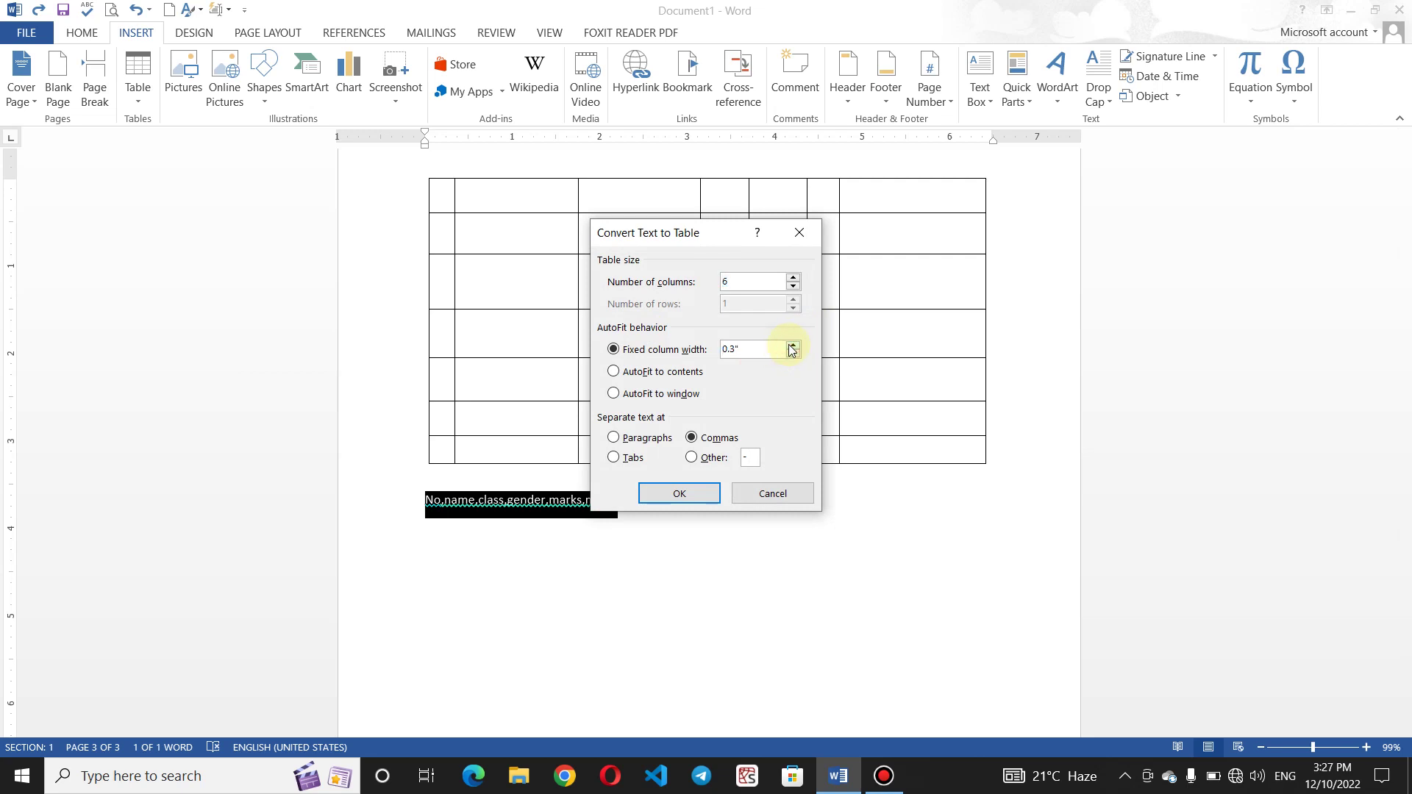
click(792, 345)
click(792, 345)
click(792, 345)
click(793, 354)
click(657, 495)
click(676, 552)
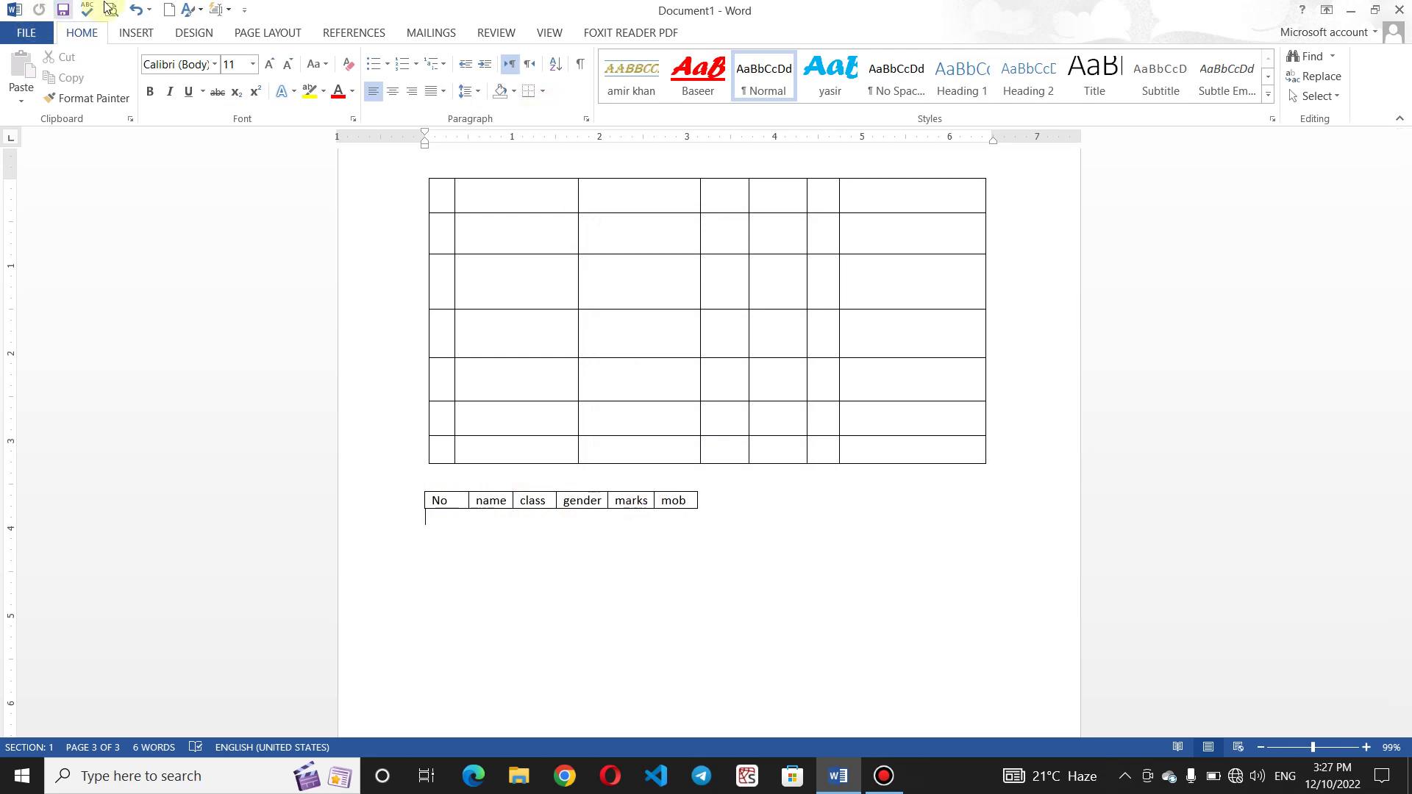
Undo the conversion, then reconvert the headings with AutoFit to contents
click(138, 10)
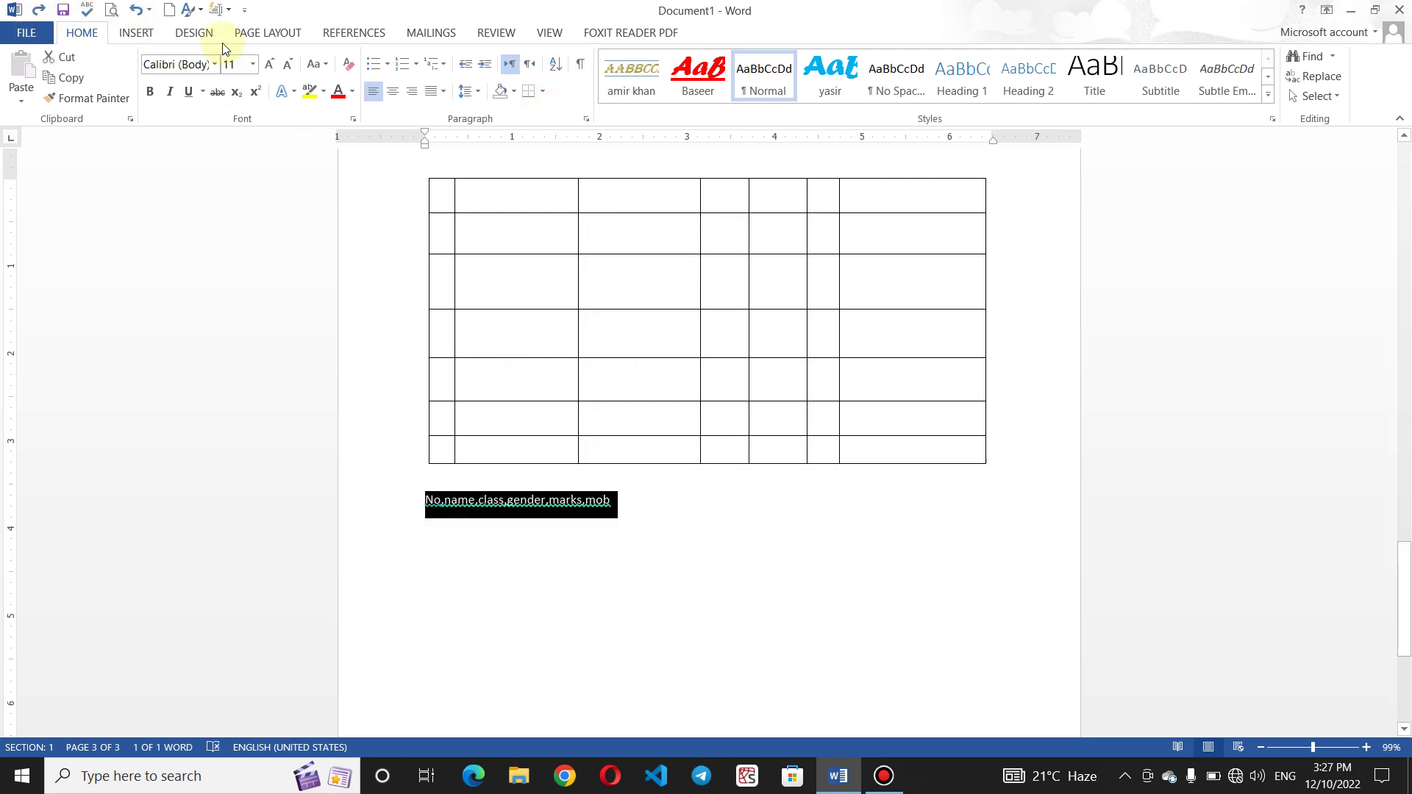
click(134, 33)
click(140, 96)
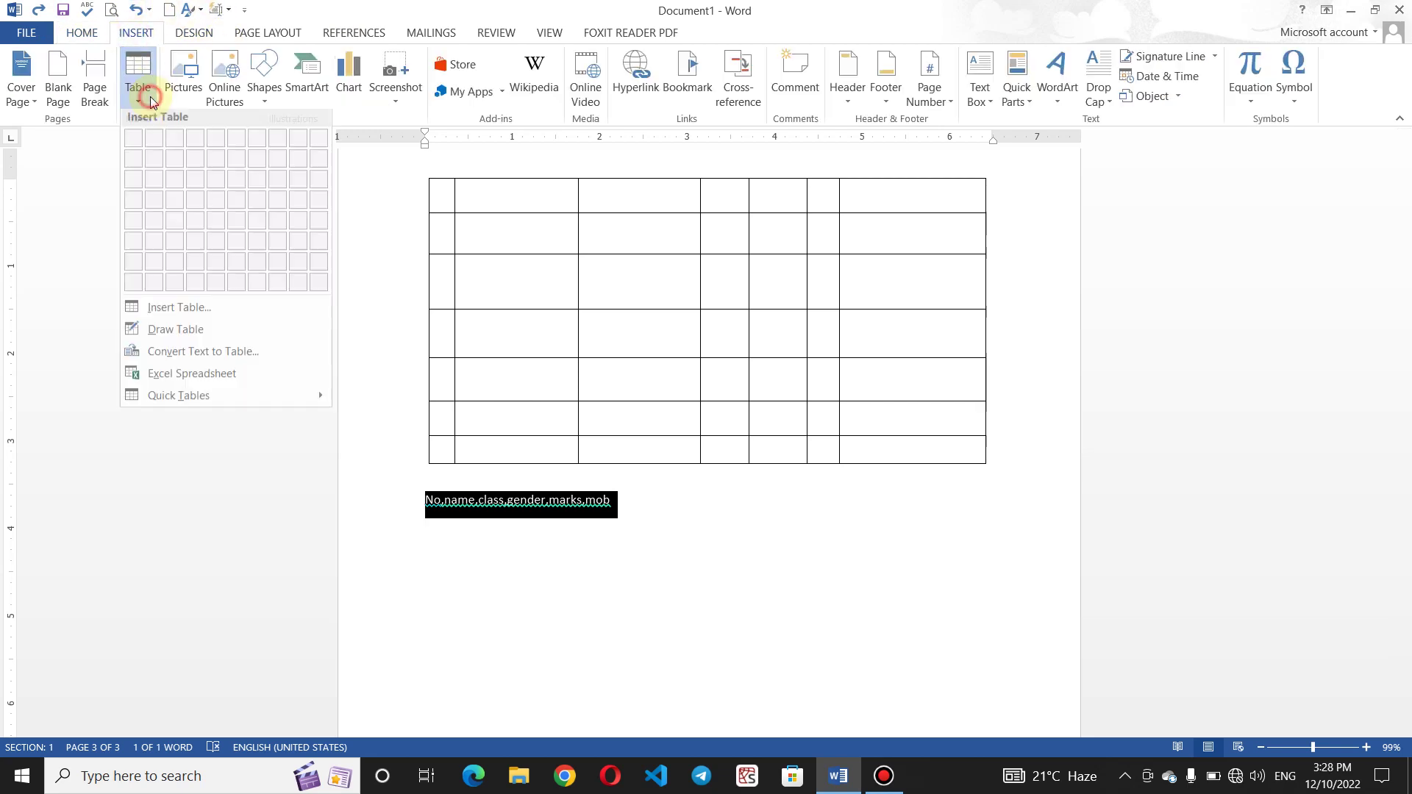
click(227, 356)
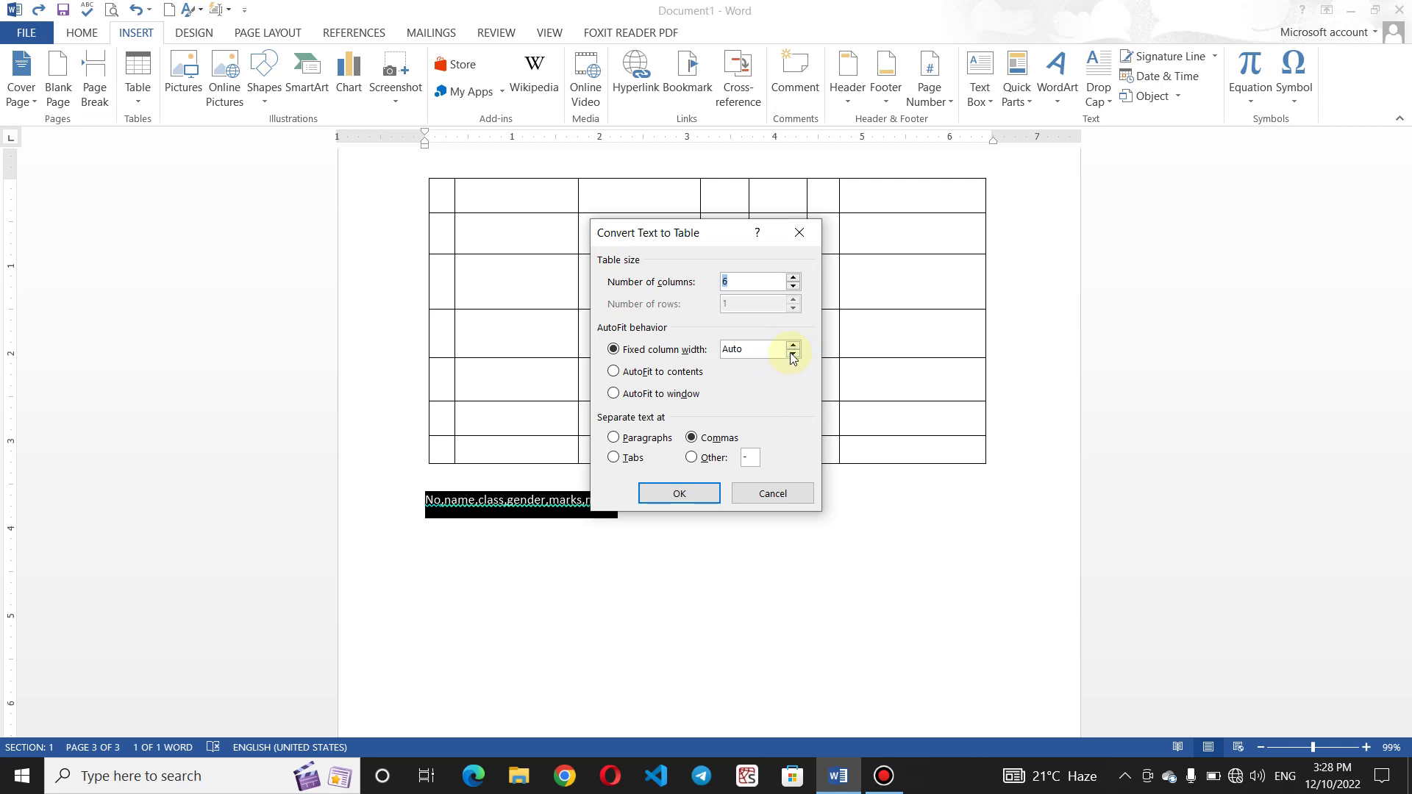
click(622, 374)
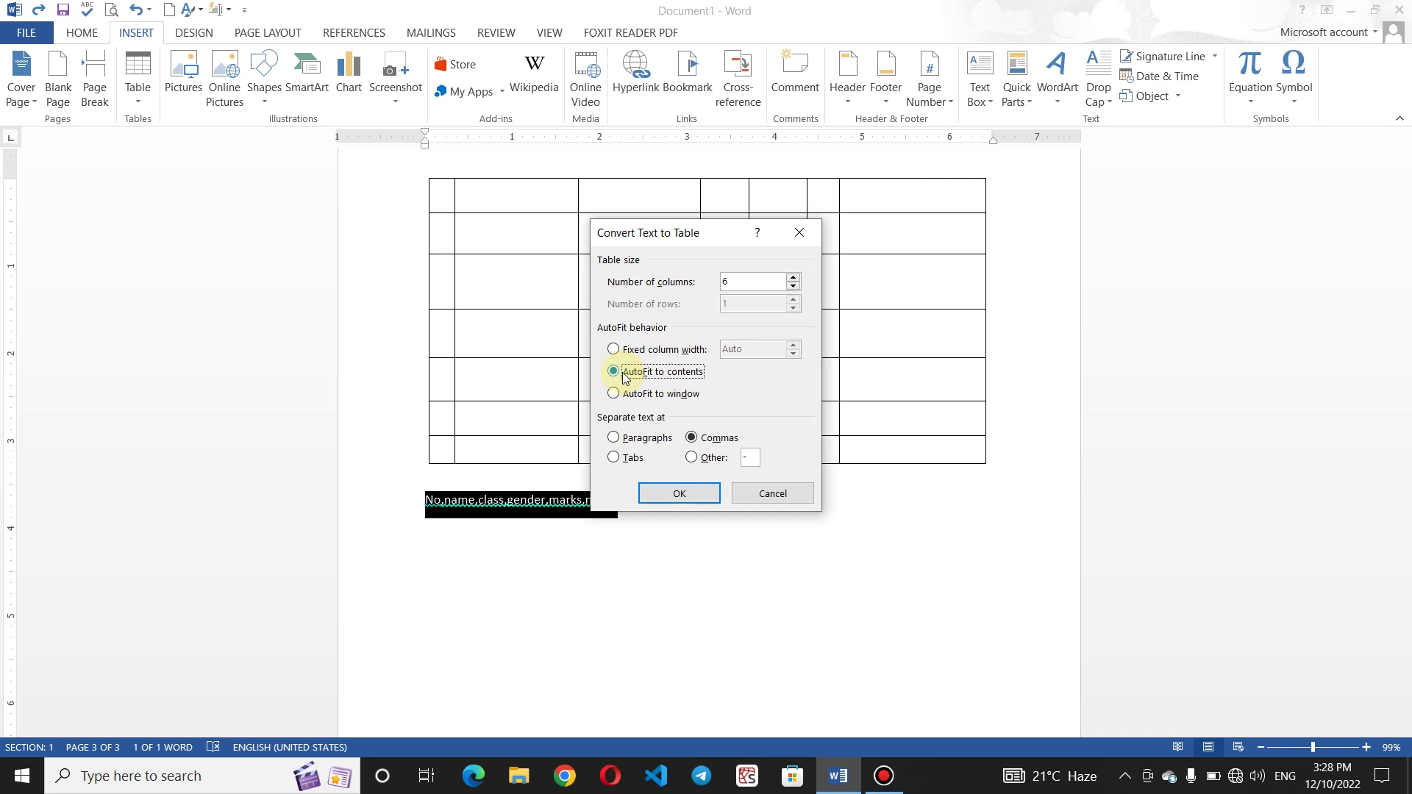
click(680, 494)
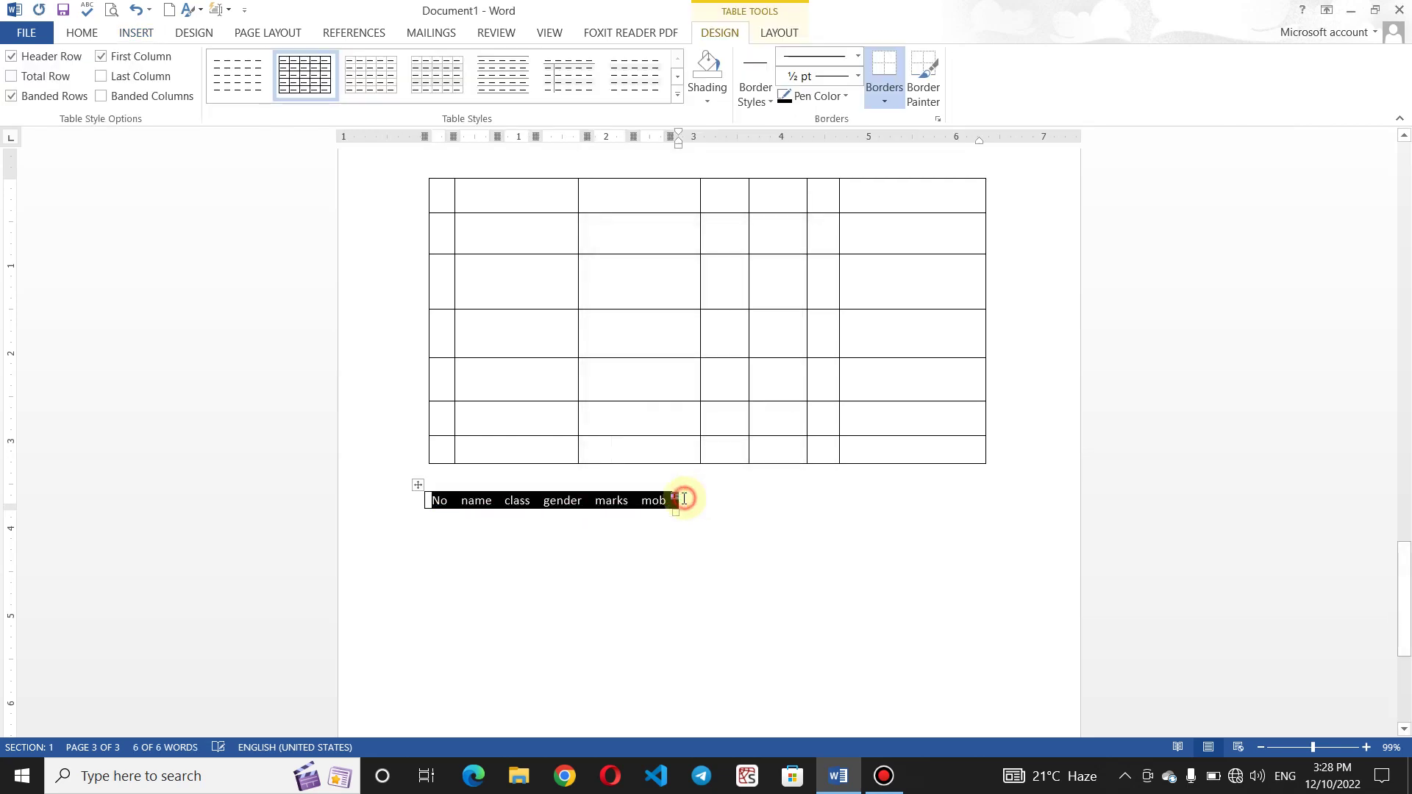
Retype the last header cell's heading as 'Mob'
click(681, 496)
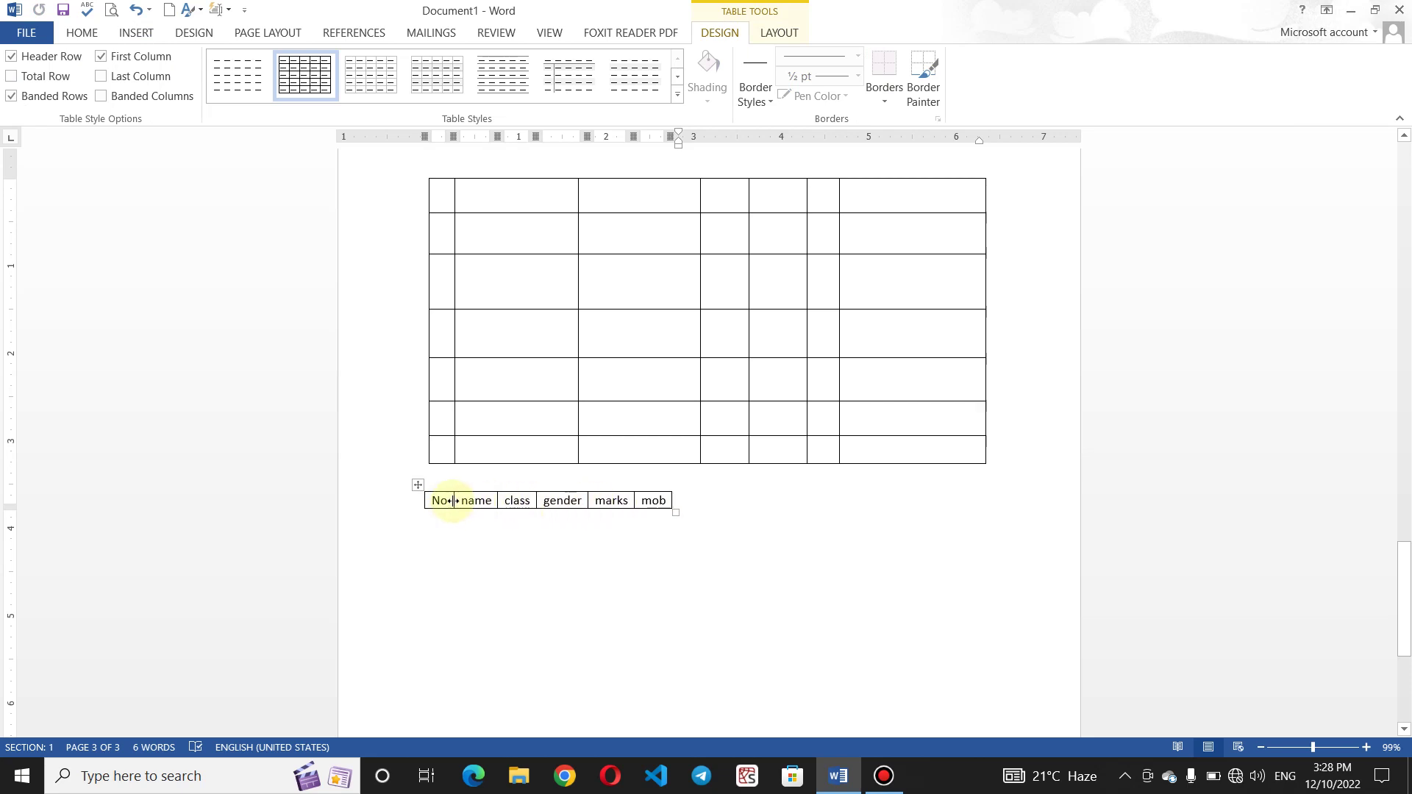
click(664, 498)
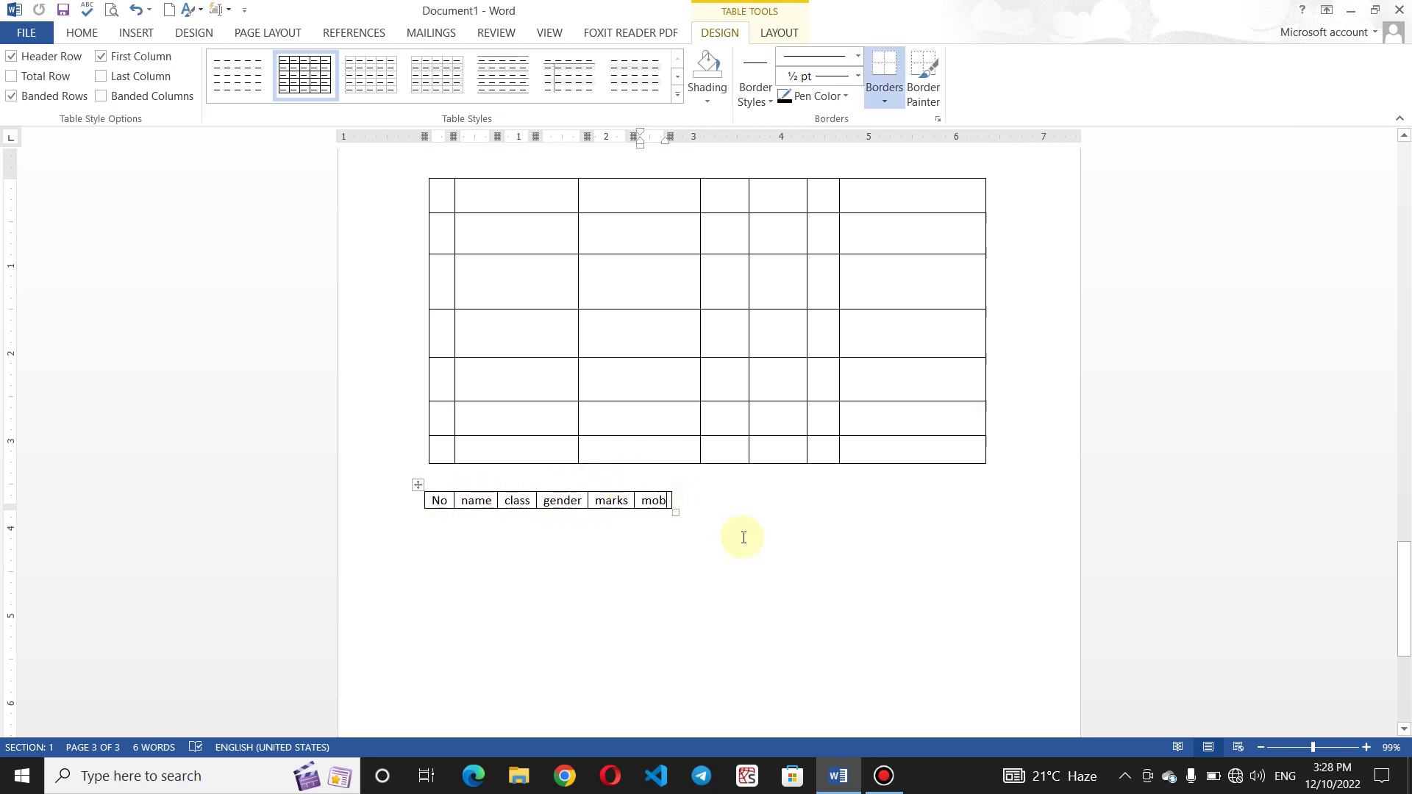
key(Tab)
key(ctrl+z)
key(BackSpace)
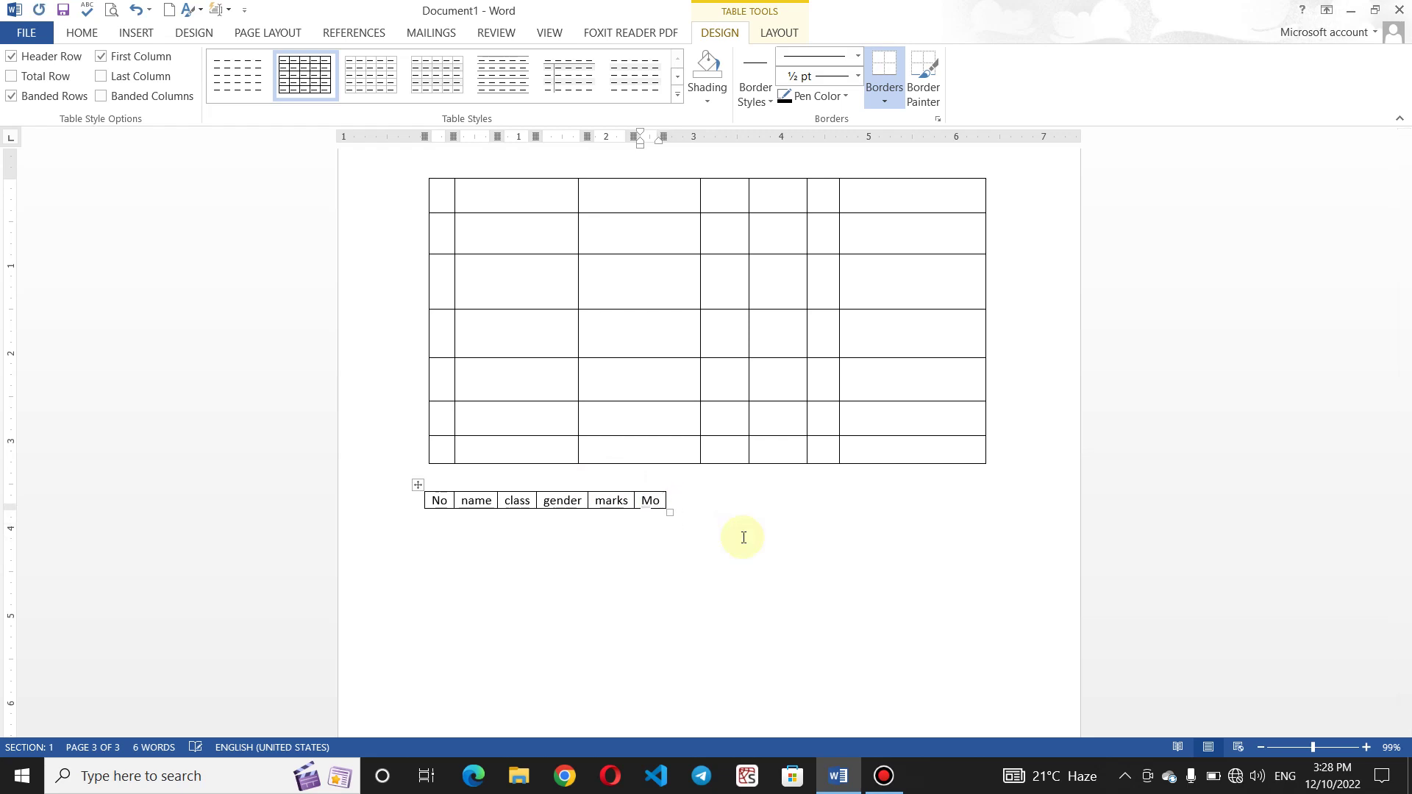
text(b)
Append about six empty rows below the header row by tabbing from the last cell
key(Tab)
key(Tab)
key(Tab)
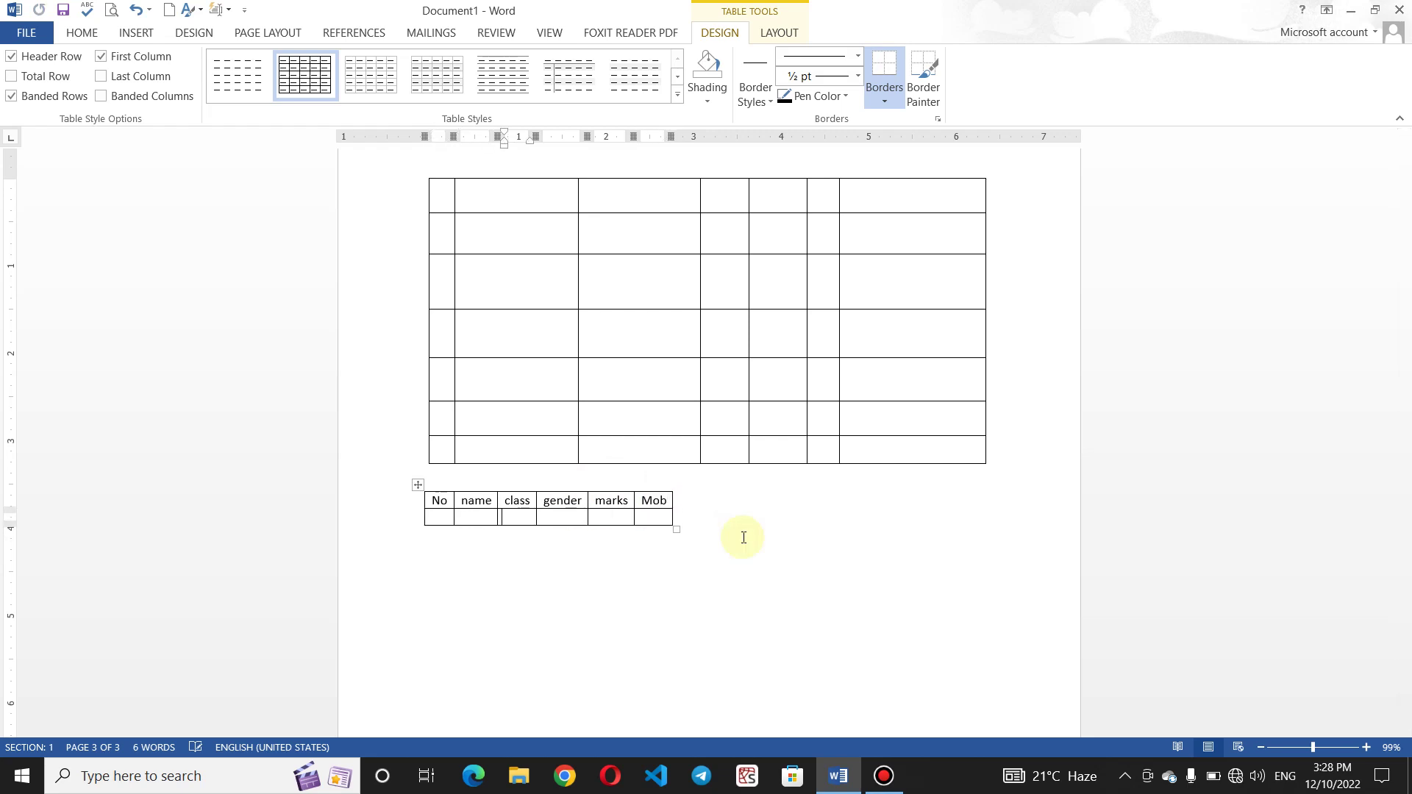
key(Tab)
key(Tab)
key(Tab)
key(Tab)
key(Tab)
key(Tab)
key(Tab)
key(Tab)
key(Tab)
key(Tab)
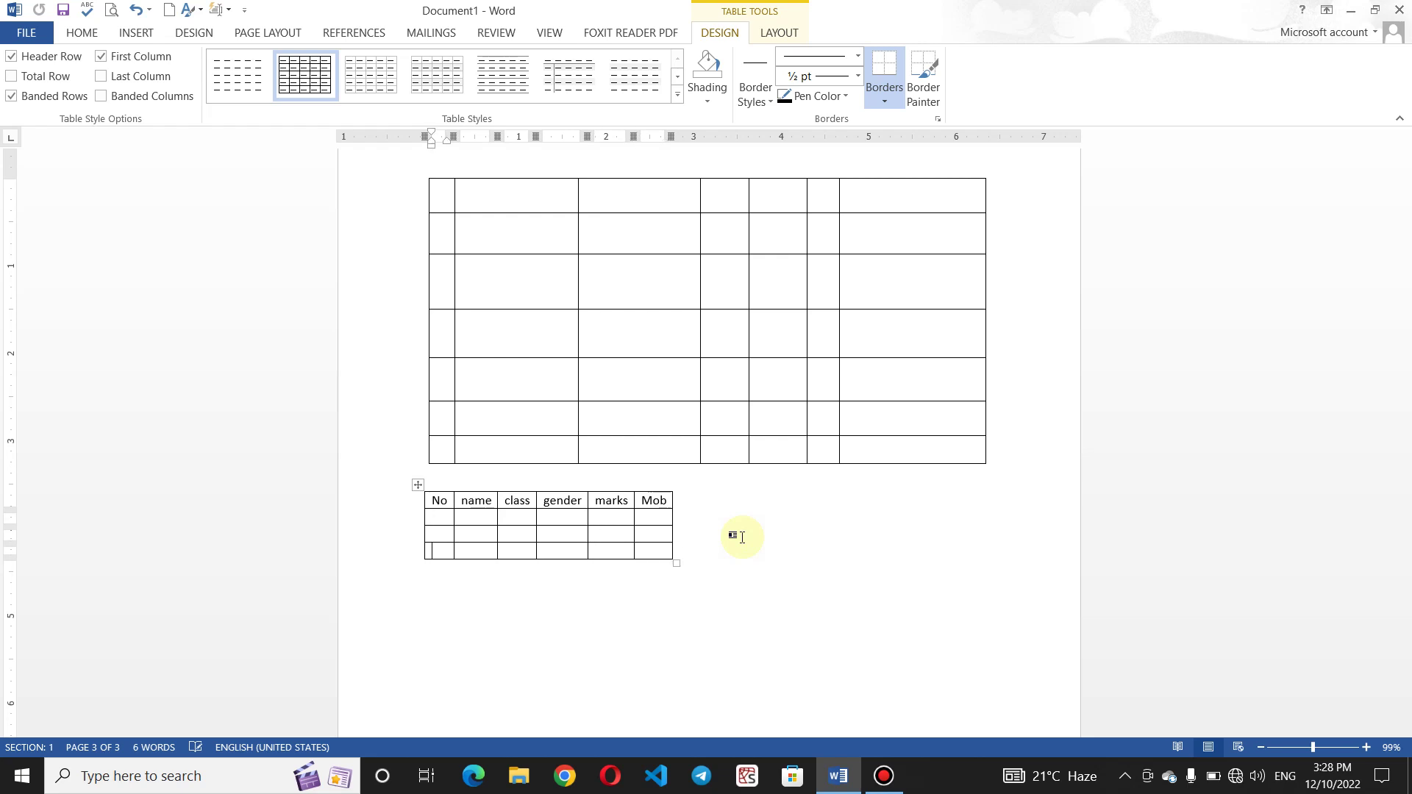
key(Tab)
key(Tab)
key(Tab)
key(Tab)
key(Tab)
key(Tab)
key(Tab)
key(Tab)
key(Tab)
key(Tab)
key(Tab)
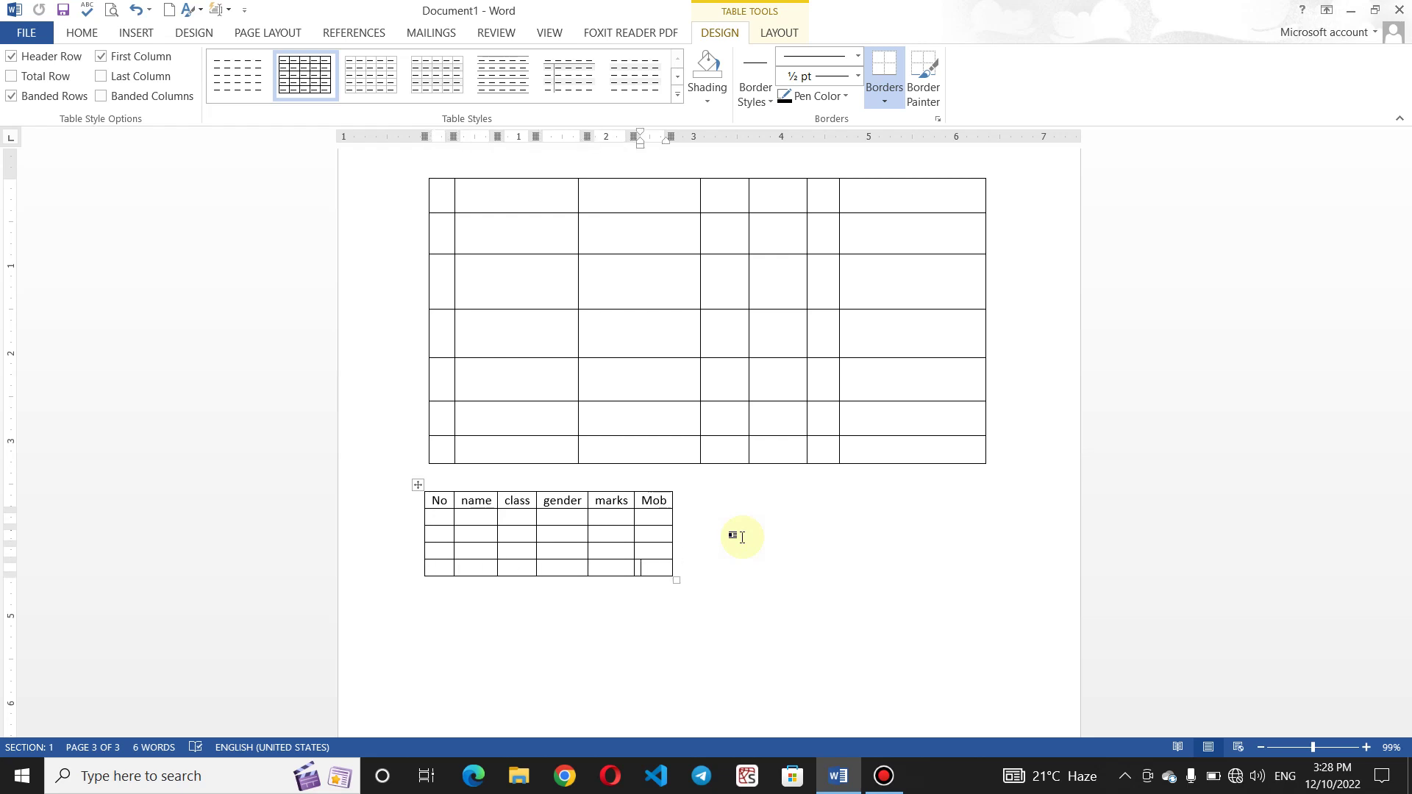
key(Tab)
key(Tab)
key(Tab)
key(Tab)
key(Tab)
key(Tab)
key(Tab)
key(Tab)
key(Tab)
key(Tab)
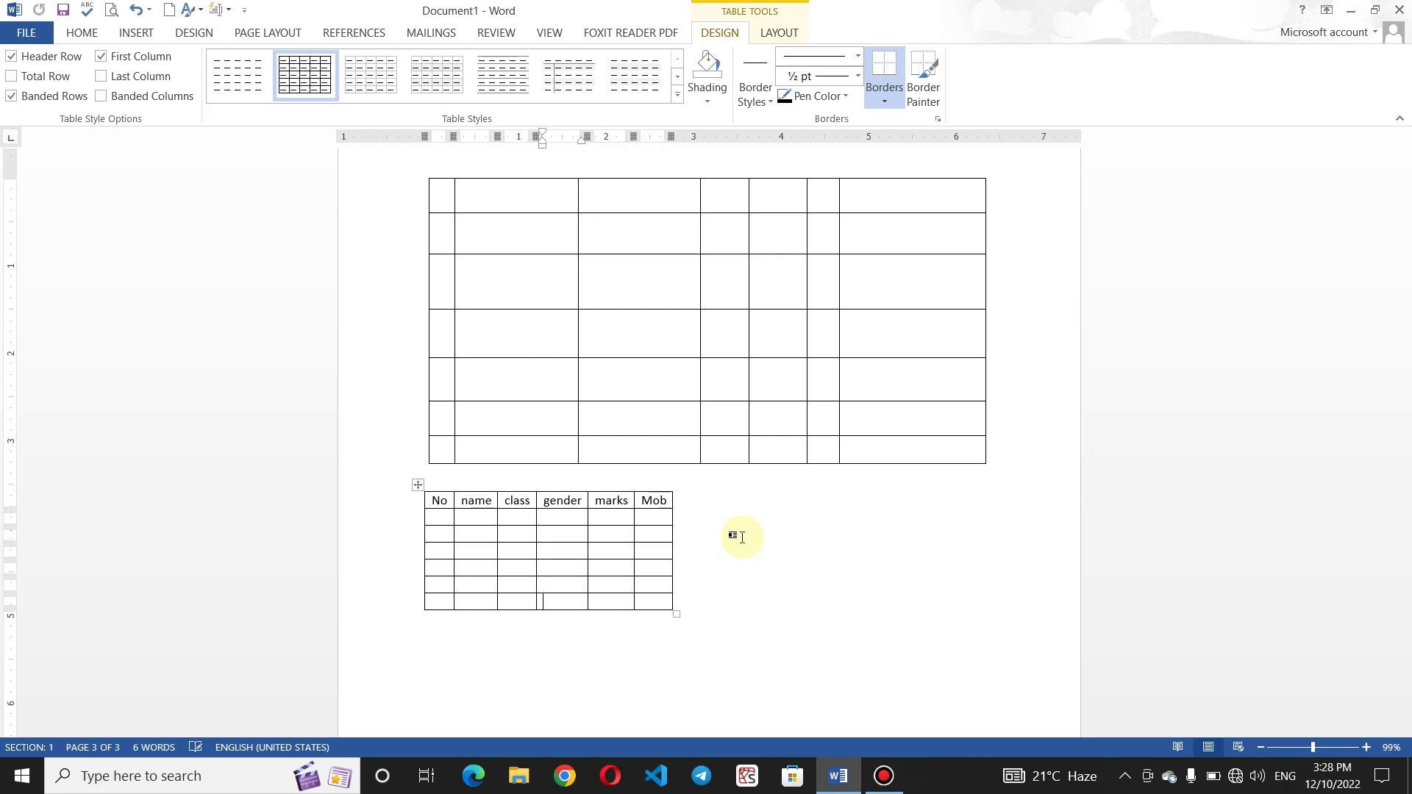
key(Tab)
key(Tab)
key(Tab)
key(Tab)
key(Tab)
key(Tab)
Enter the student's full name and mobile number in row 2, correcting a mistyped digit
click(473, 519)
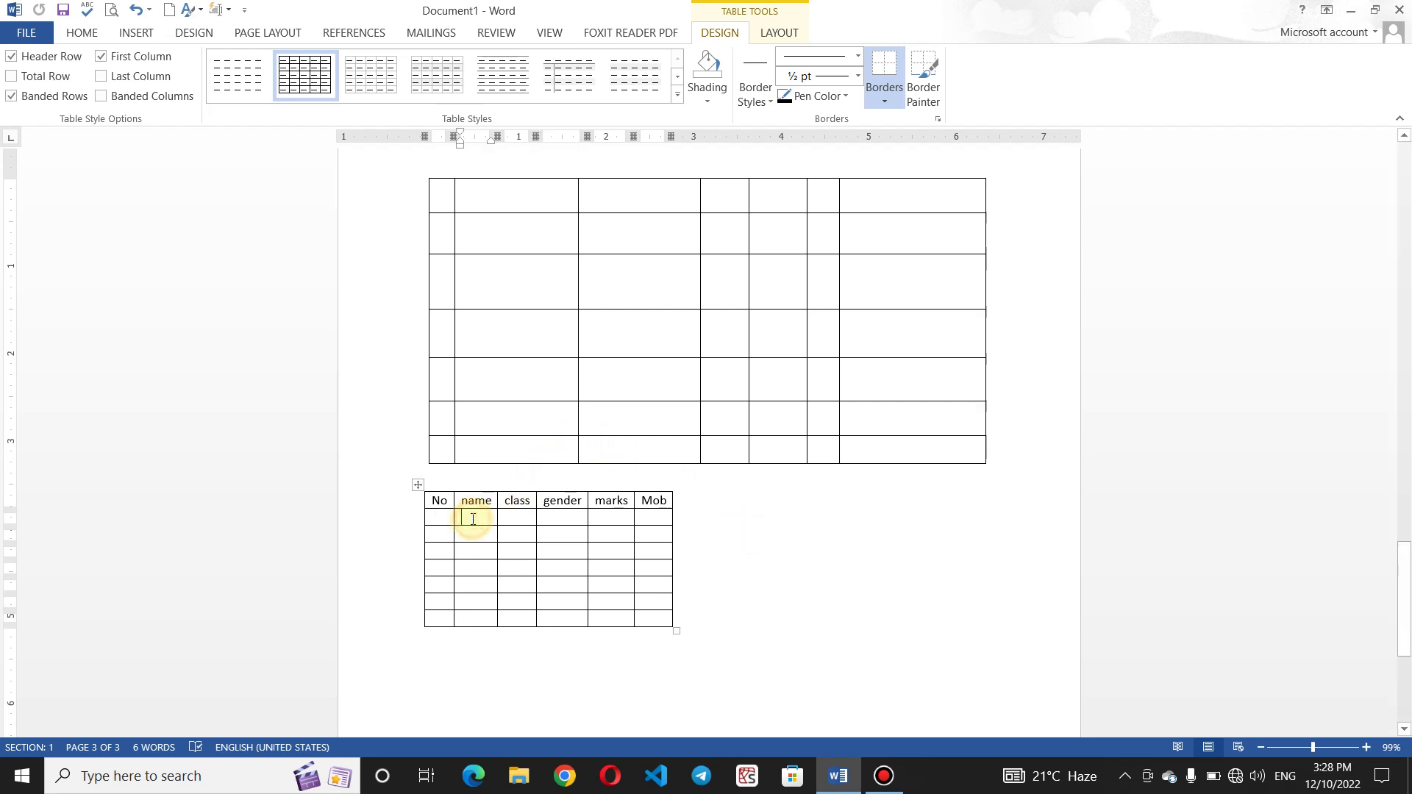
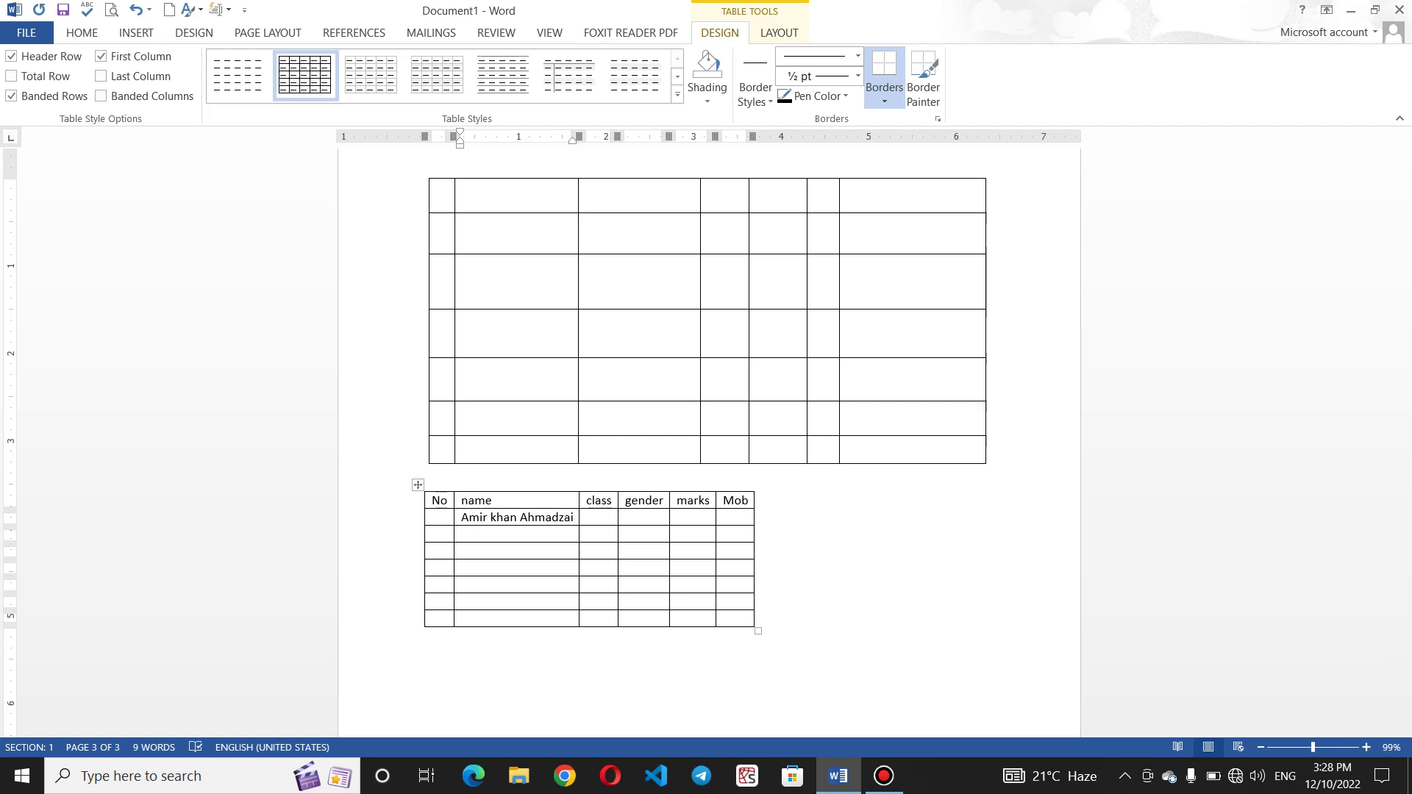
click(472, 519)
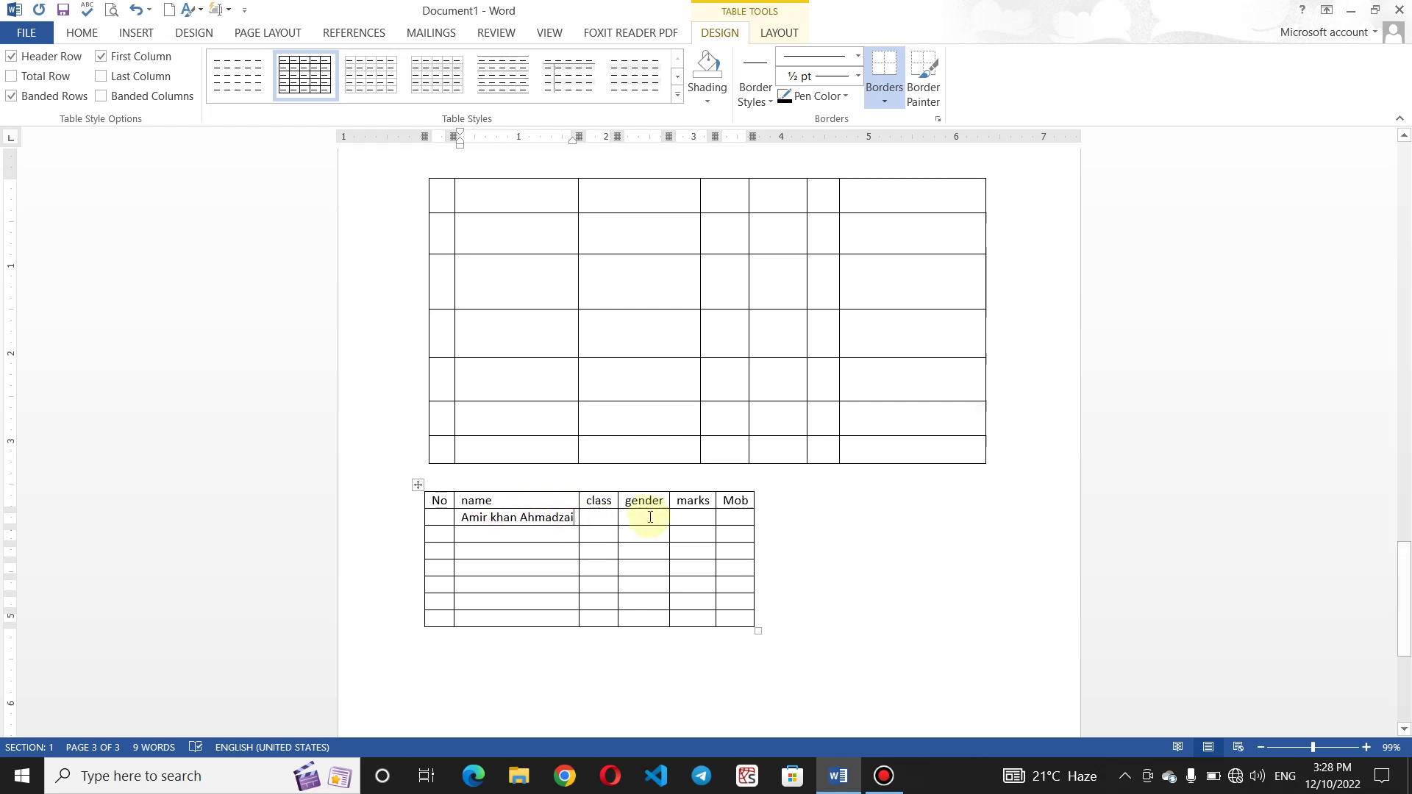
click(703, 517)
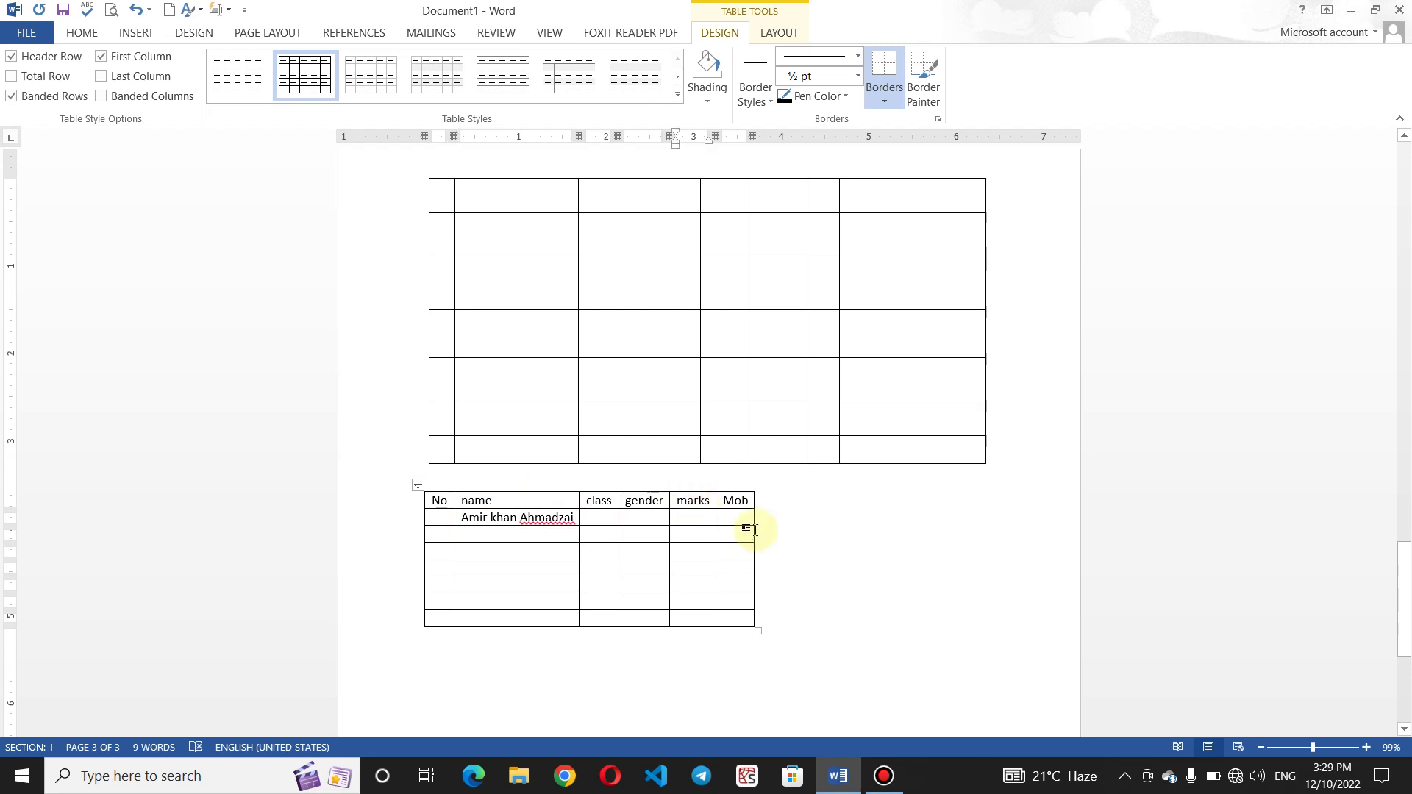
click(735, 523)
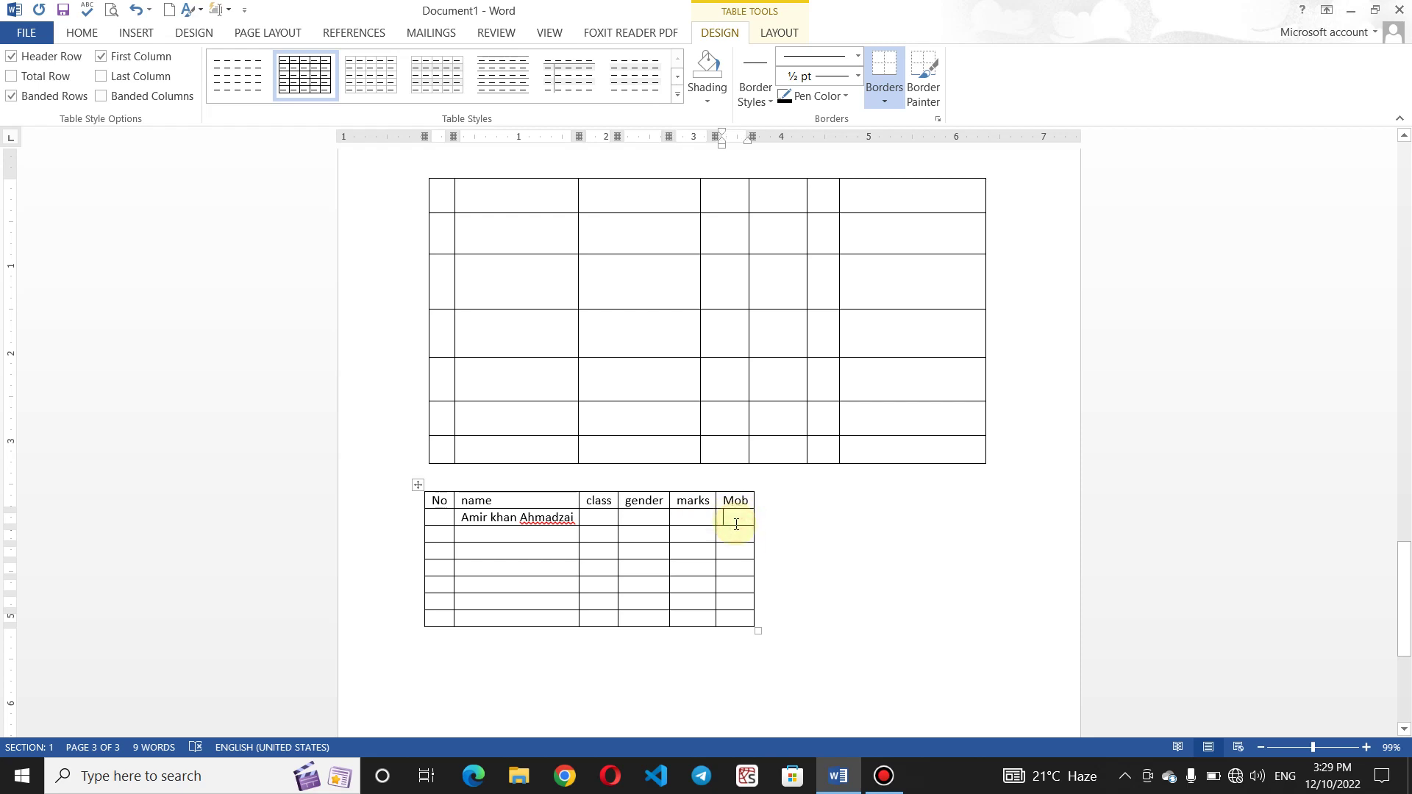
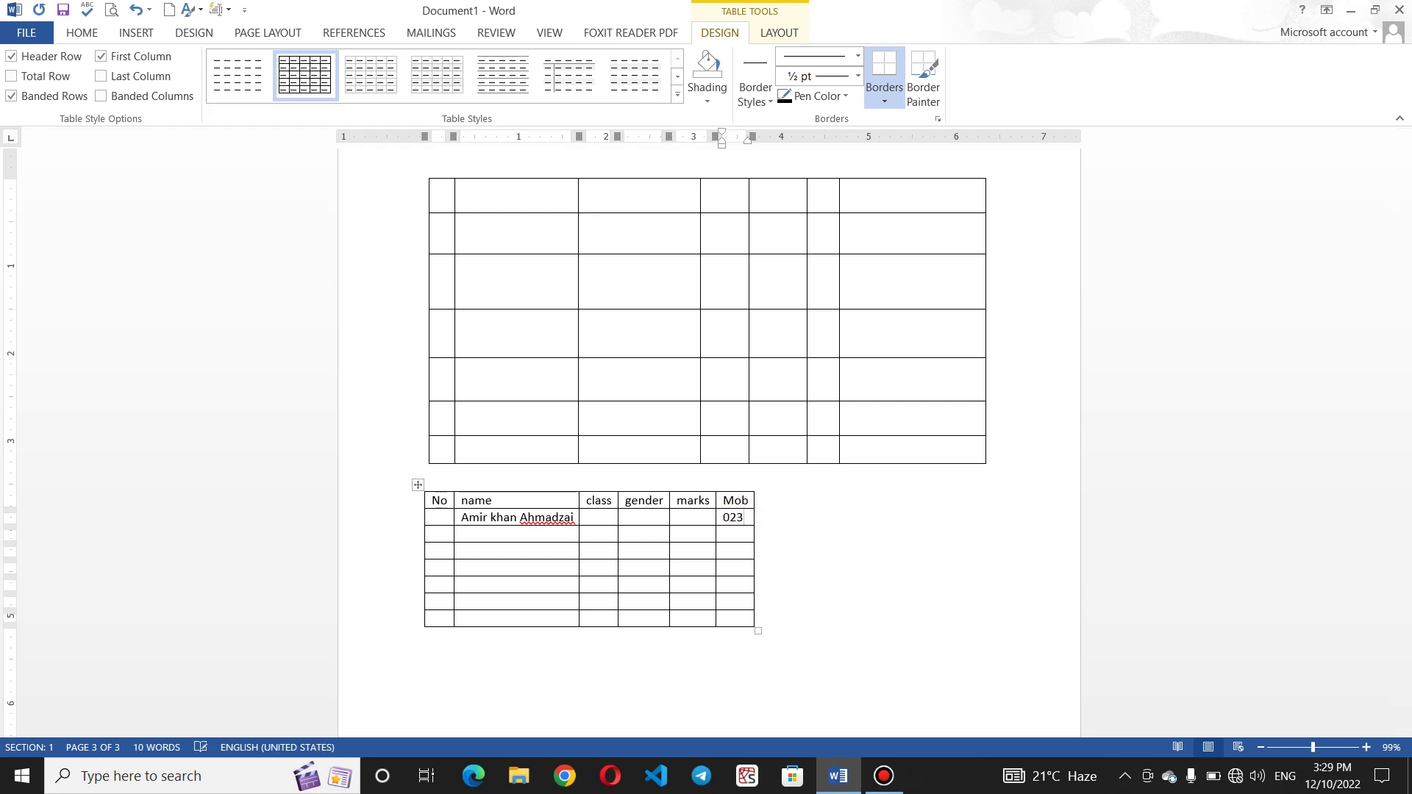
key(BackSpace)
key(BackSpace)
key(BackSpace)
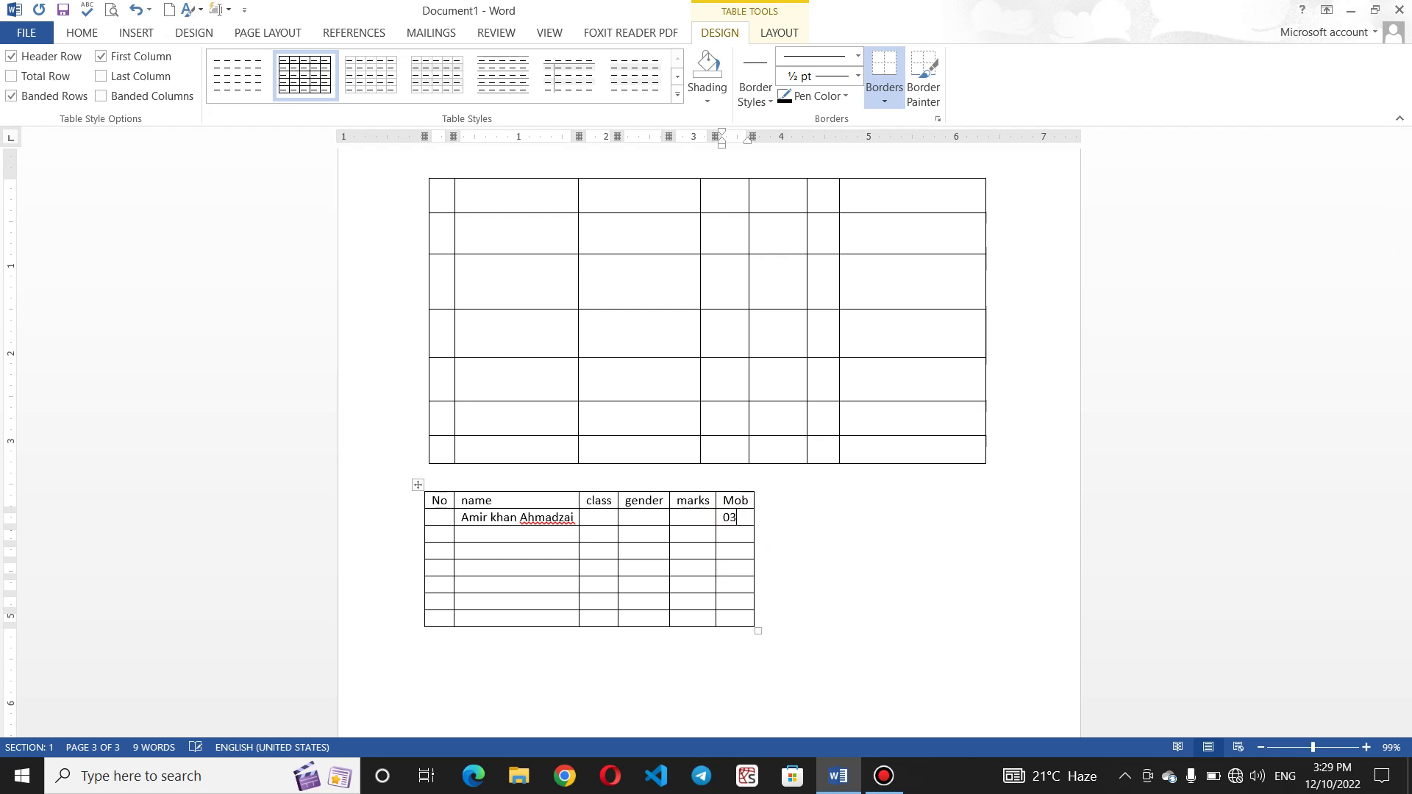
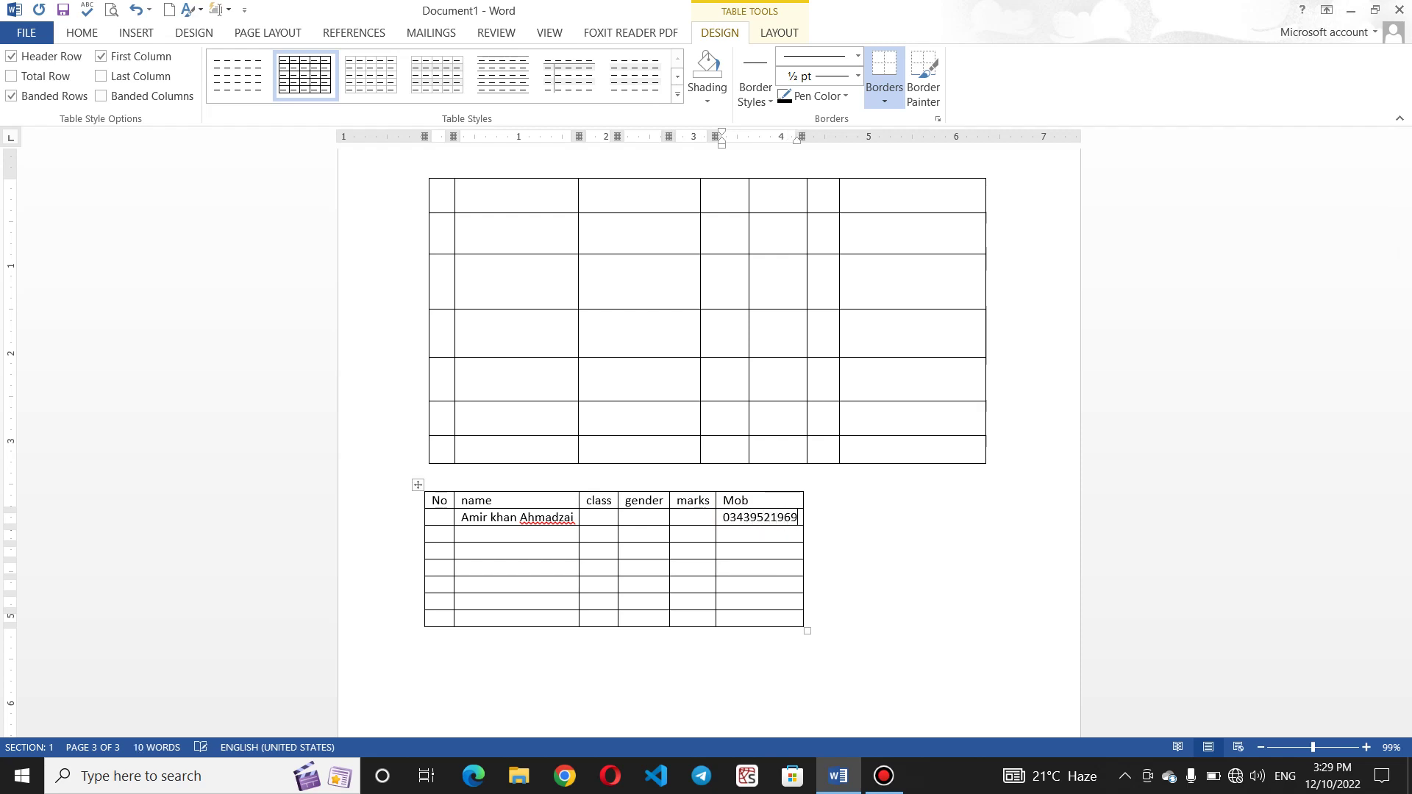
Fill No 1, class MS WORD, gender Female and marks 95, and capitalise the Name header
click(445, 517)
text(1)
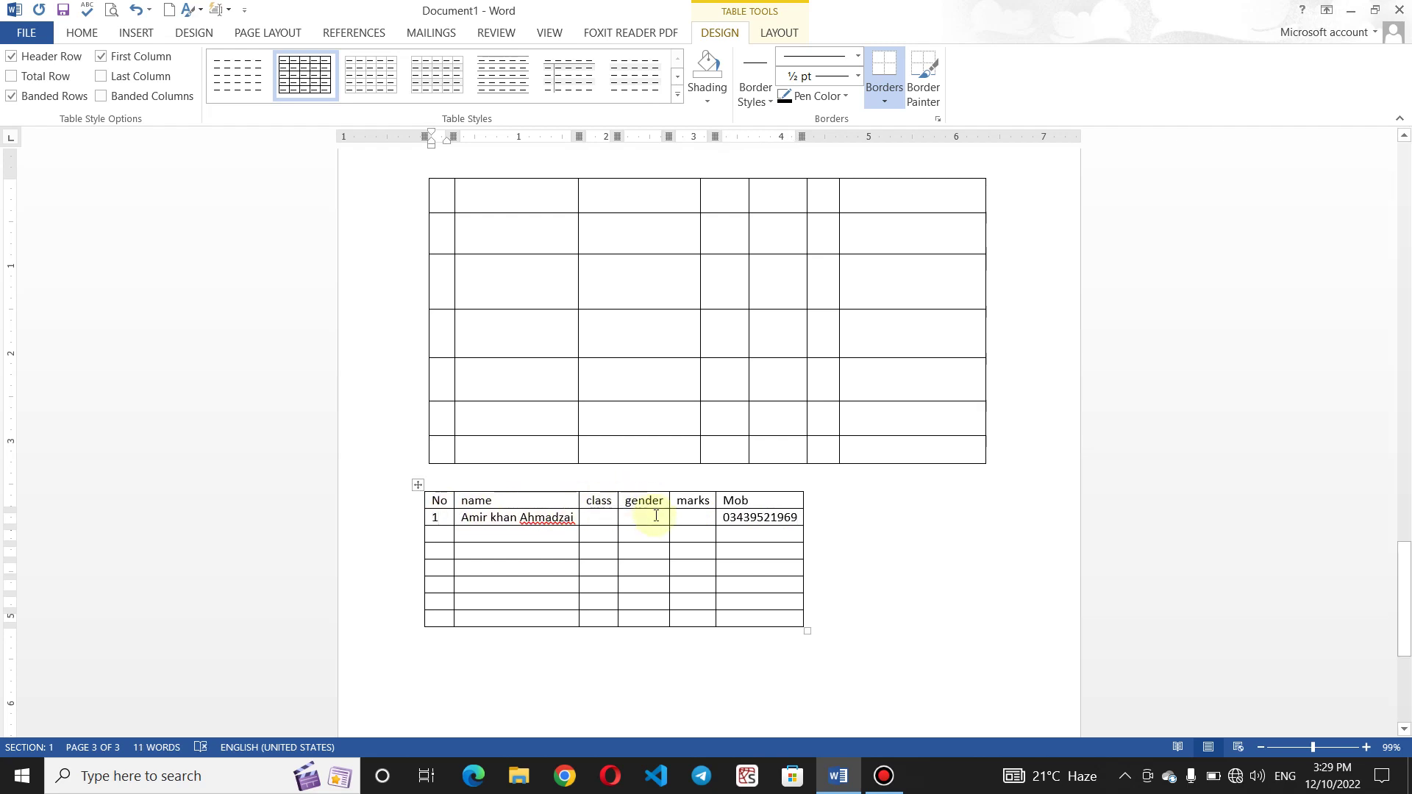
click(602, 519)
text(MS WORD)
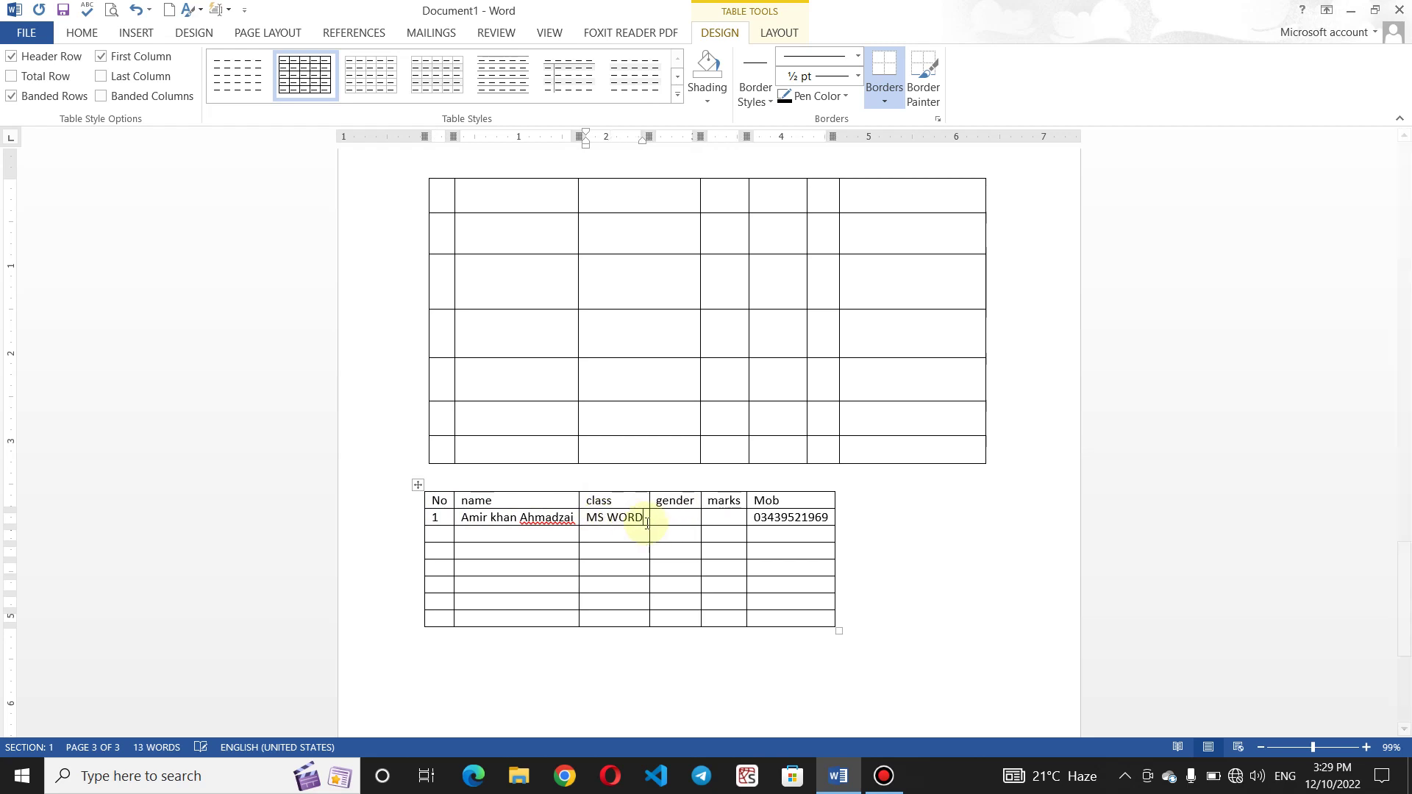
click(681, 517)
text(Femla)
text(e\\)
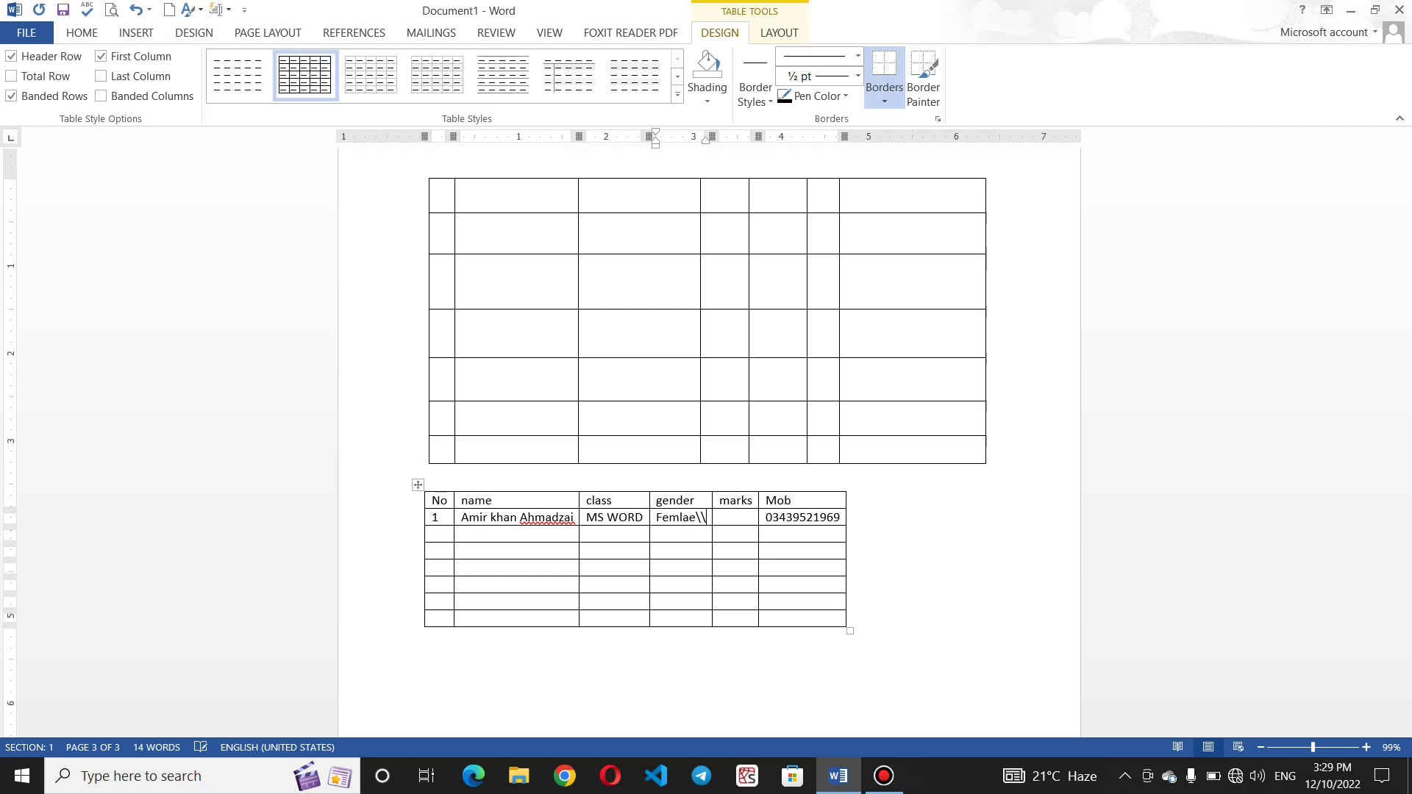
key(BackSpace)
key(BackSpace)
key(BackSpace)
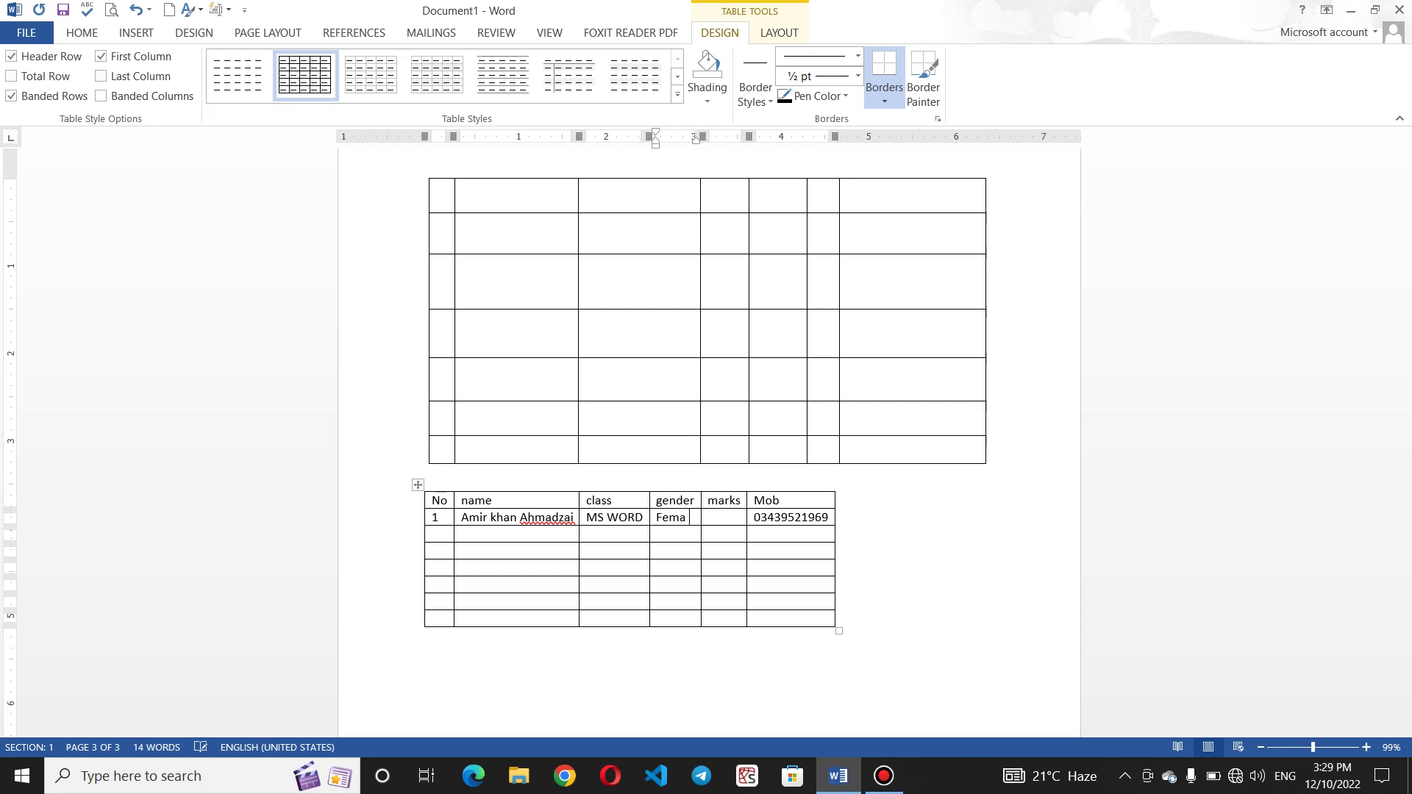
text(le)
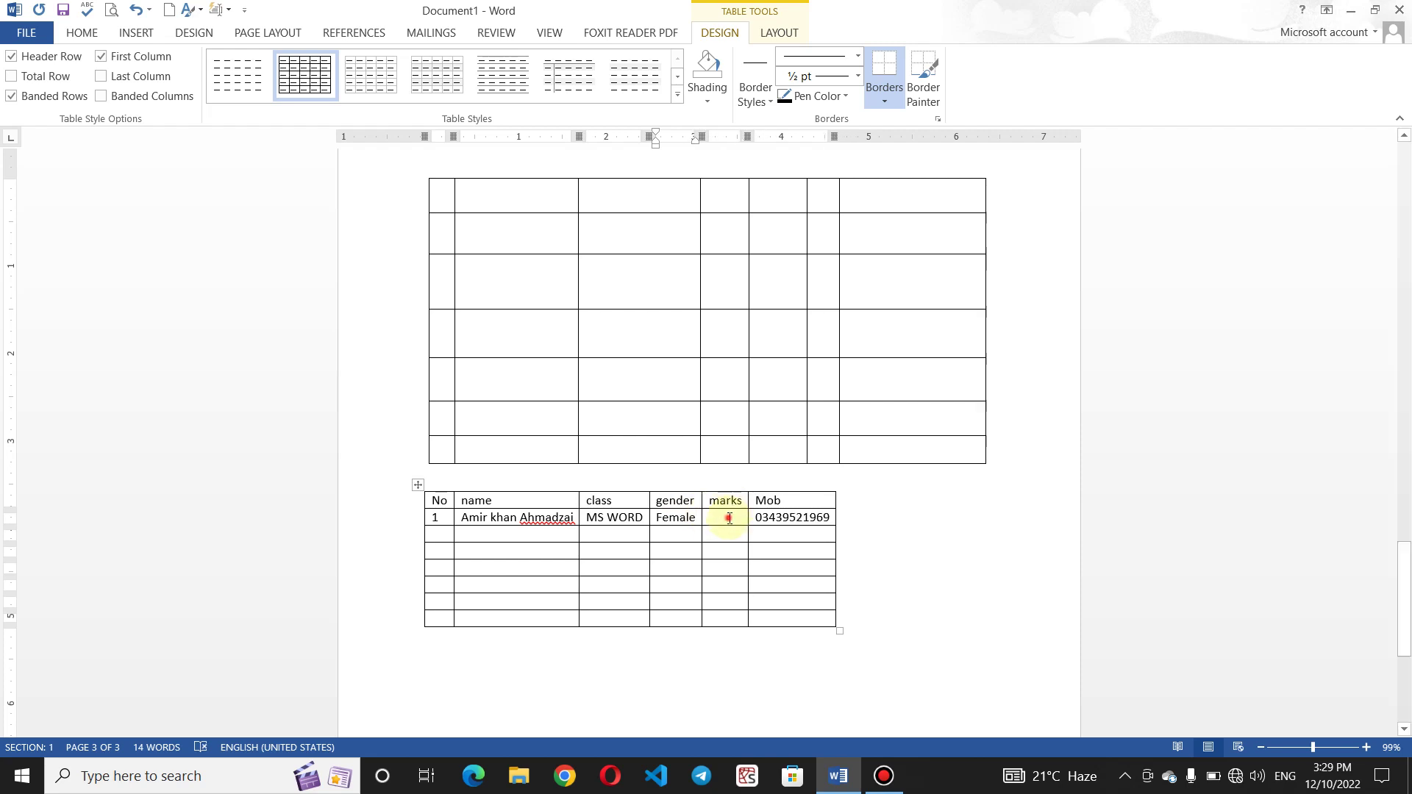
click(729, 519)
text(95)
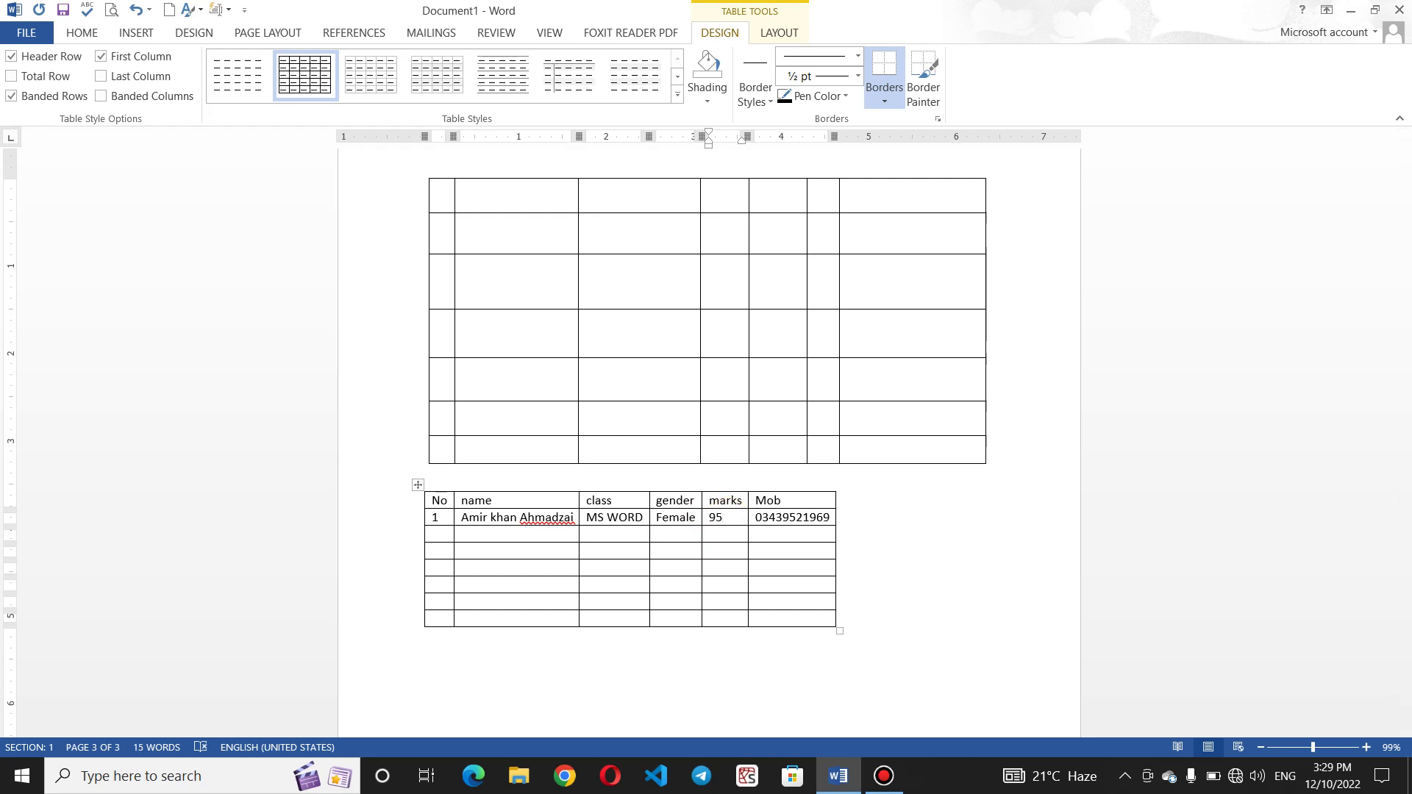
click(470, 501)
key(BackSpace)
text(N)
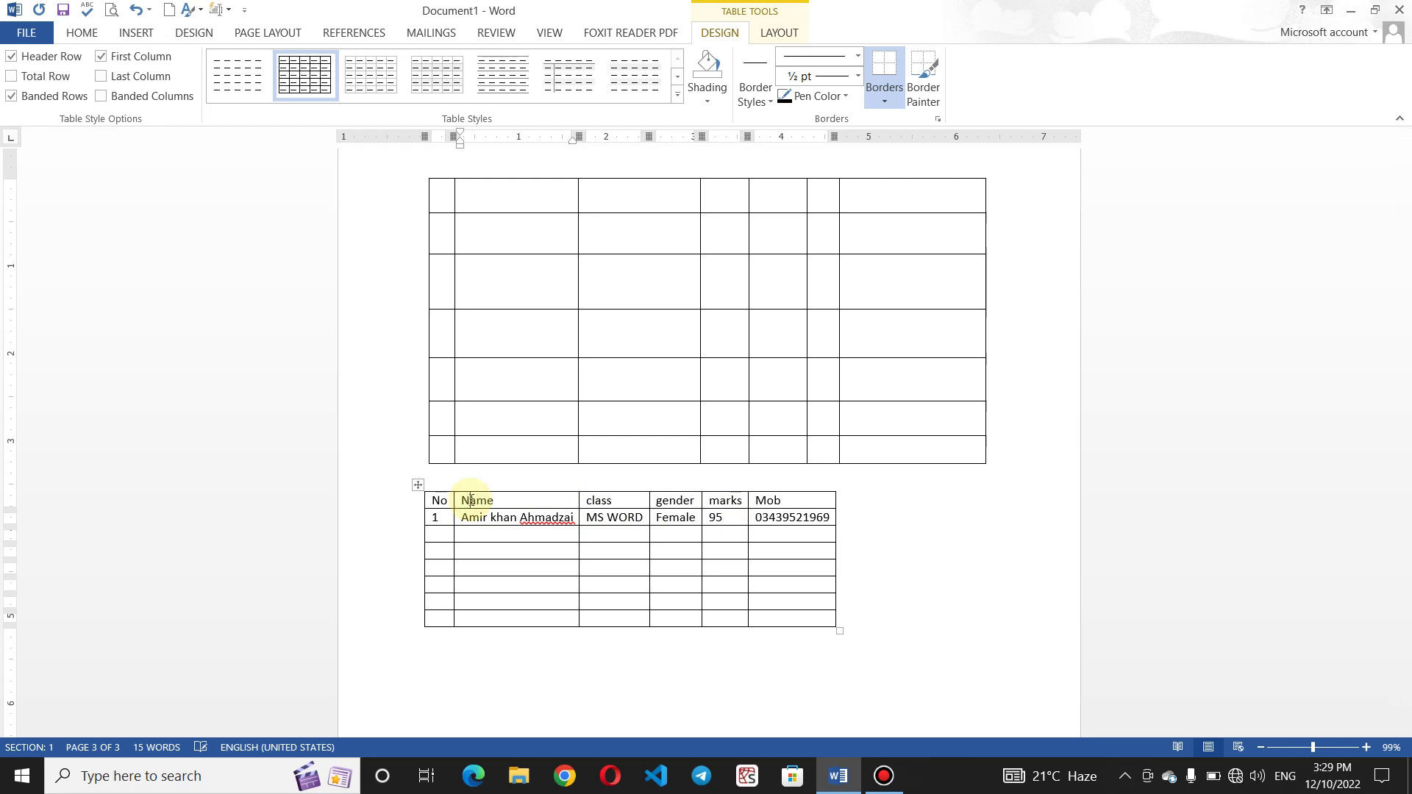
click(564, 557)
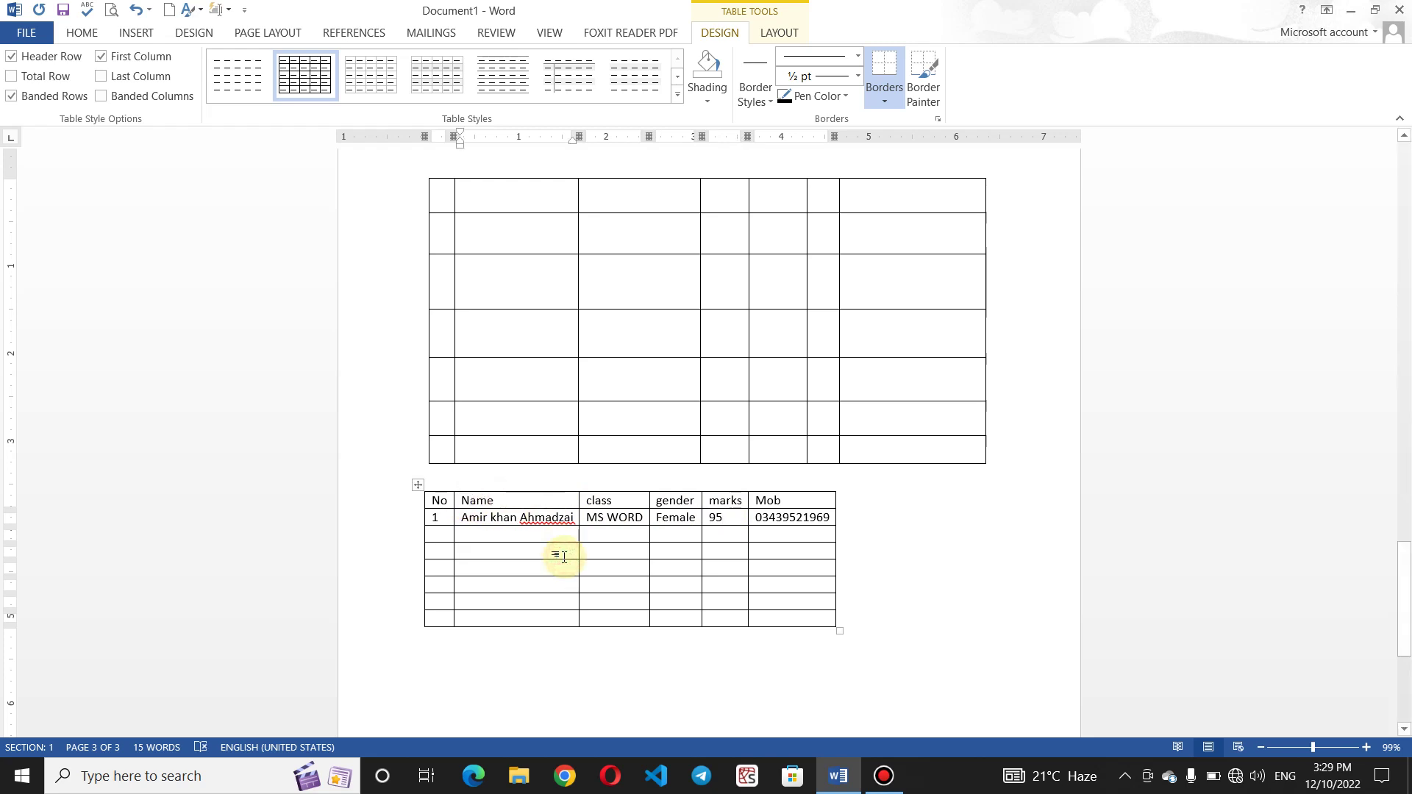
Paste a copy of the header row on the empty line below the table
click(452, 654)
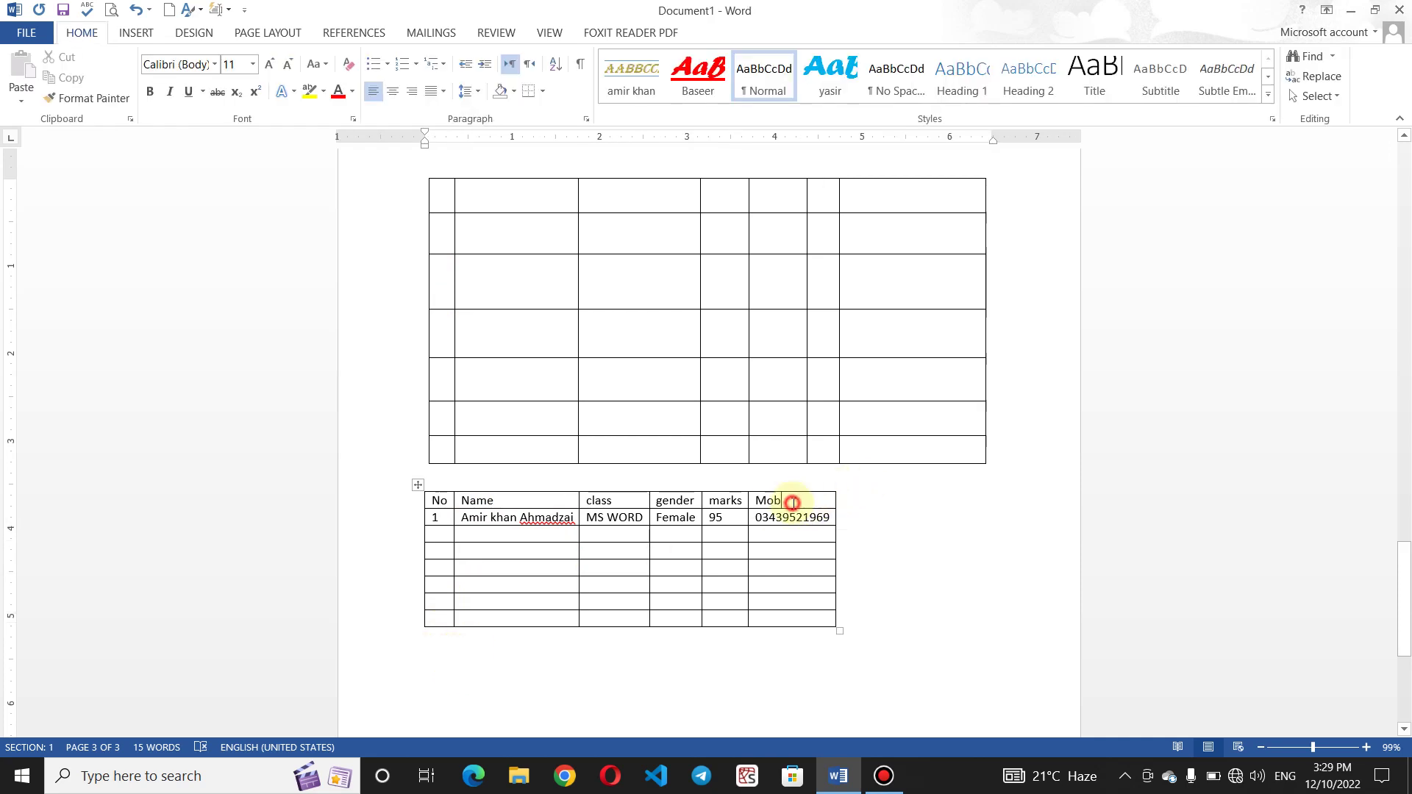
drag(793, 503, 439, 491)
key(ctrl+c)
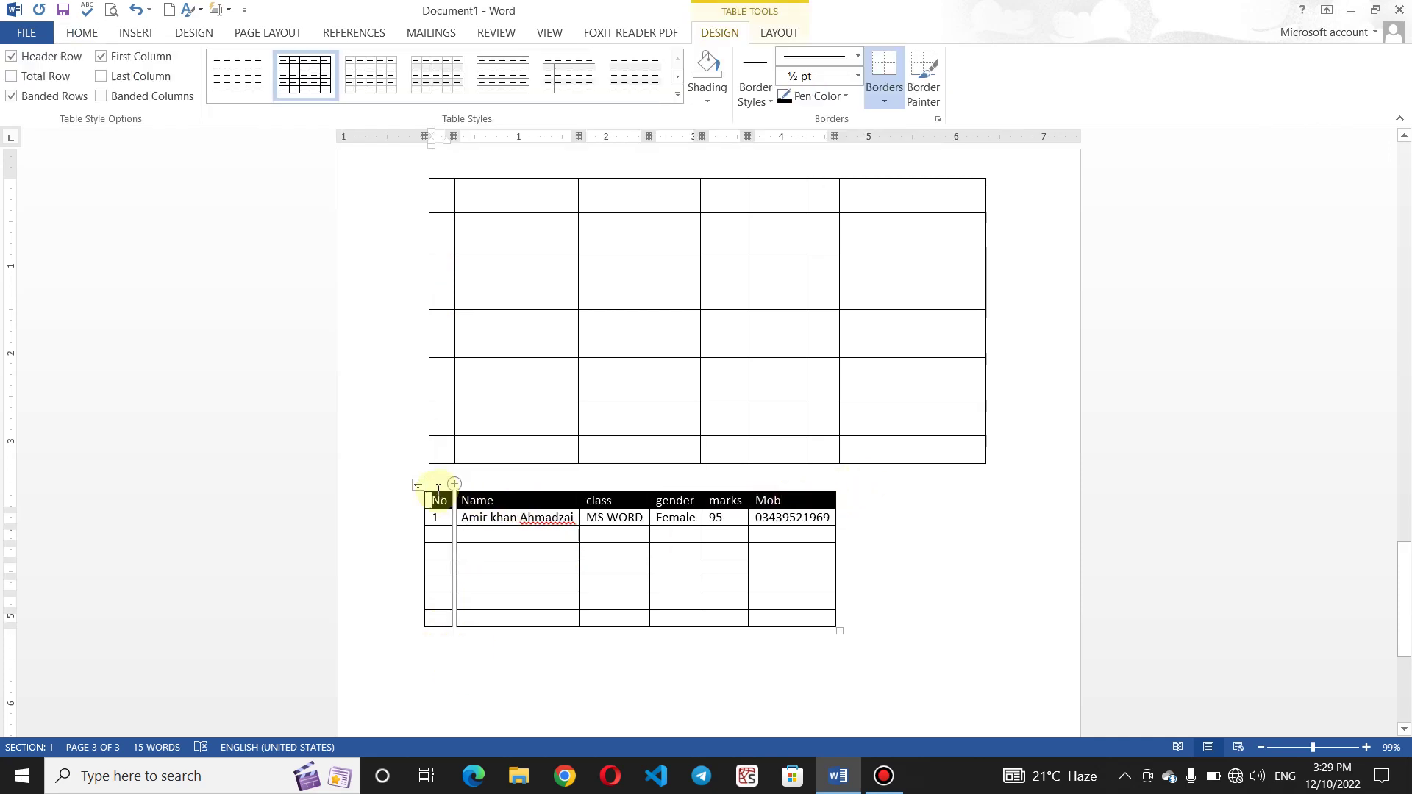
click(448, 663)
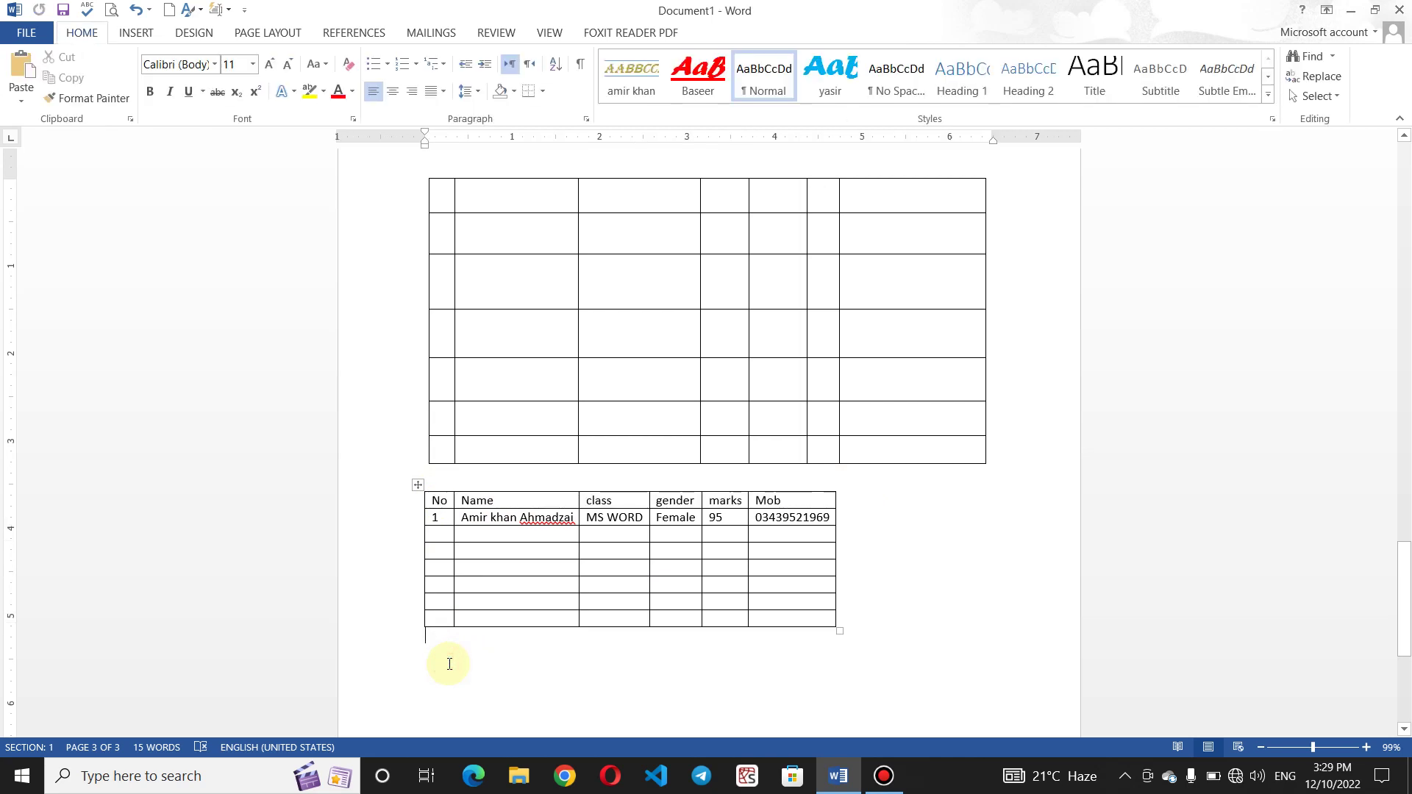
key(ctrl+v)
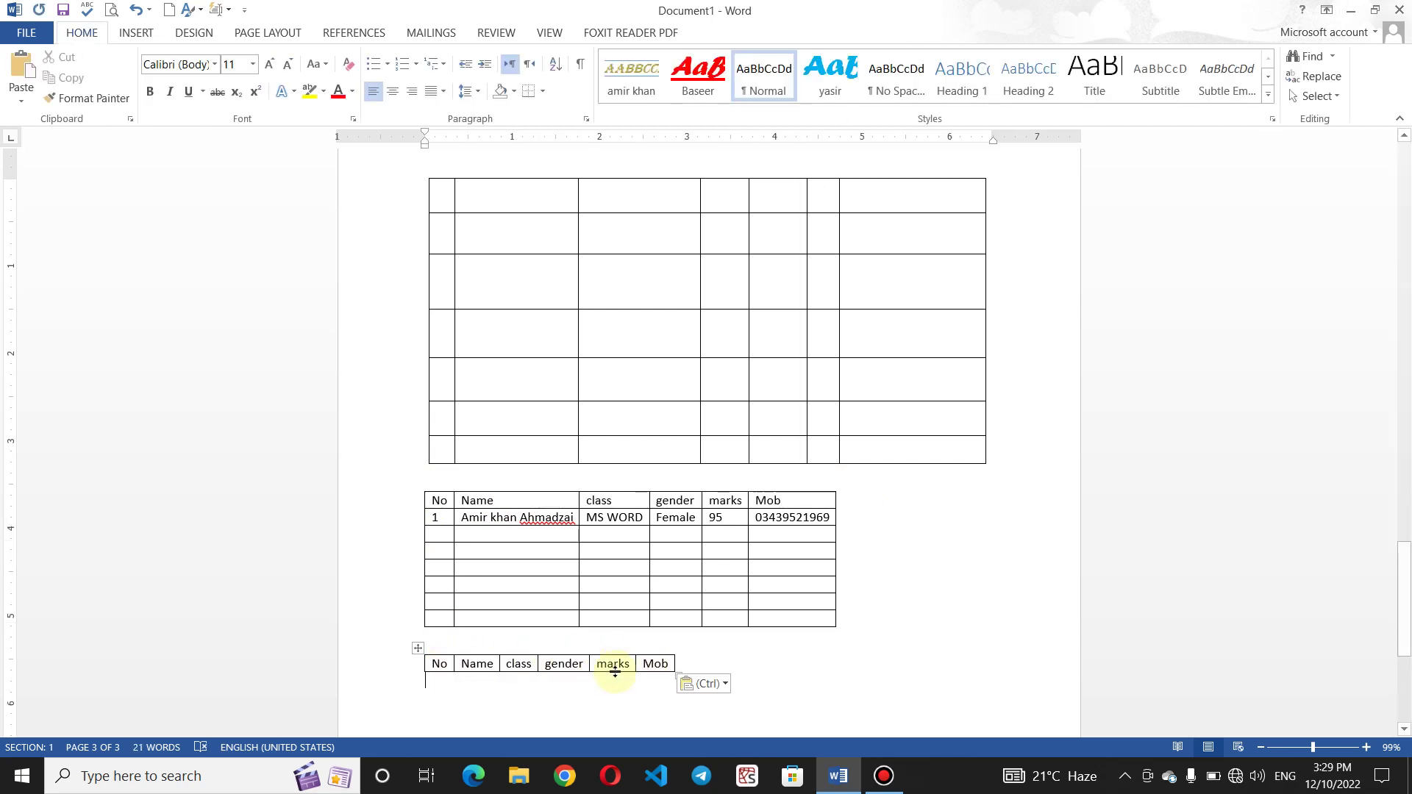
drag(660, 663, 412, 664)
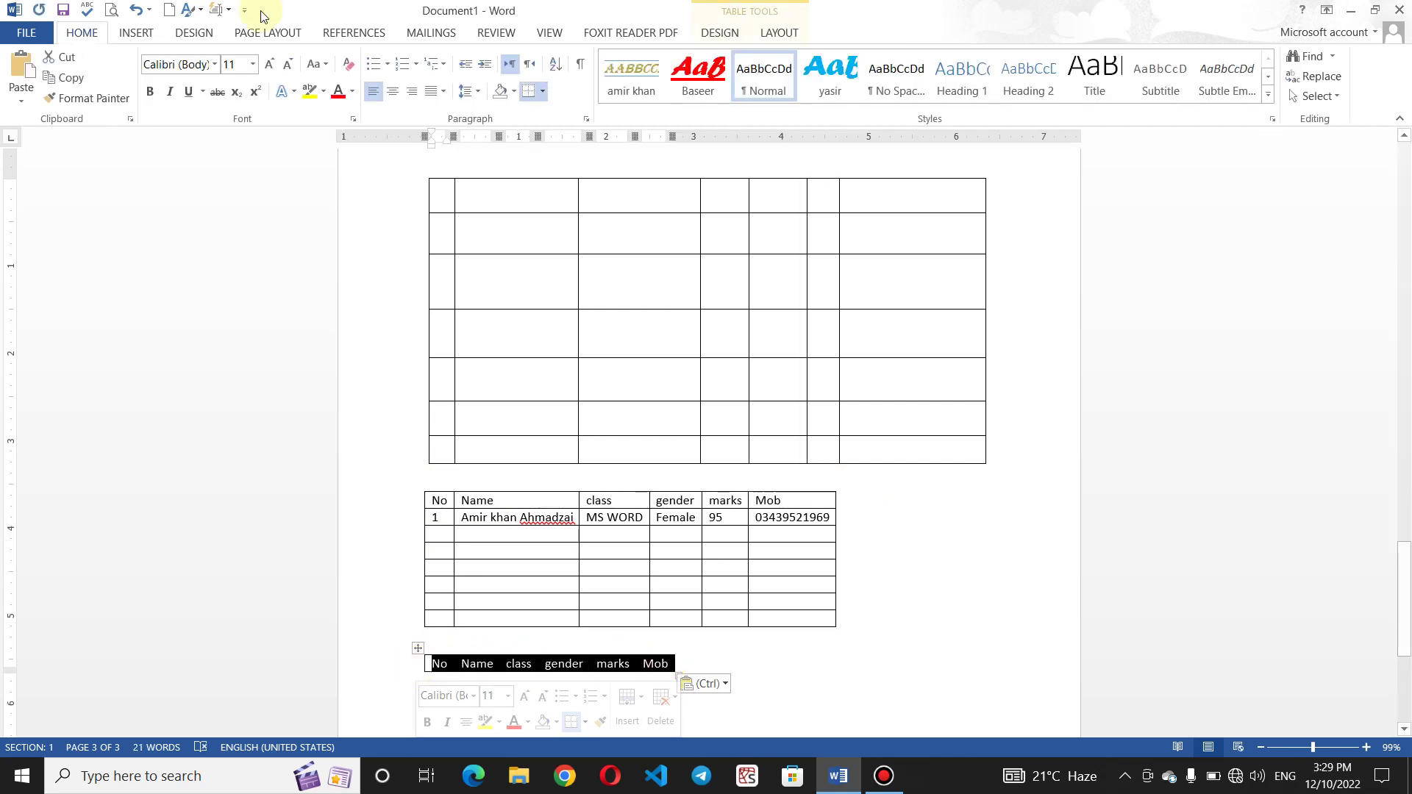
Convert the pasted header line into a table with AutoFit to window
click(136, 32)
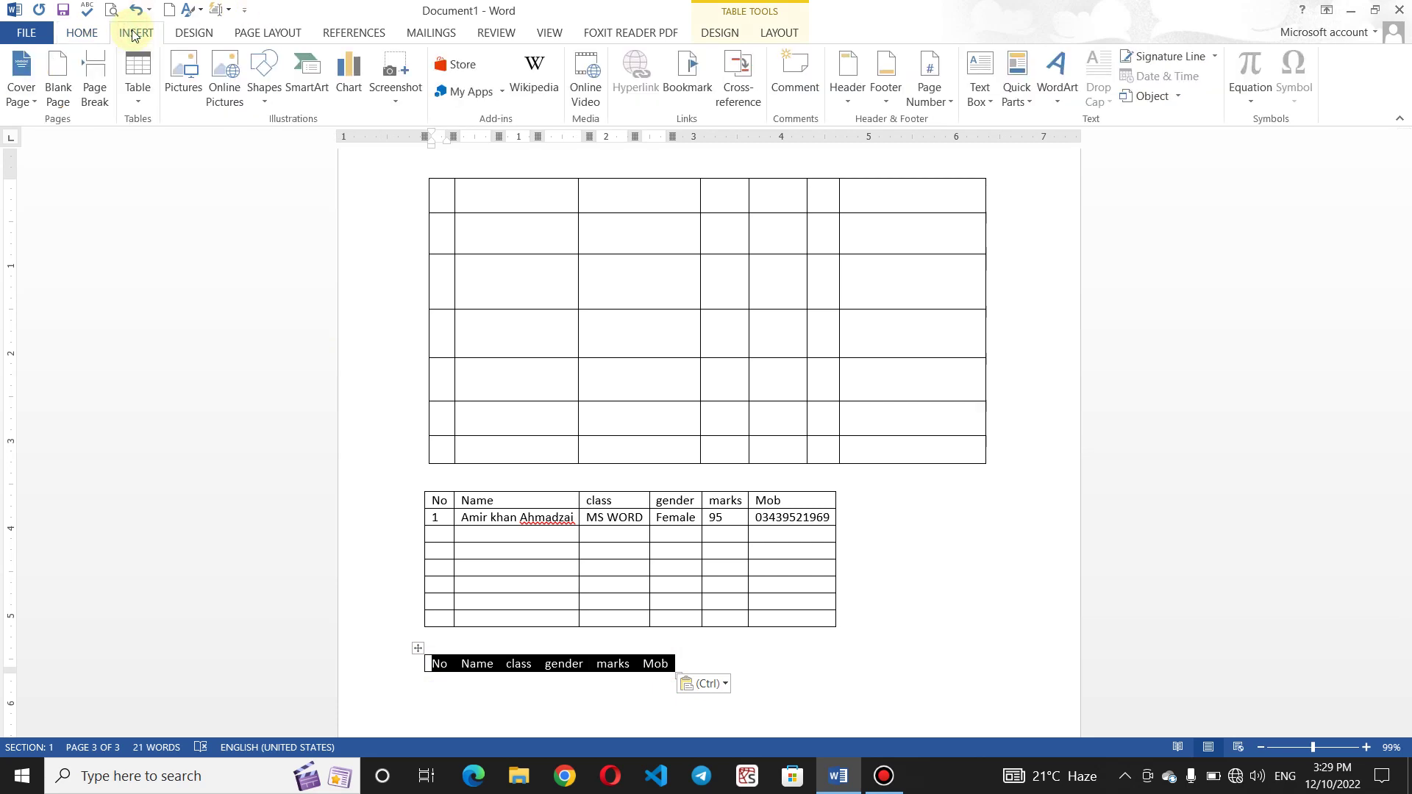
click(136, 93)
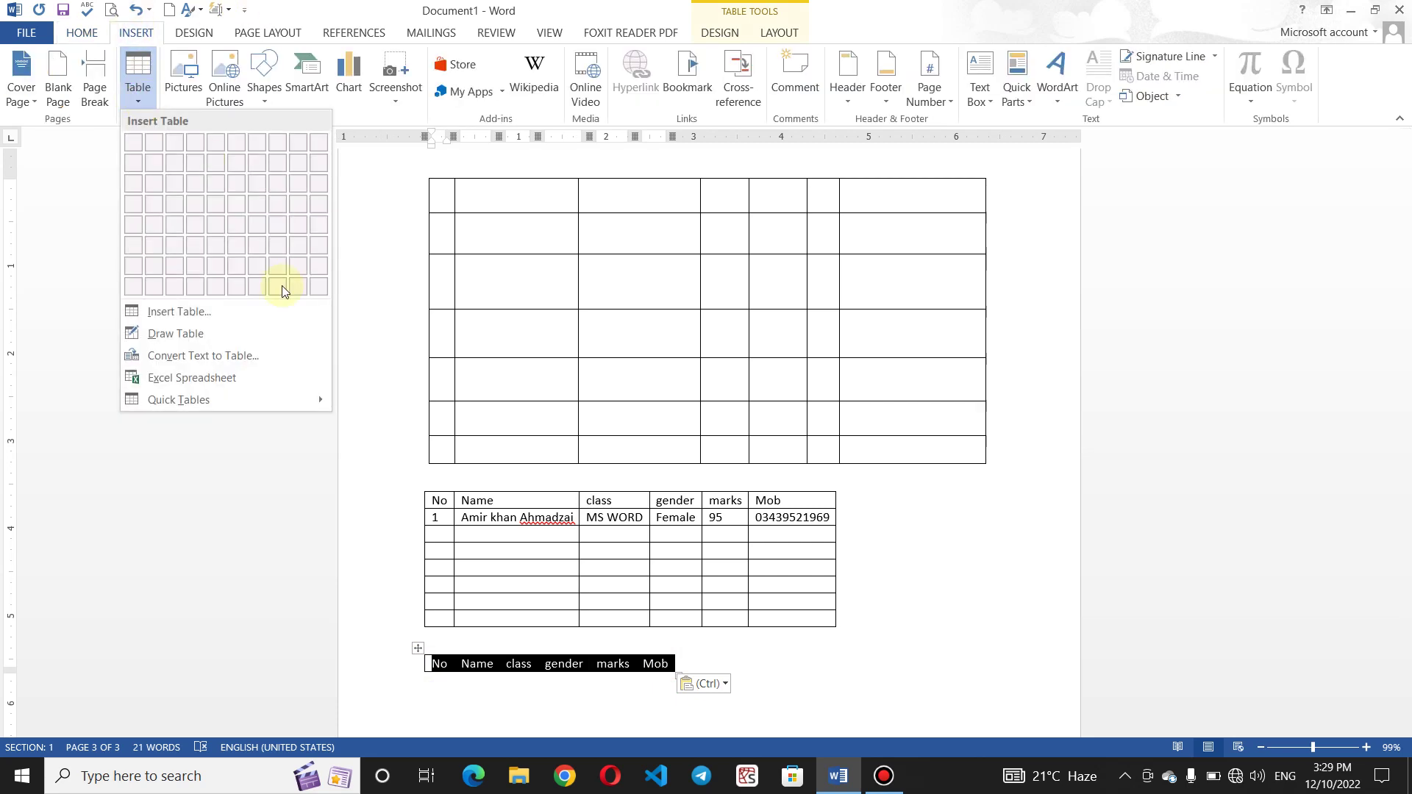
click(303, 356)
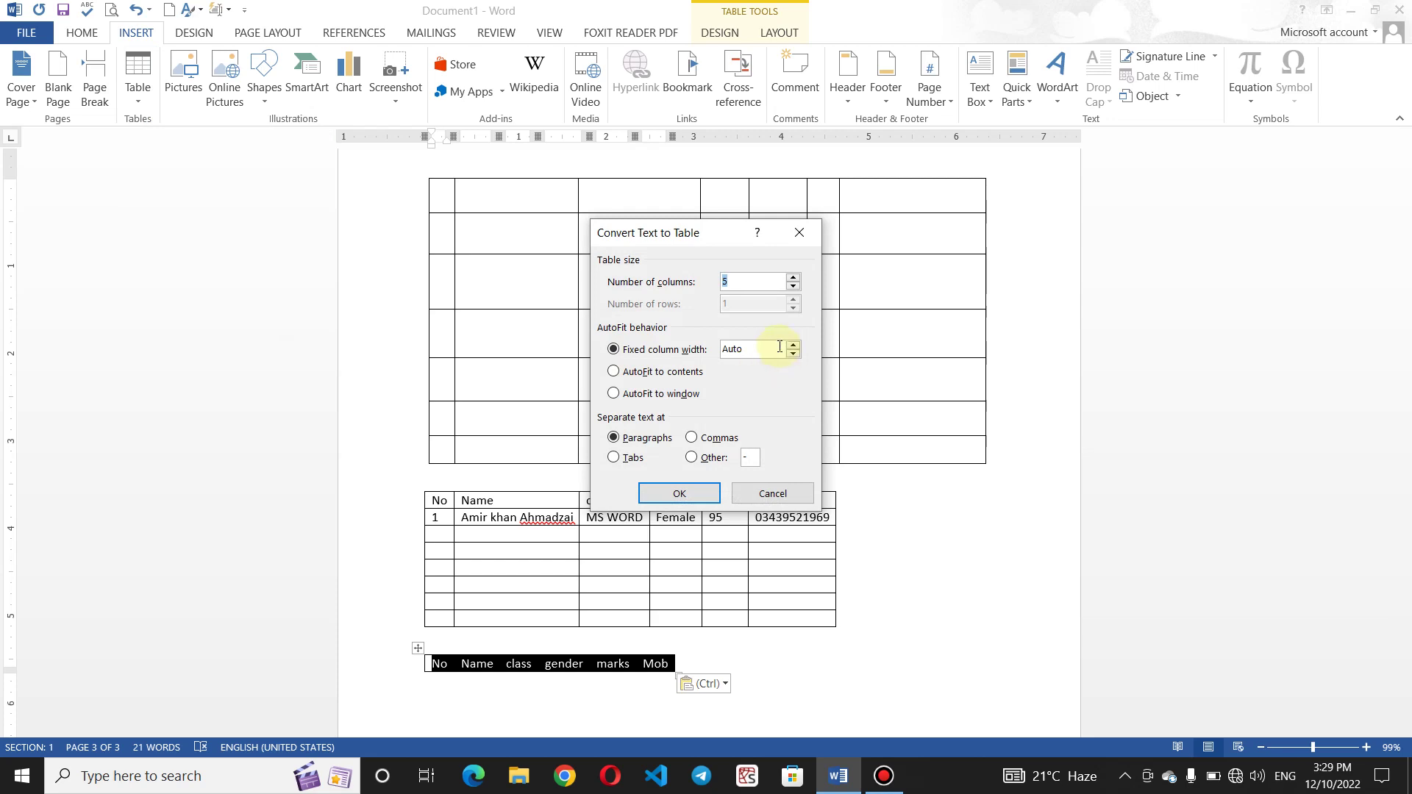
click(614, 394)
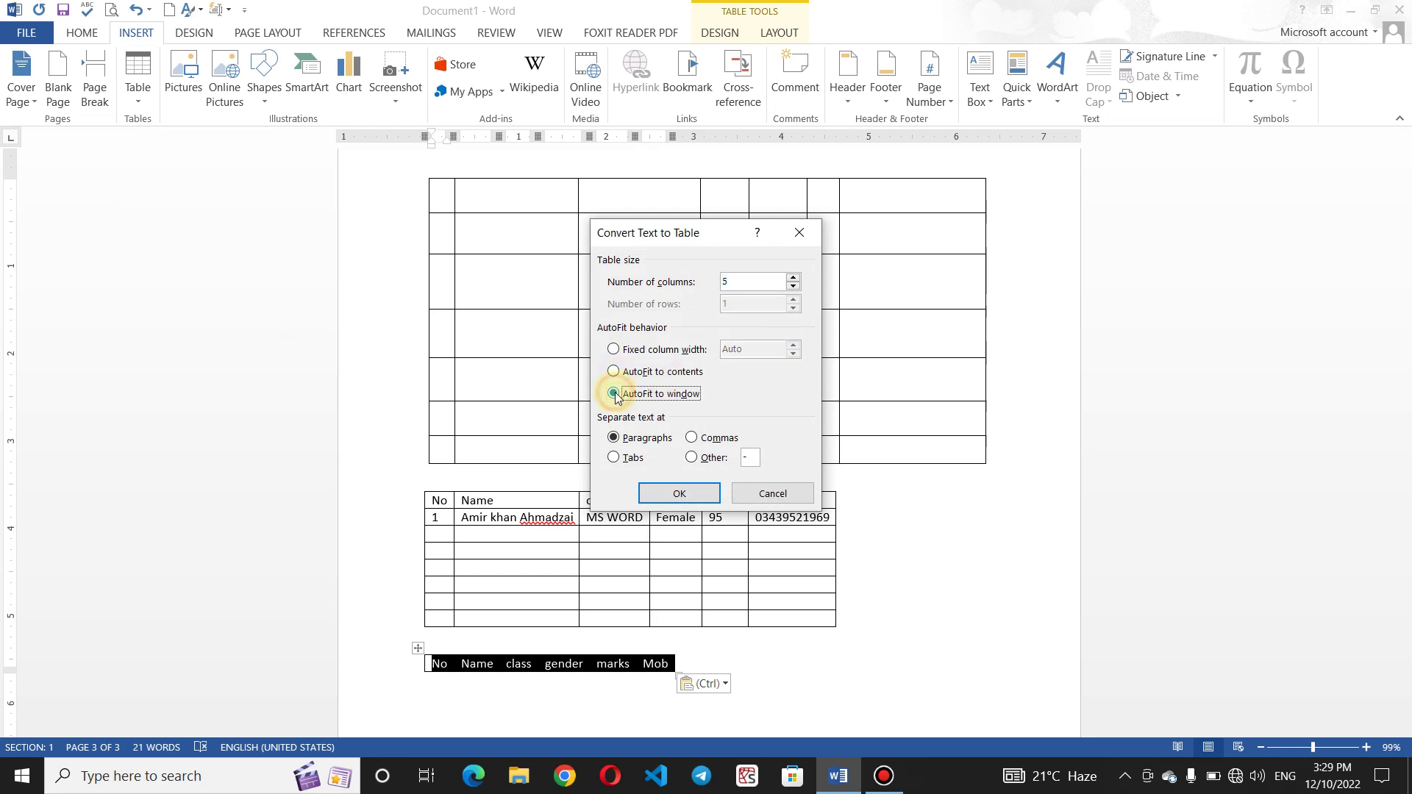
click(680, 492)
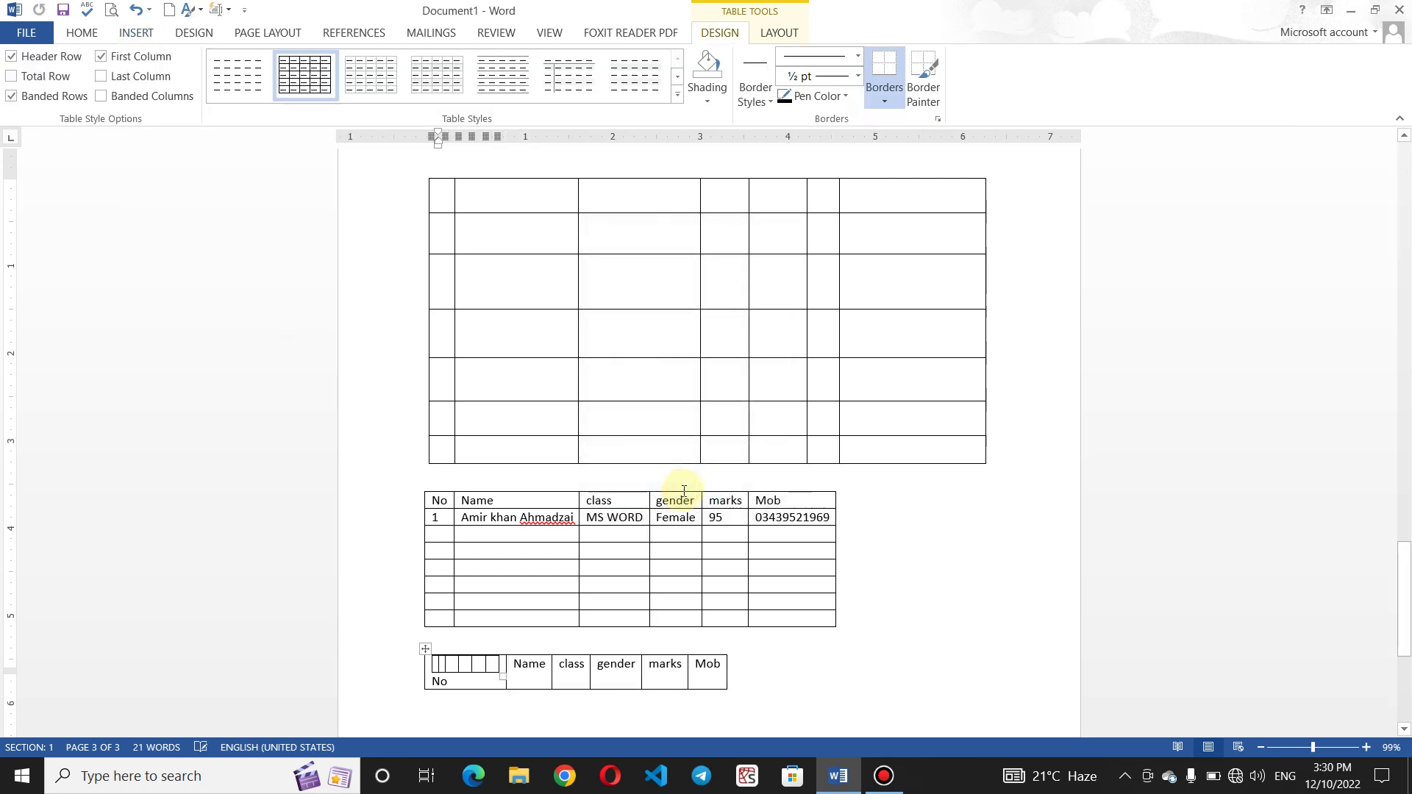
Undo back through all table edits, then redo once to restore 'No,name,class,gender,marks,mob'
click(550, 697)
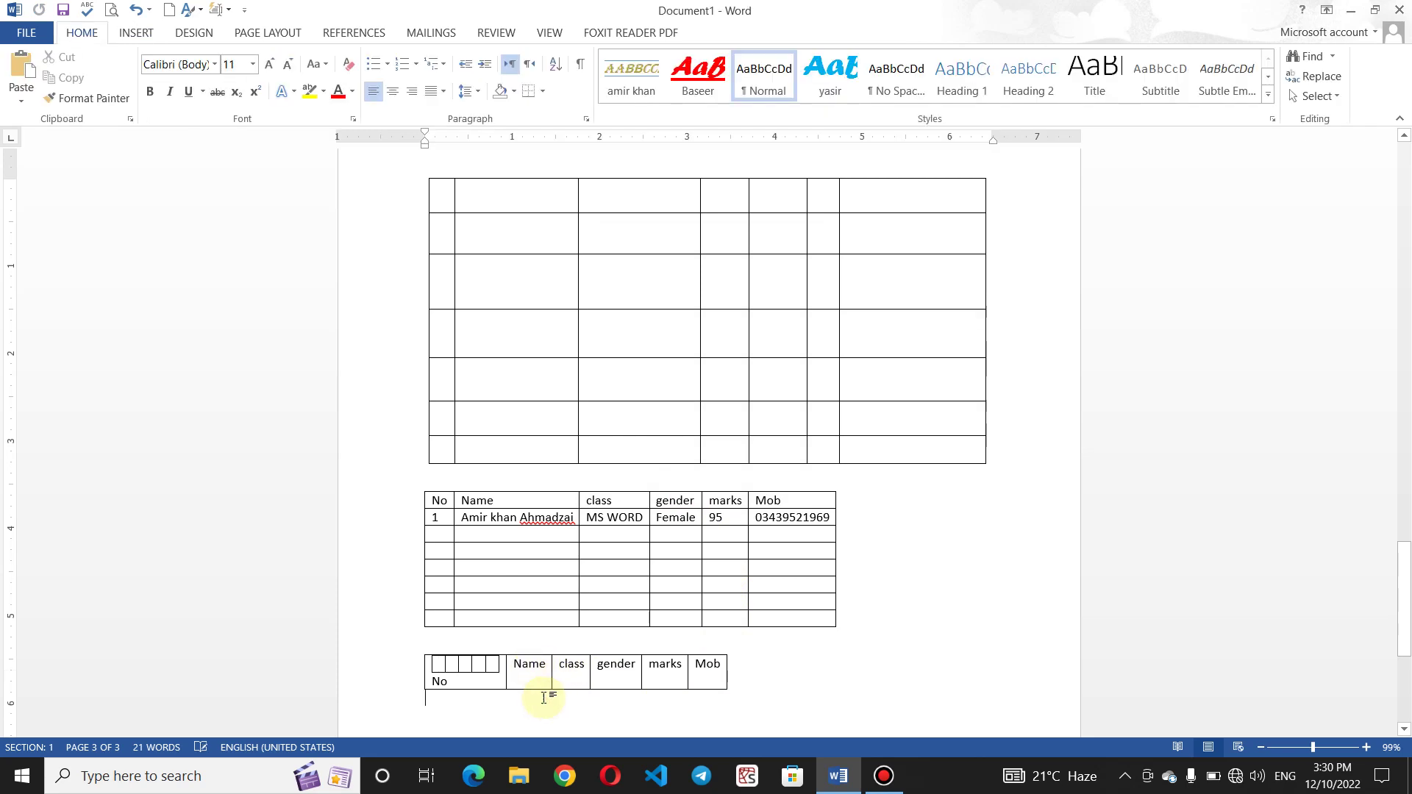
click(137, 9)
click(137, 9)
click(137, 9)
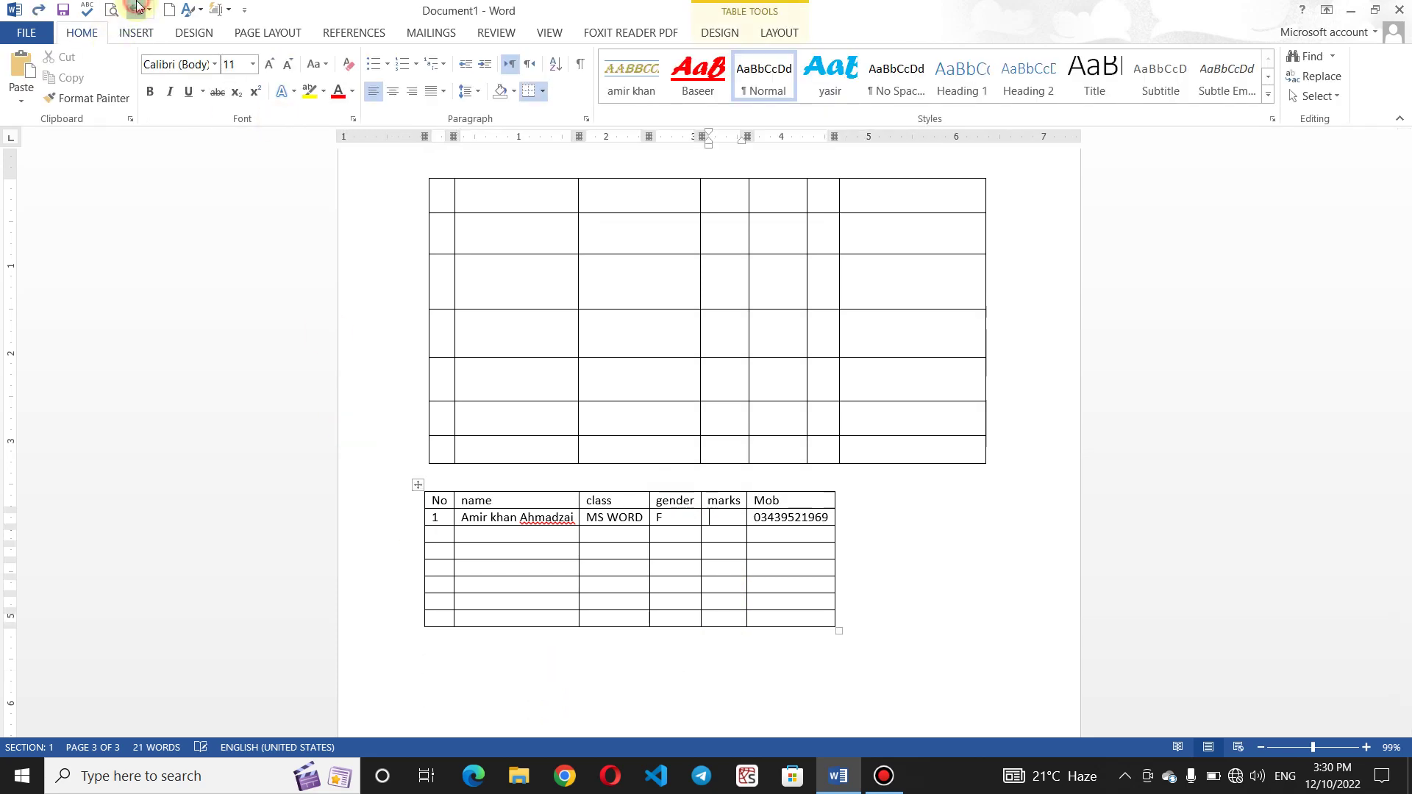
click(136, 9)
click(137, 9)
click(137, 9)
click(136, 9)
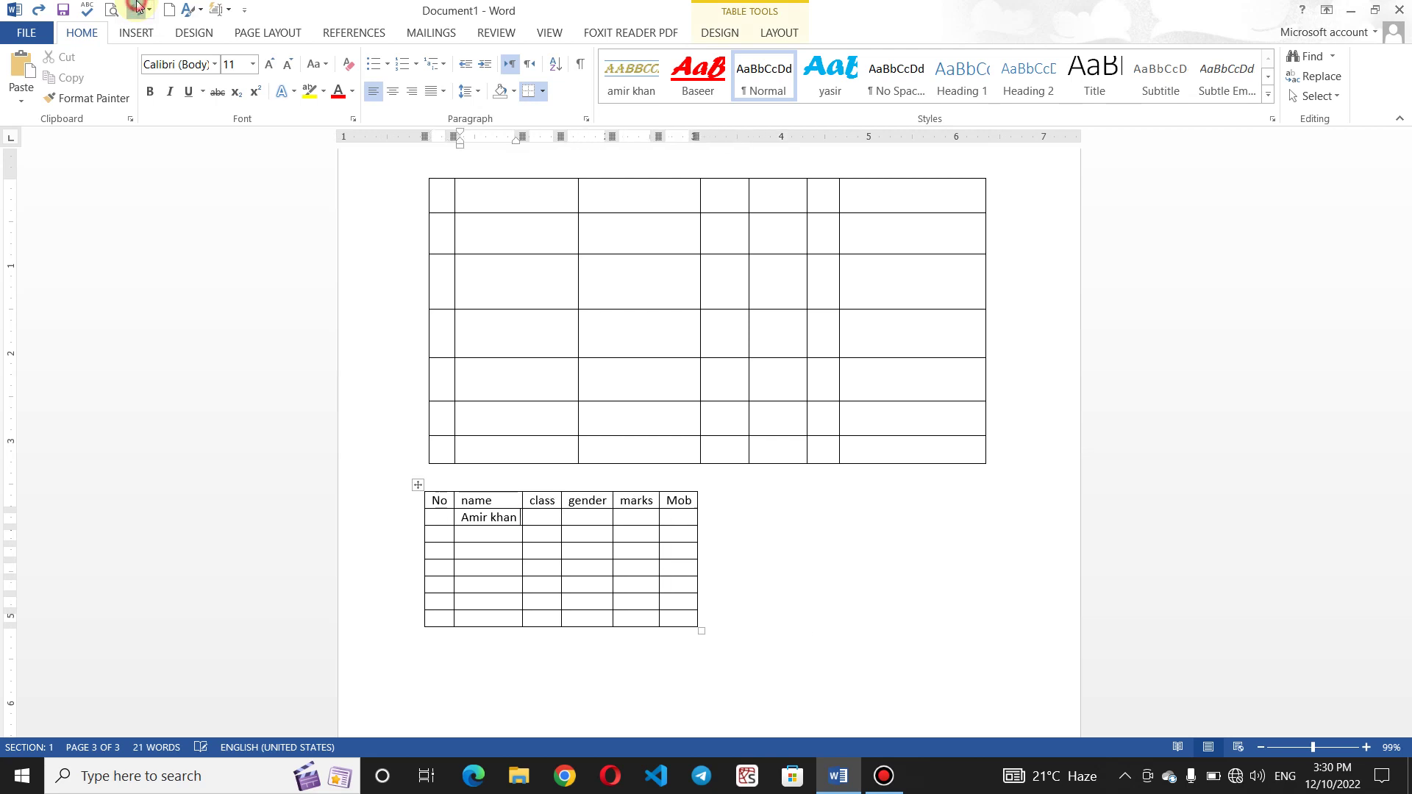
click(137, 9)
click(137, 8)
click(136, 9)
click(137, 9)
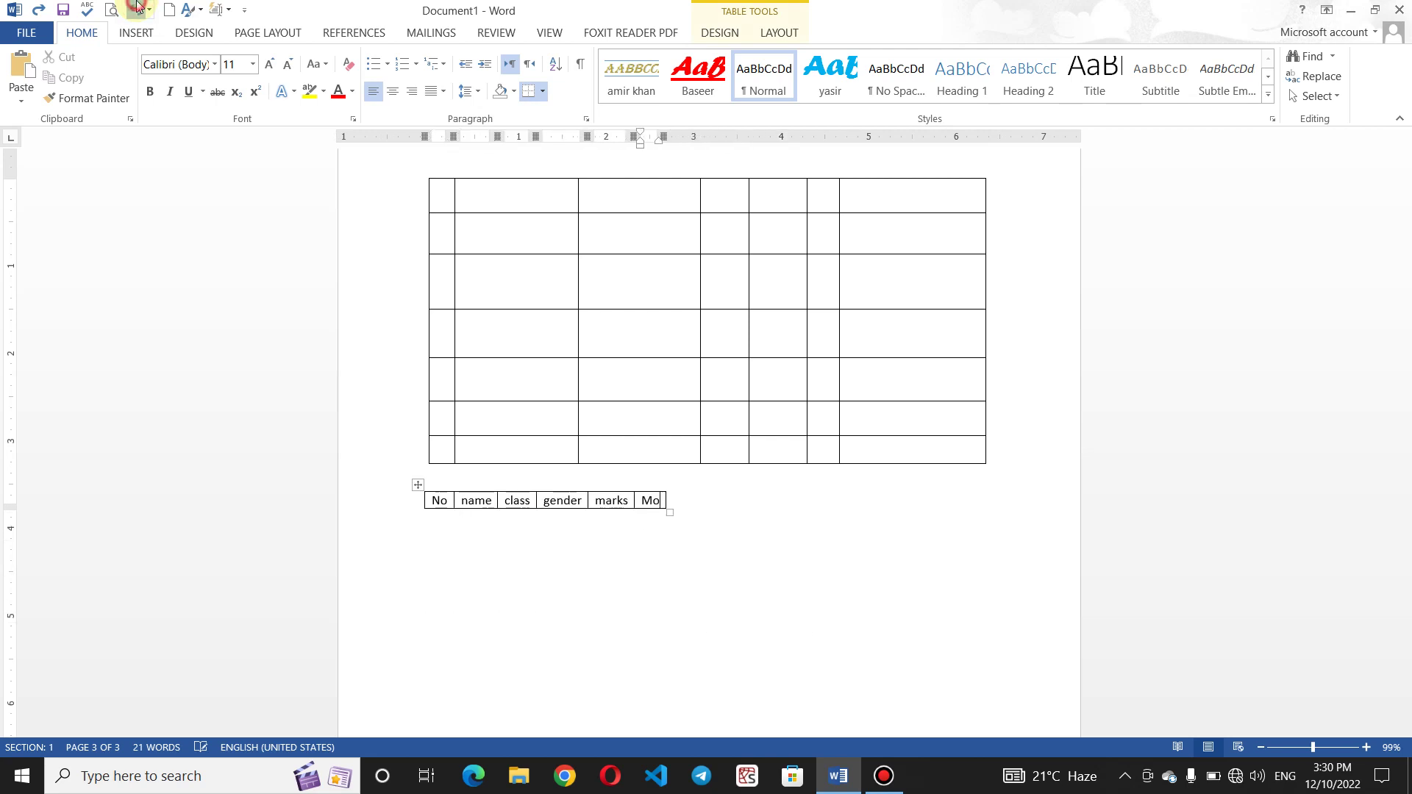
click(137, 9)
click(137, 8)
click(137, 9)
click(137, 9)
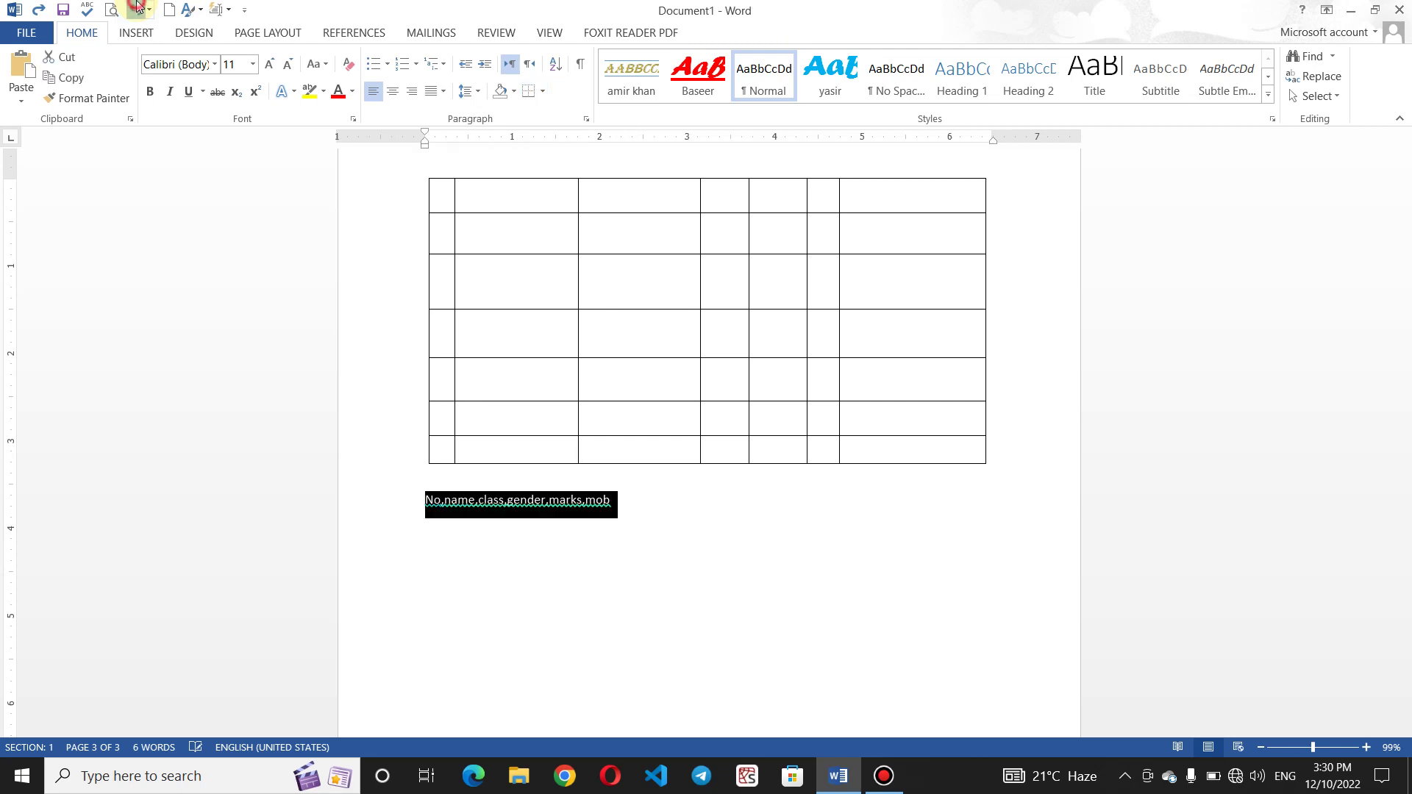
click(137, 9)
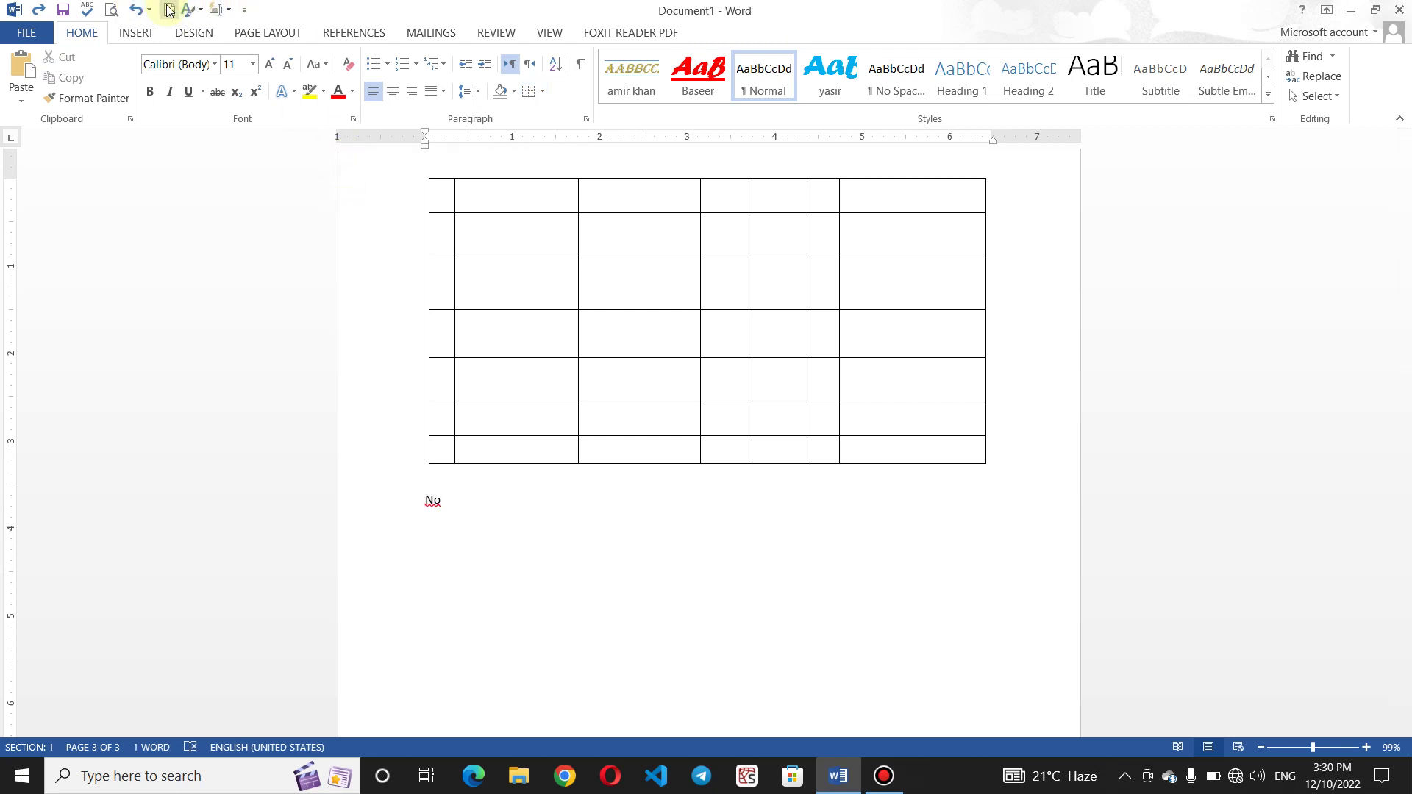
click(38, 9)
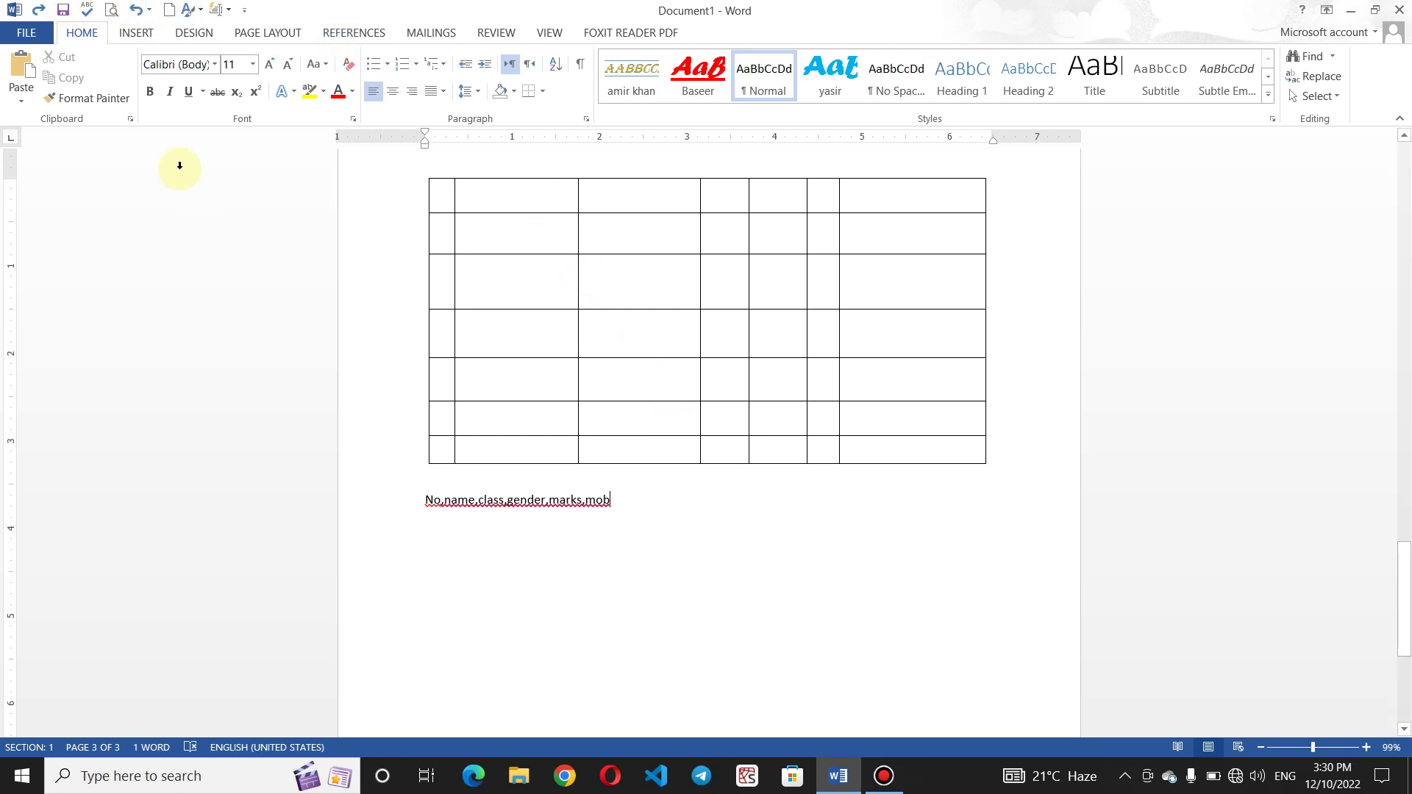
Convert the selected No,name,class,gender,marks,mob line into a table with AutoFit to window
click(130, 34)
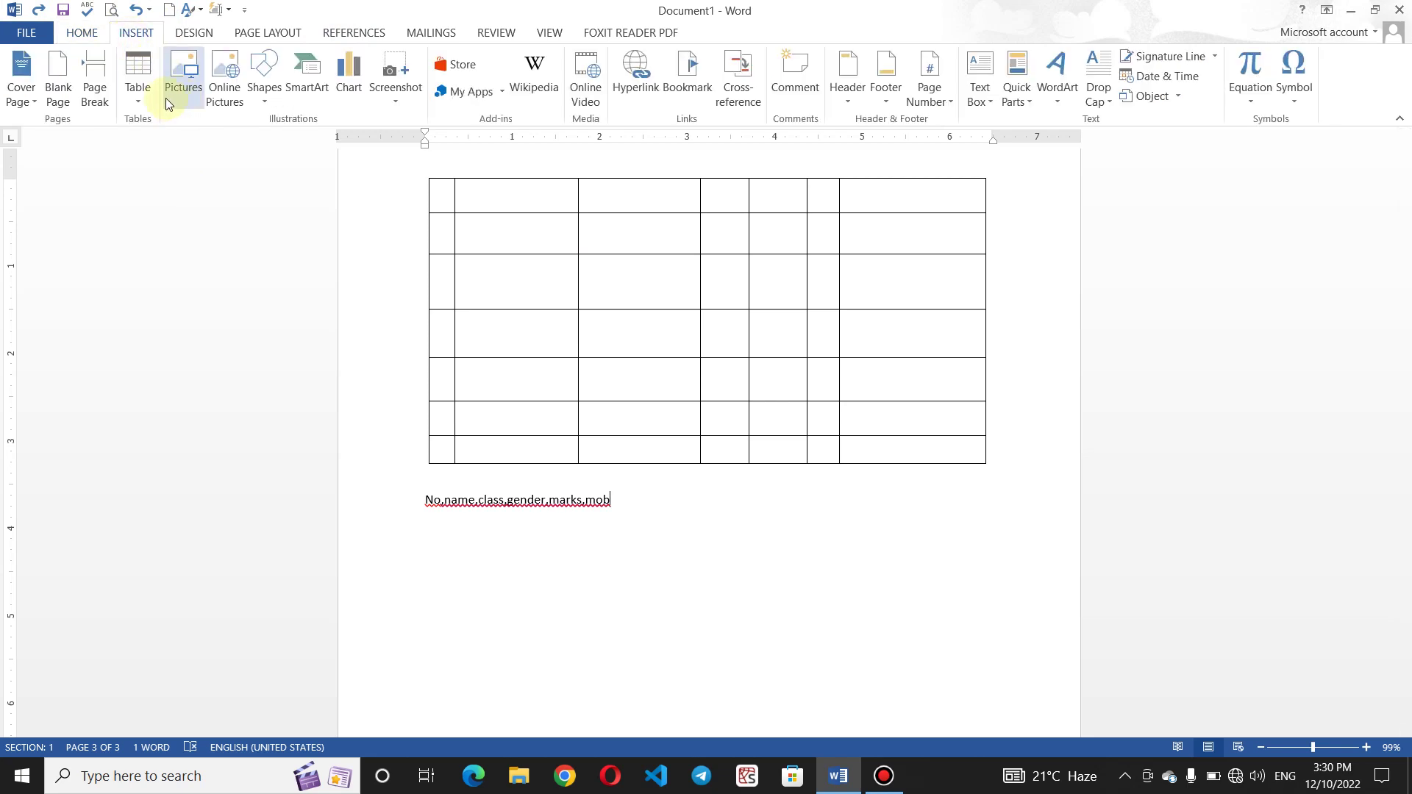
click(138, 88)
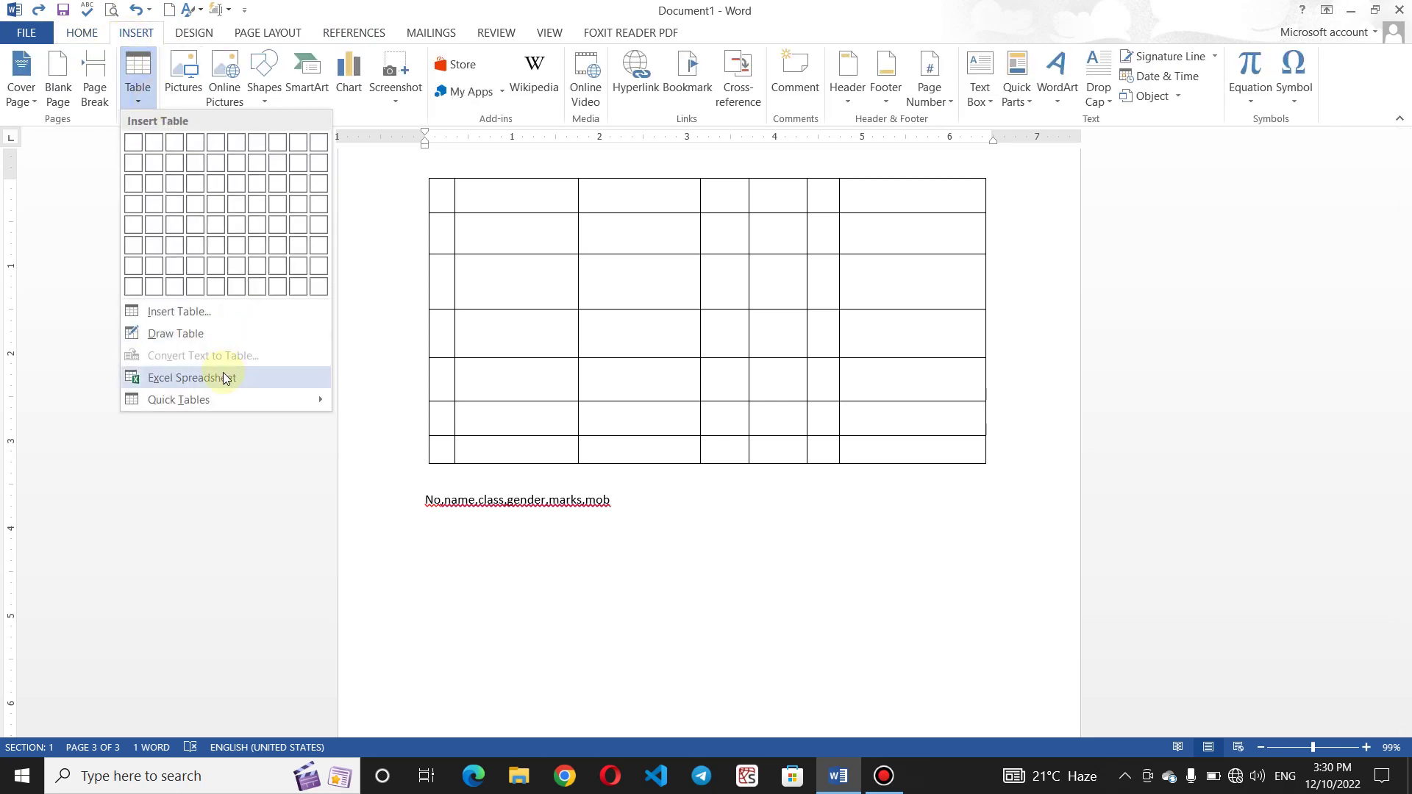
click(657, 507)
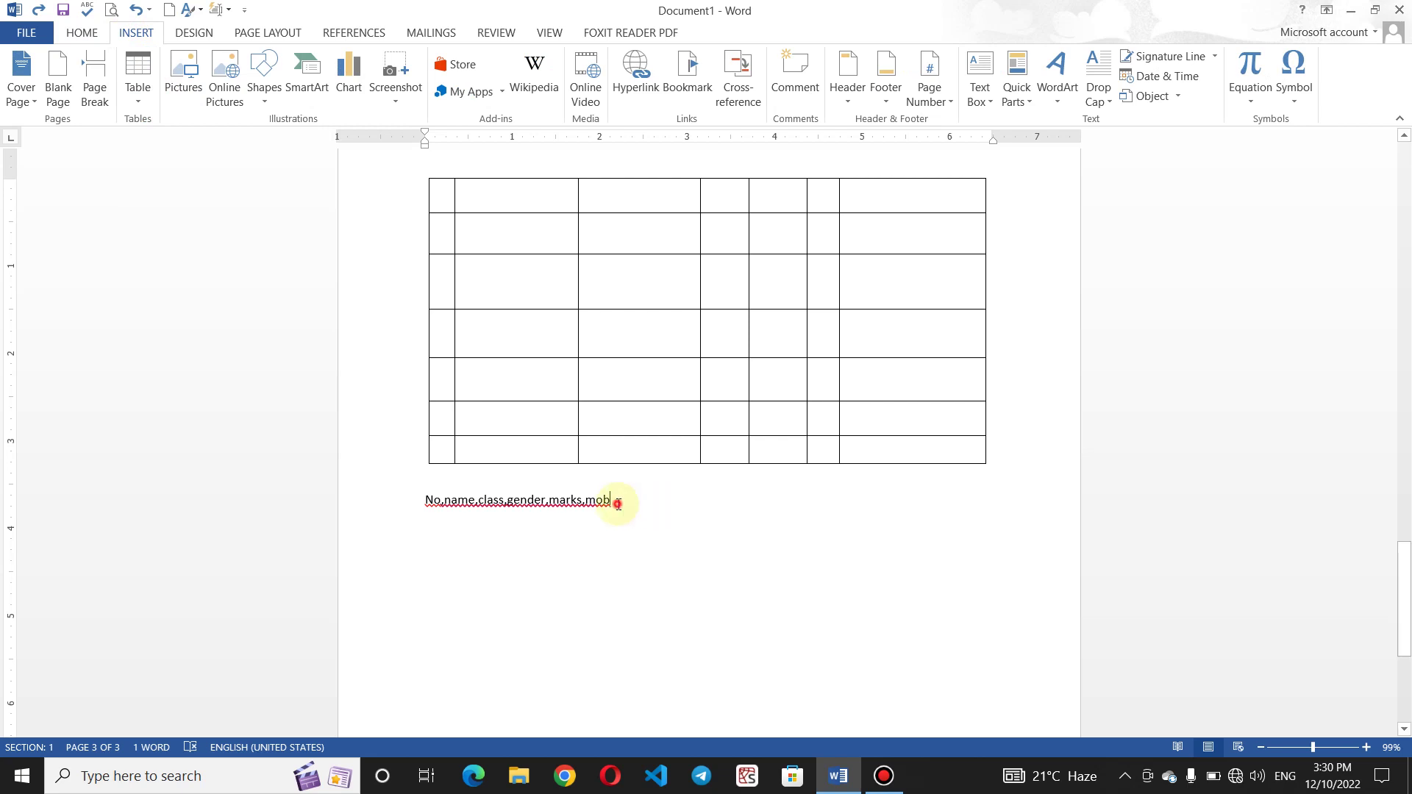
drag(618, 500, 424, 506)
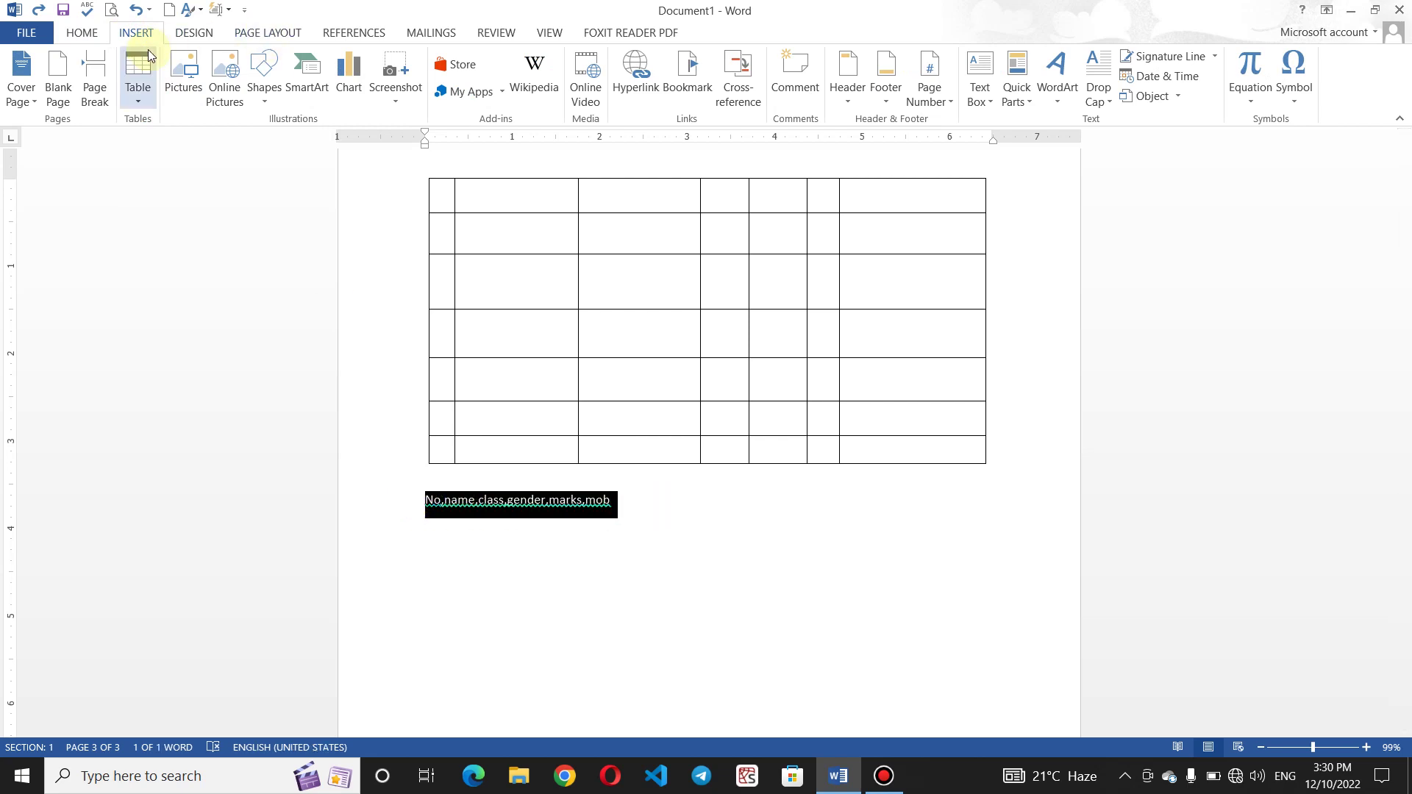
click(130, 107)
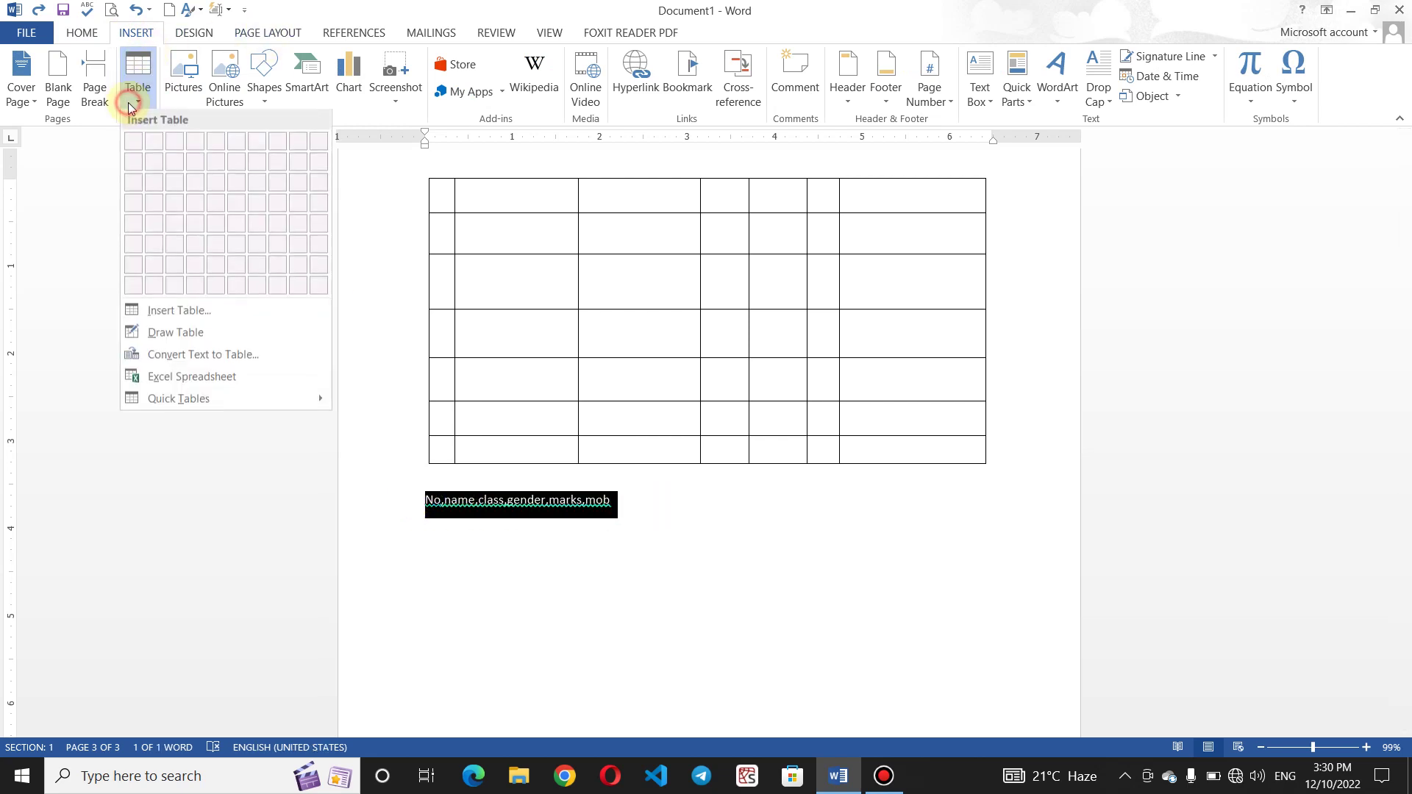
click(195, 357)
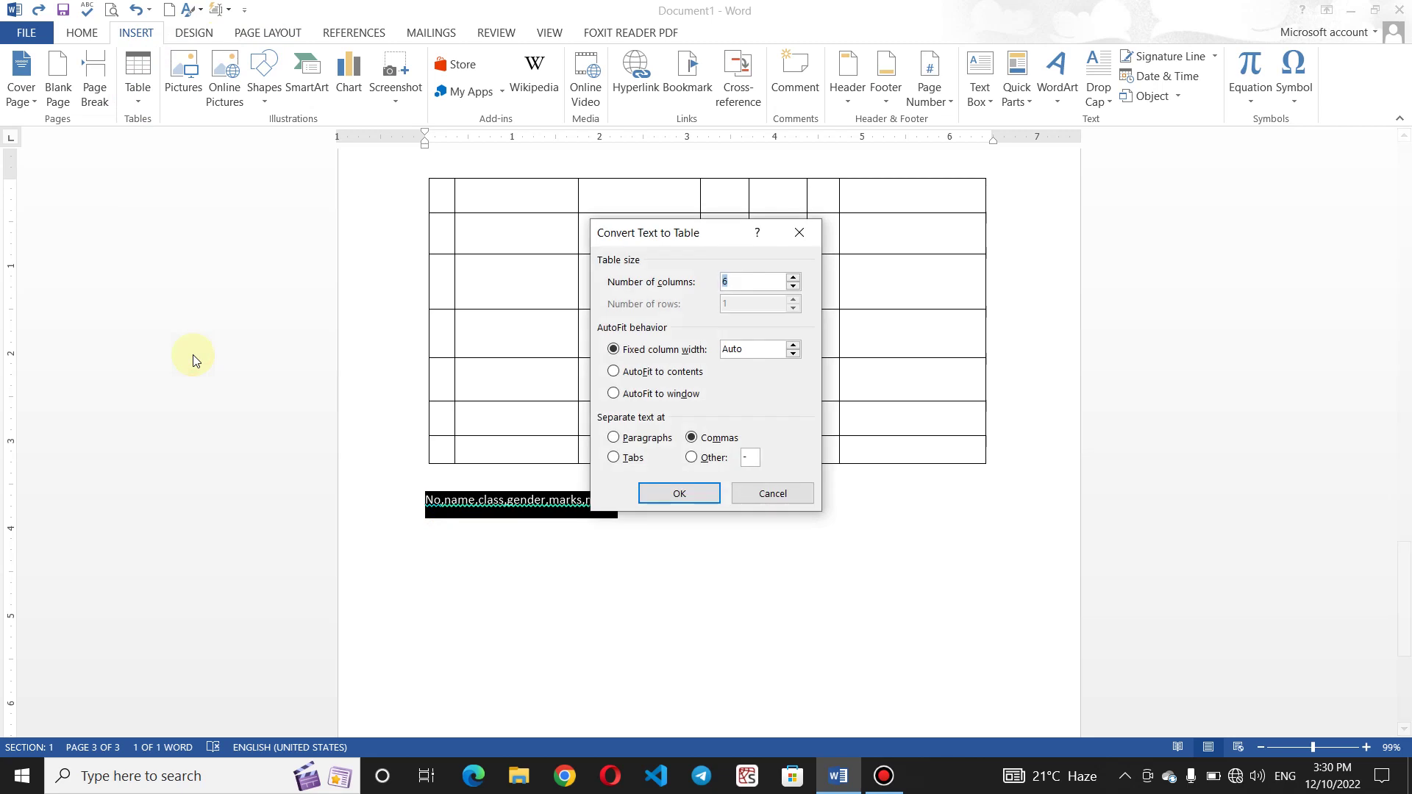
click(614, 395)
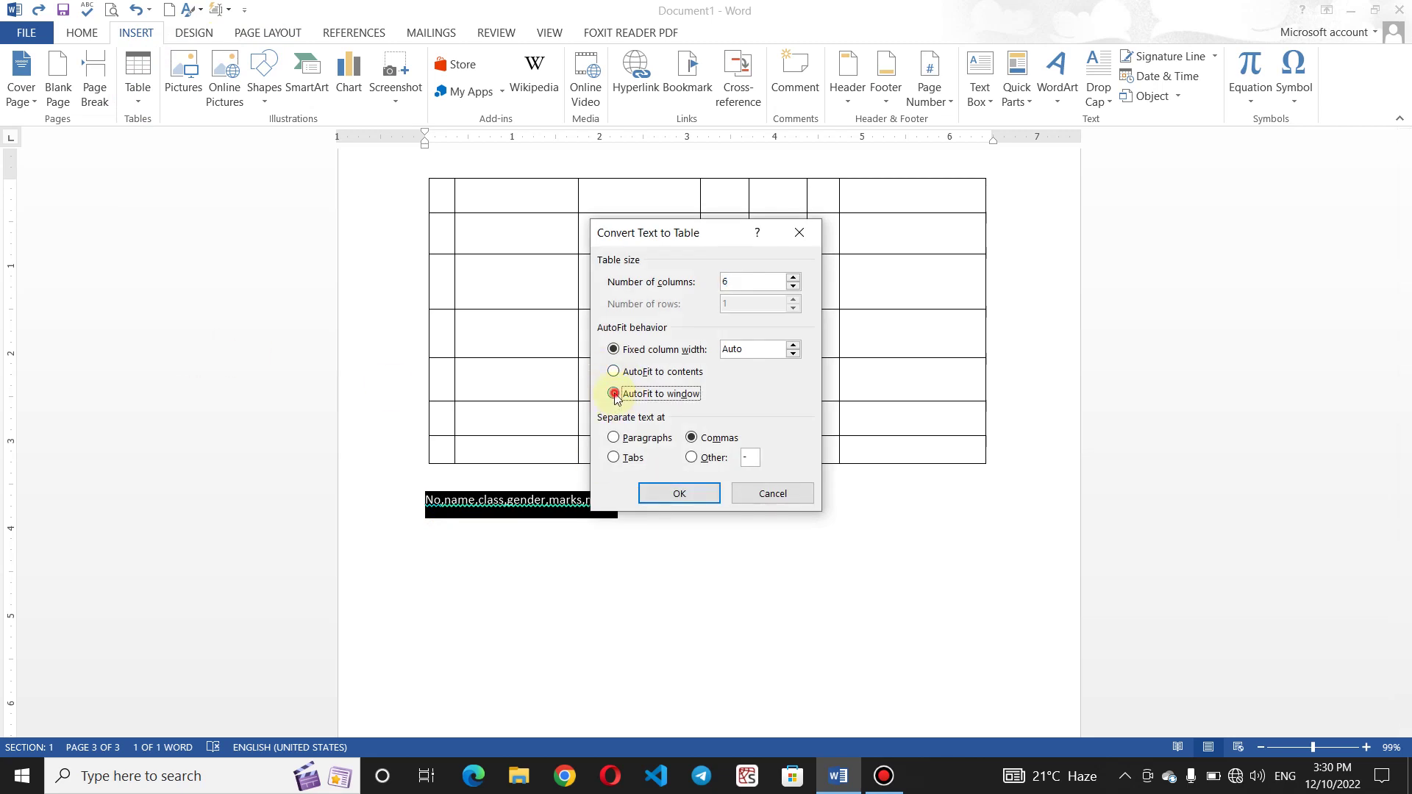
click(695, 498)
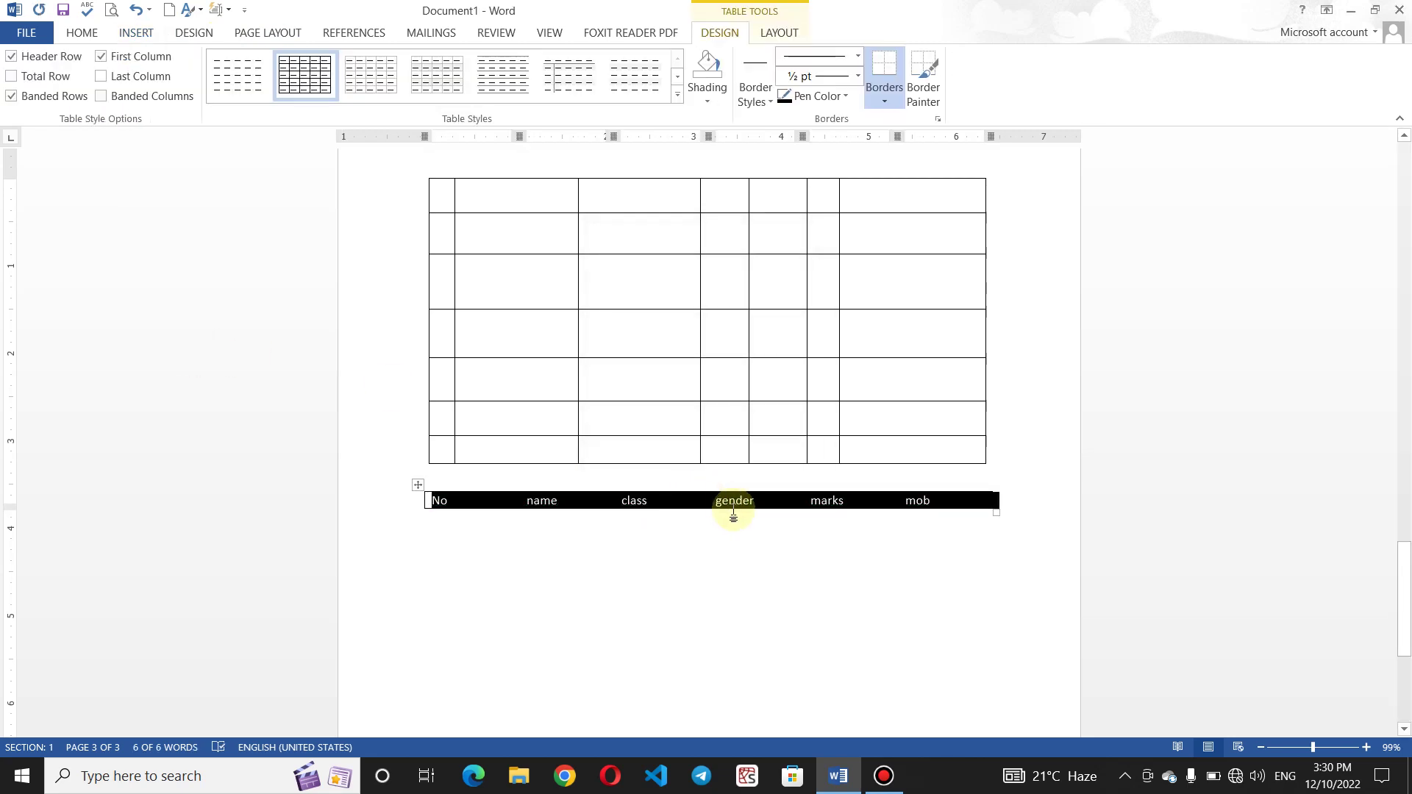
click(628, 576)
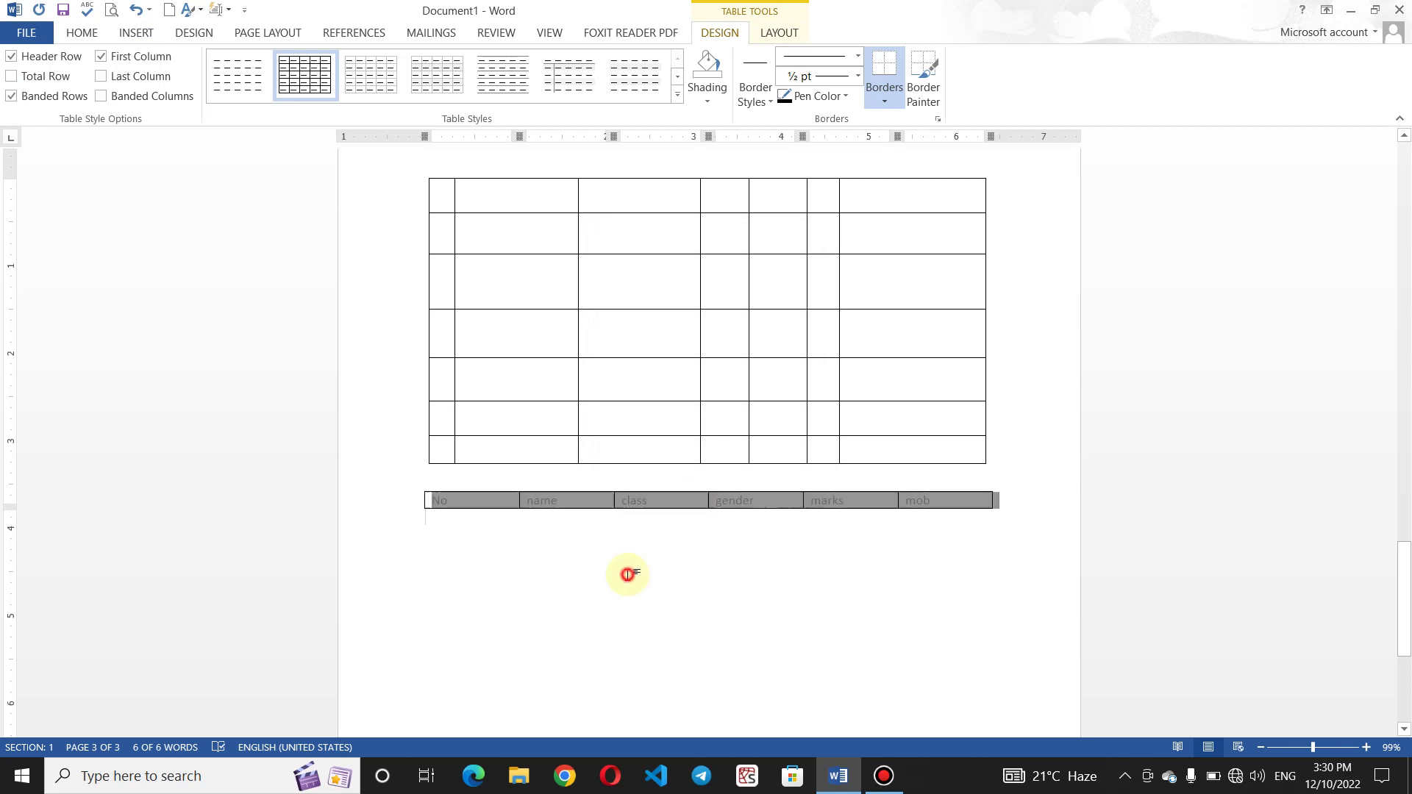
click(480, 500)
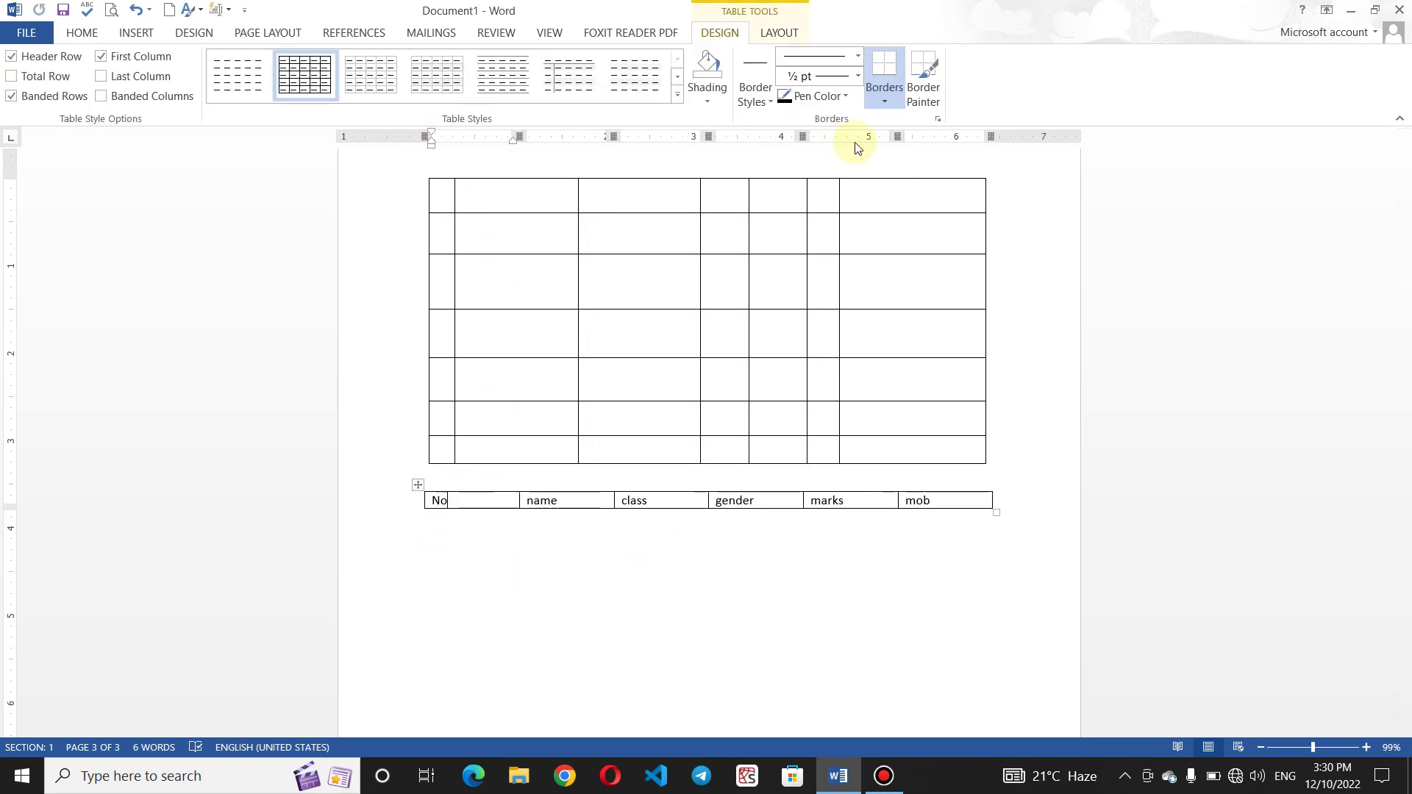
click(466, 561)
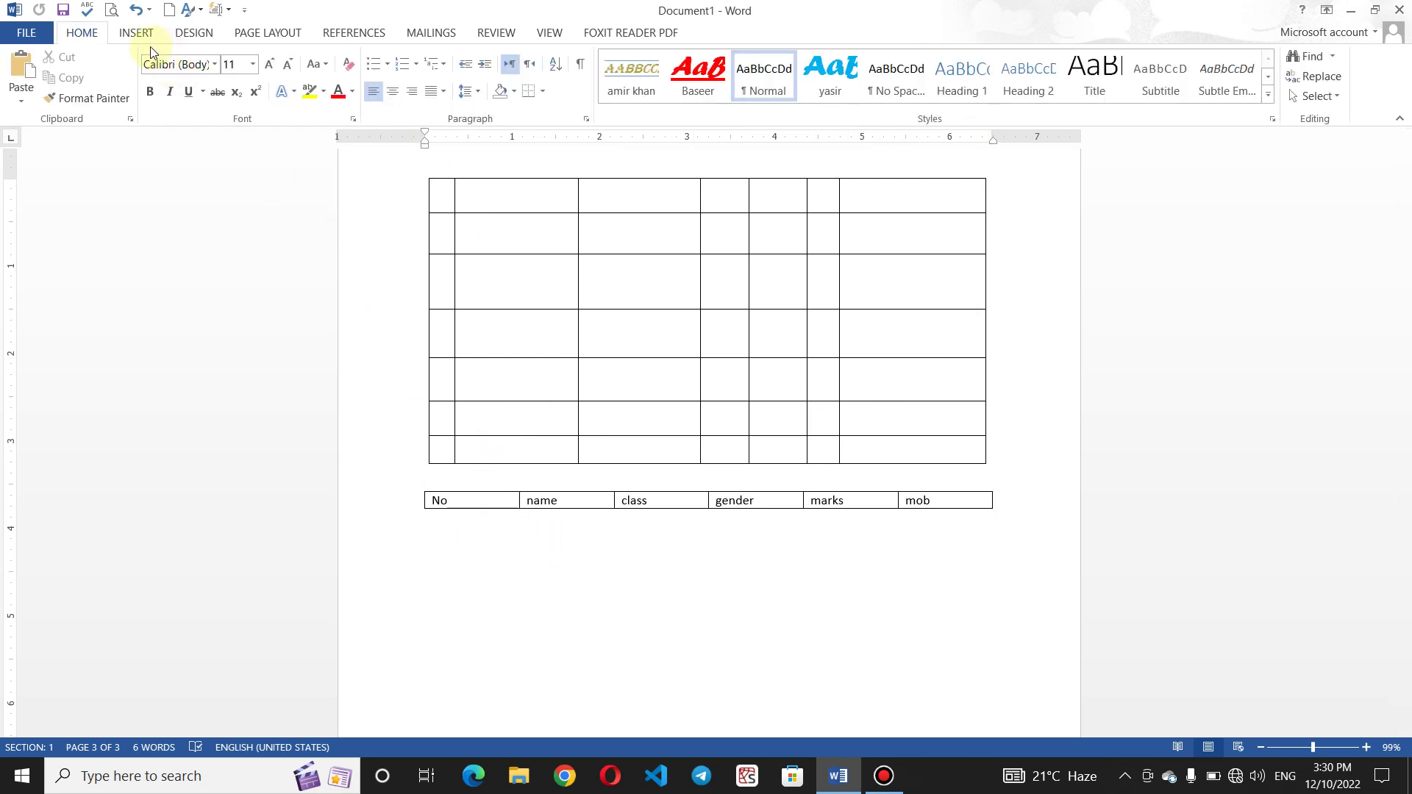
Undo the conversion and reconvert the headings with a fixed 1.5-inch column width
click(135, 10)
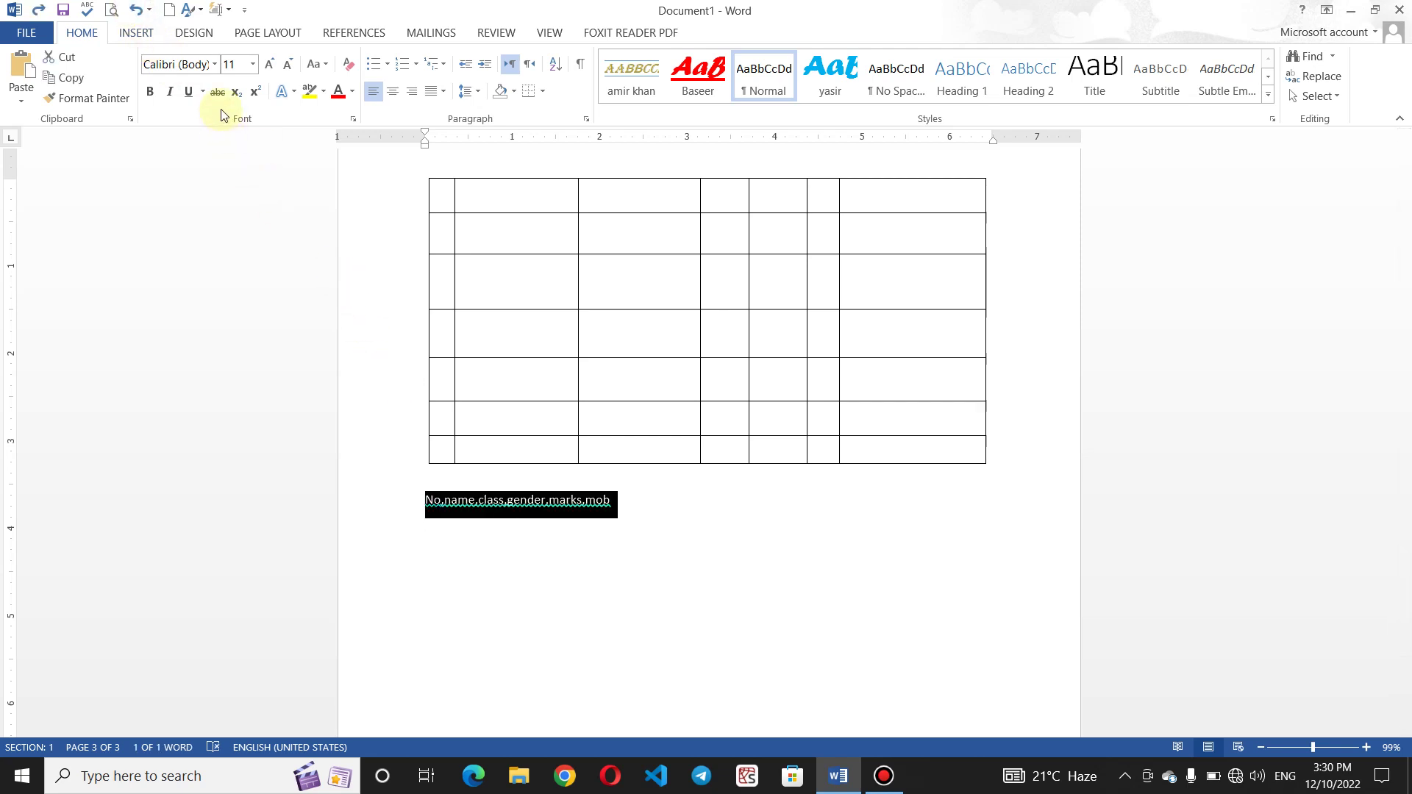
click(146, 38)
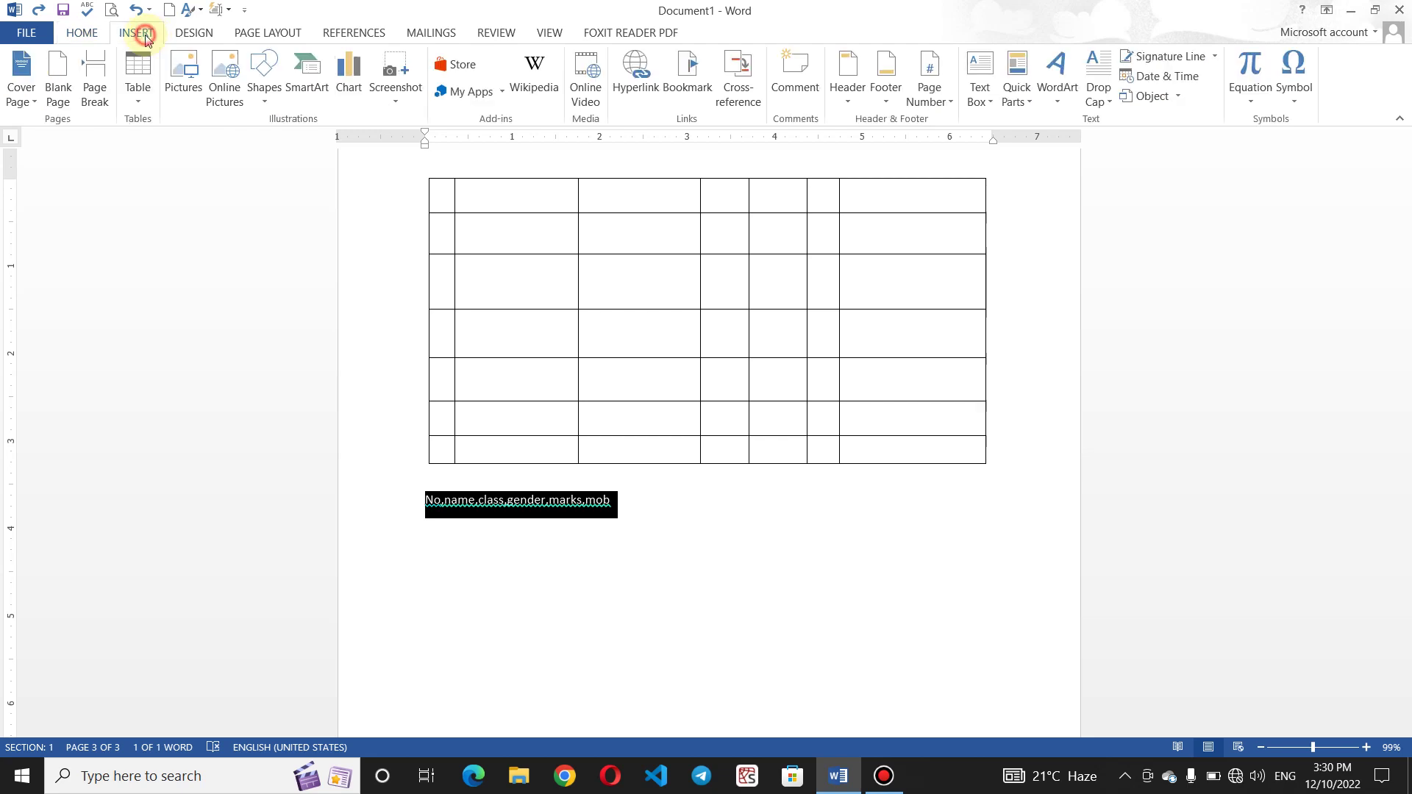
click(135, 103)
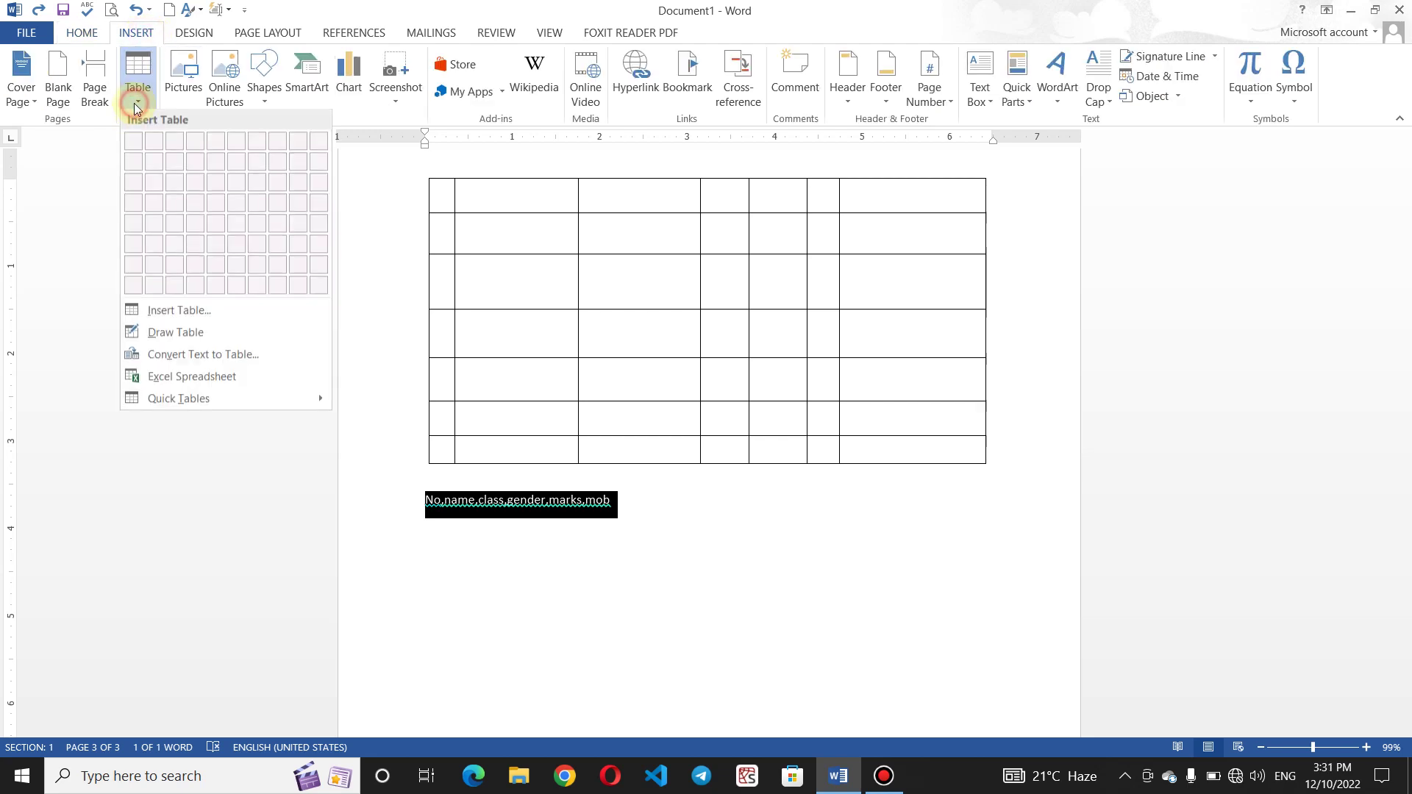
click(176, 356)
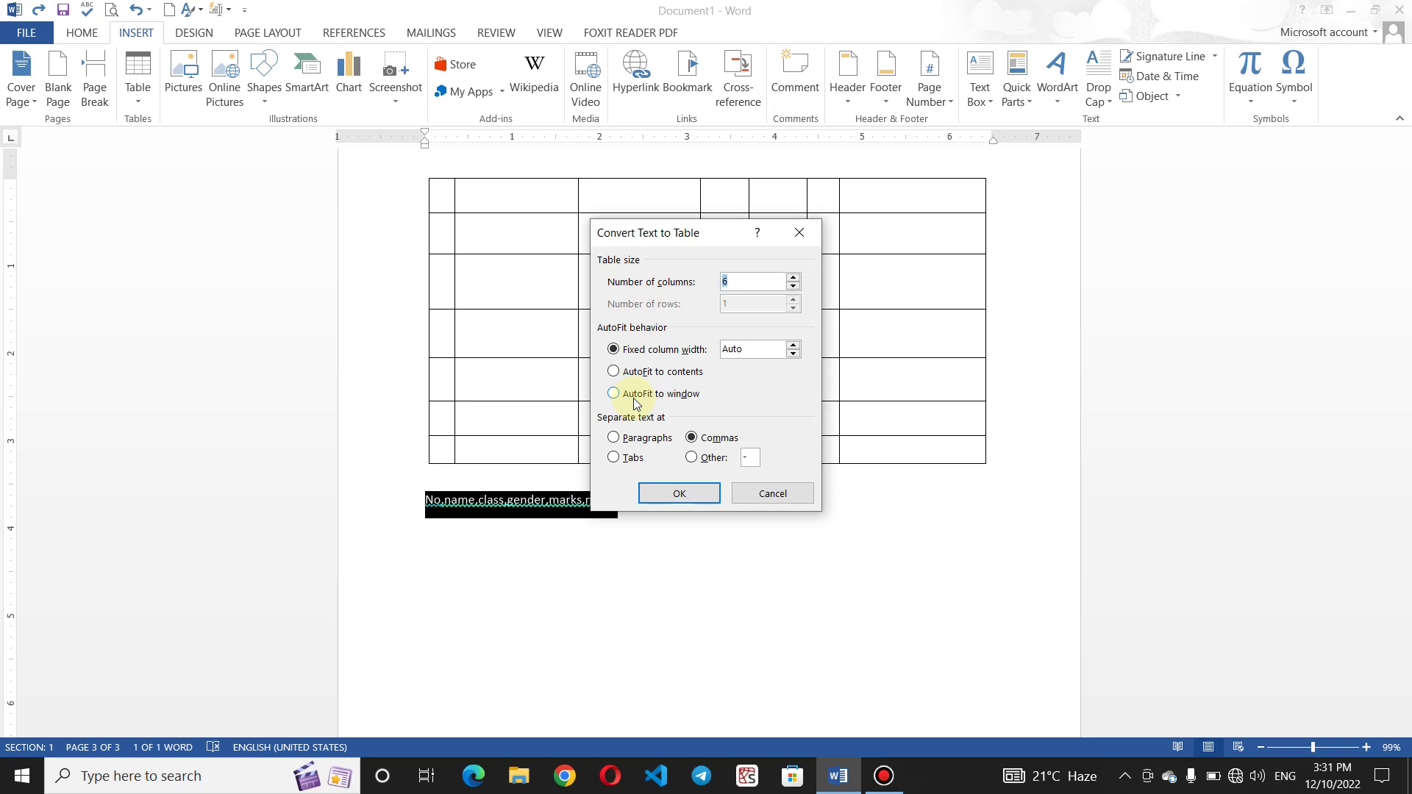
click(793, 346)
click(793, 345)
click(793, 344)
click(793, 344)
click(793, 345)
click(793, 344)
click(670, 499)
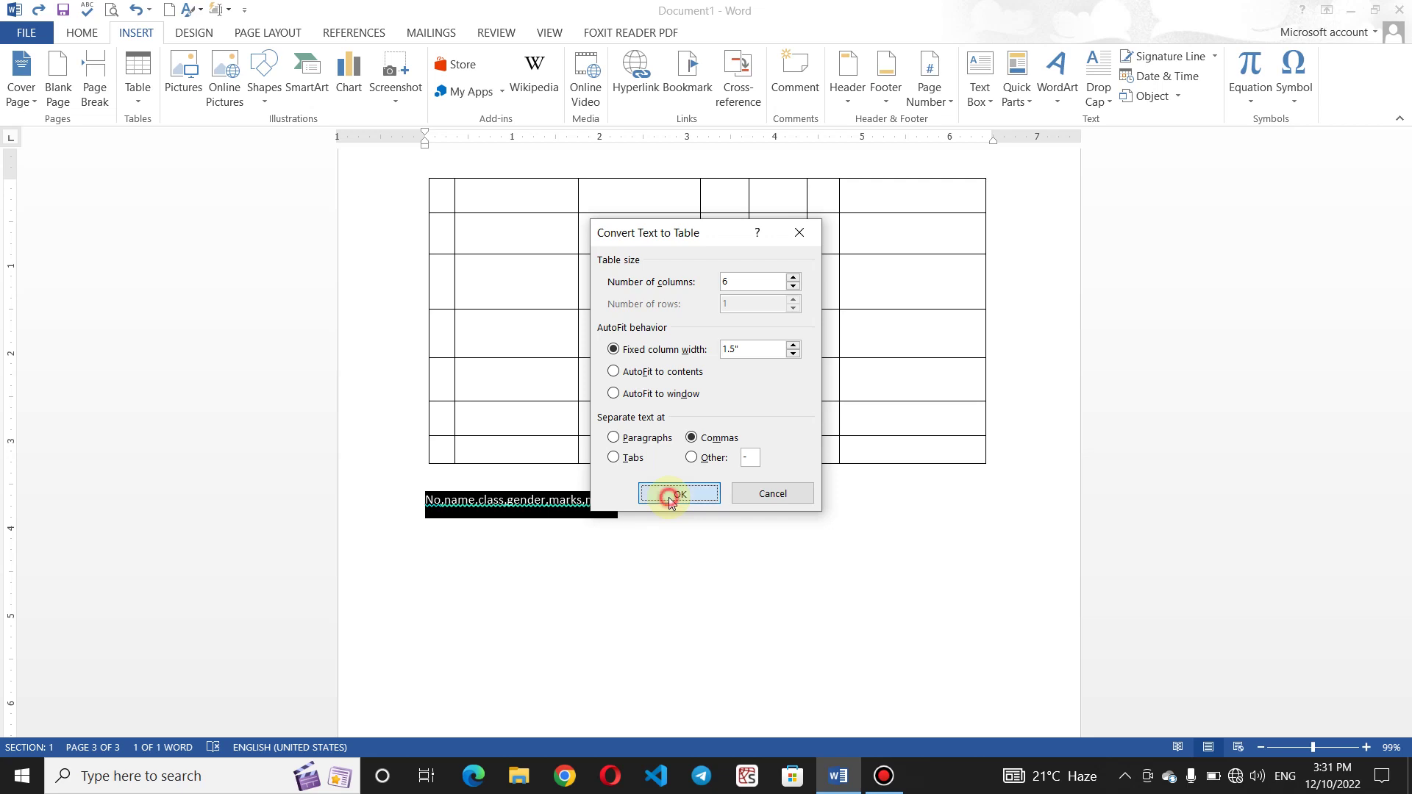
click(640, 556)
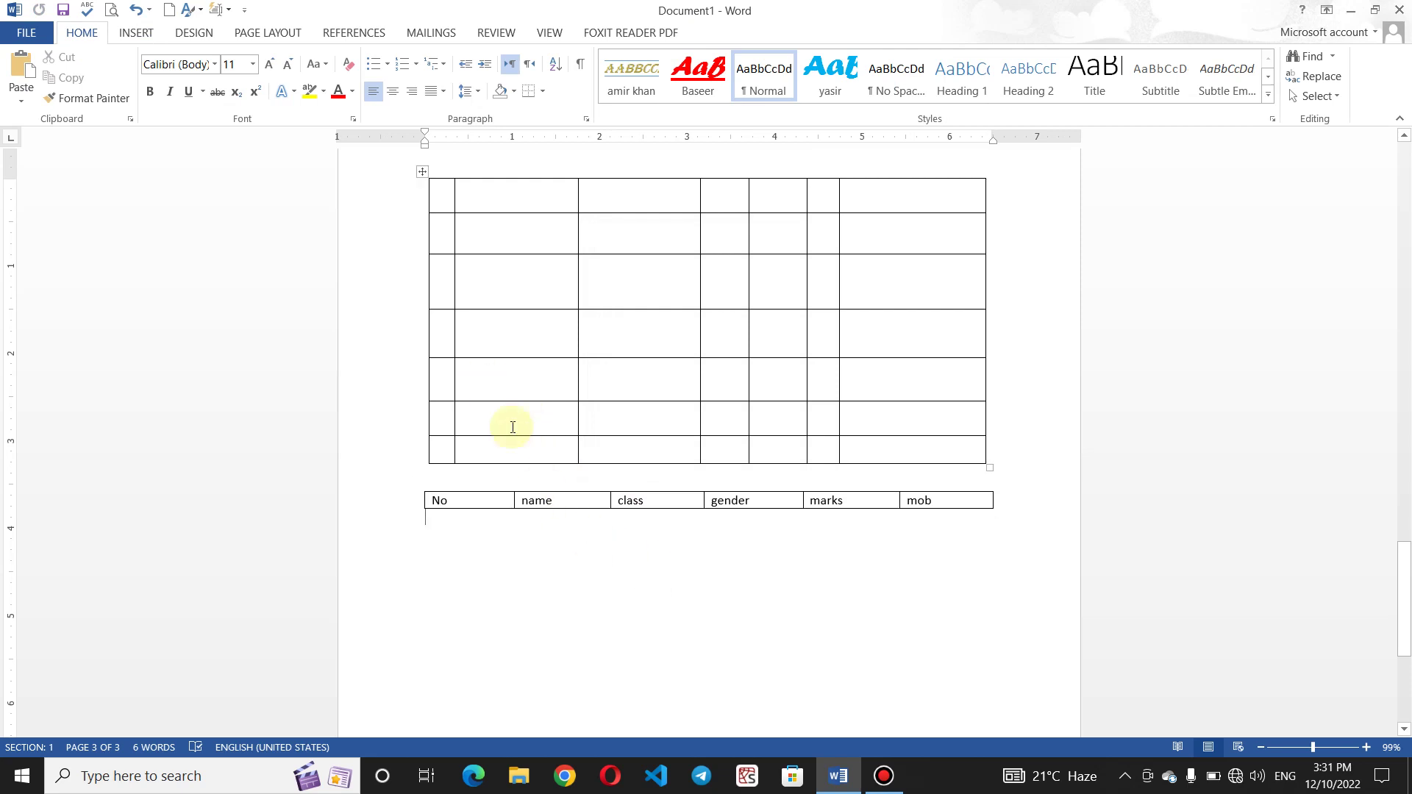
Add about seven empty rows beneath the lower table's header row by tabbing from the Mob cell
click(116, 37)
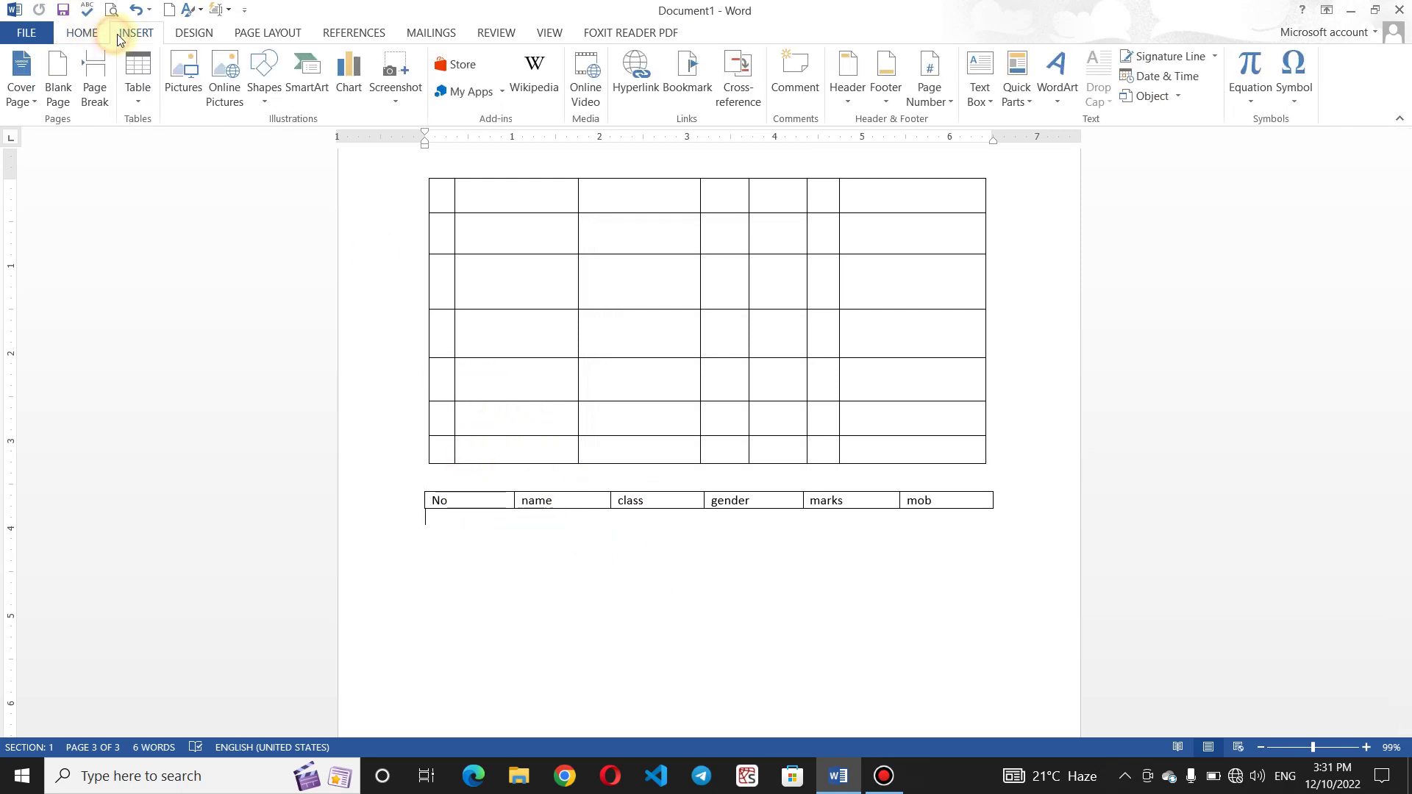
click(136, 103)
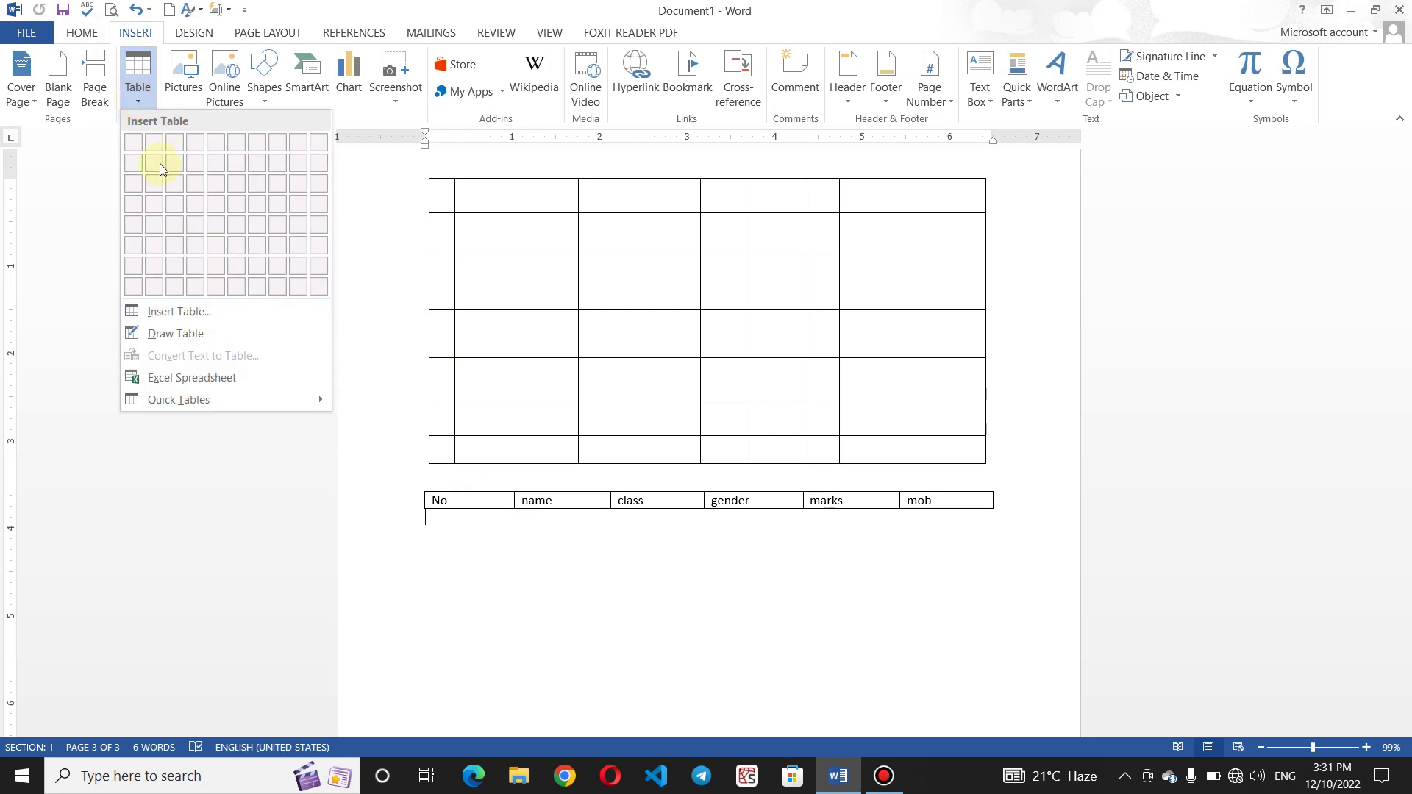
click(443, 552)
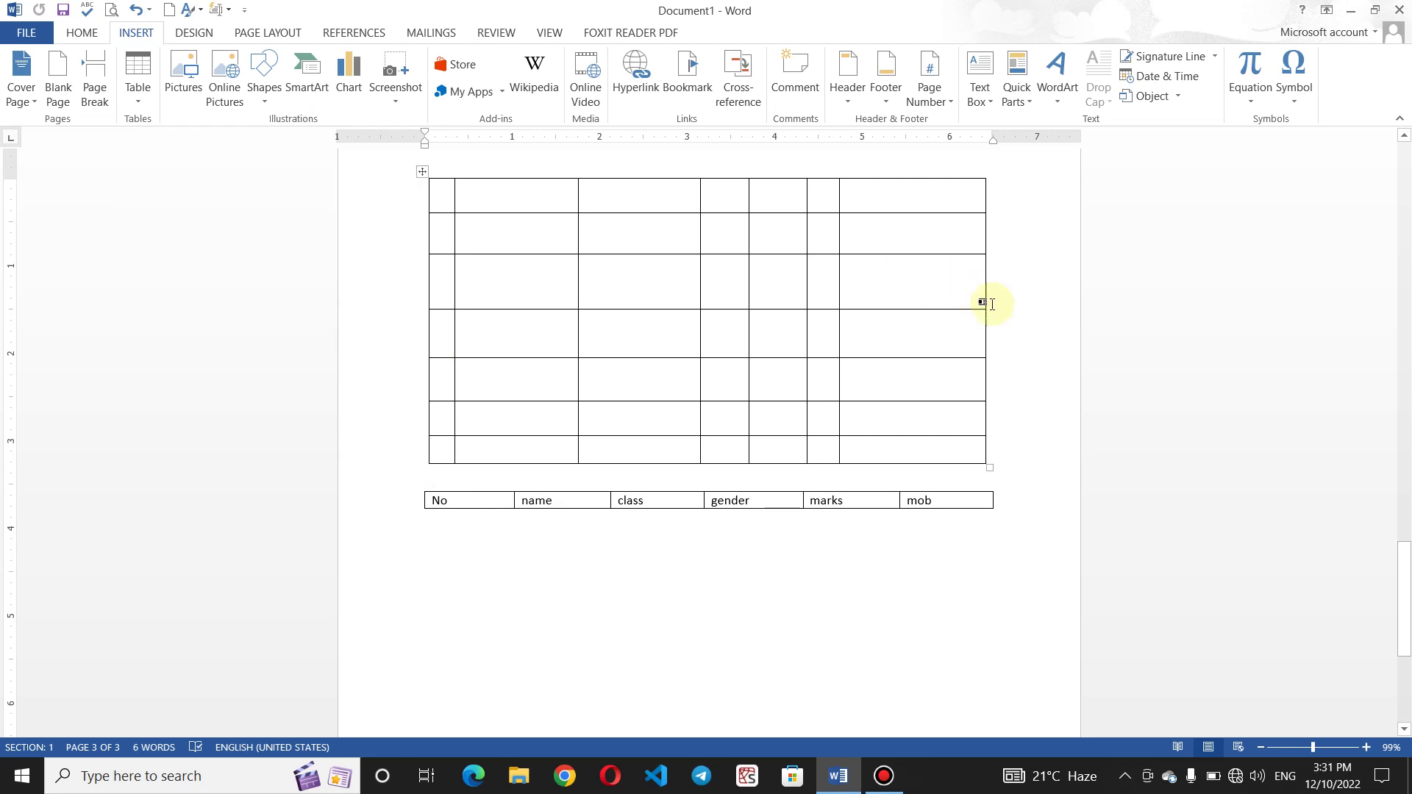
click(937, 502)
key(Tab)
key(Tab)
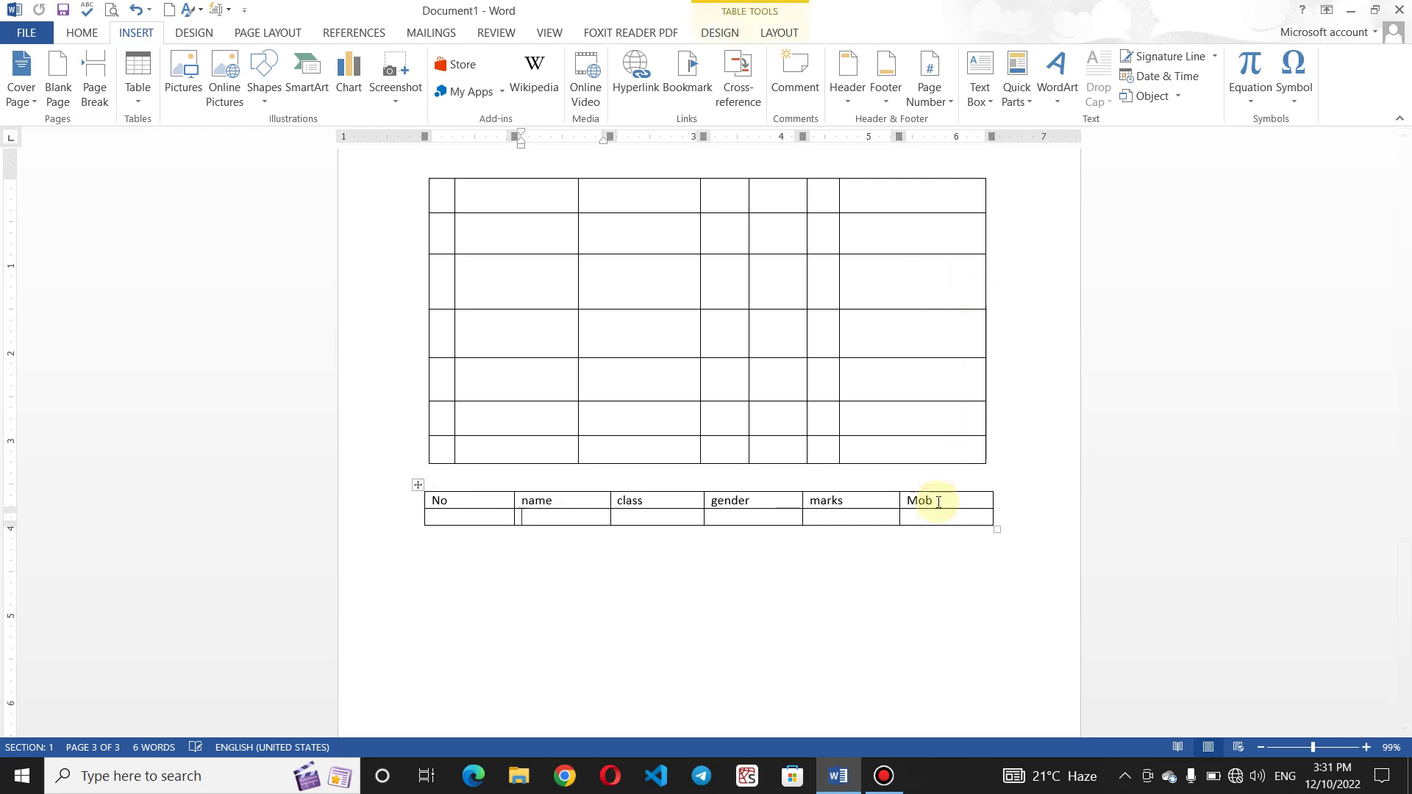
key(Tab)
key(Tab)
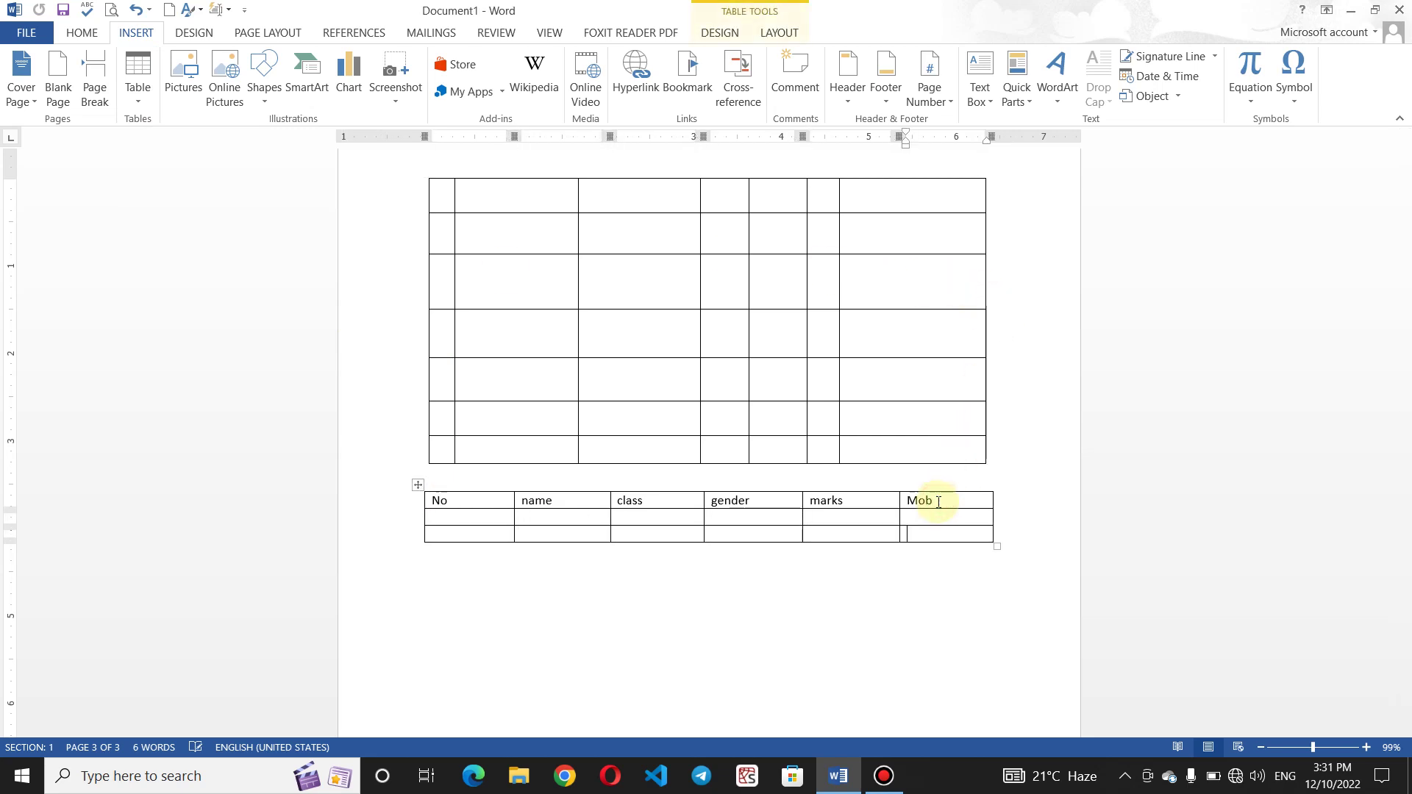
key(Tab)
key(Tab)
key(Tab)
key(Tab)
key(Tab)
key(Tab)
key(Tab)
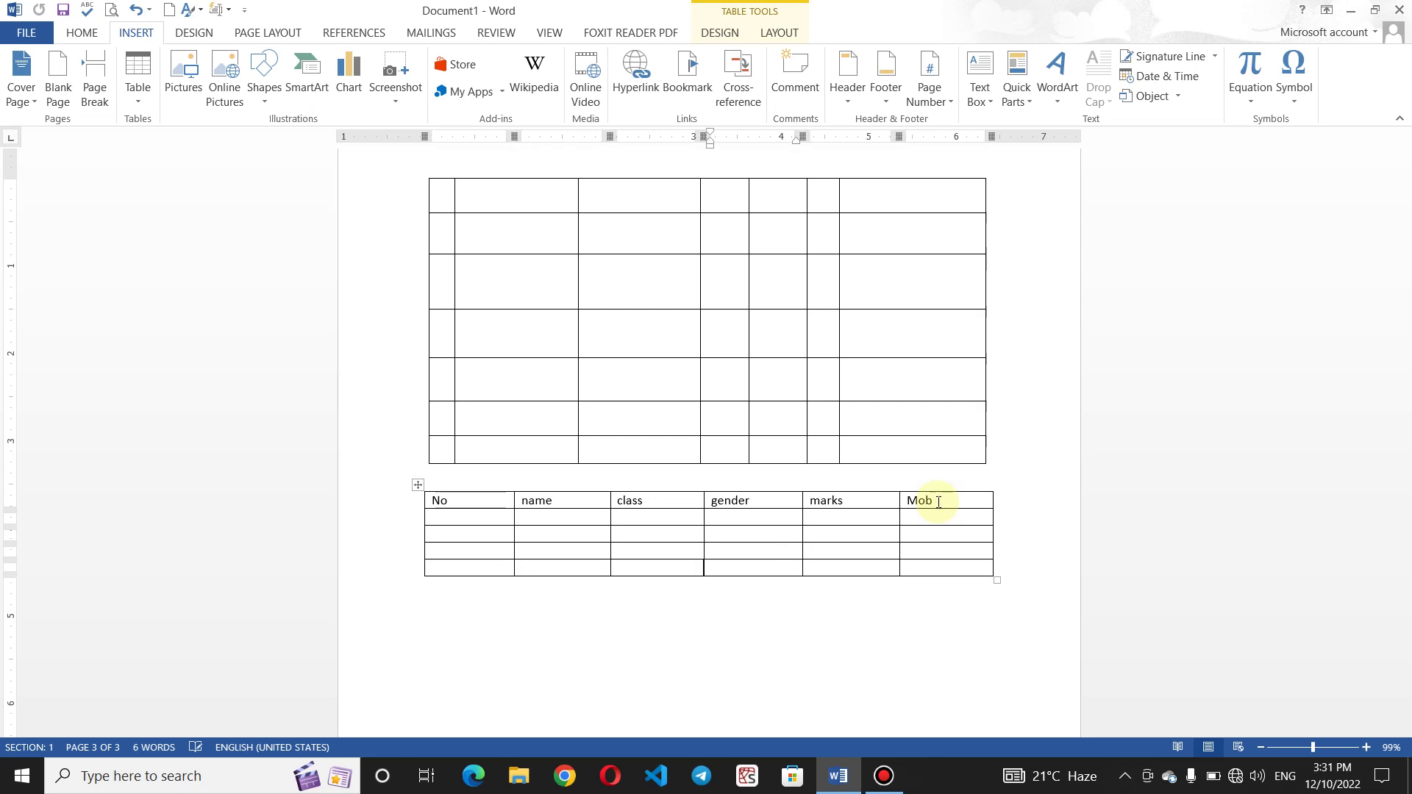
key(Tab)
key(Tab)
key(Tab)
key(Tab)
key(Tab)
key(Tab)
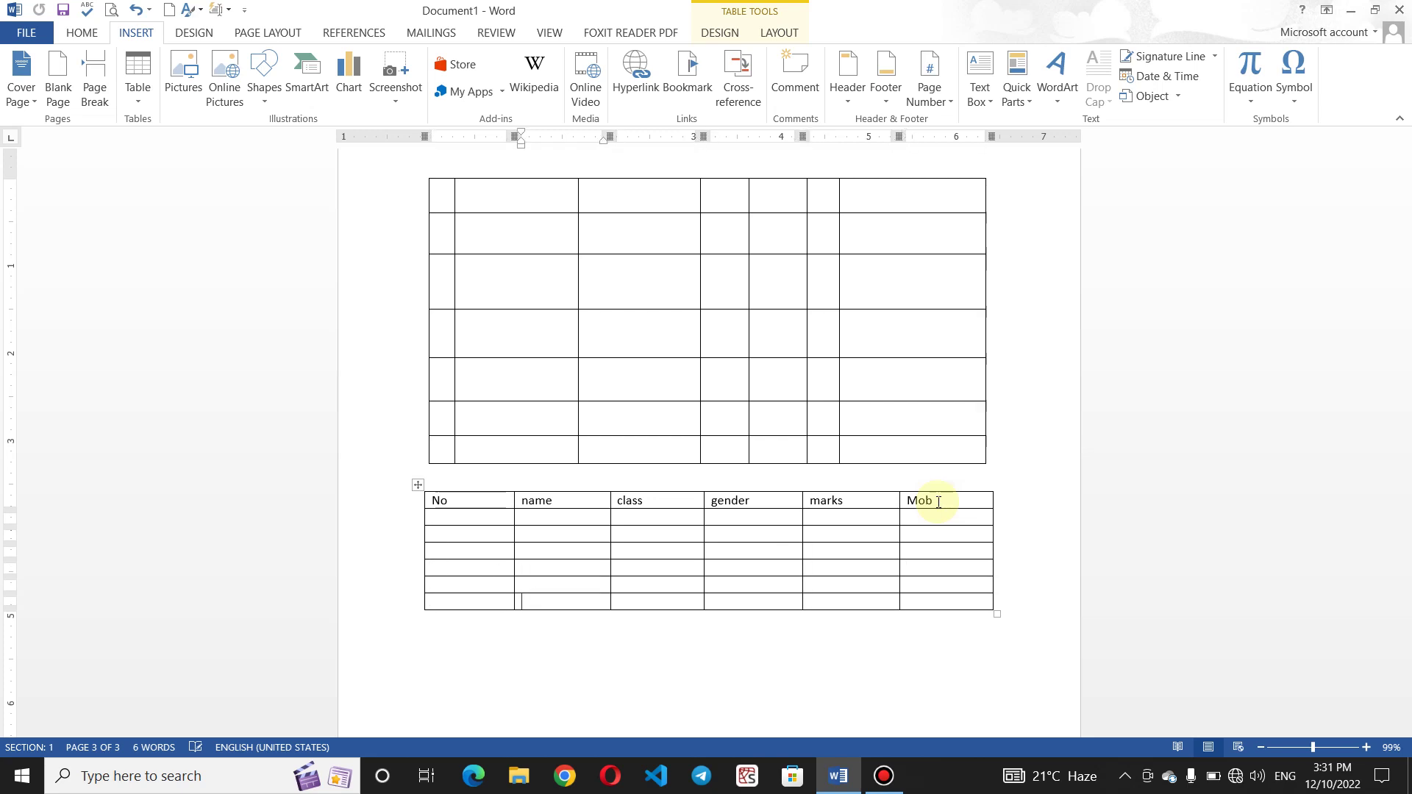
key(Tab)
key(Tab)
key(Tab)
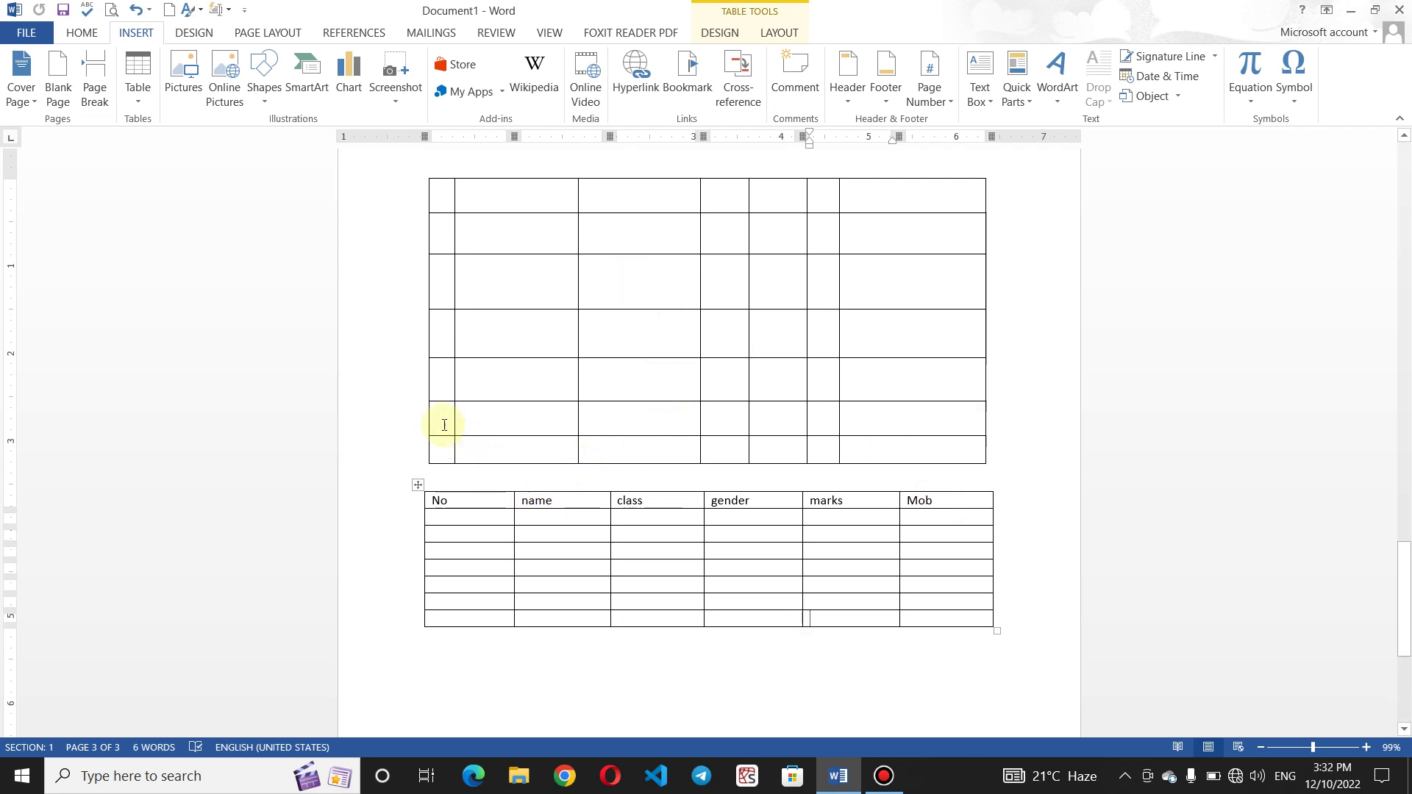
click(128, 100)
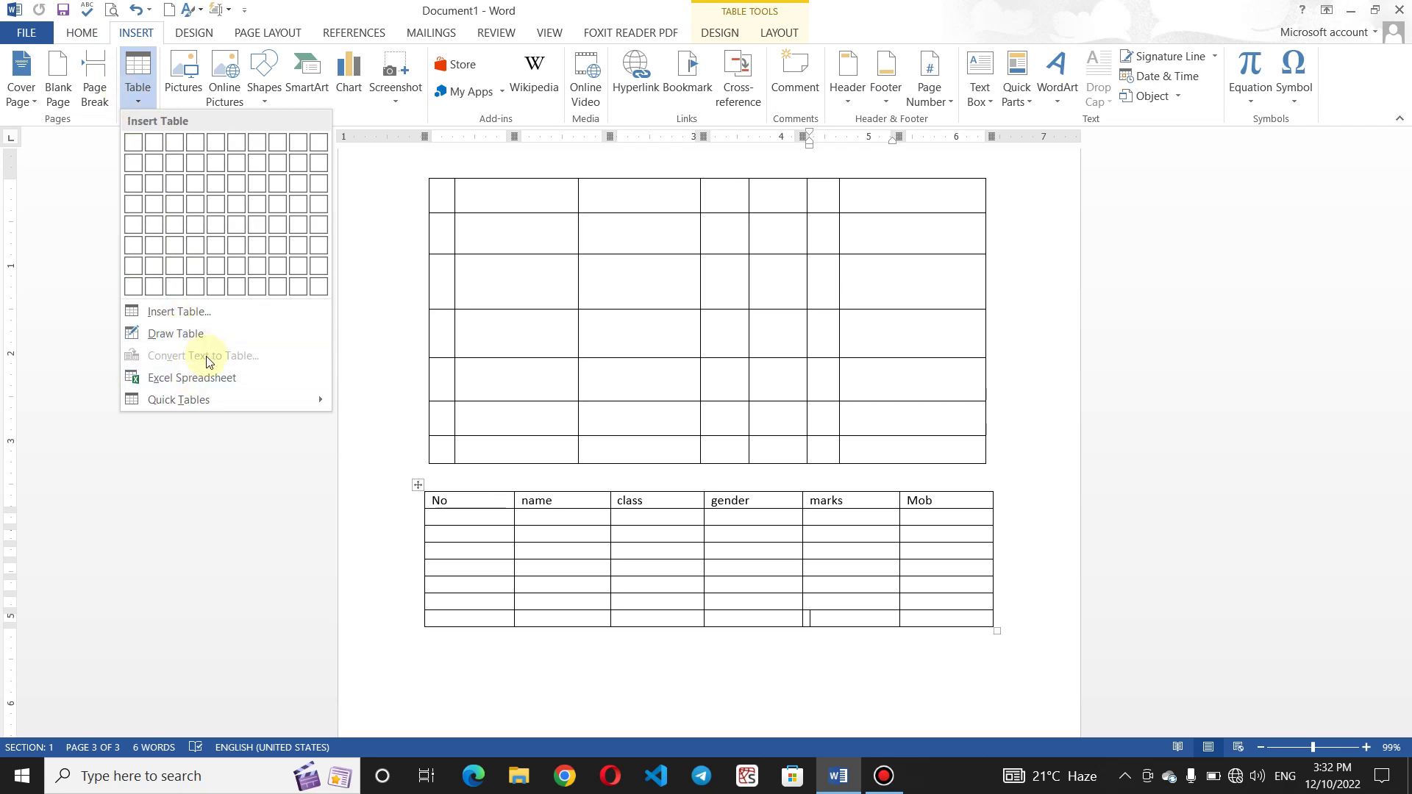
Embed an Excel worksheet and enter the headers No and Name in A1 and B1
click(249, 377)
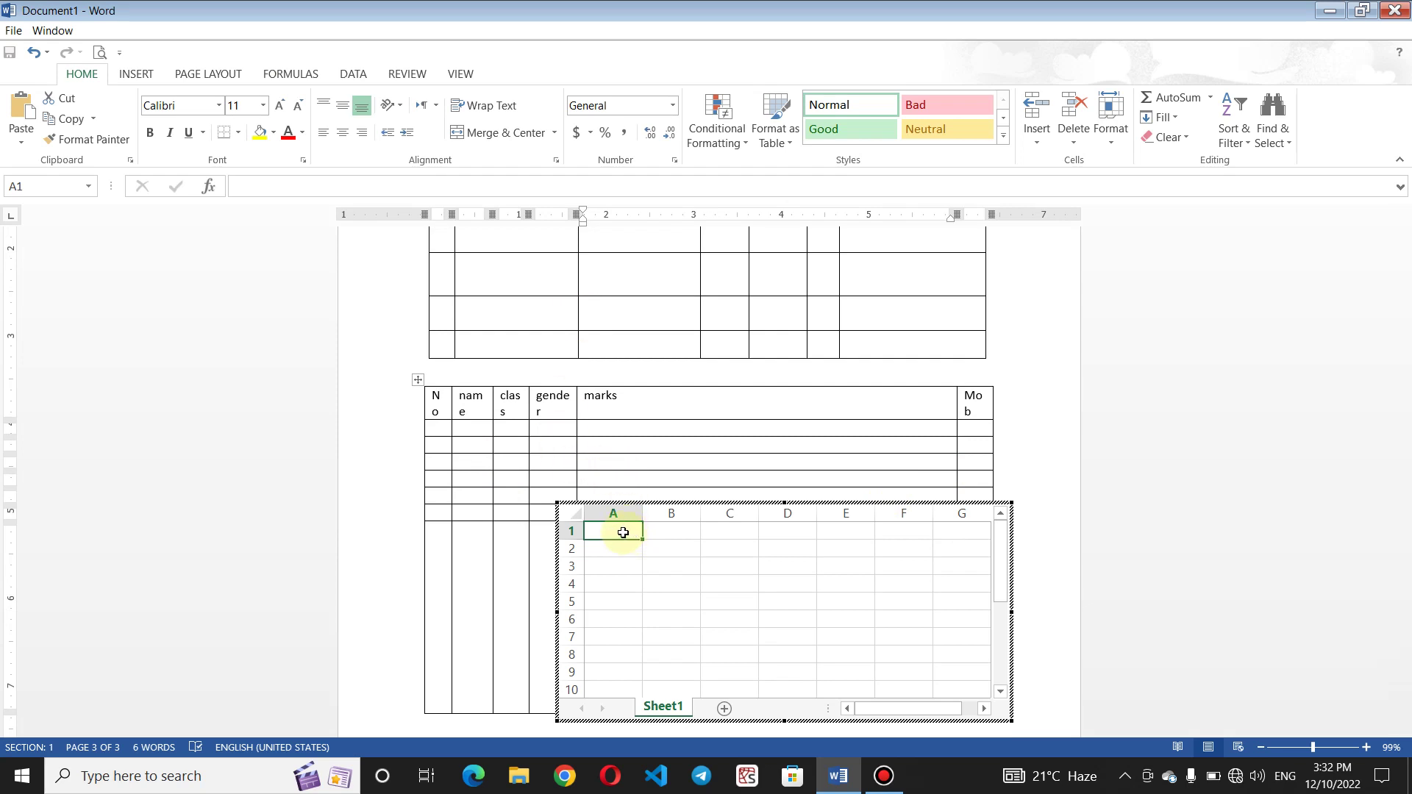
drag(622, 531, 616, 533)
text(No)
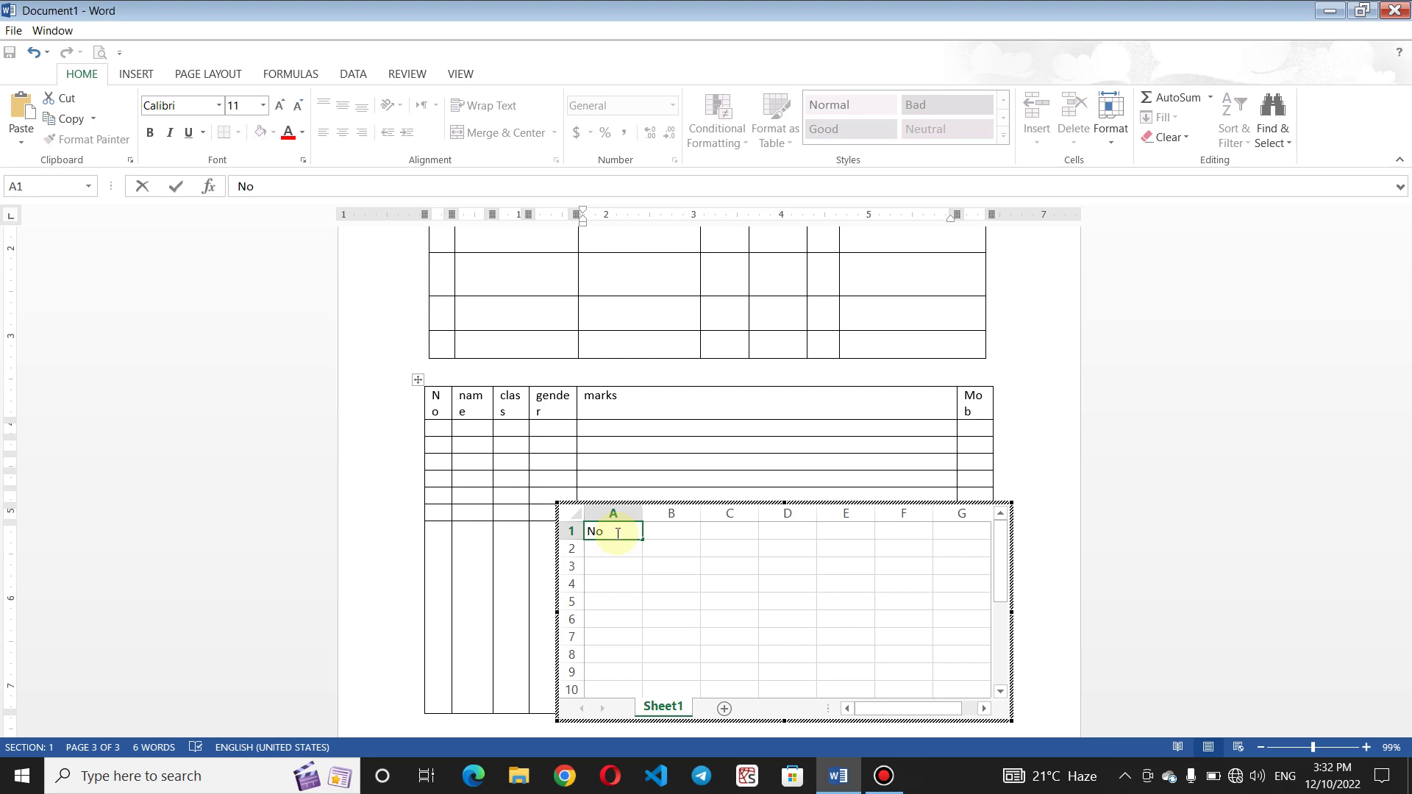
key(Tab)
text(Na)
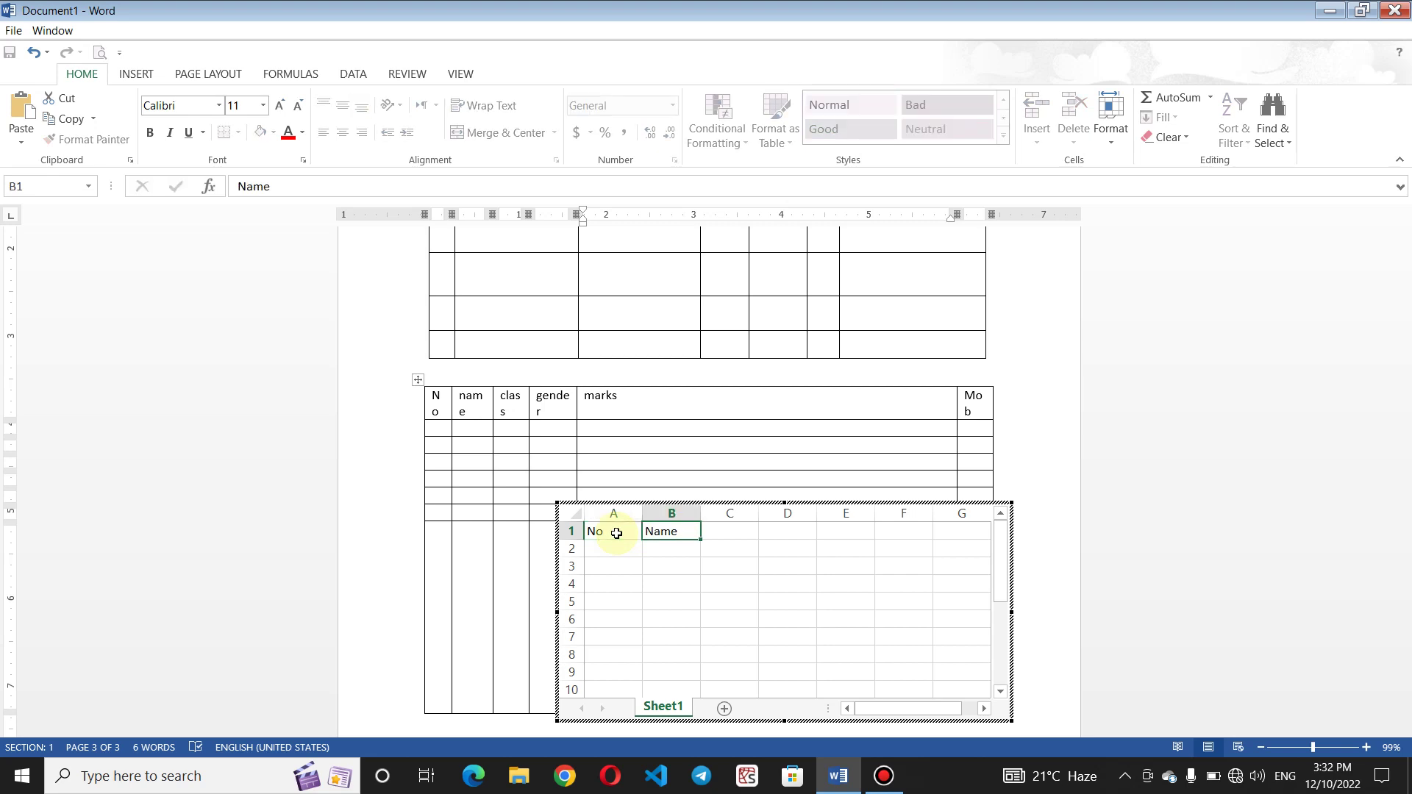
key(Tab)
Enter the headers Class, Gender, marks and Mob in C1:F1, then return to A1
text(Cl)
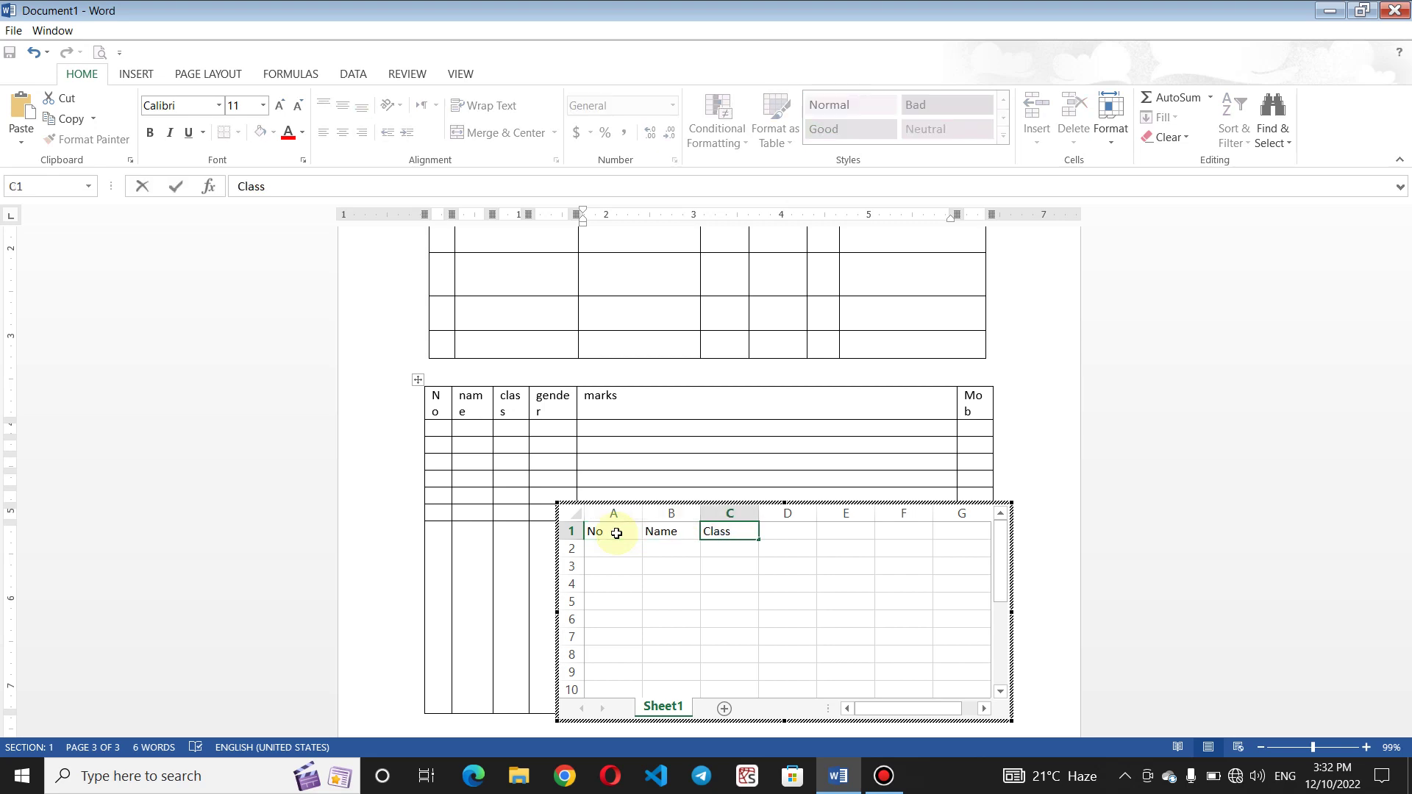
key(Tab)
text(Masr)
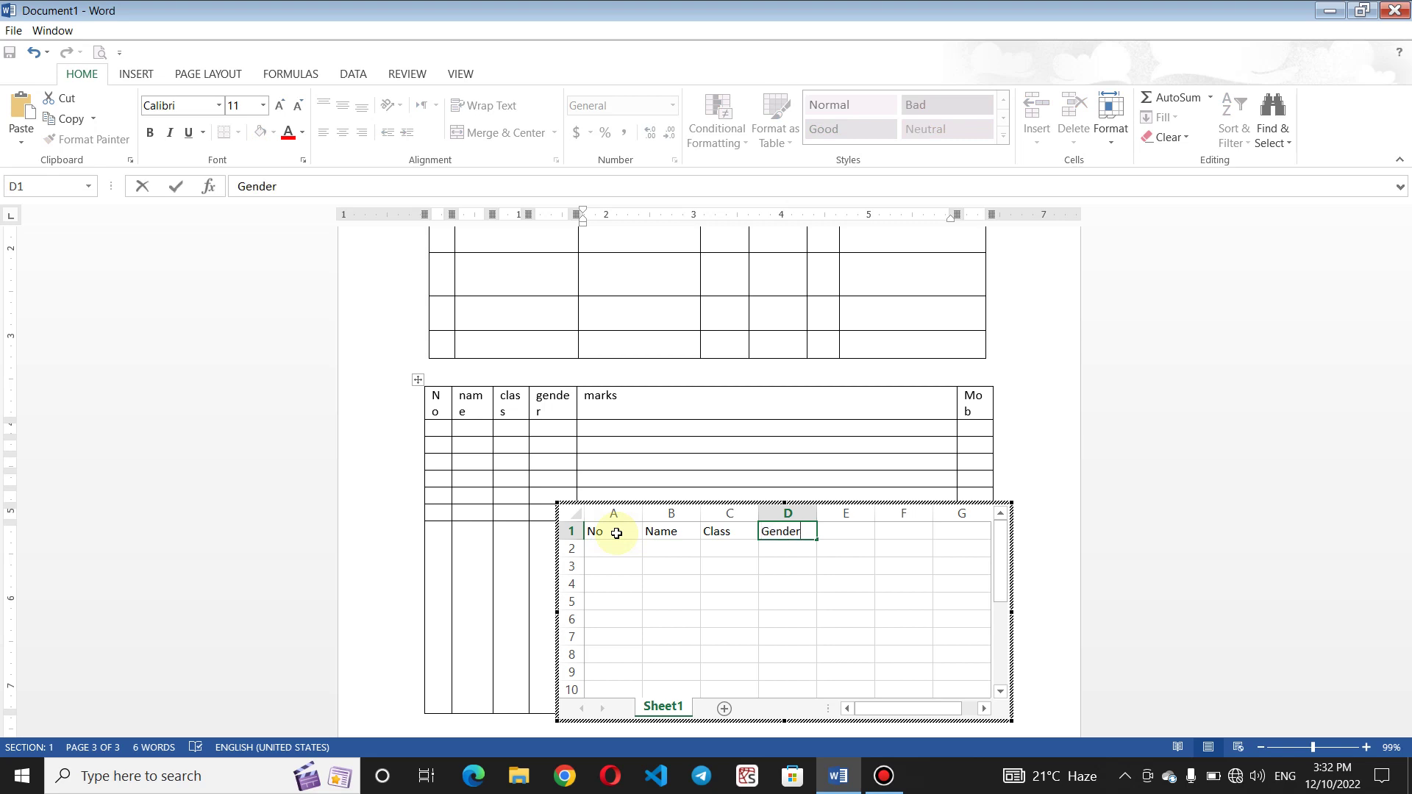
key(Tab)
text(Clas)
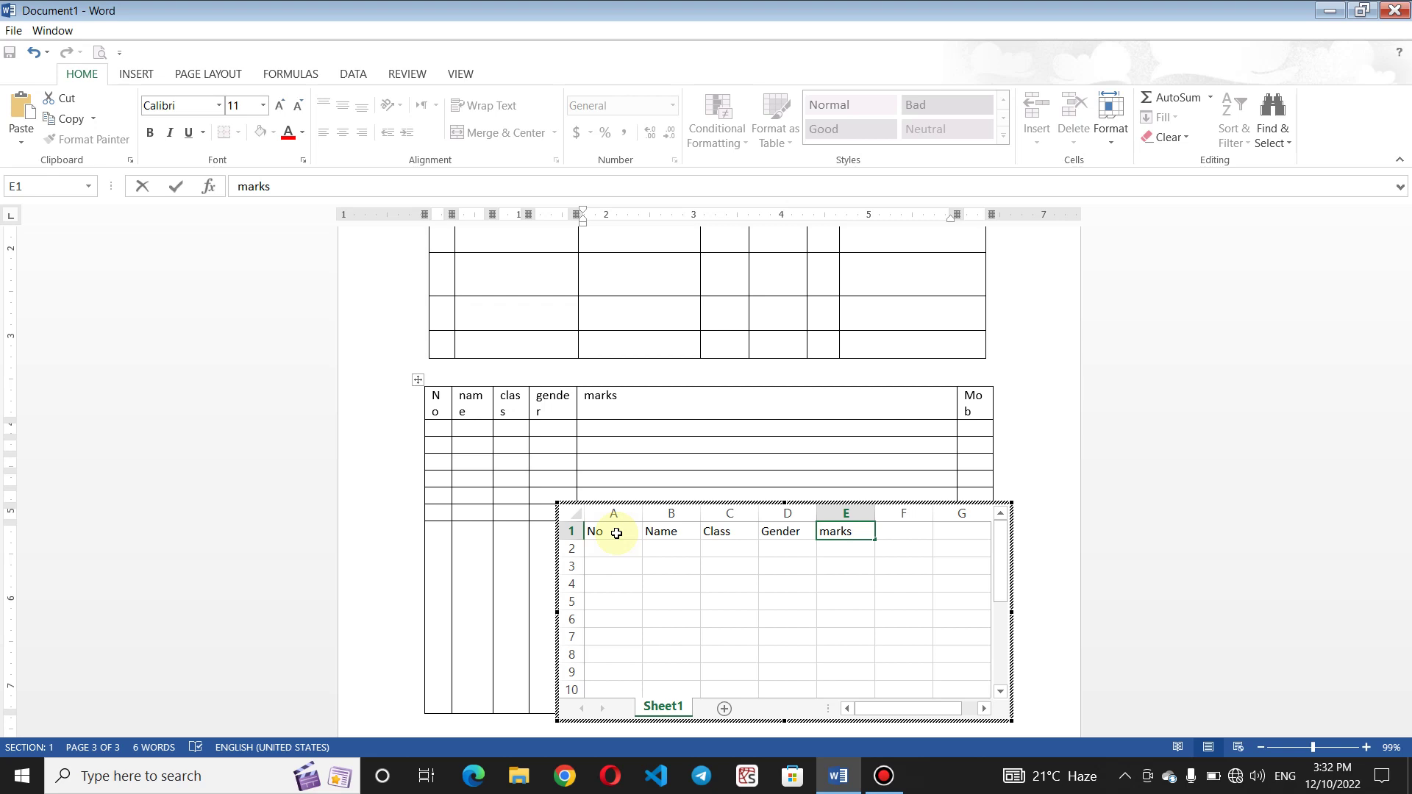
key(Tab)
text(m)
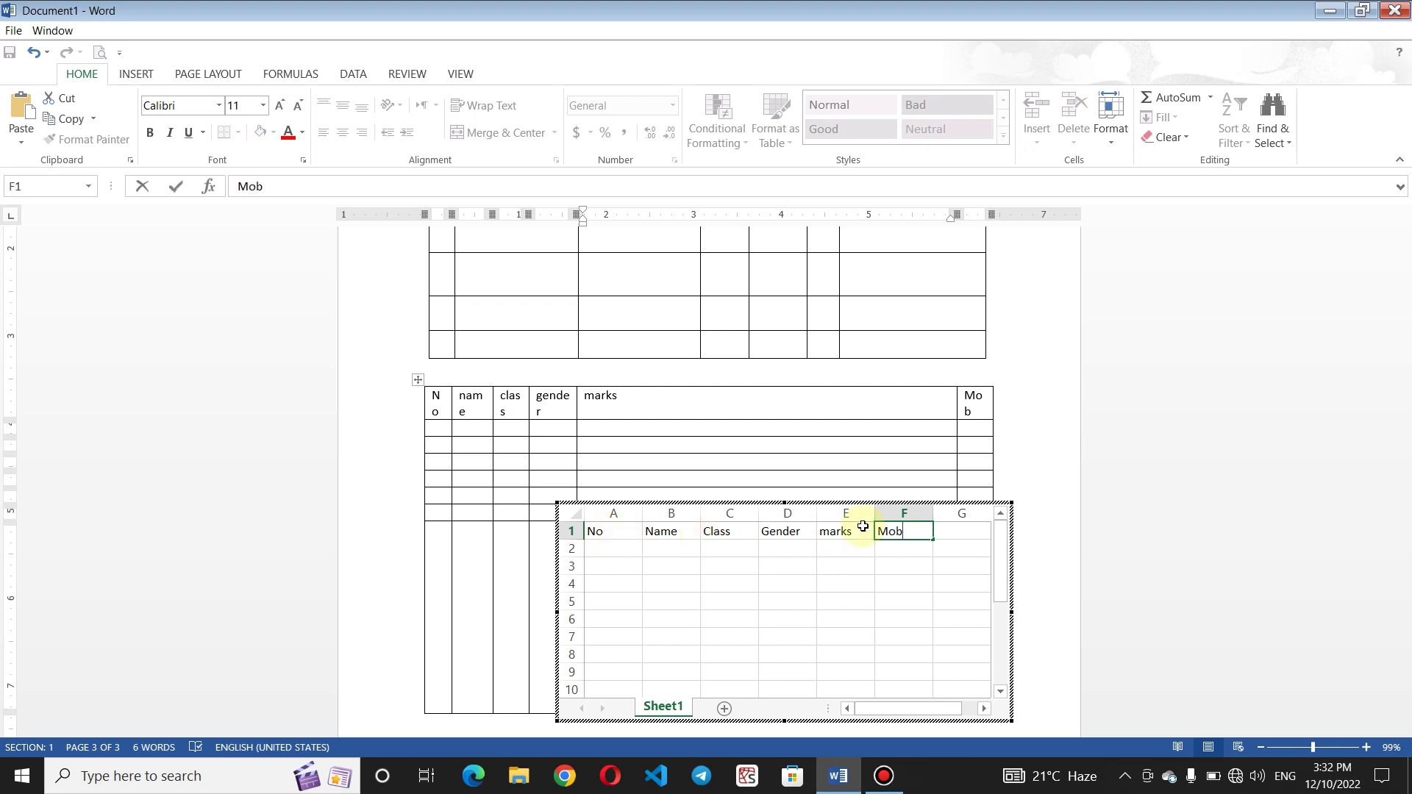
click(605, 530)
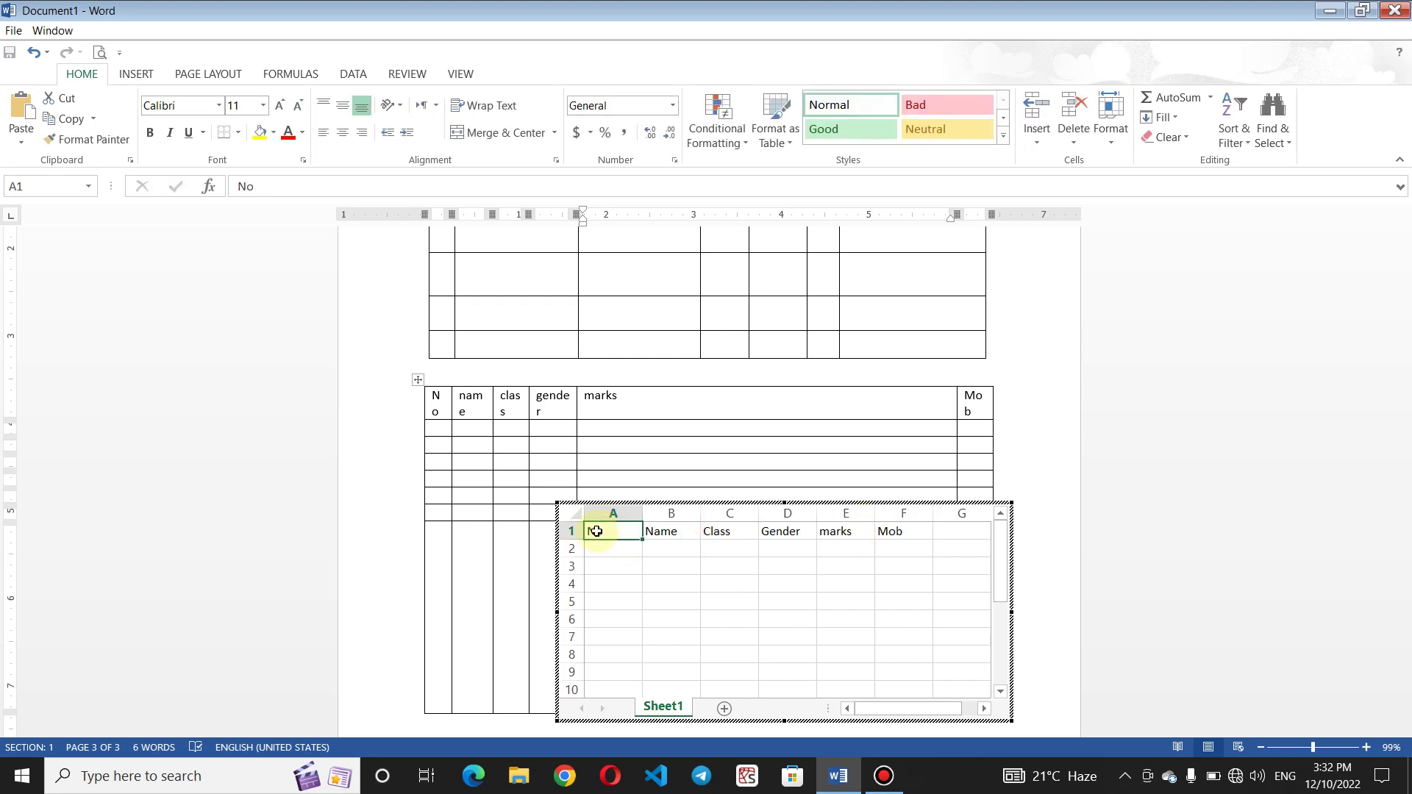
Give cells A1:F10 all borders and the pink Bad cell style
drag(596, 531, 892, 687)
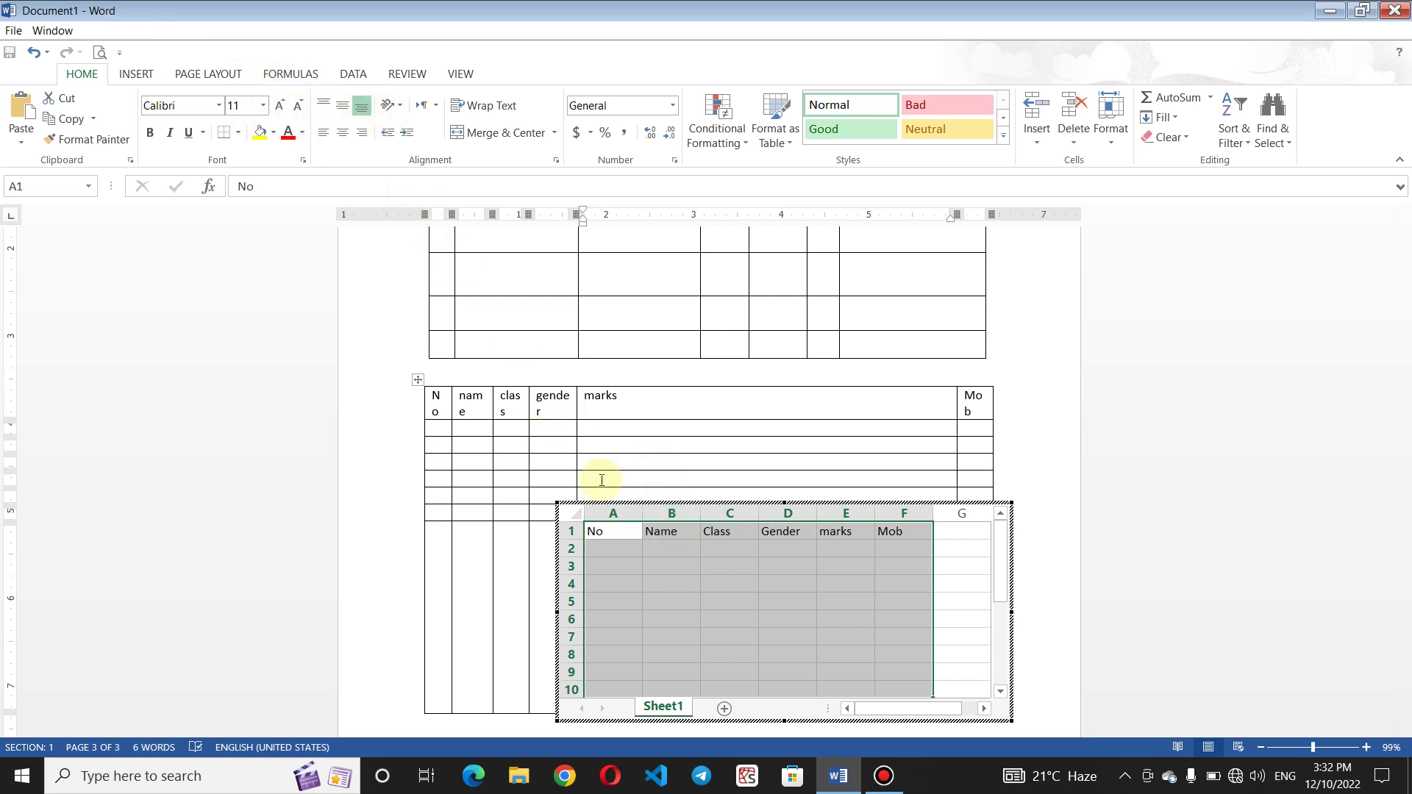
click(242, 134)
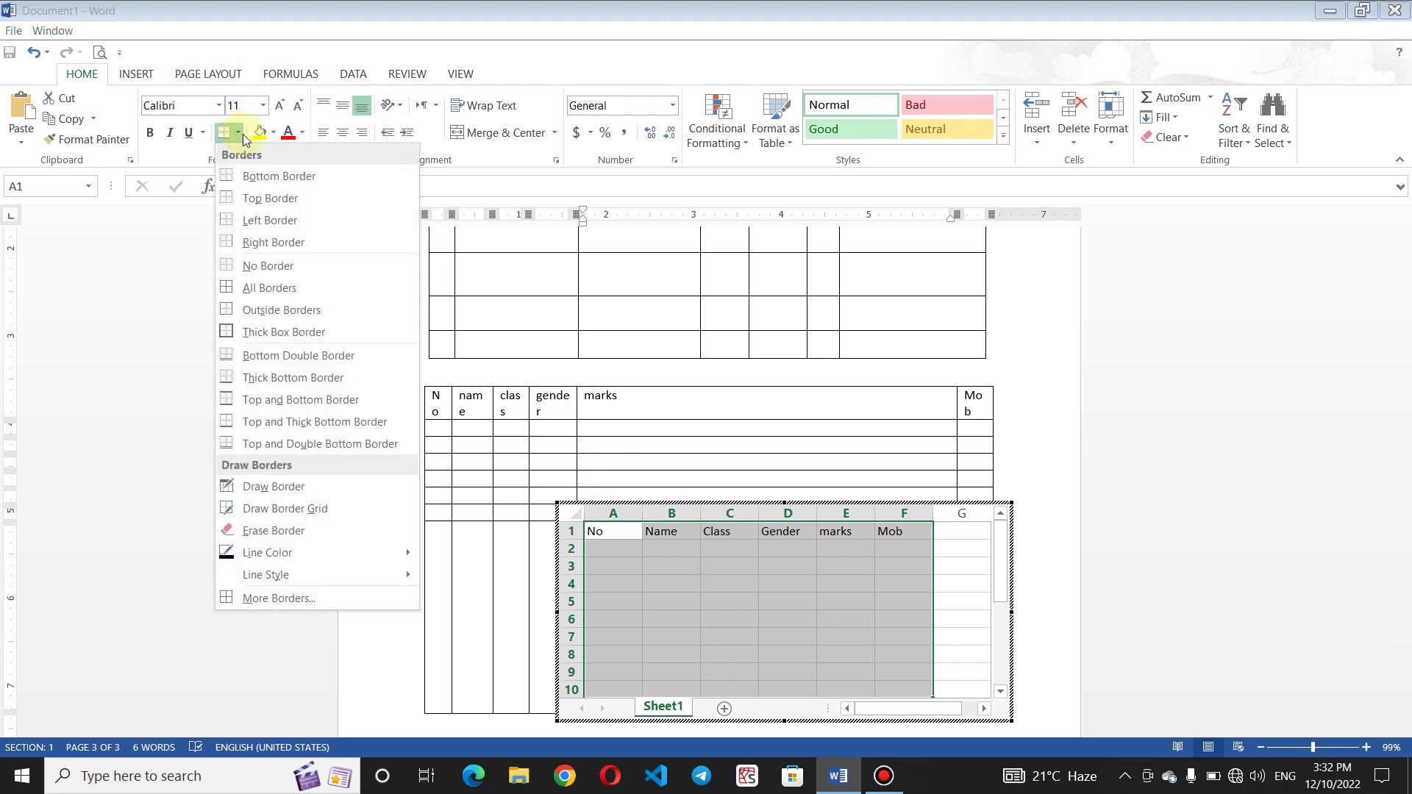
click(267, 289)
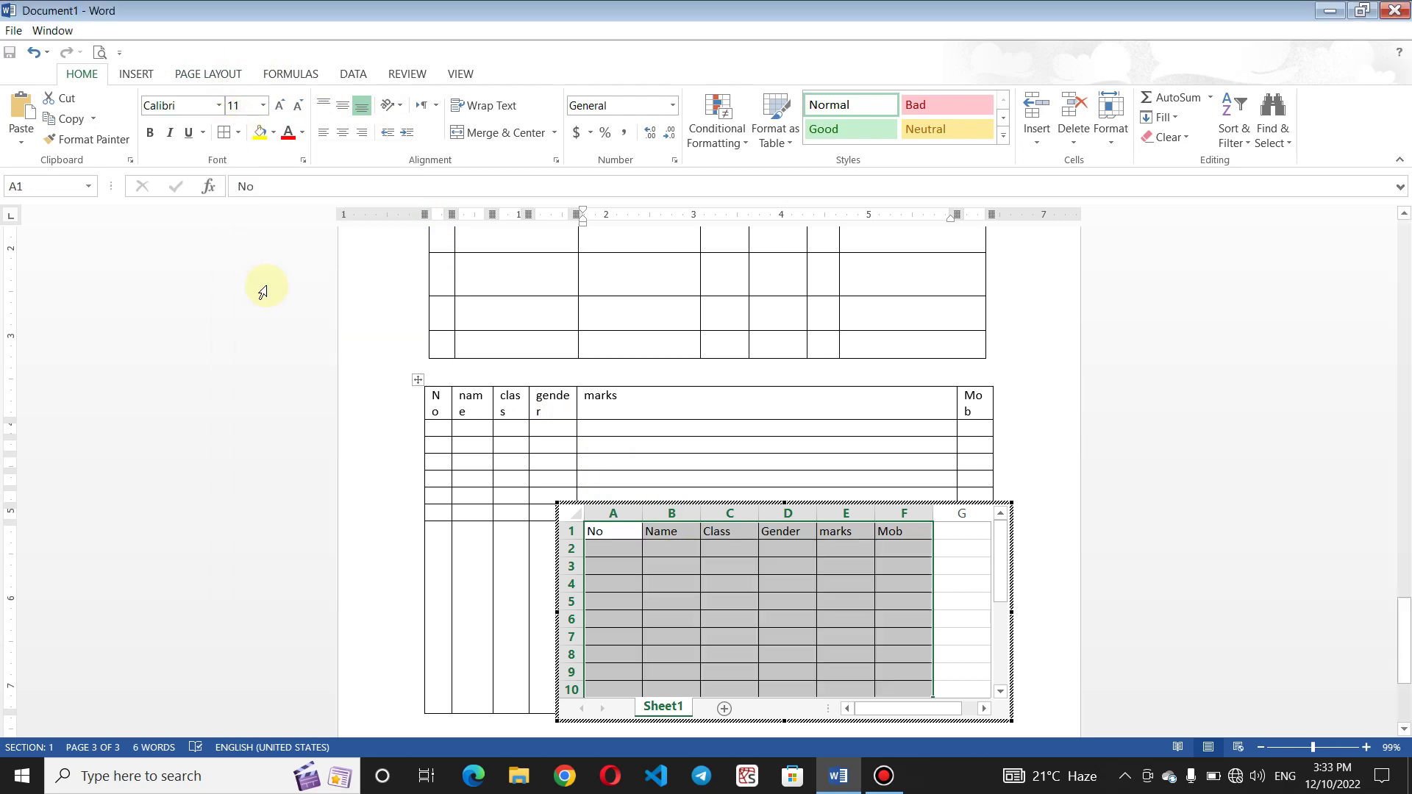
click(937, 111)
click(750, 581)
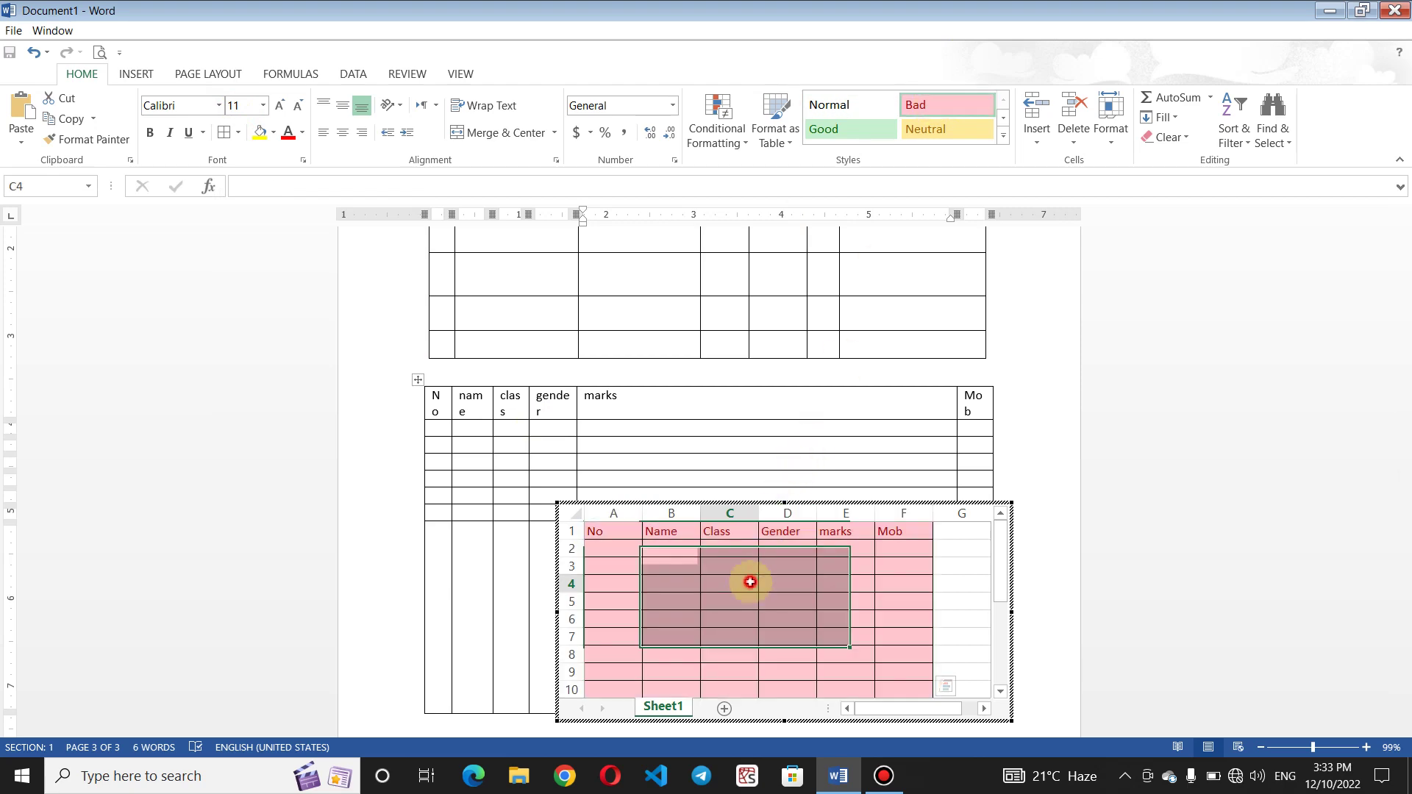
Add a page break below the table and embed a new blank Excel spreadsheet
click(885, 390)
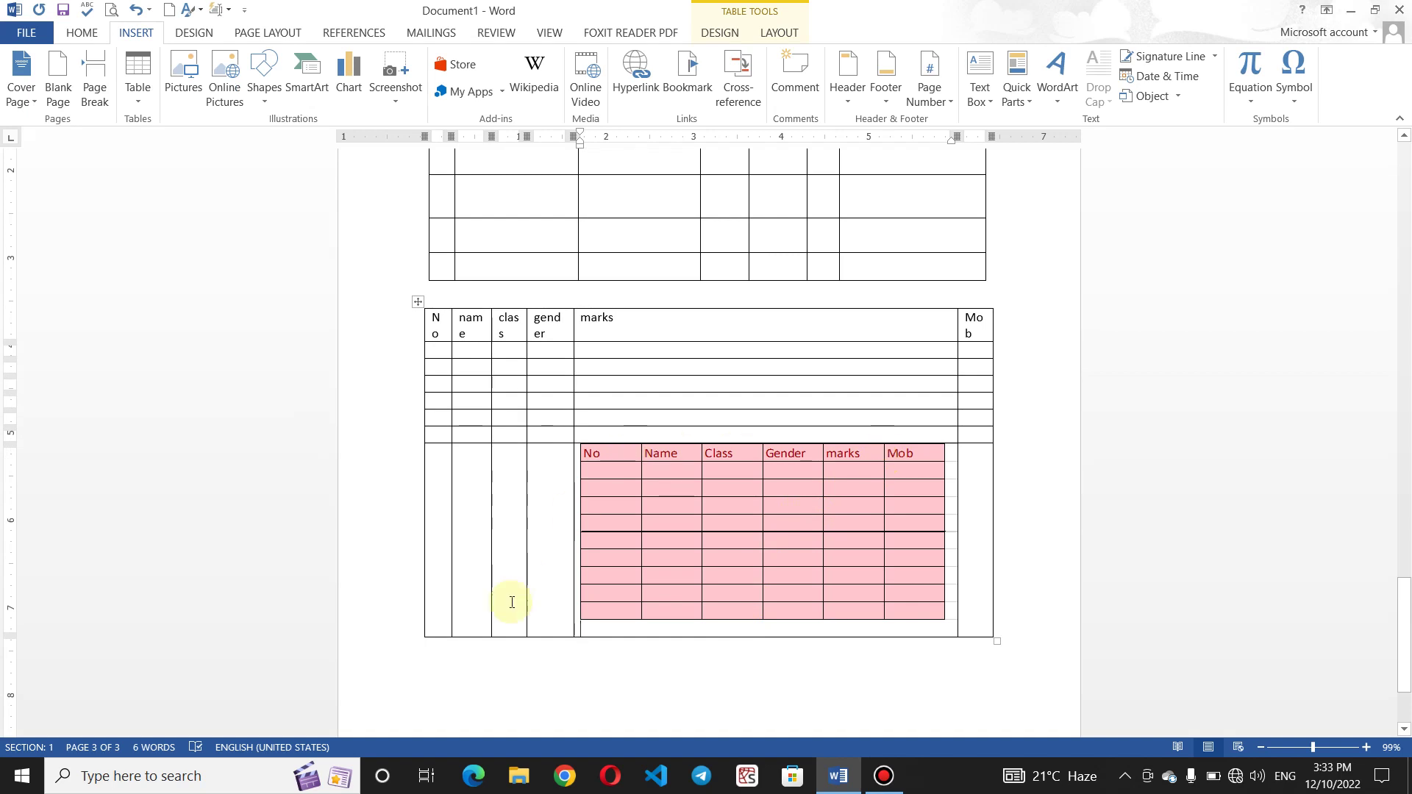
click(434, 693)
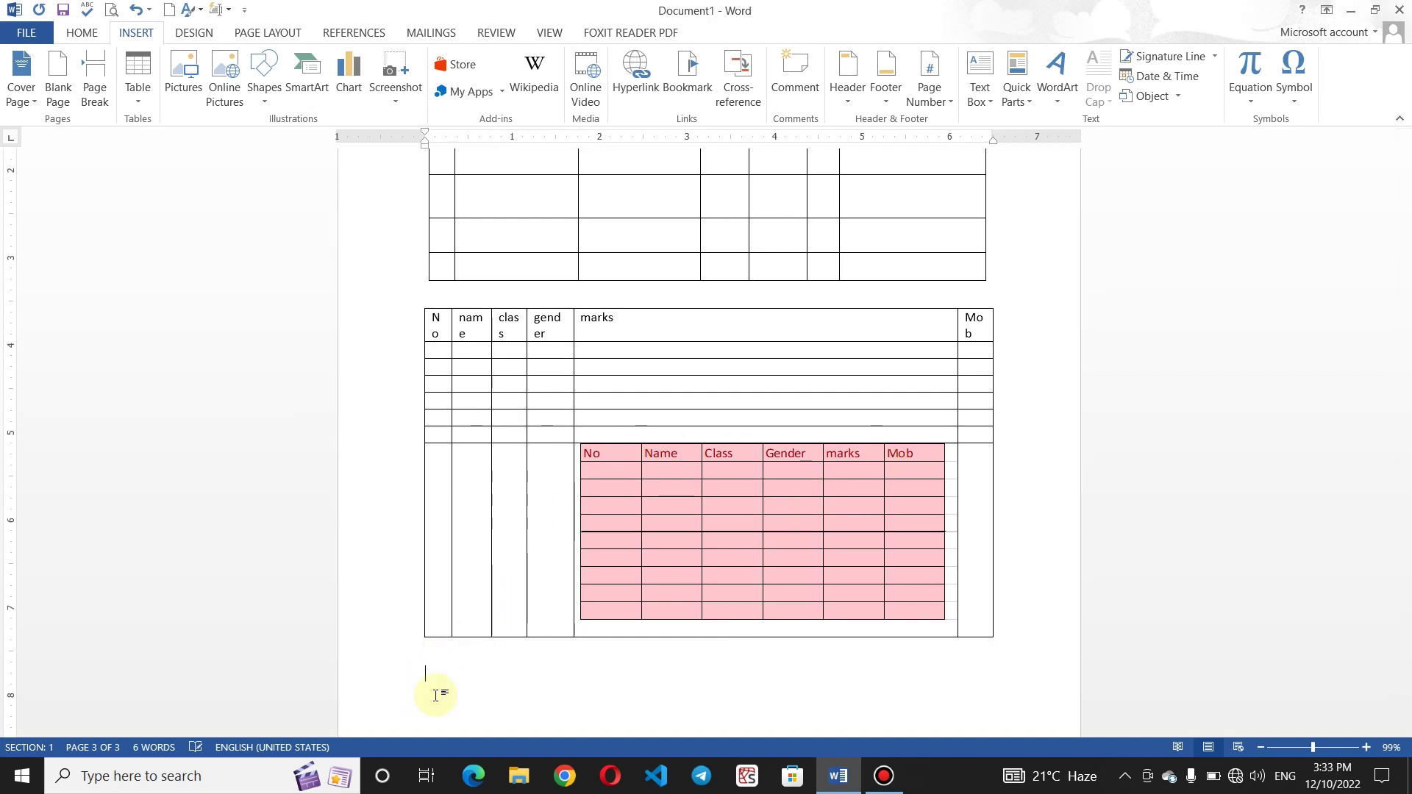
key(ctrl+Return)
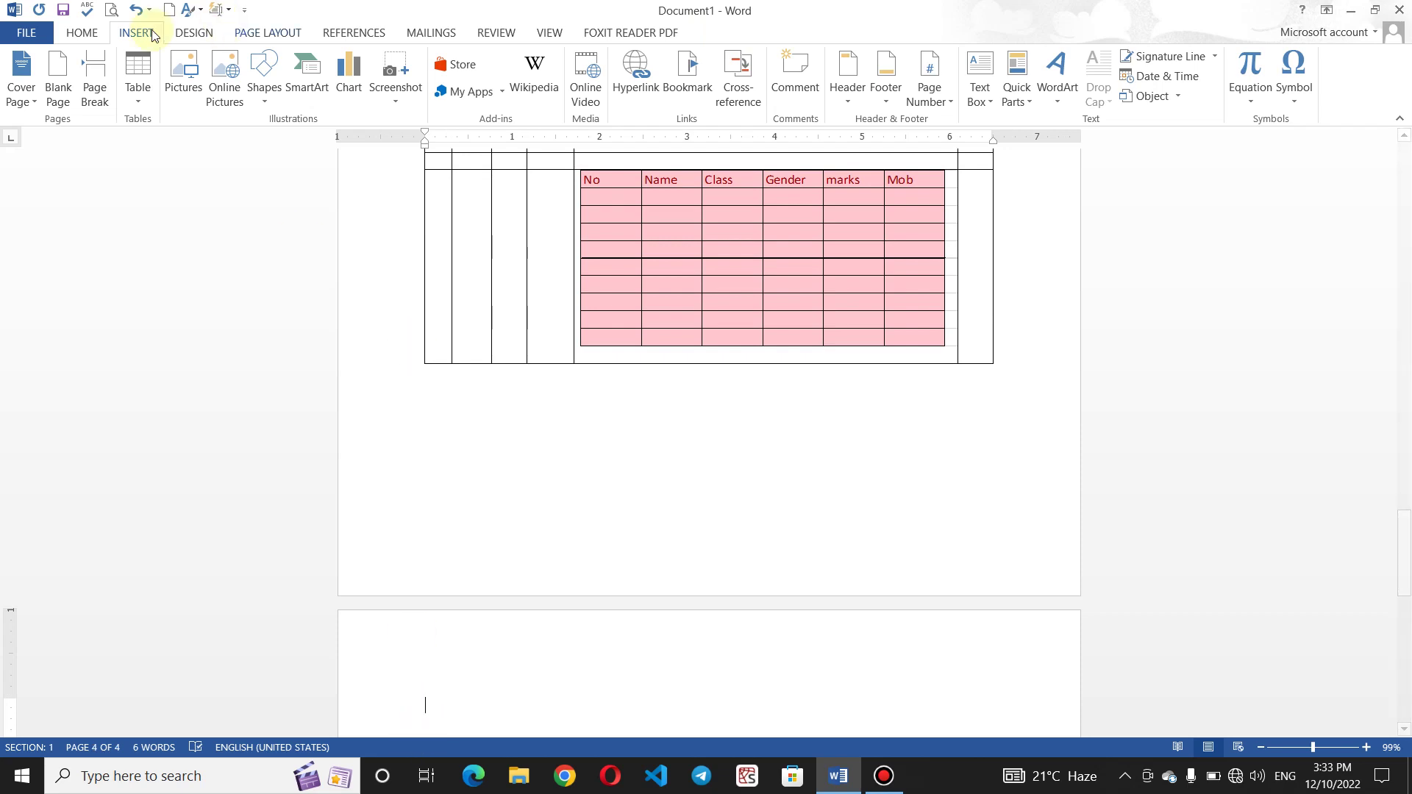
click(143, 102)
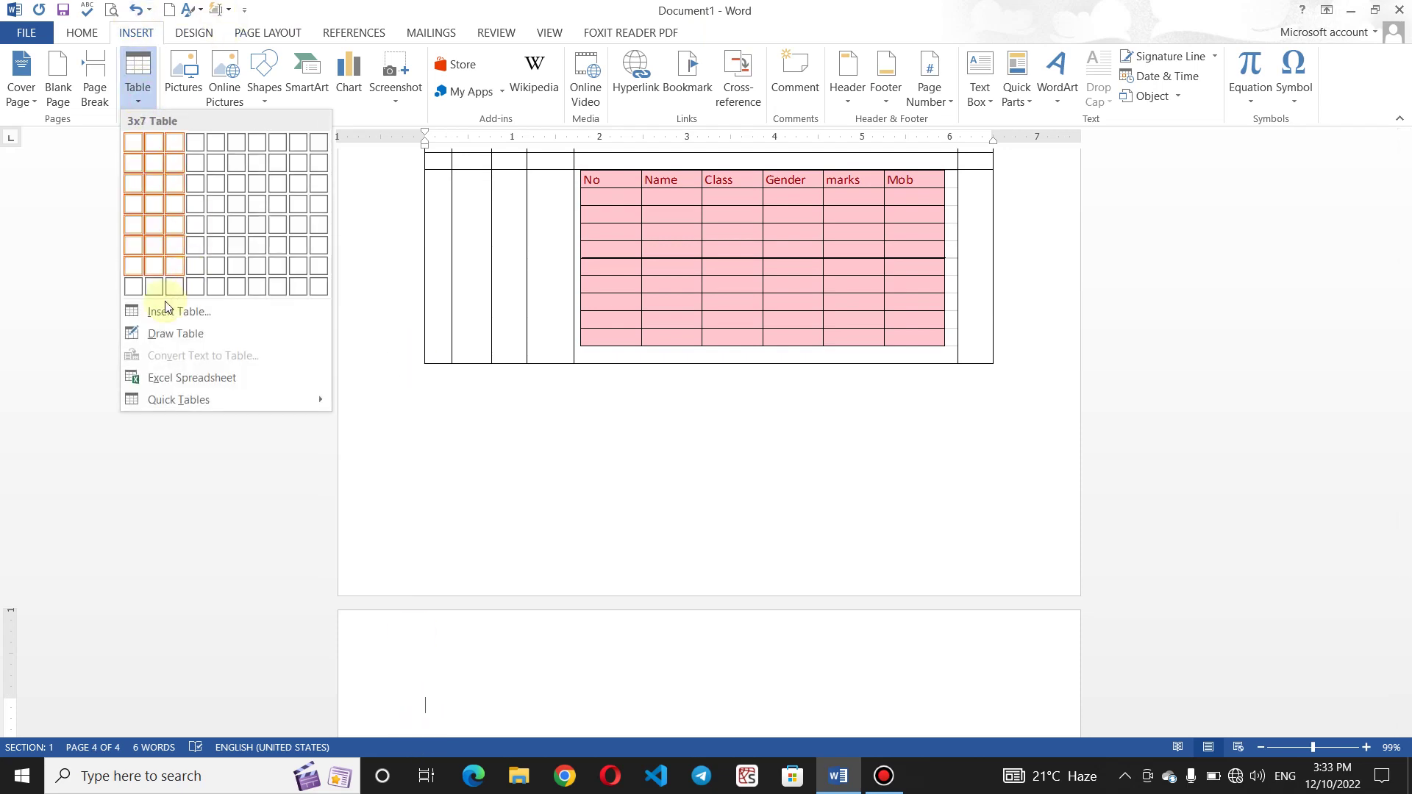
click(177, 377)
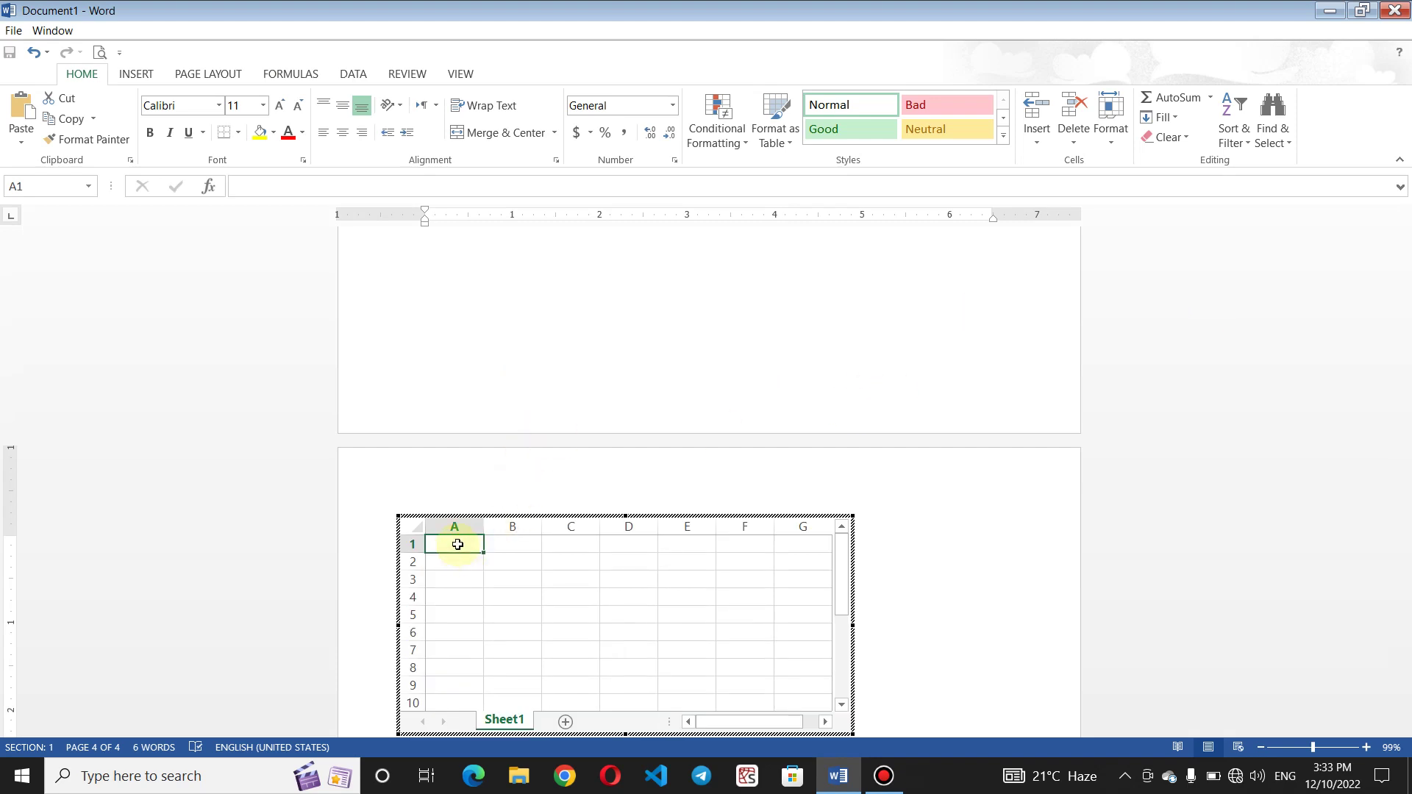
Type NO in A1 and paste the header line 'No Name class gender marks Mob' into A11
text(NO)
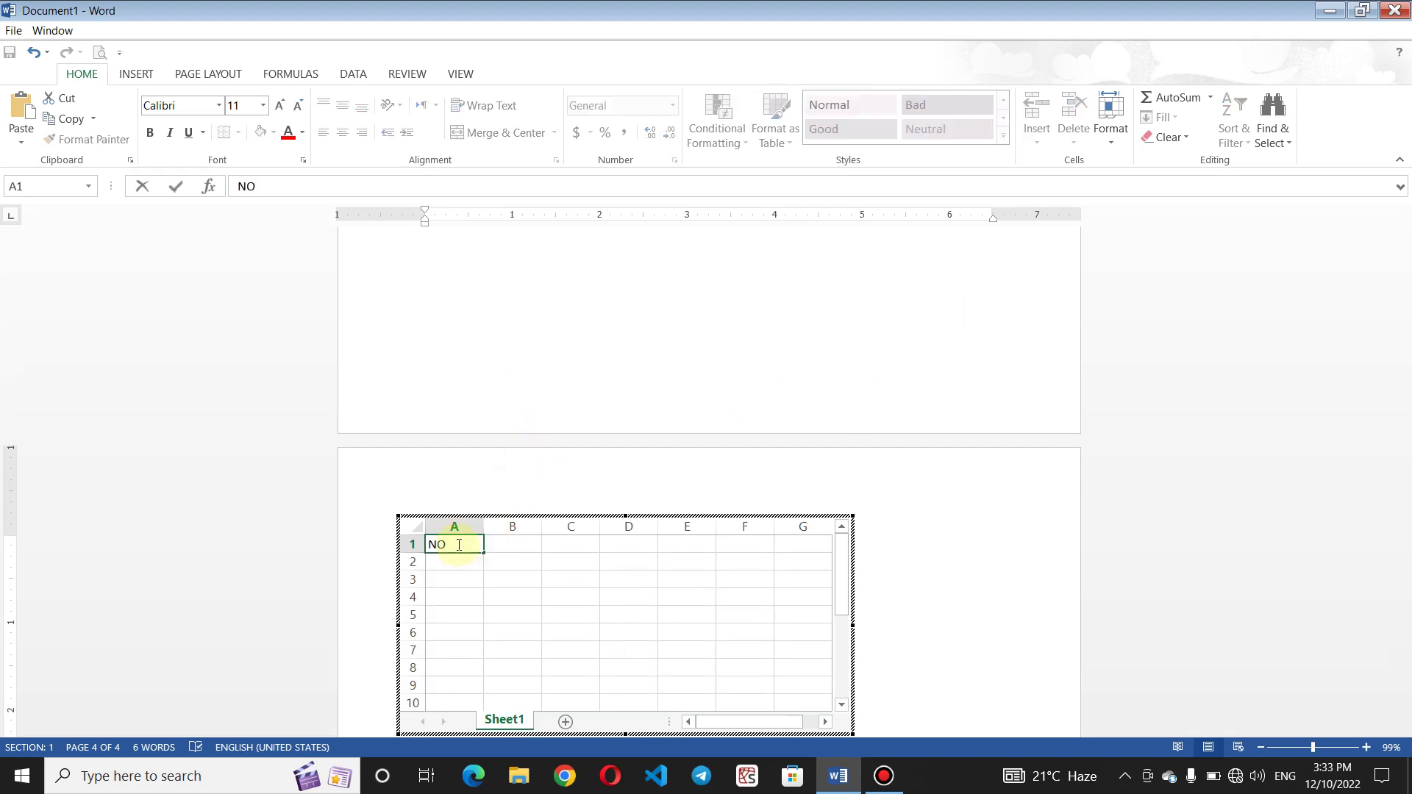
key(Page_Down)
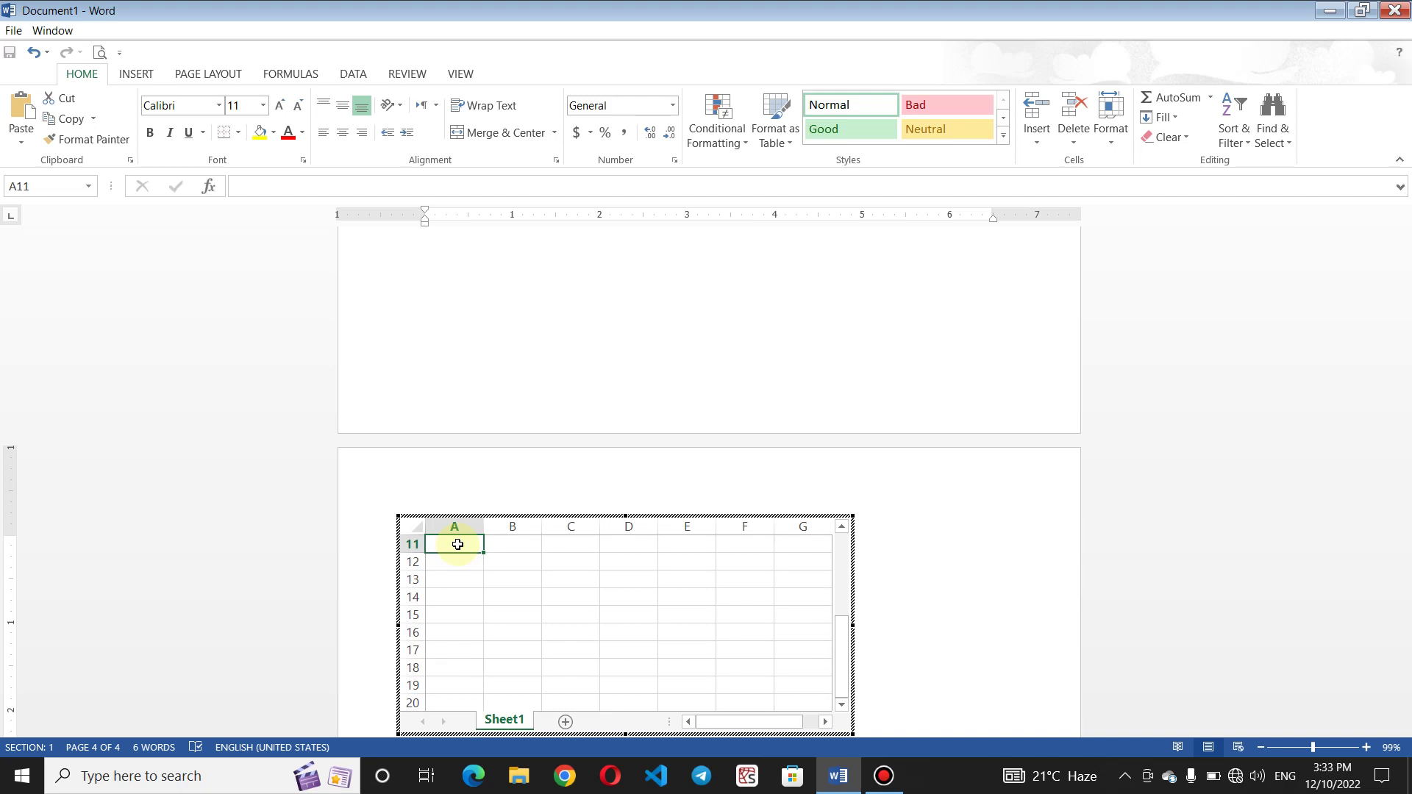
double_click(457, 545)
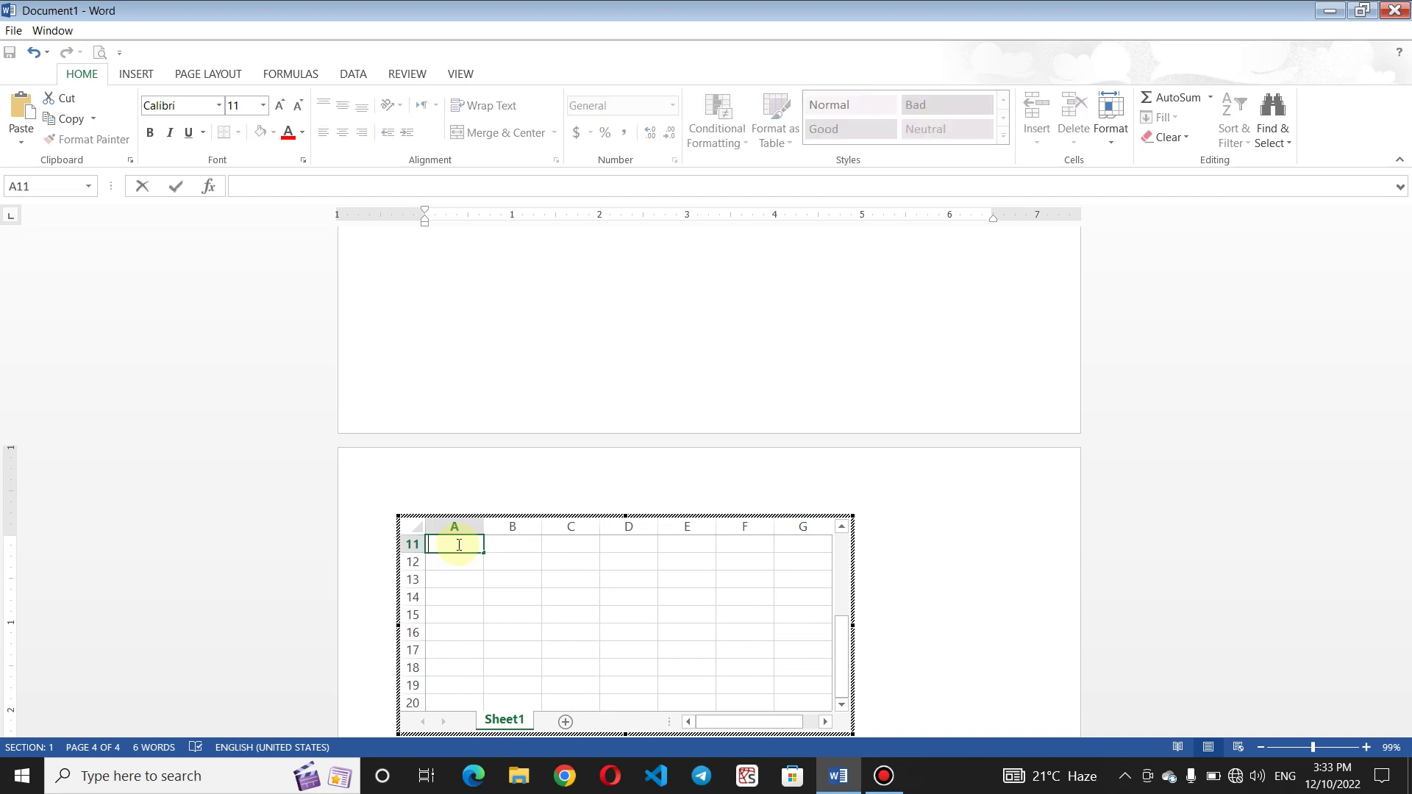
text(No Name class gender marks Mob)
click(535, 251)
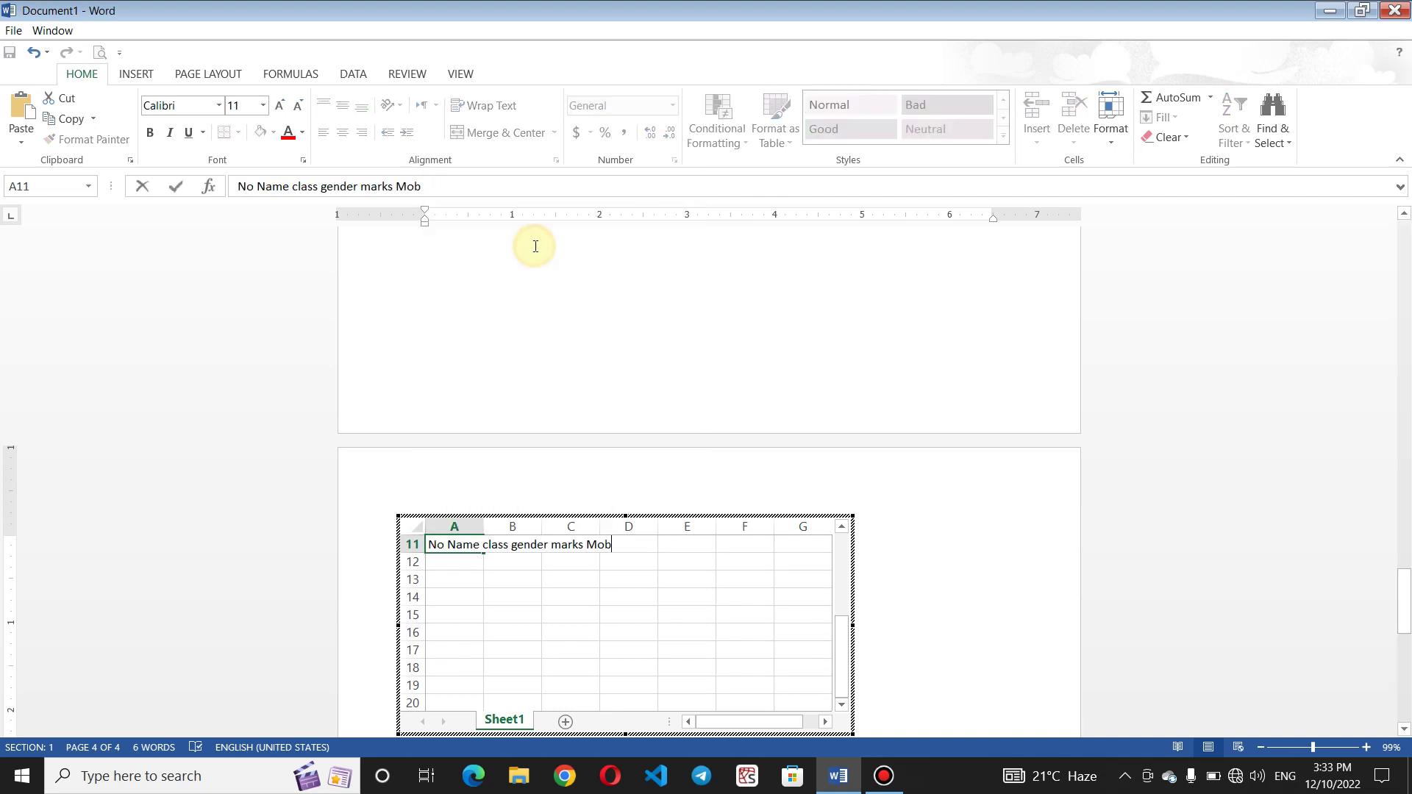
click(571, 574)
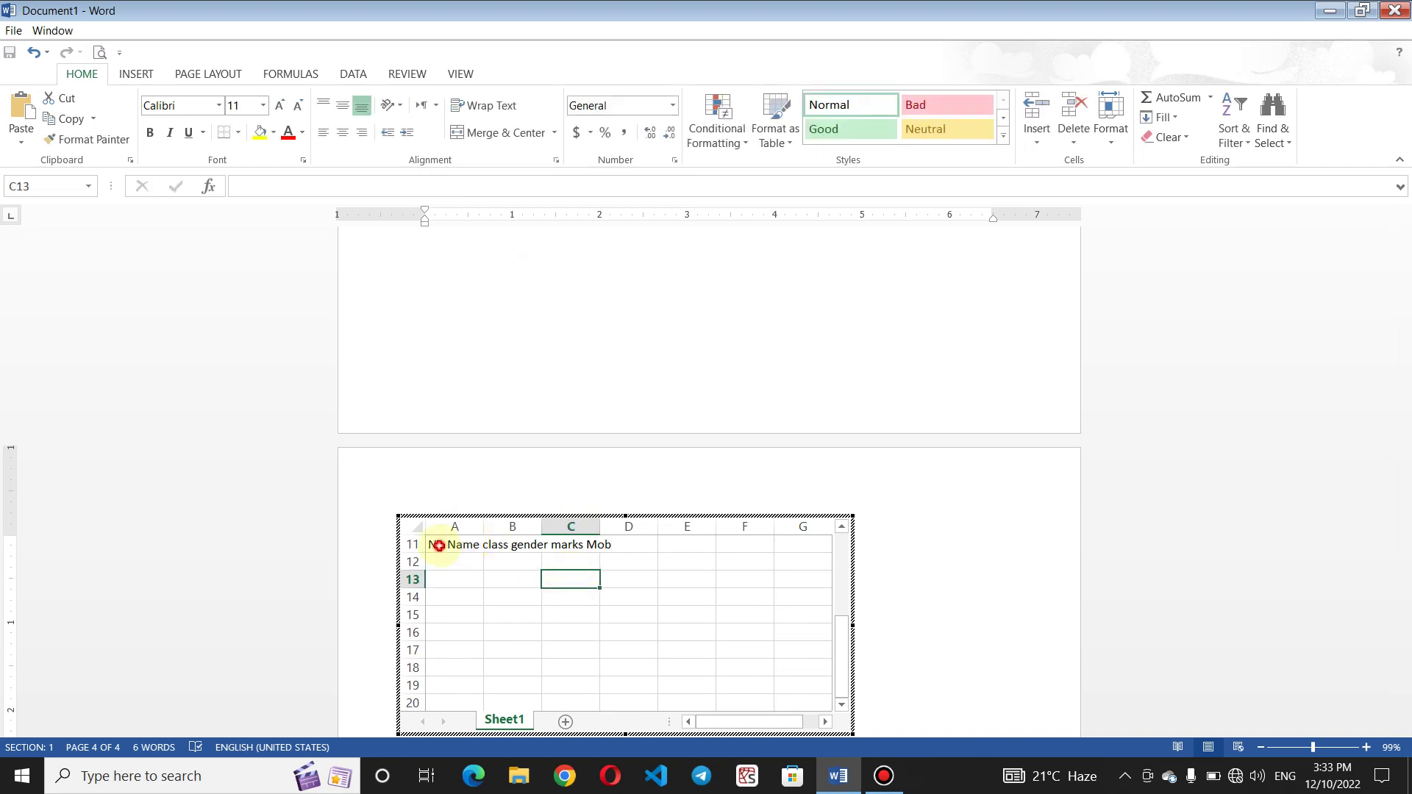
click(451, 545)
key(Down)
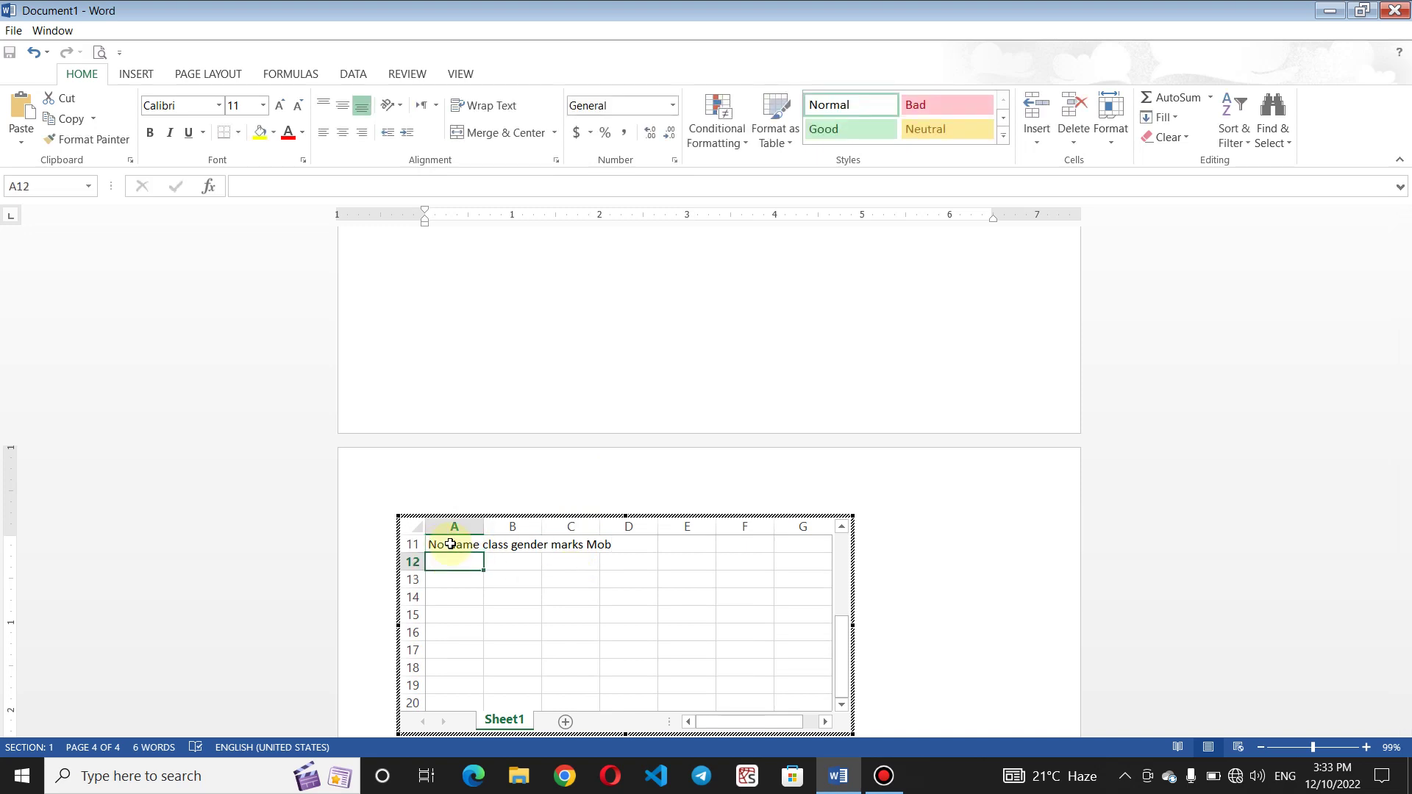
double_click(451, 545)
double_click(457, 545)
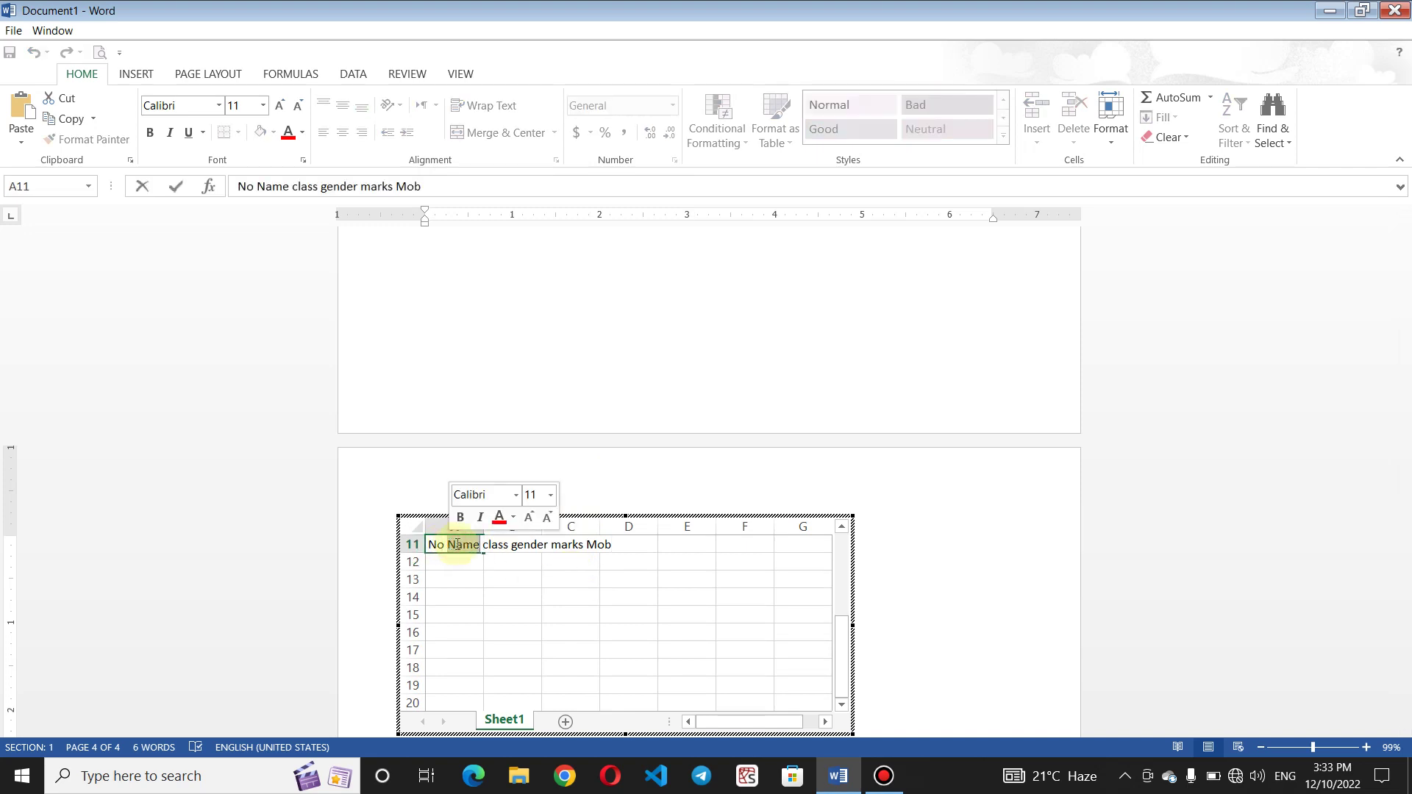
Enter the headings No, Name, Class and Marks across A13:D13
click(467, 580)
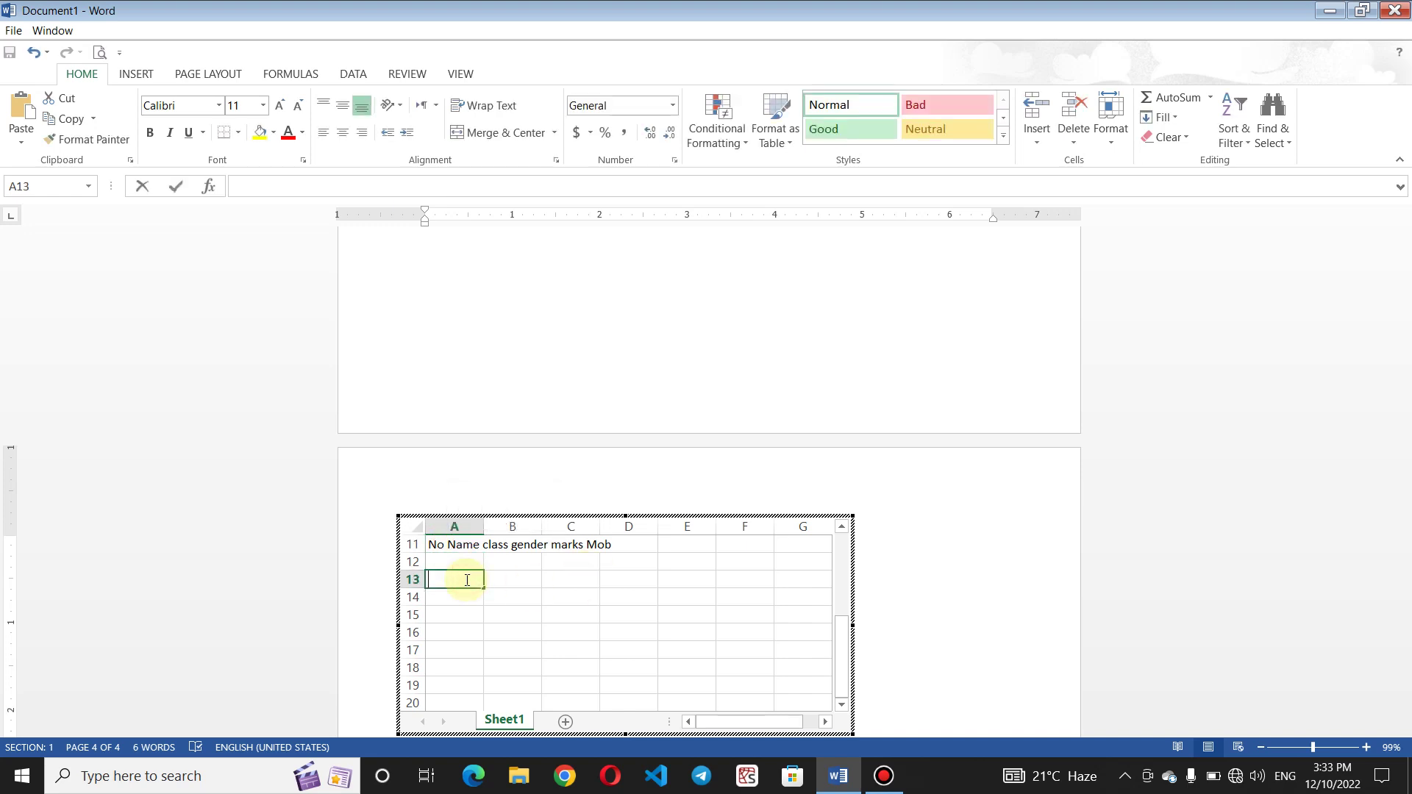
text(No)
key(Tab)
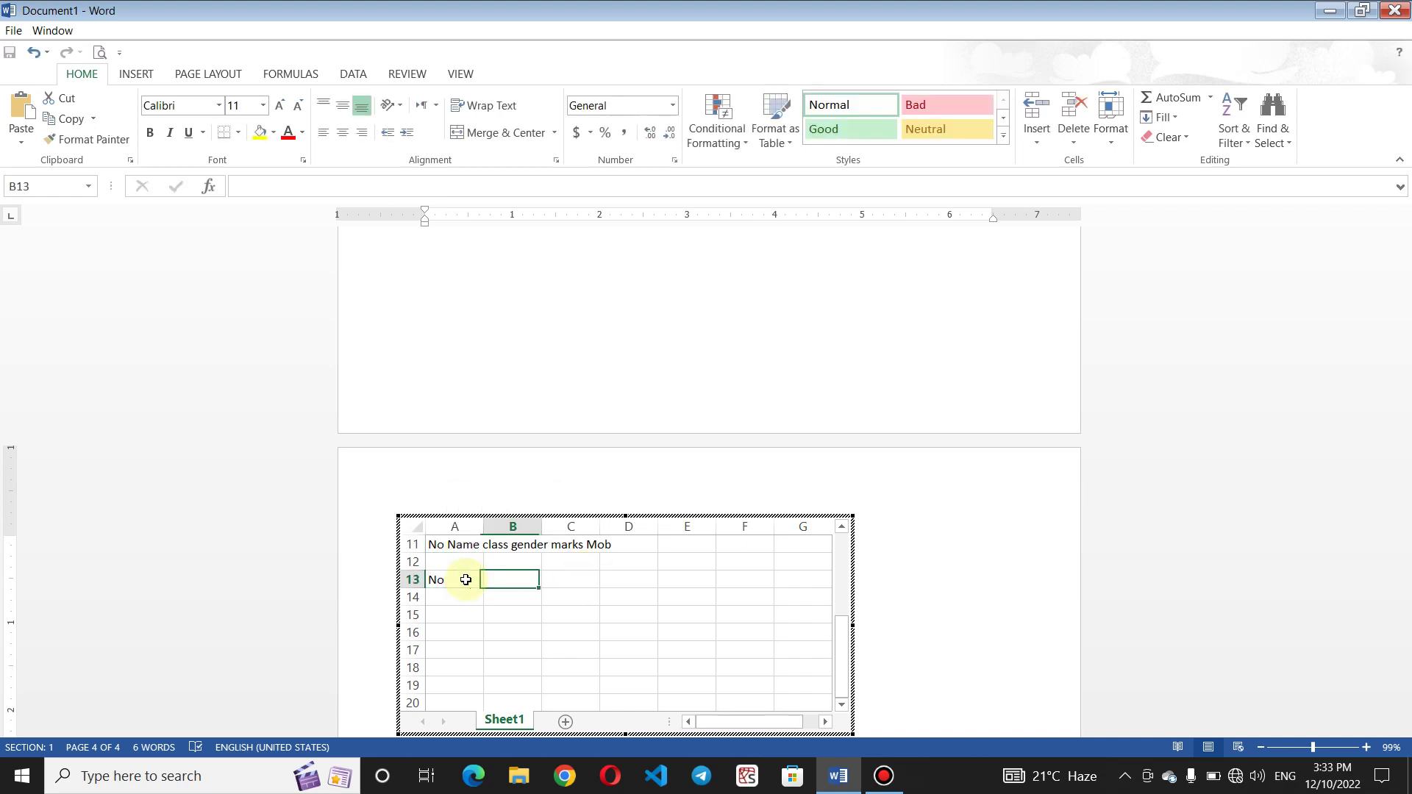
text(Name)
key(Tab)
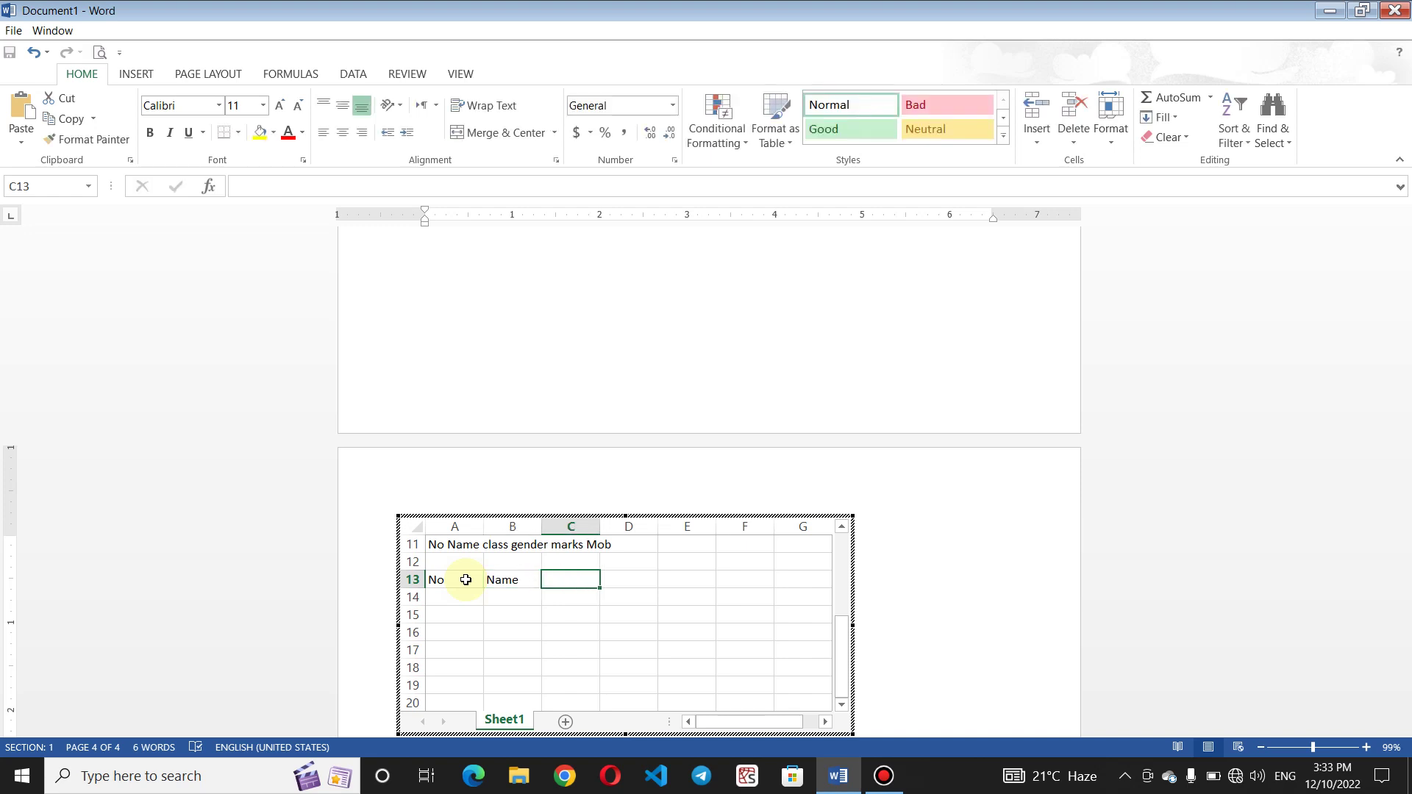
text(Class)
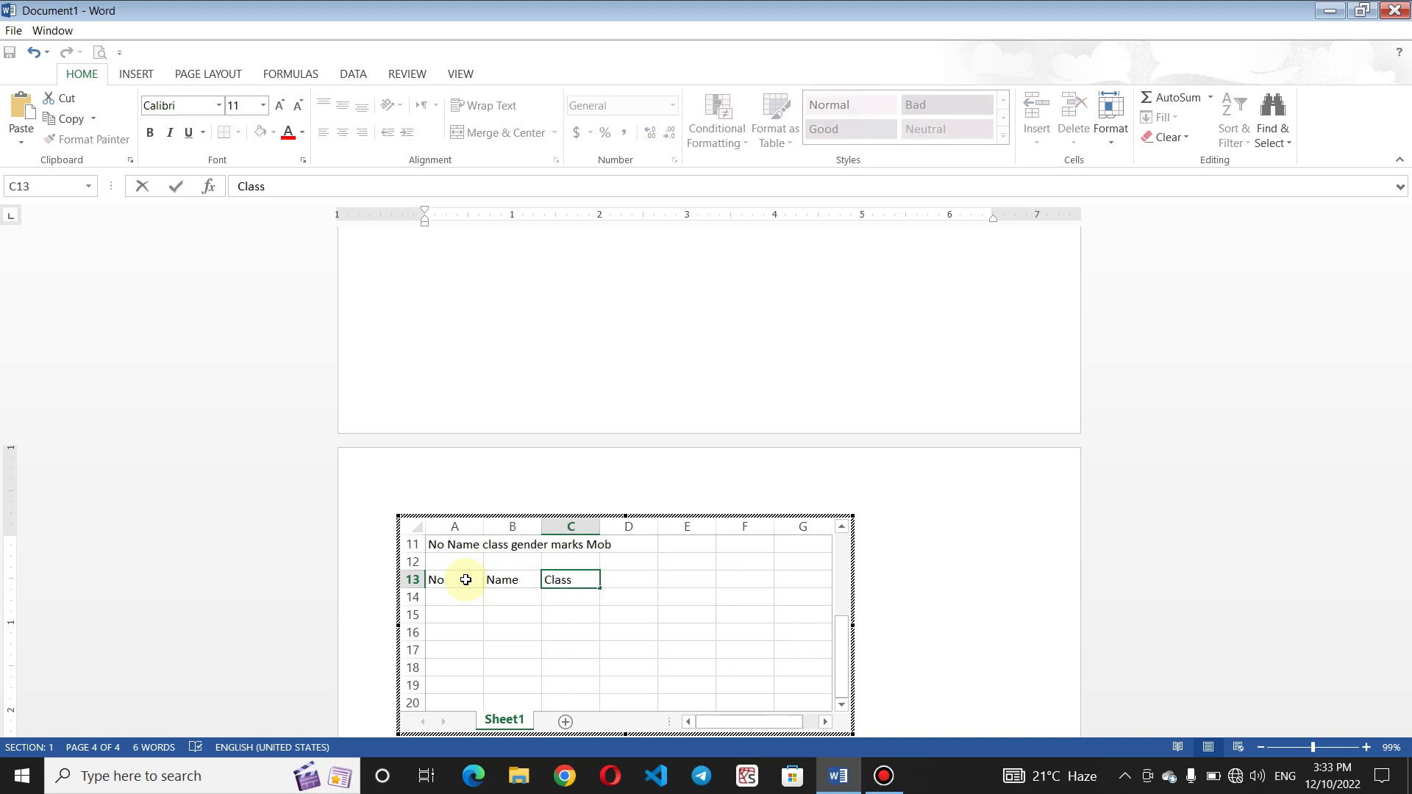
key(Tab)
text(ar)
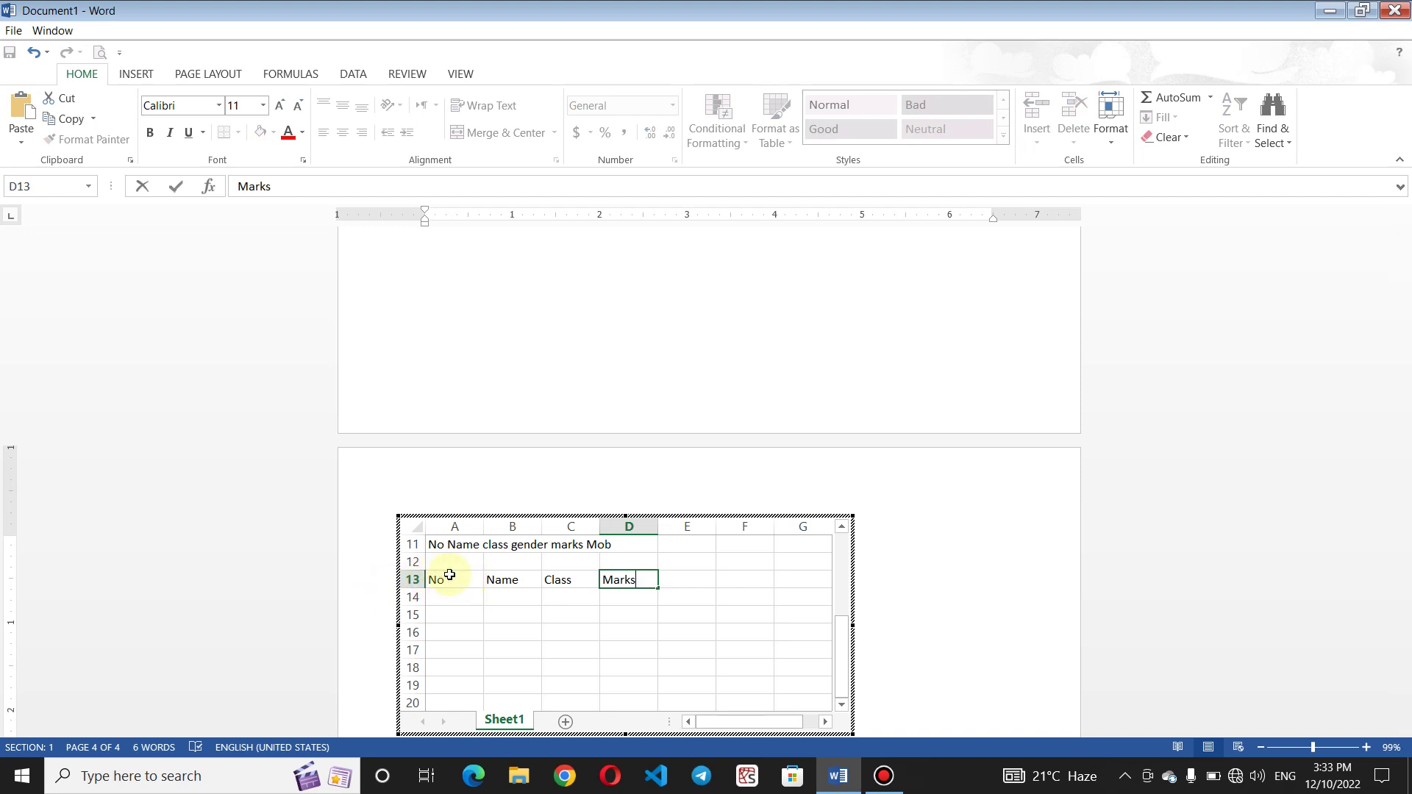
click(449, 579)
Apply the yellow Neutral cell style and All Borders to the A13:D20 block
drag(450, 579, 633, 700)
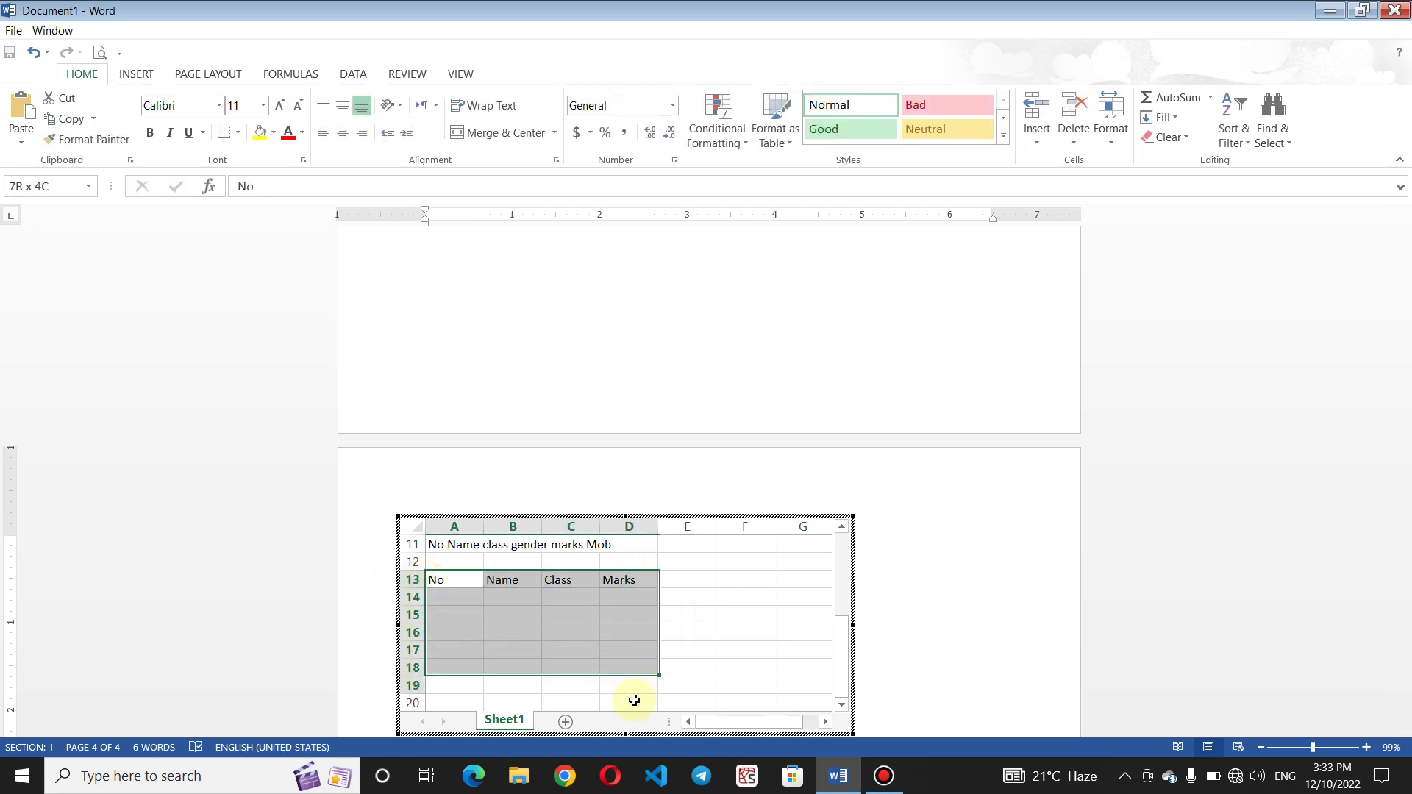
click(925, 132)
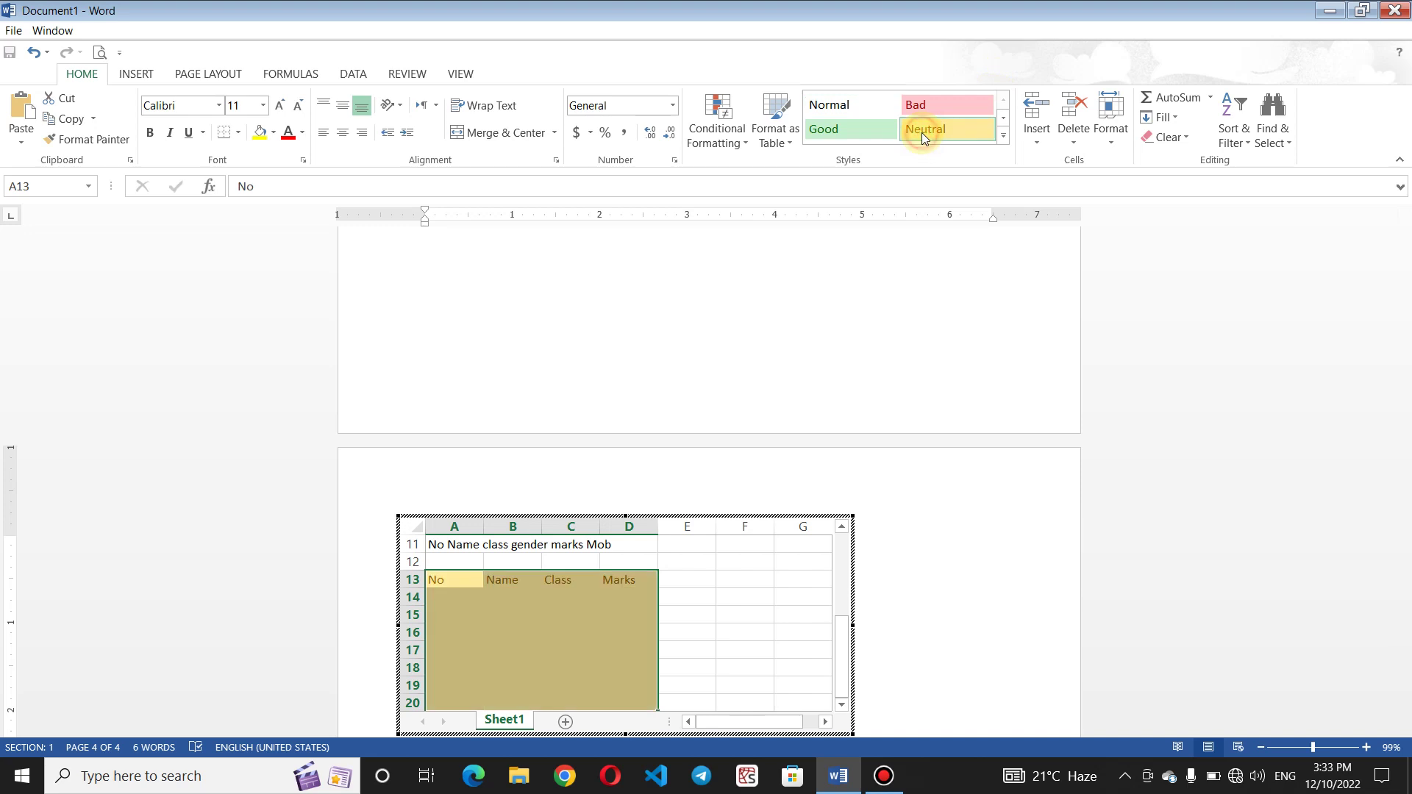
click(238, 133)
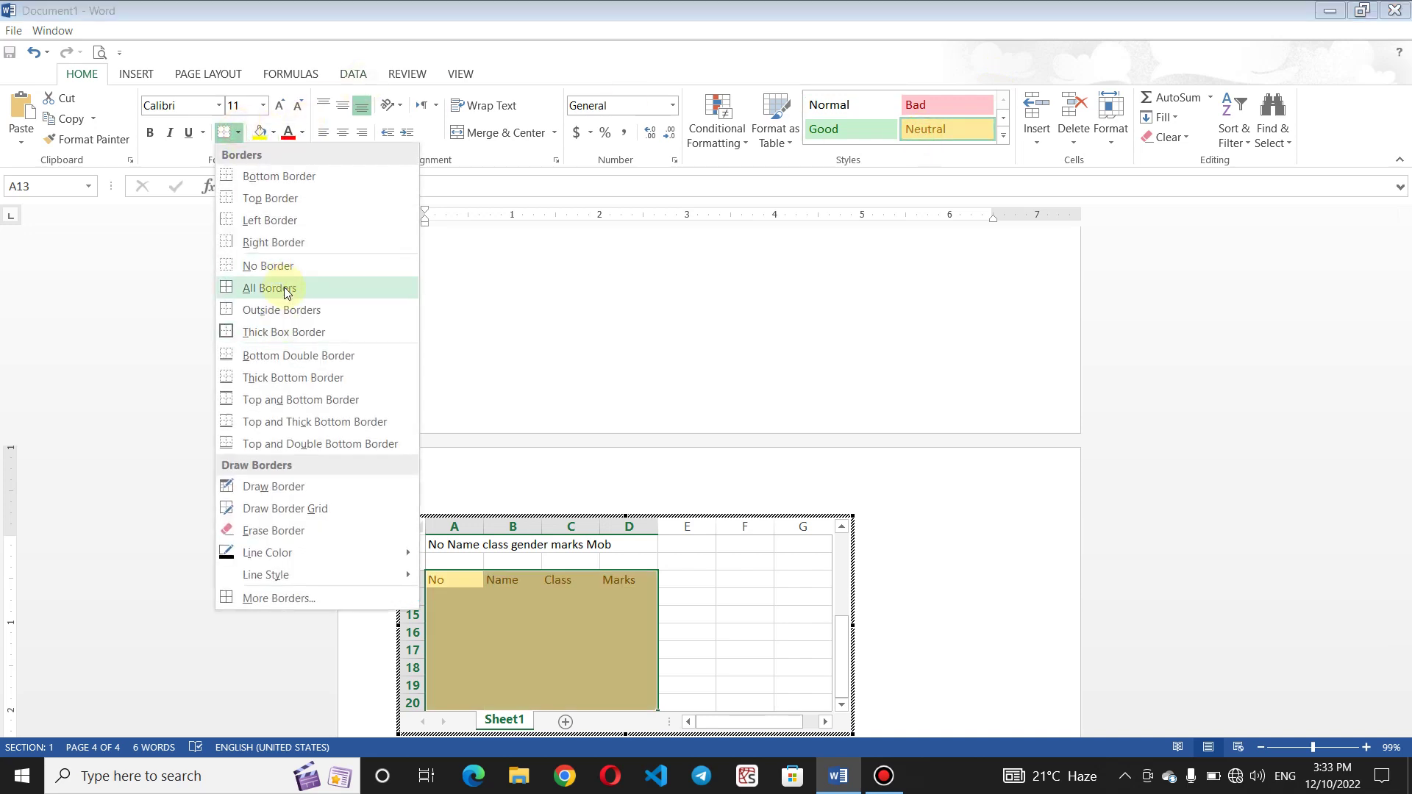
click(287, 292)
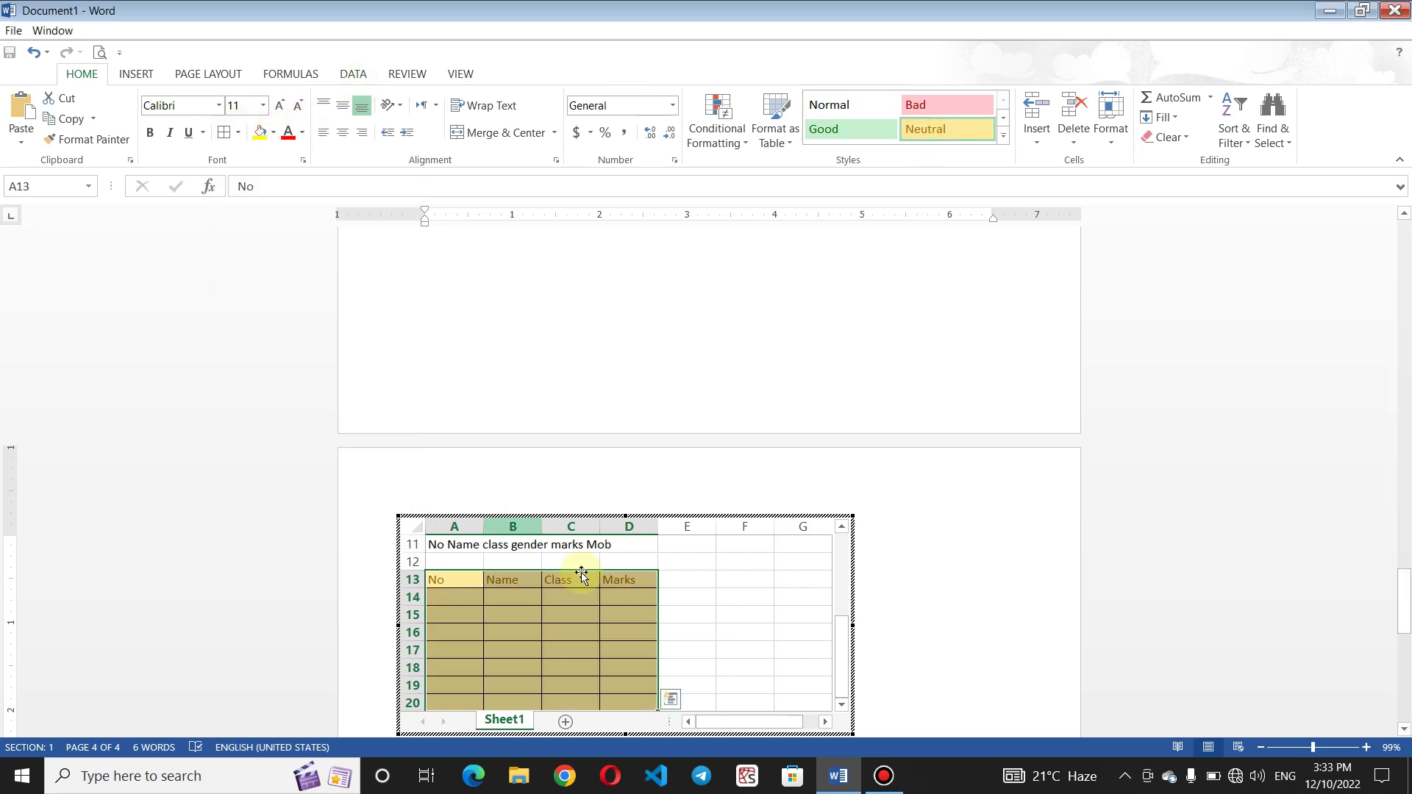
click(637, 551)
mouse_move(637, 559)
mouse_down()
mouse_move(492, 563)
mouse_move(625, 611)
mouse_up()
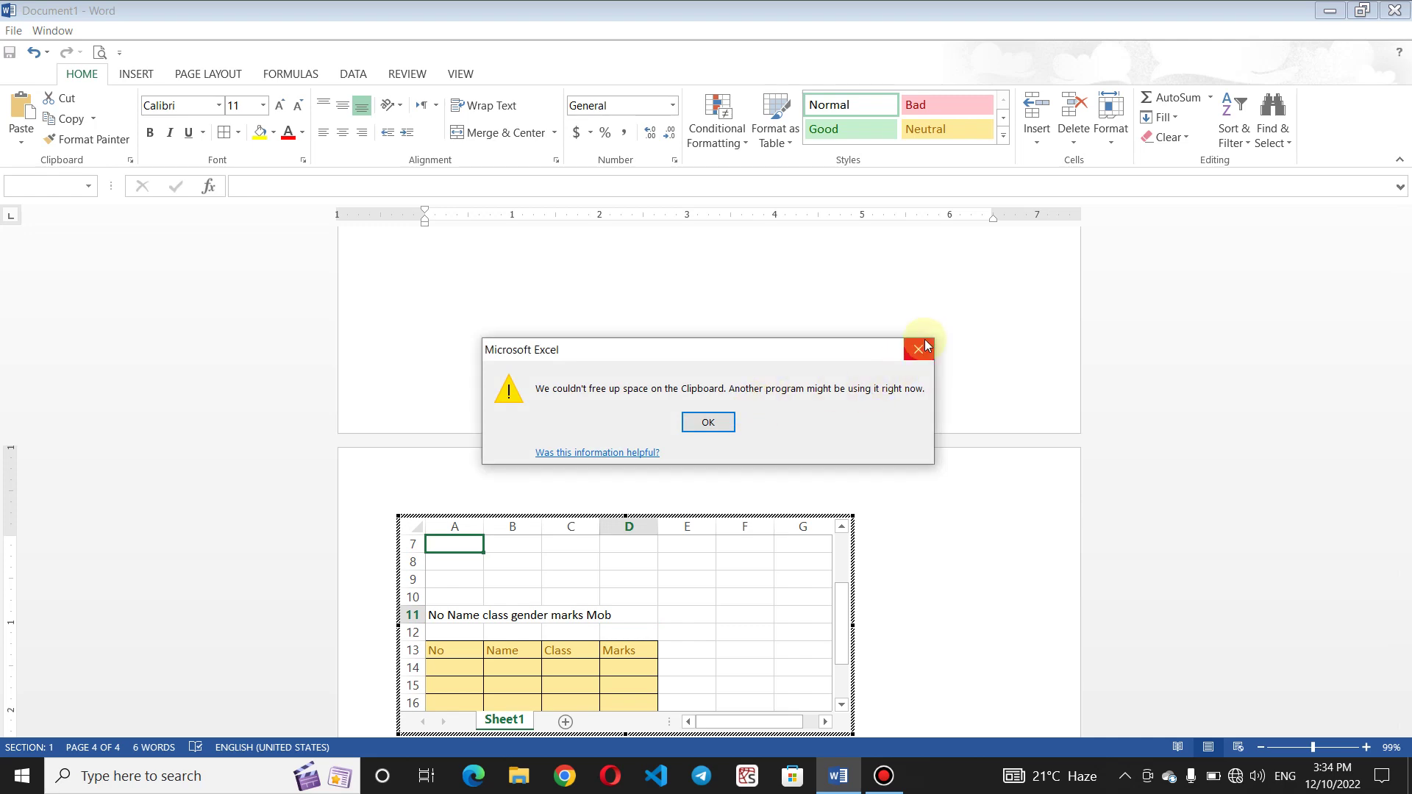
Dismiss the clipboard warning and drag the embedded worksheet's handles to make it larger
click(918, 350)
click(625, 664)
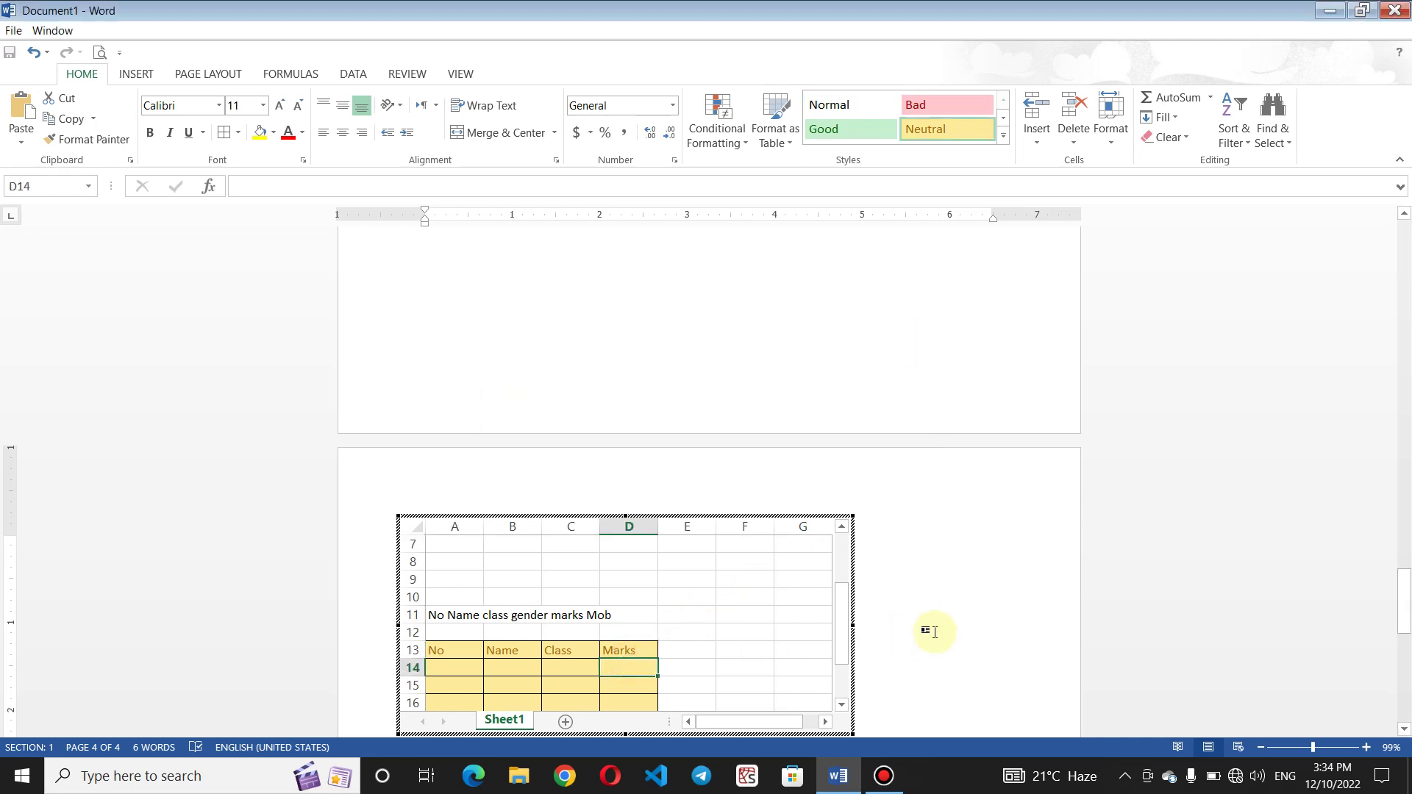
click(934, 630)
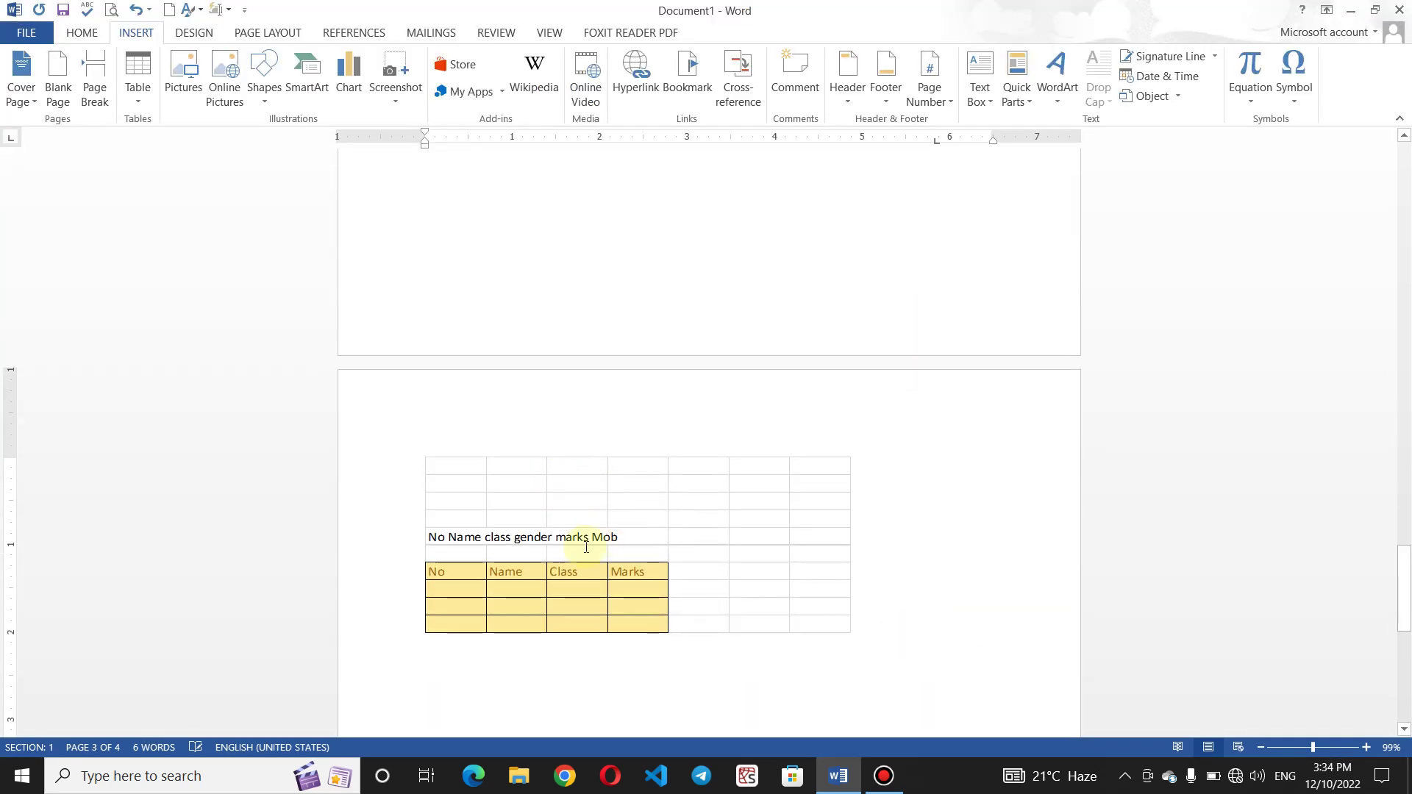
click(625, 621)
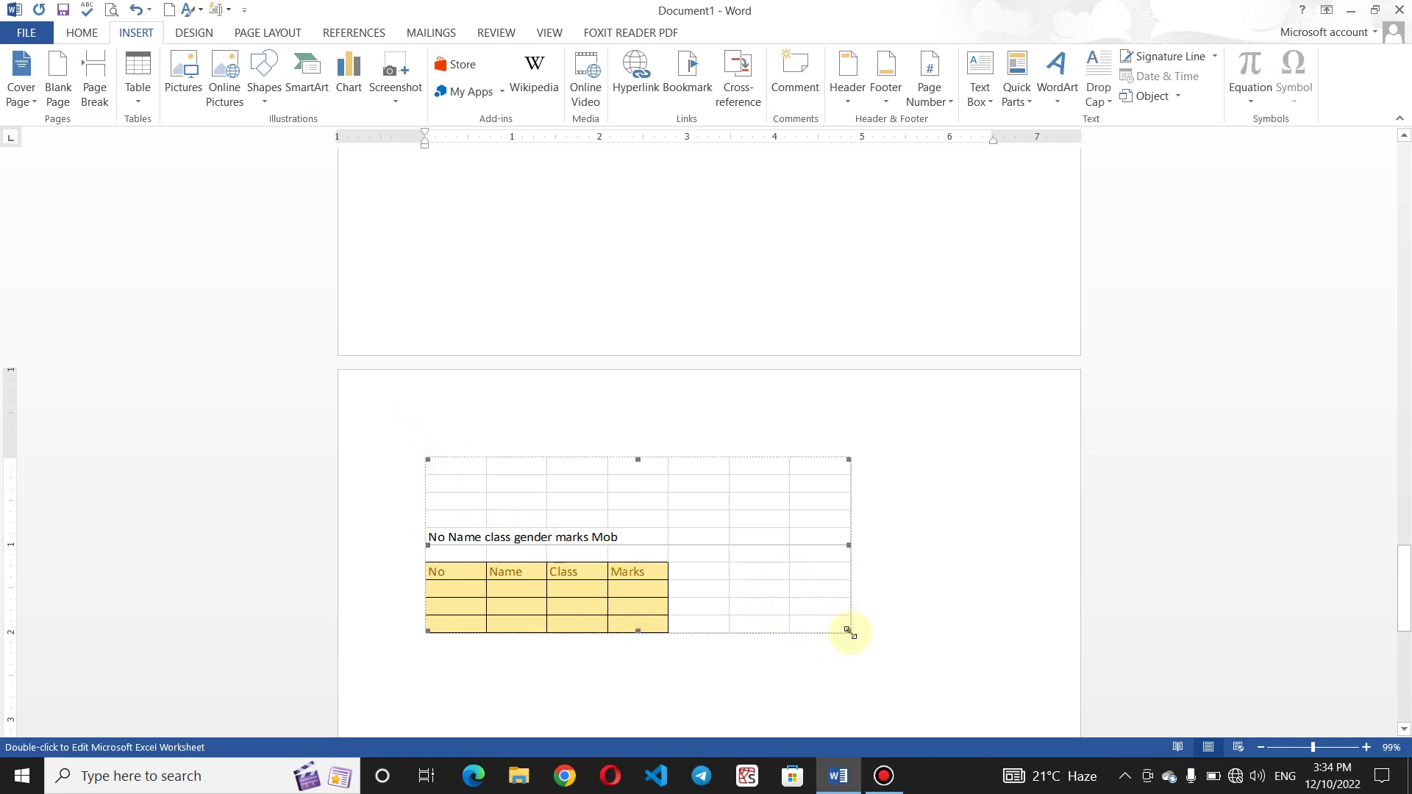
drag(849, 630, 668, 644)
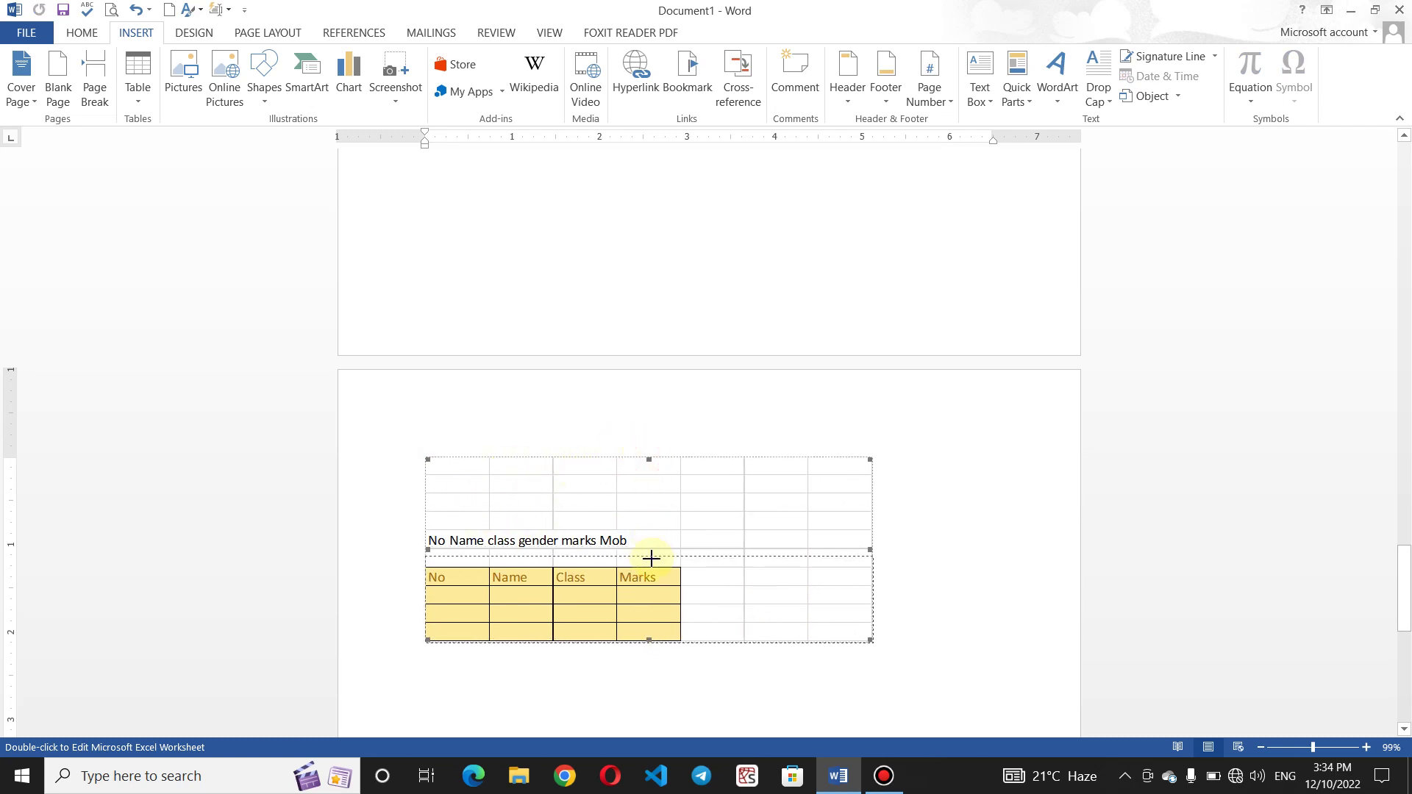
drag(648, 460, 647, 560)
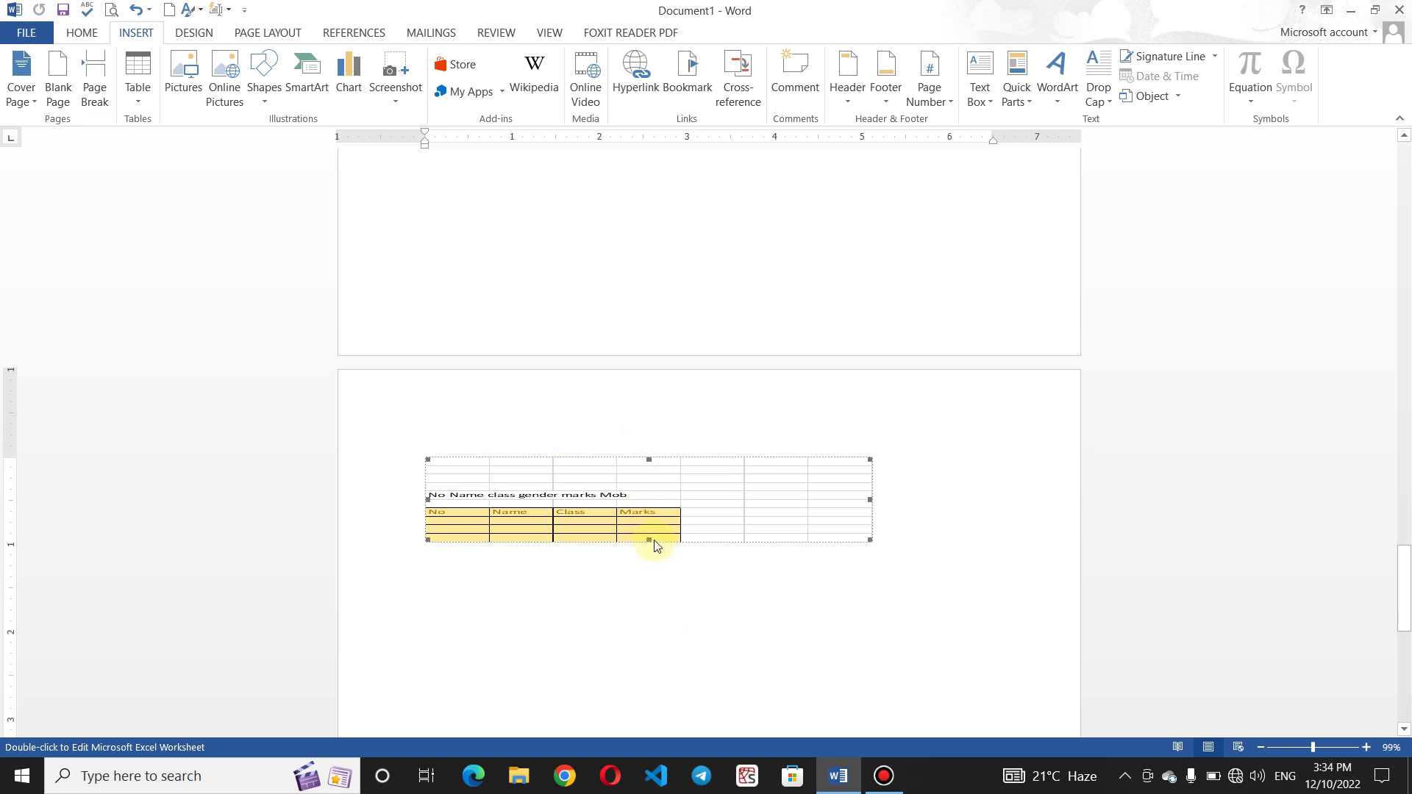
drag(648, 539, 666, 692)
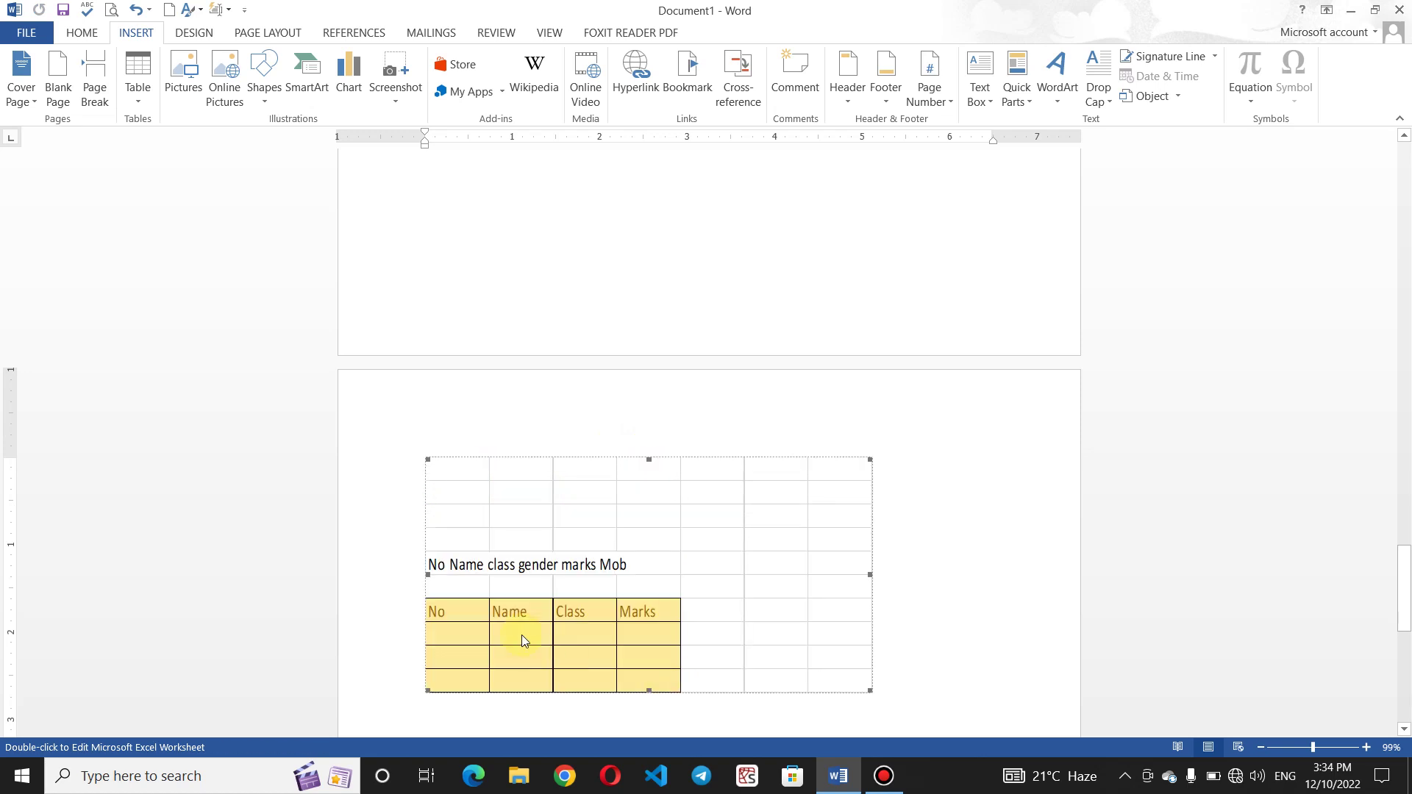
click(521, 634)
Delete the stray header text from cells A10:D12 of the embedded sheet
double_click(521, 634)
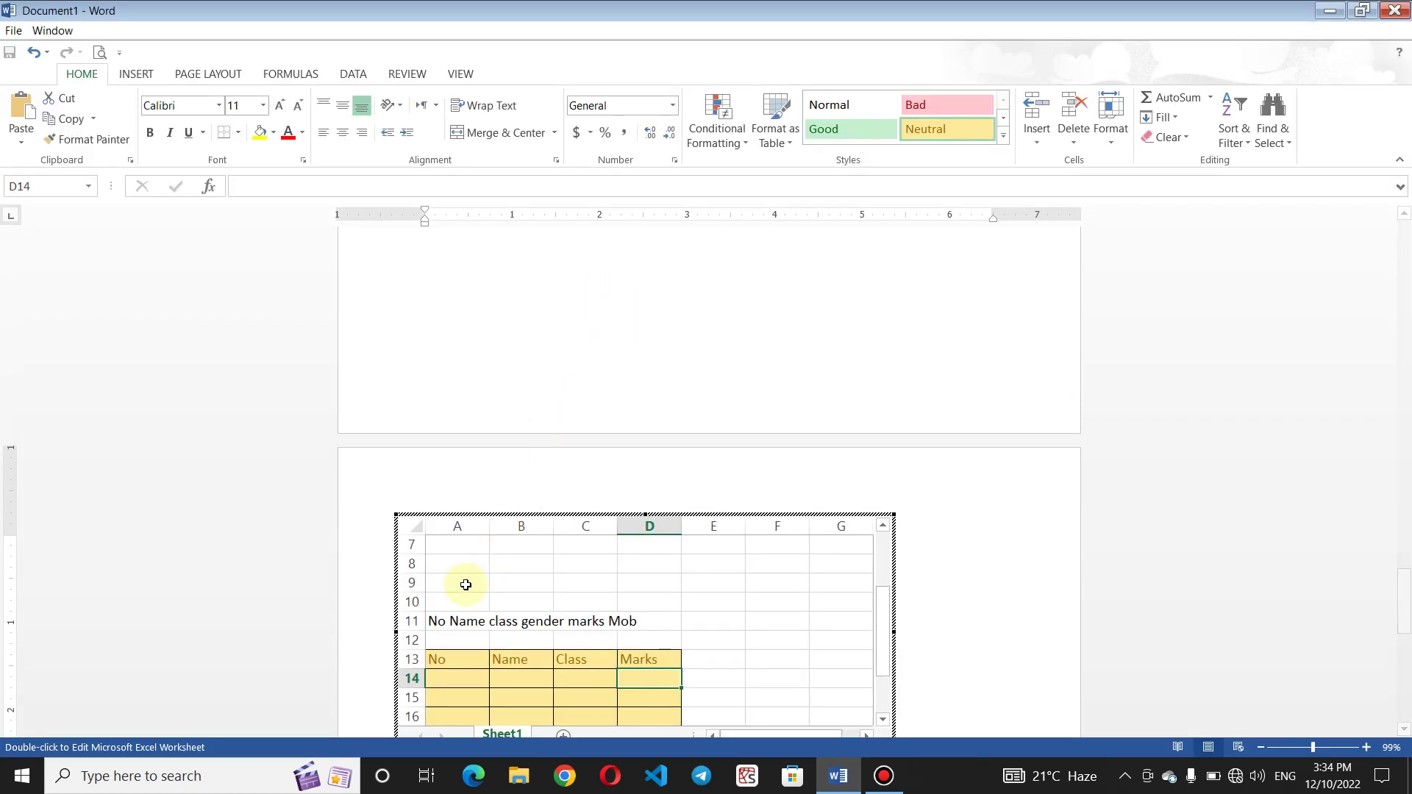
drag(657, 634, 430, 601)
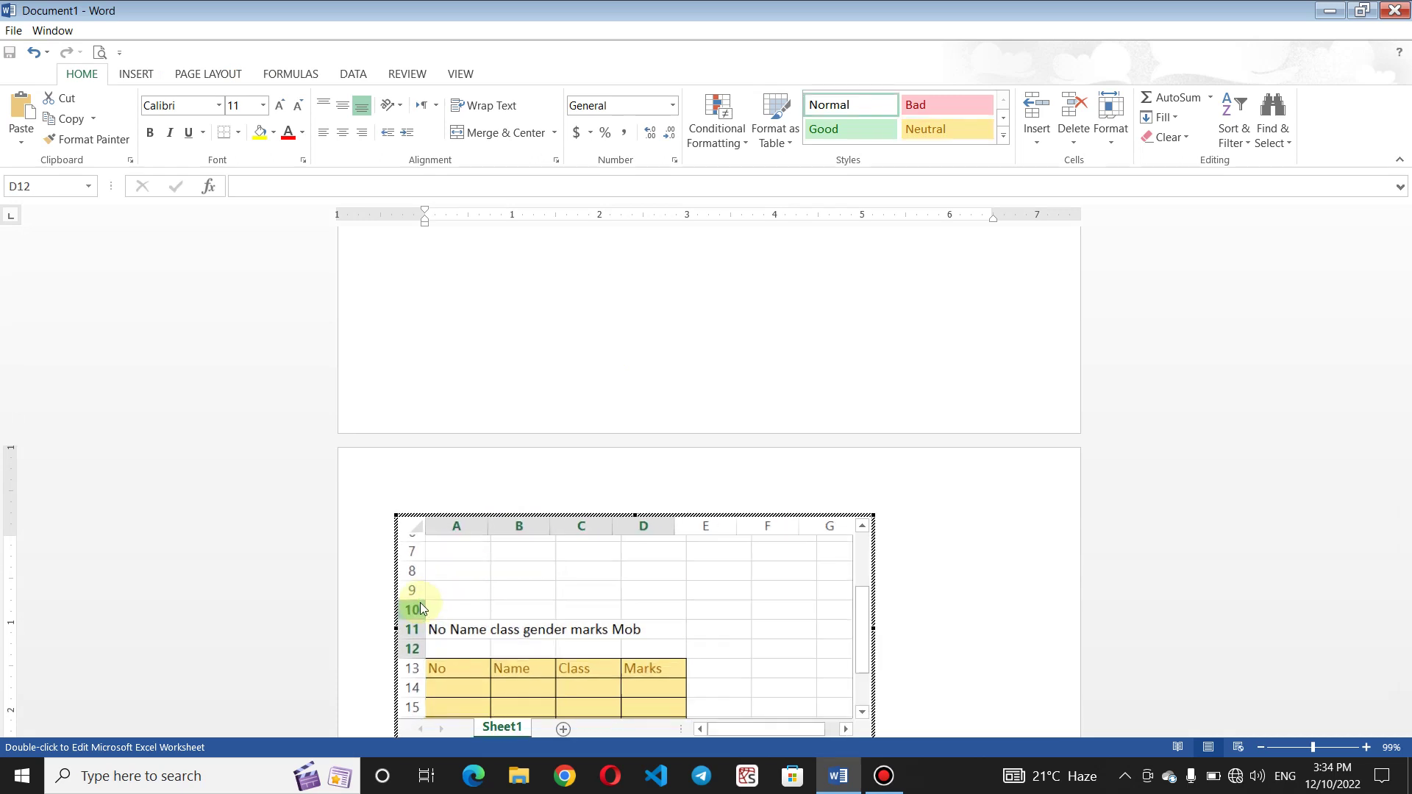
key(Delete)
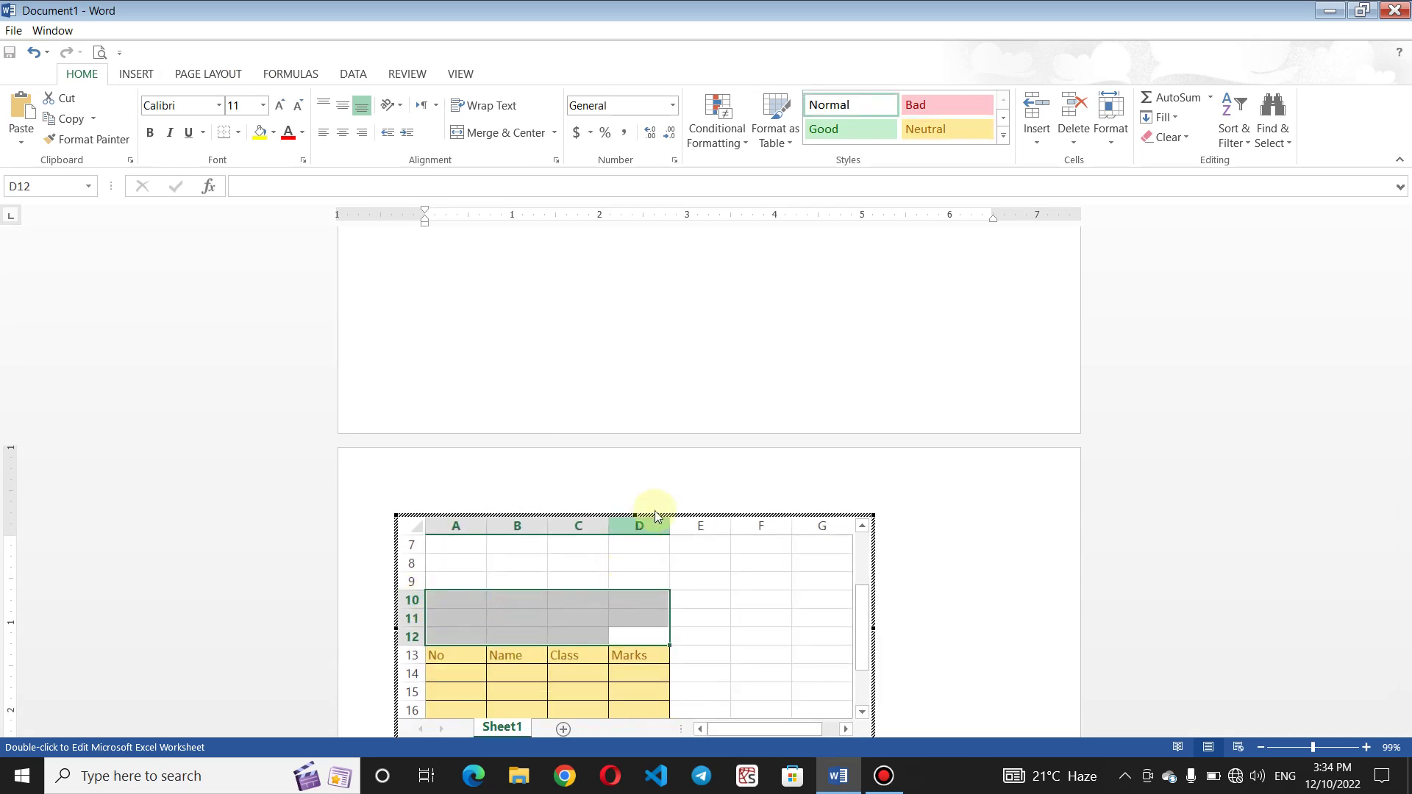
click(639, 515)
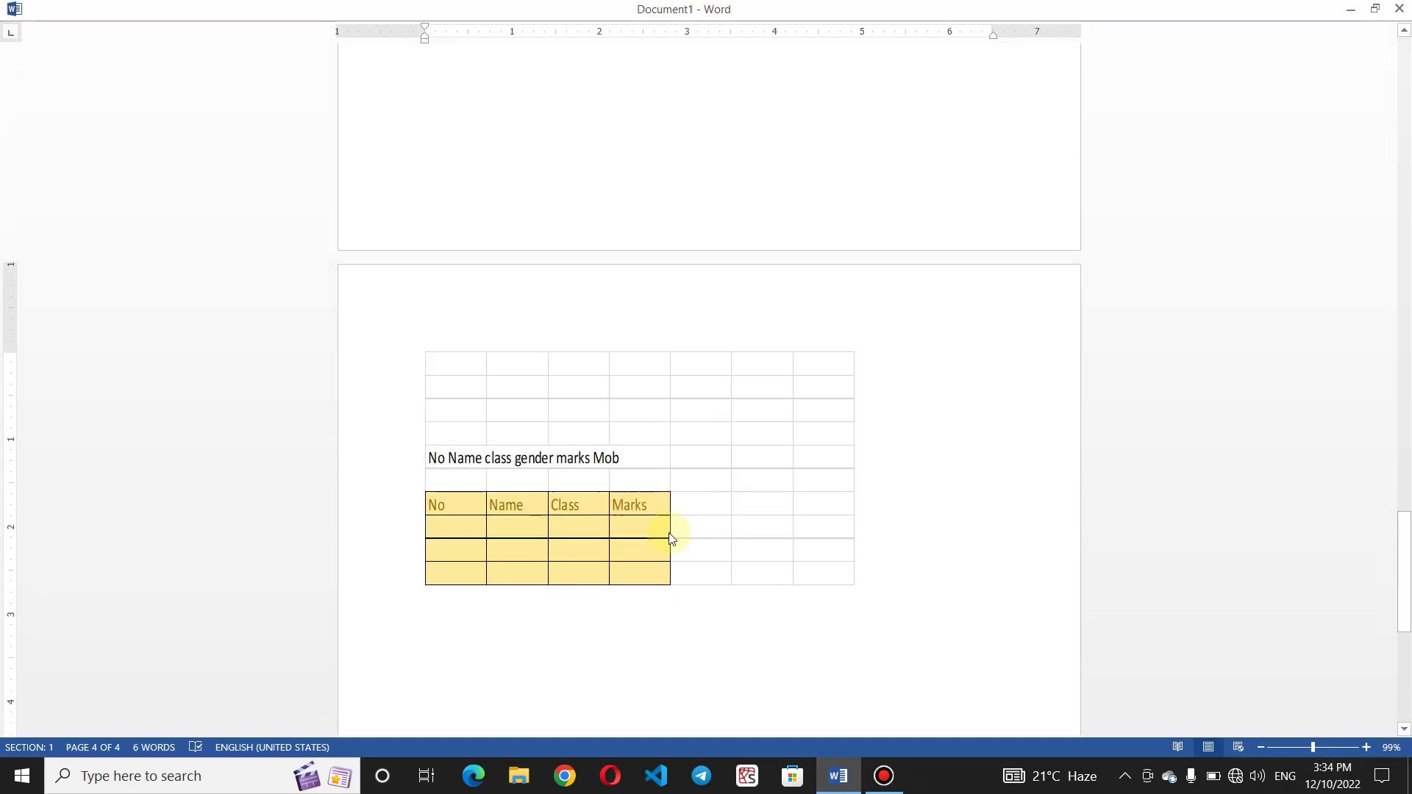
Scroll the embedded sheet so the No/Name/Class/Marks table in row 13 sits on top
double_click(616, 524)
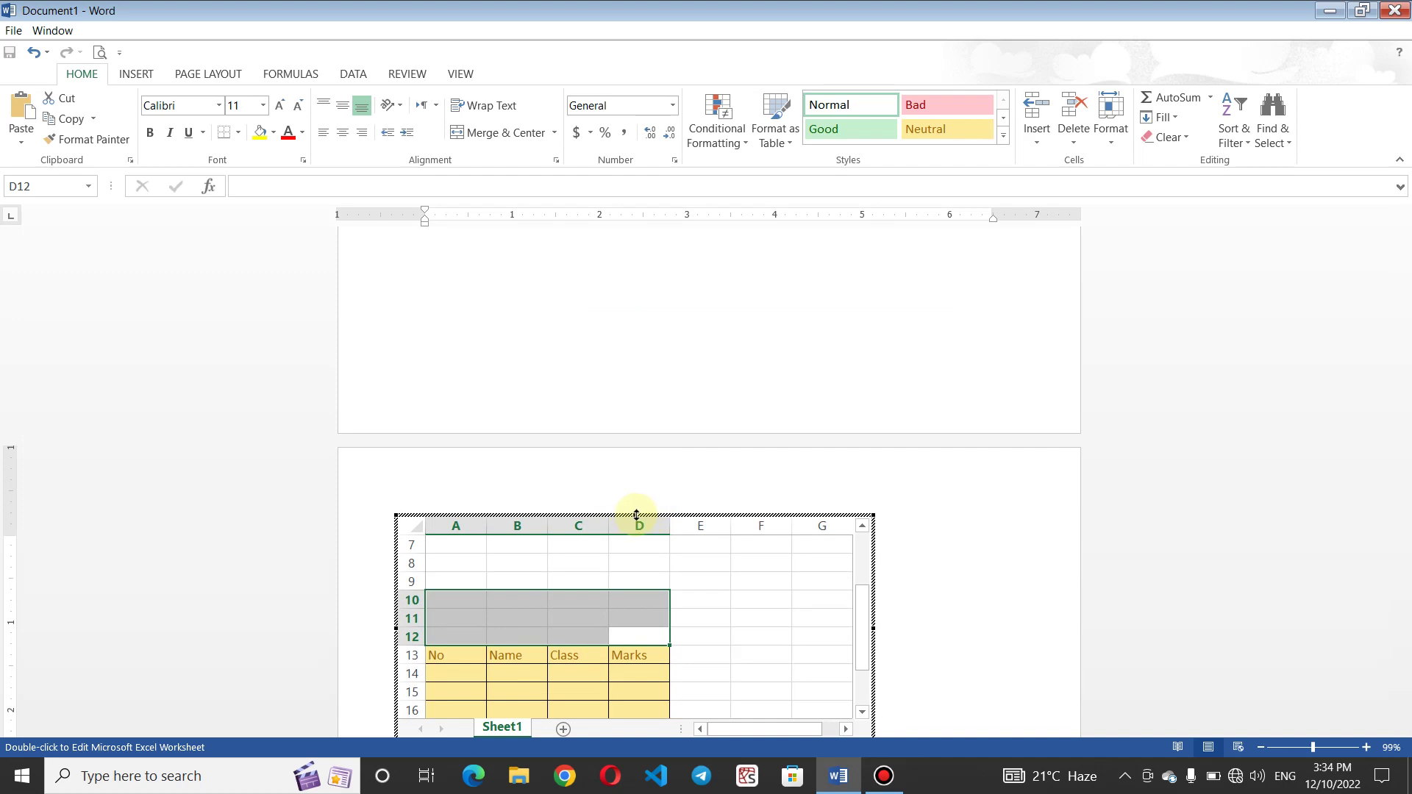
mouse_move(637, 515)
mouse_down()
mouse_move(636, 646)
mouse_move(609, 723)
mouse_up()
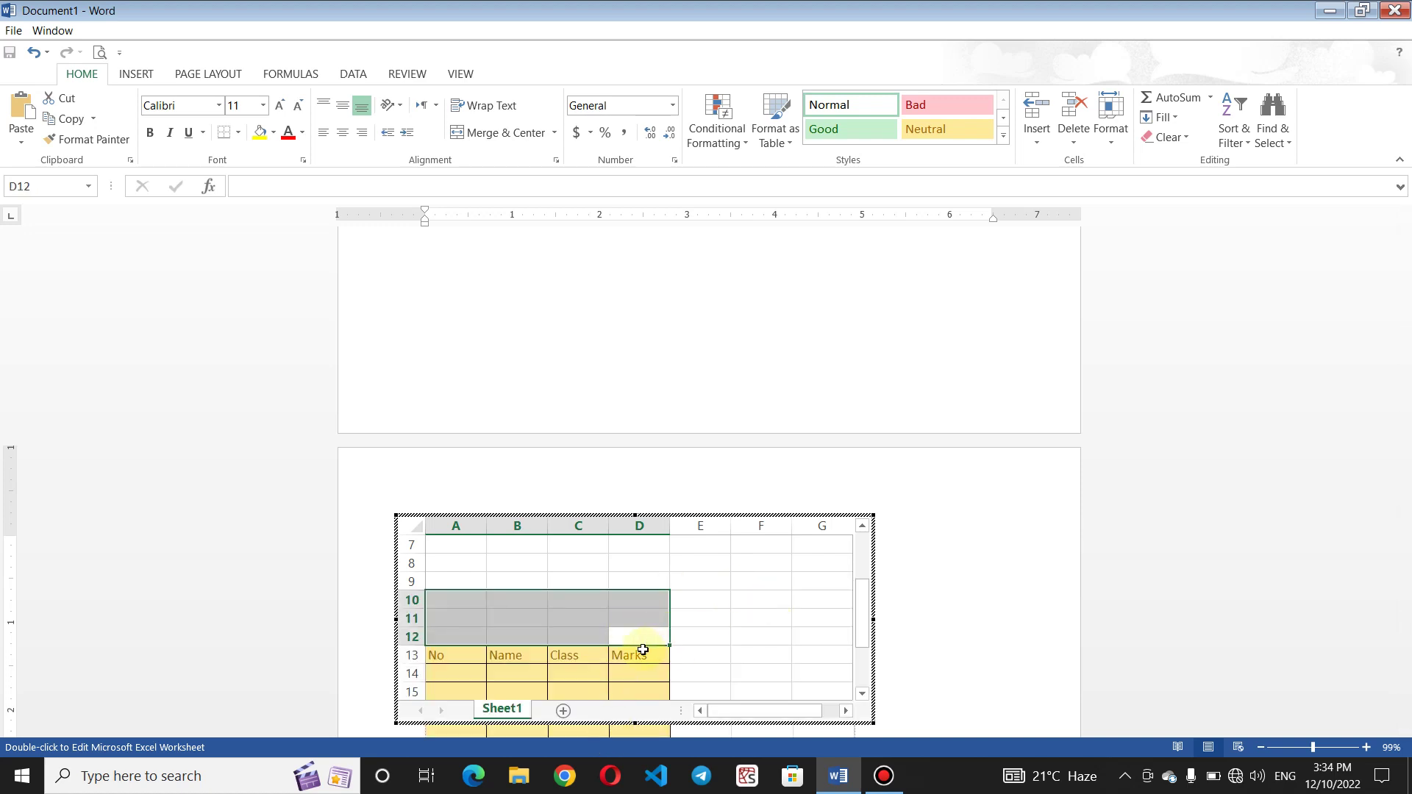
click(638, 654)
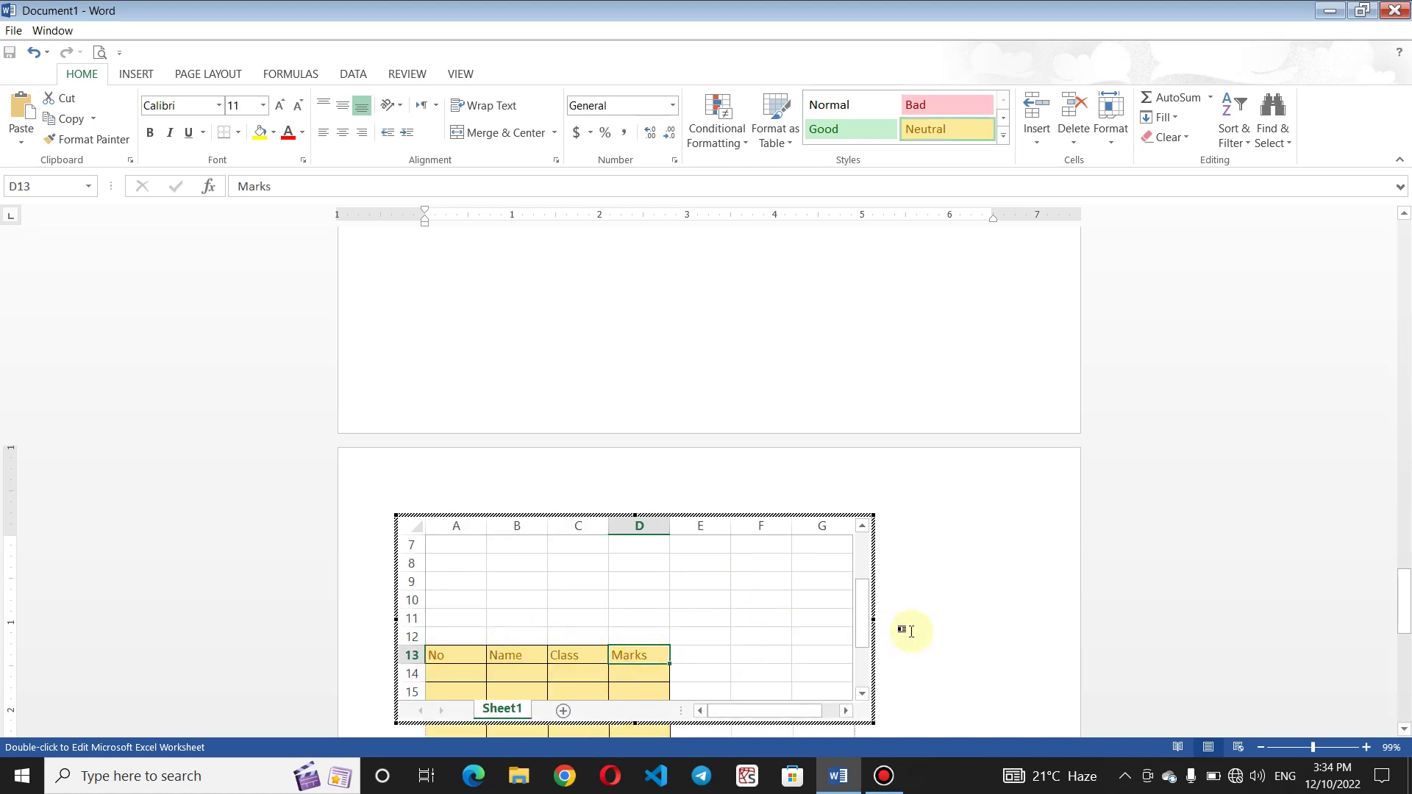
drag(861, 624, 859, 686)
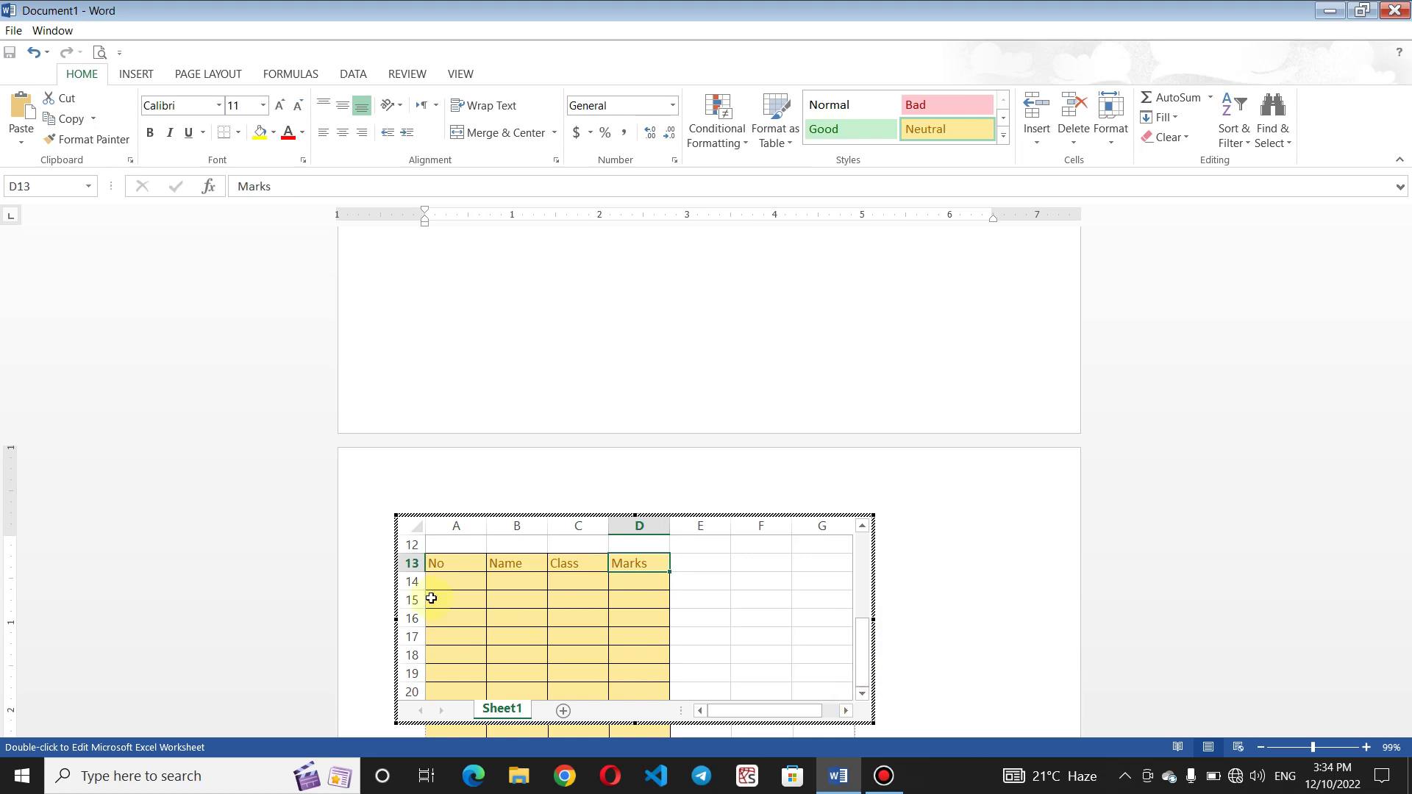
click(645, 671)
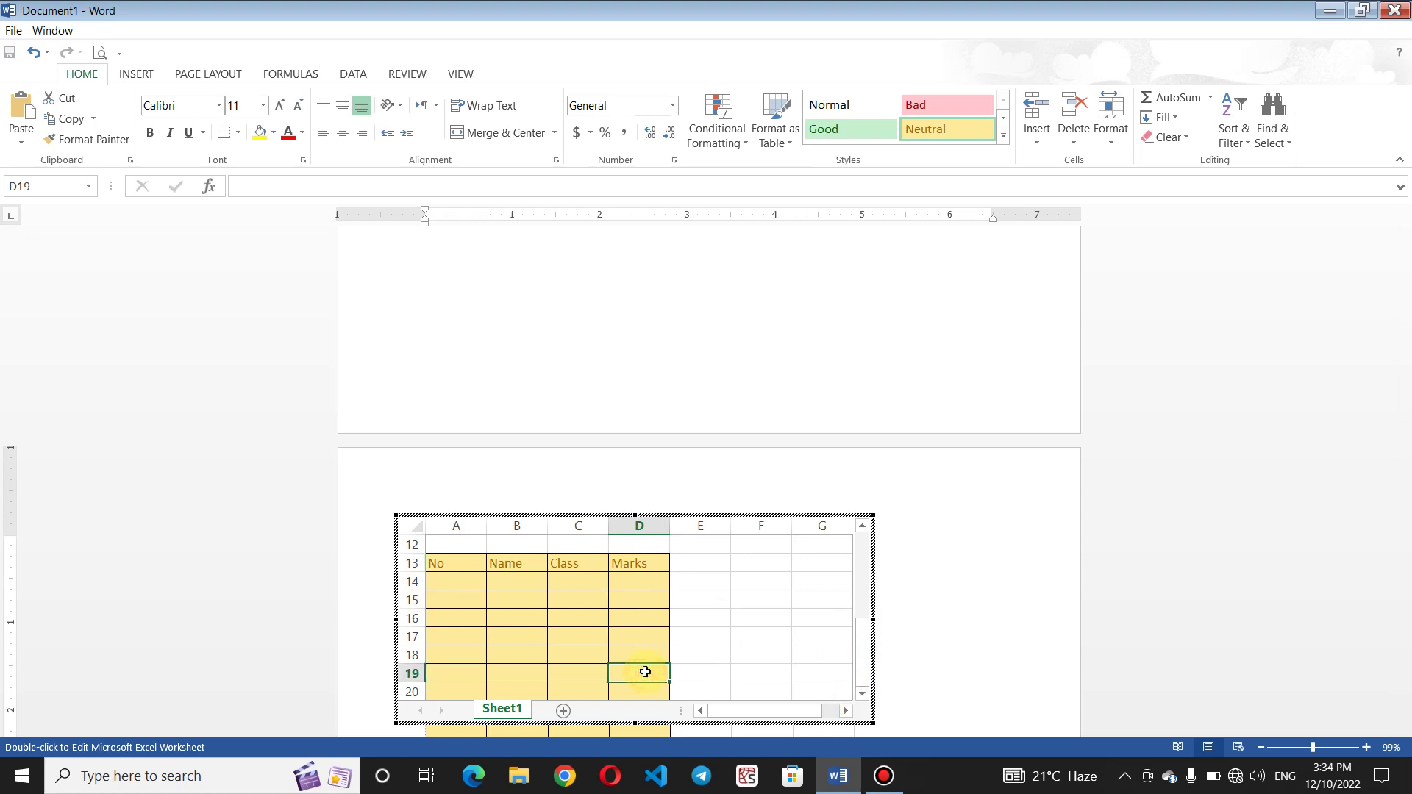
key(Right)
key(Down)
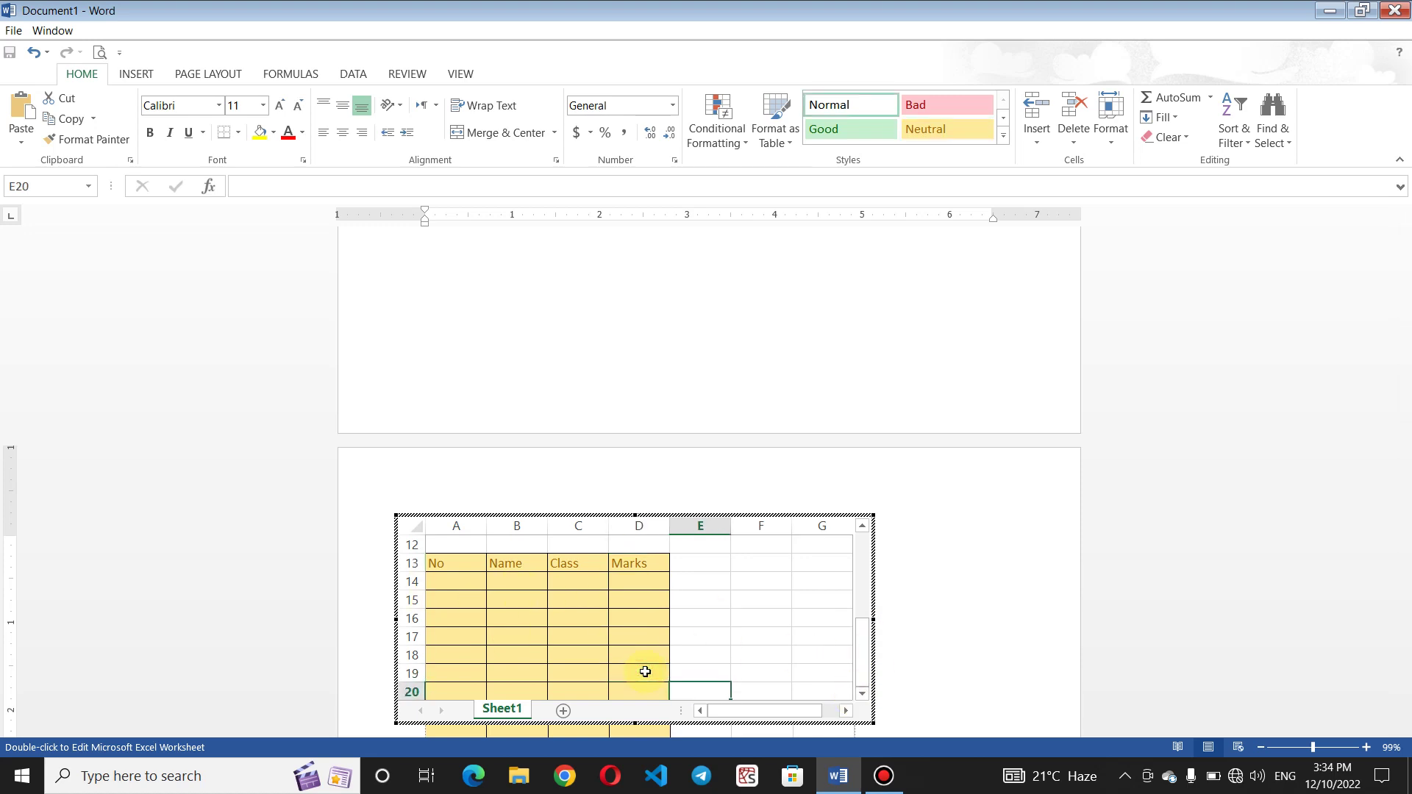
key(Down)
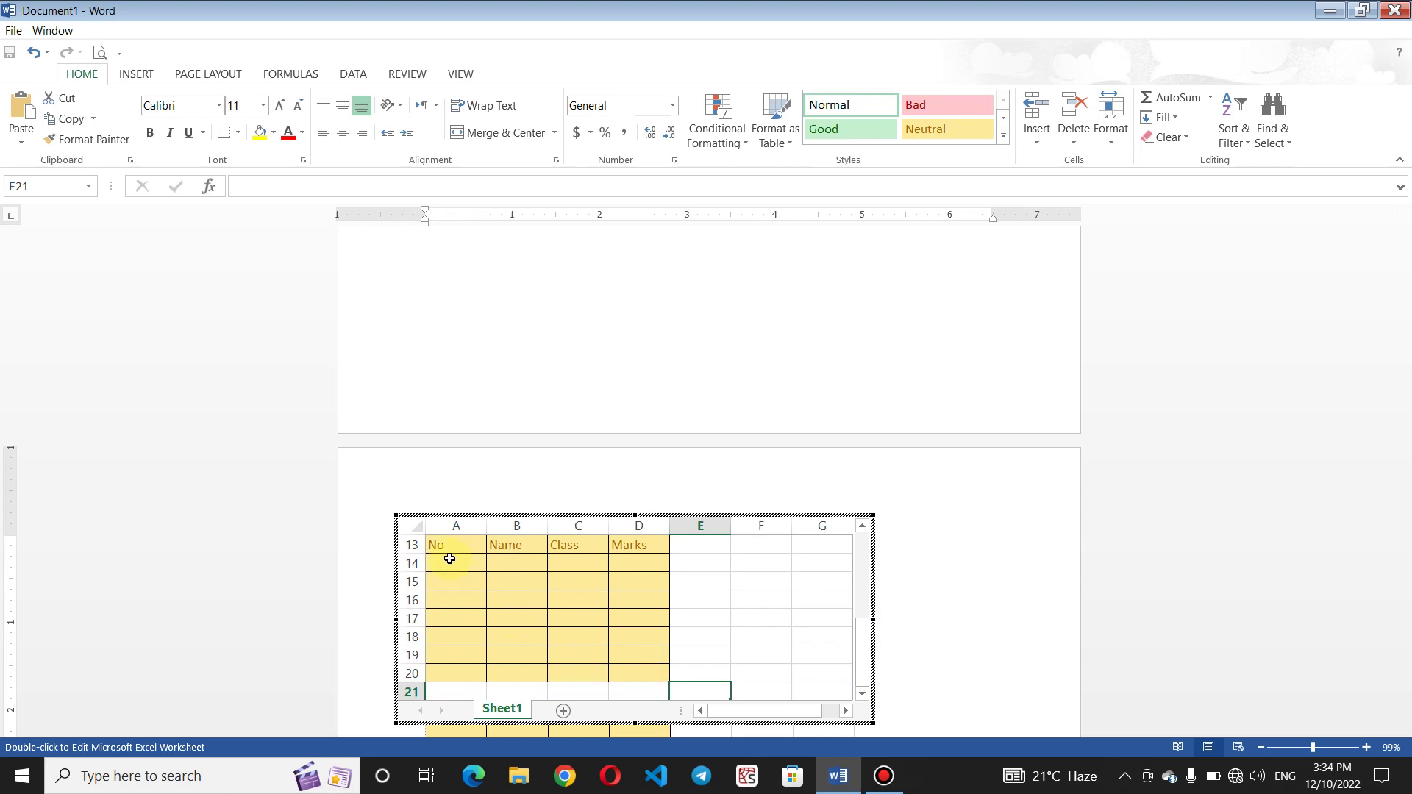
click(465, 551)
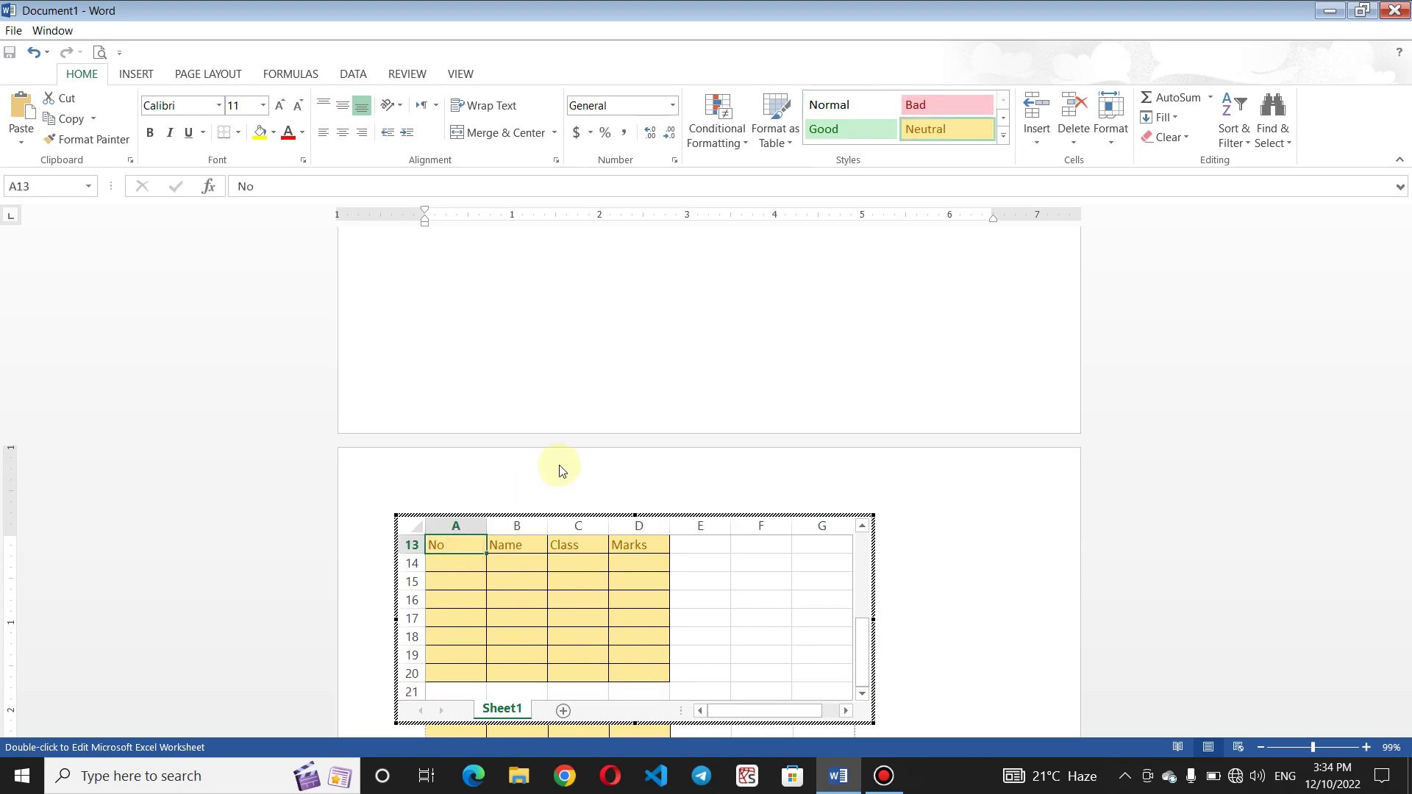
click(993, 669)
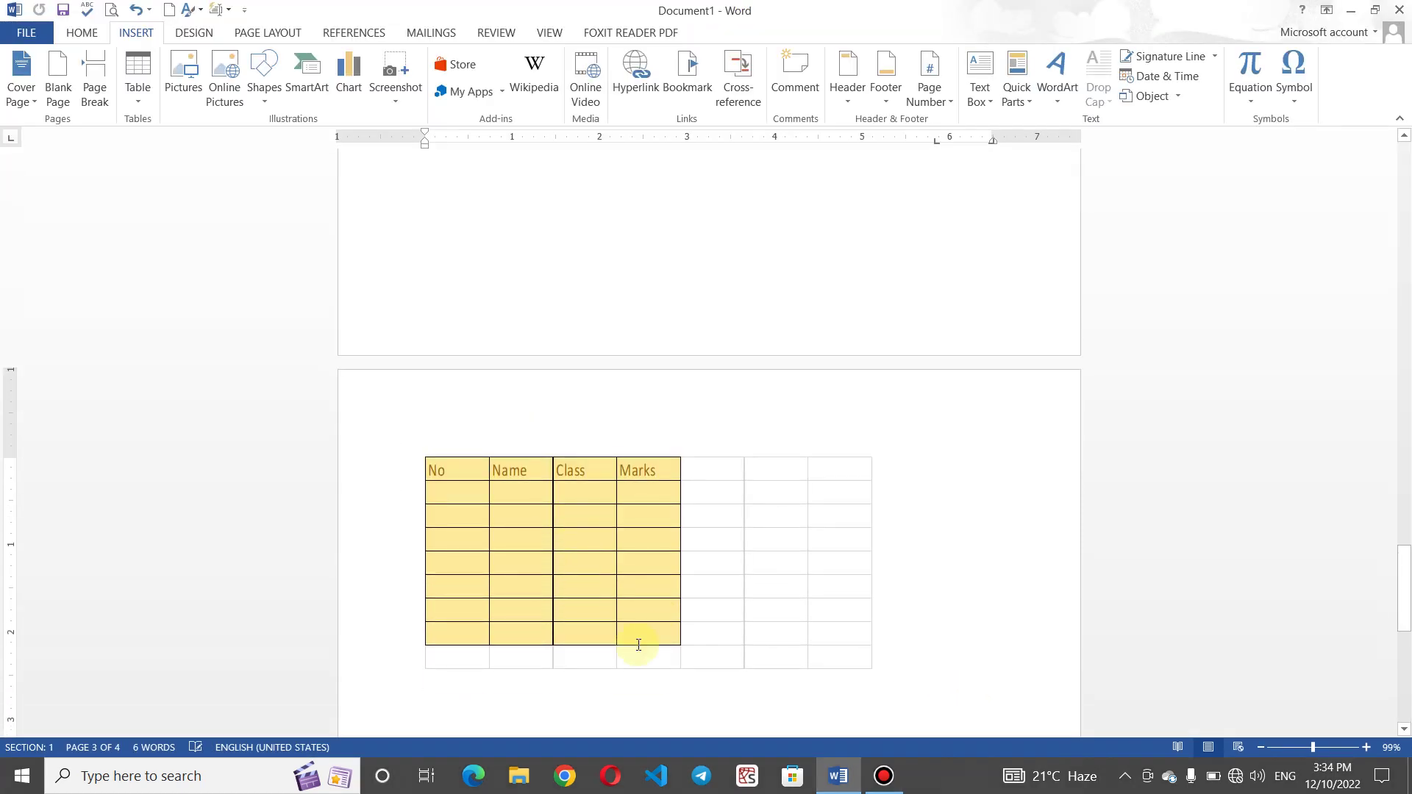
click(653, 696)
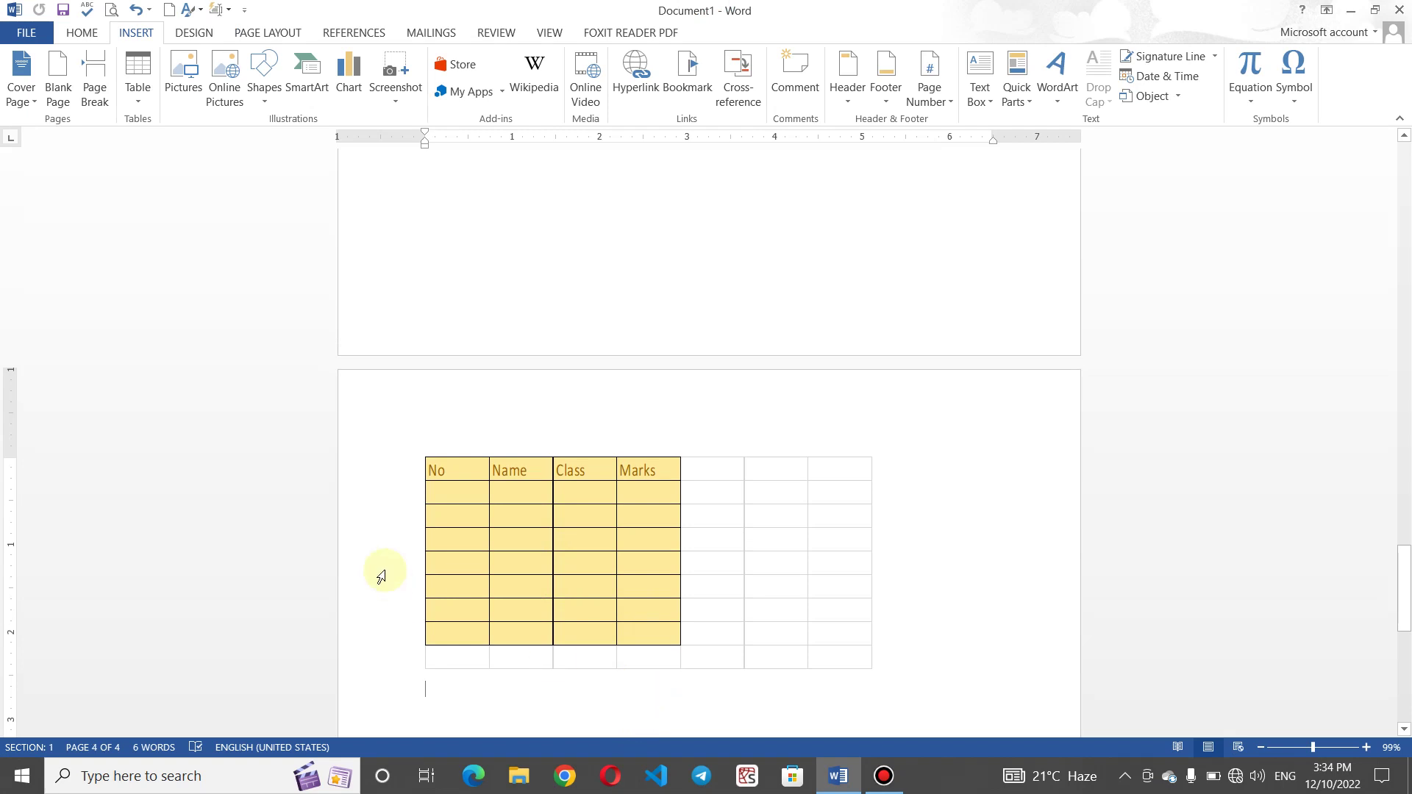
click(448, 504)
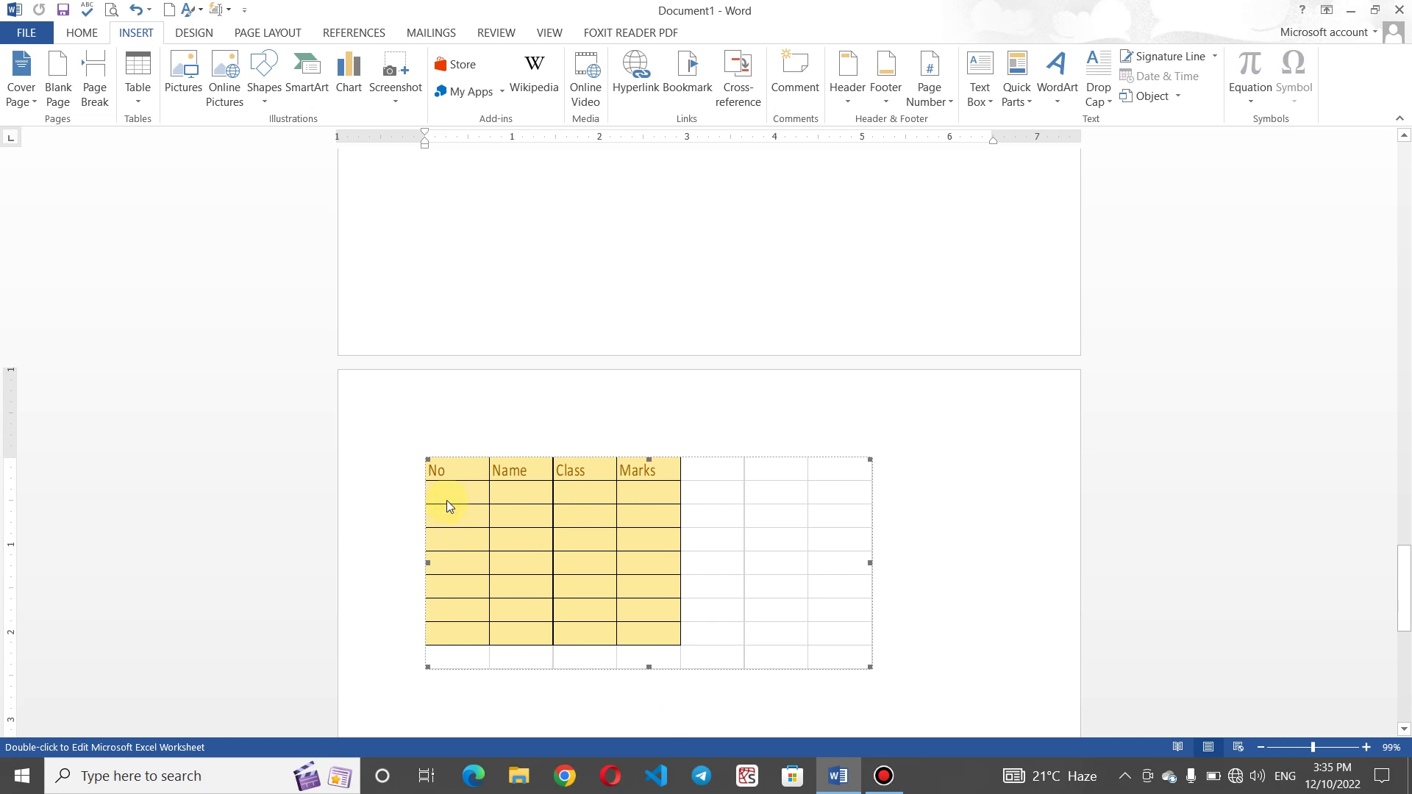
double_click(448, 505)
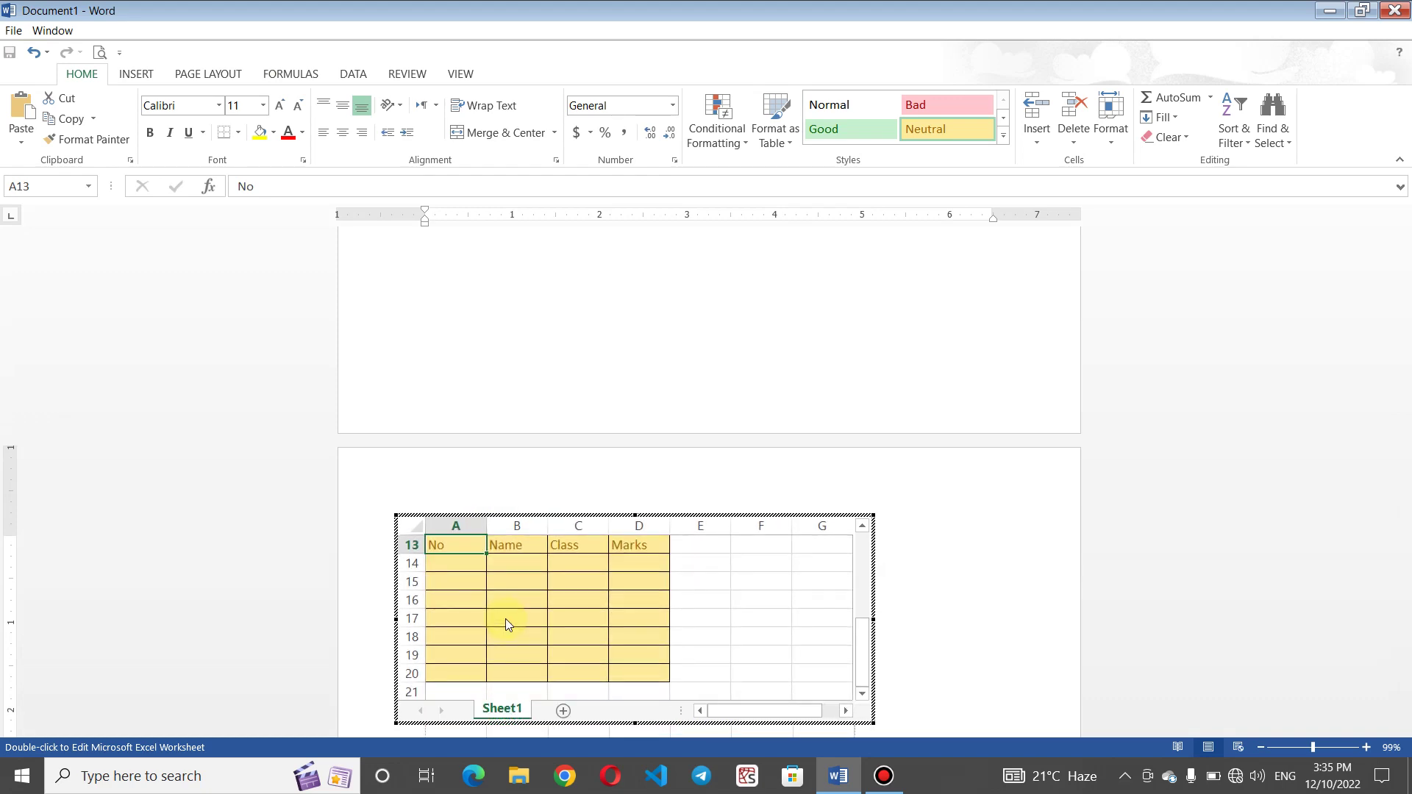
click(662, 334)
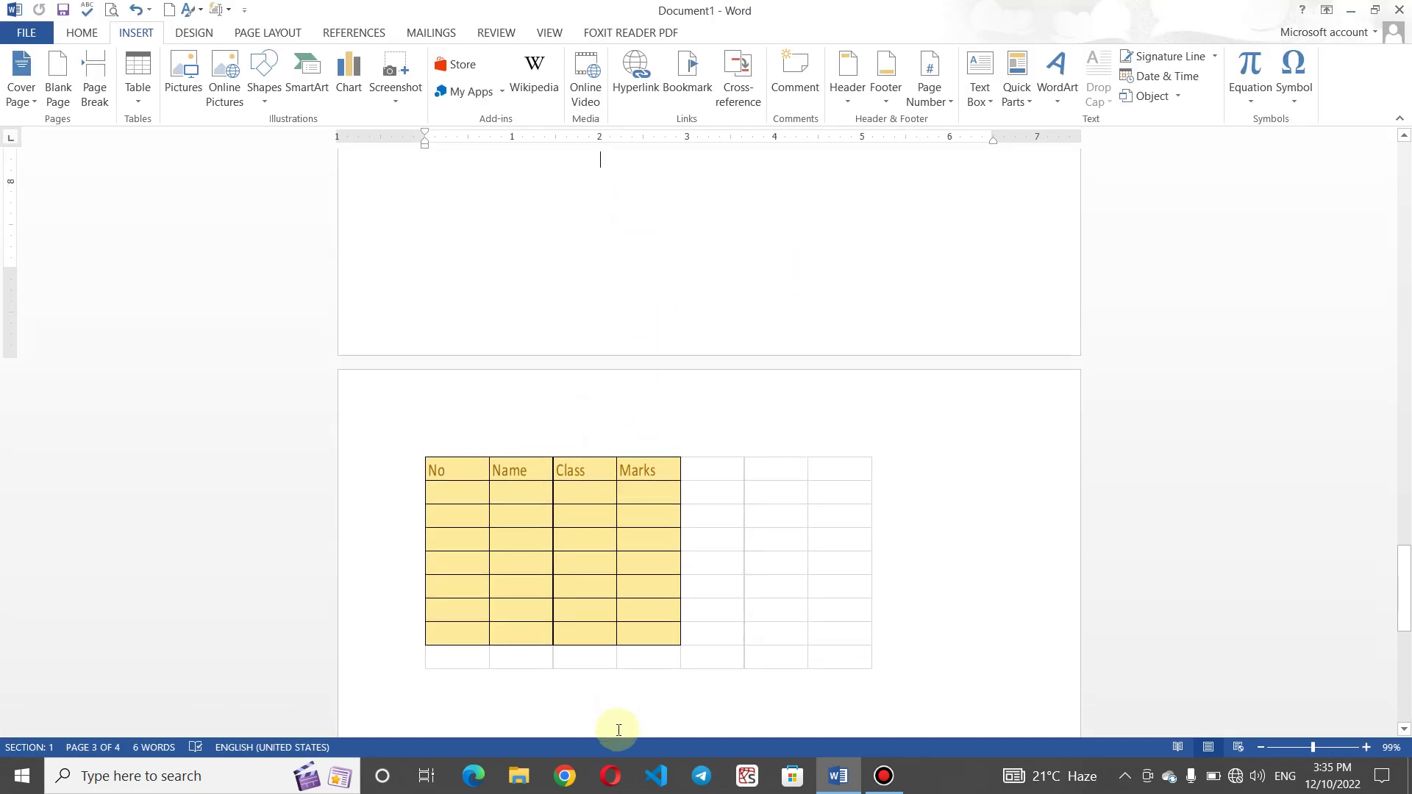
click(463, 714)
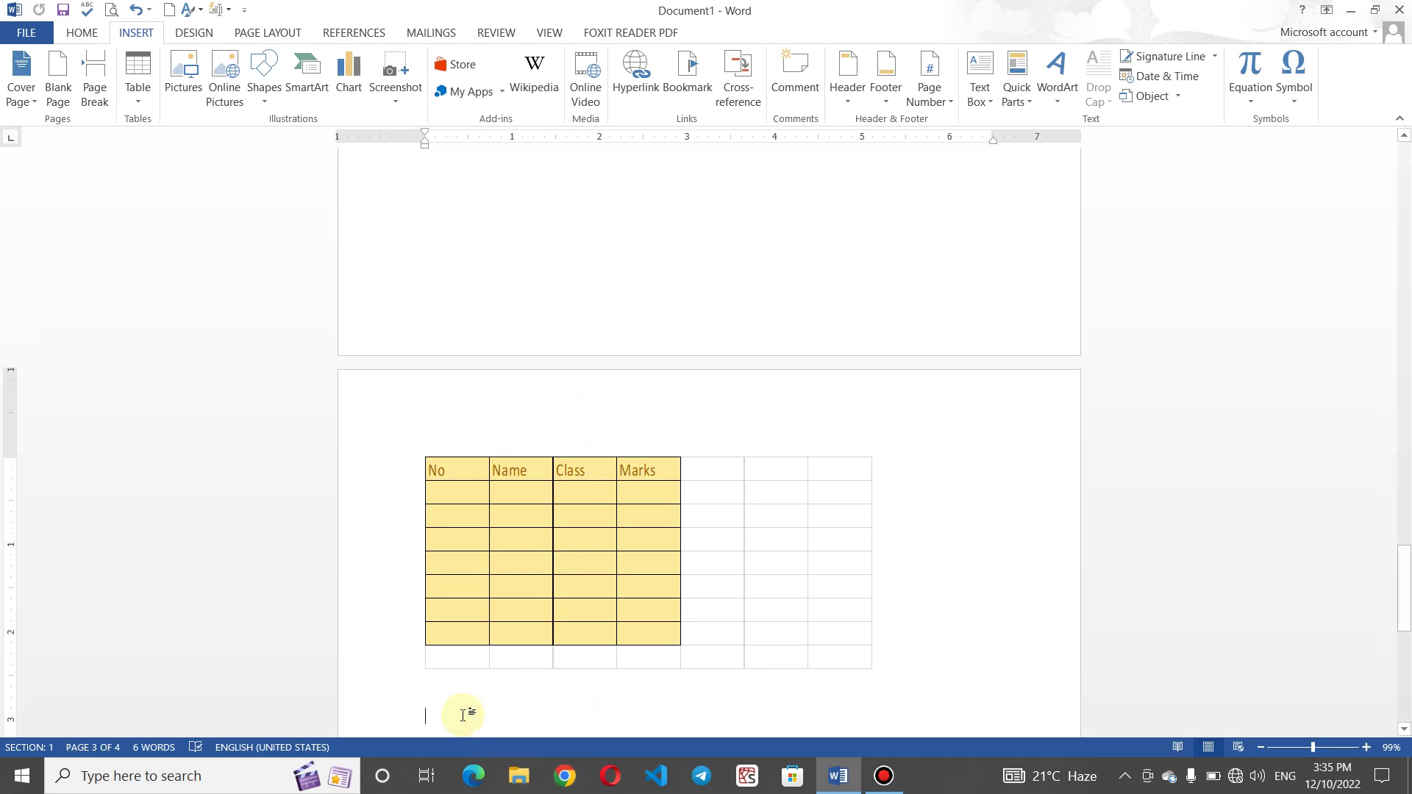
Browse the Quick Tables gallery down to the With Subheads designs
click(139, 99)
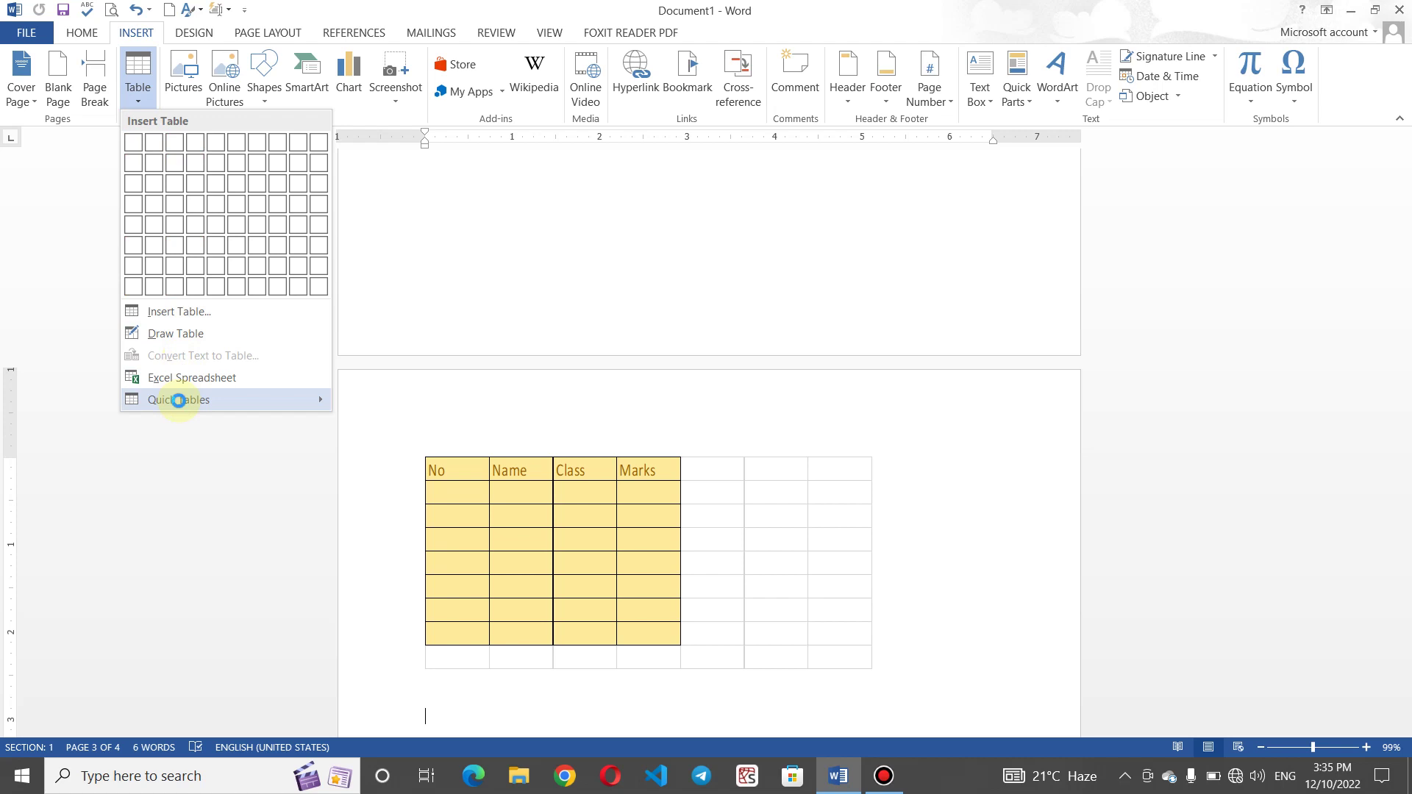
click(195, 400)
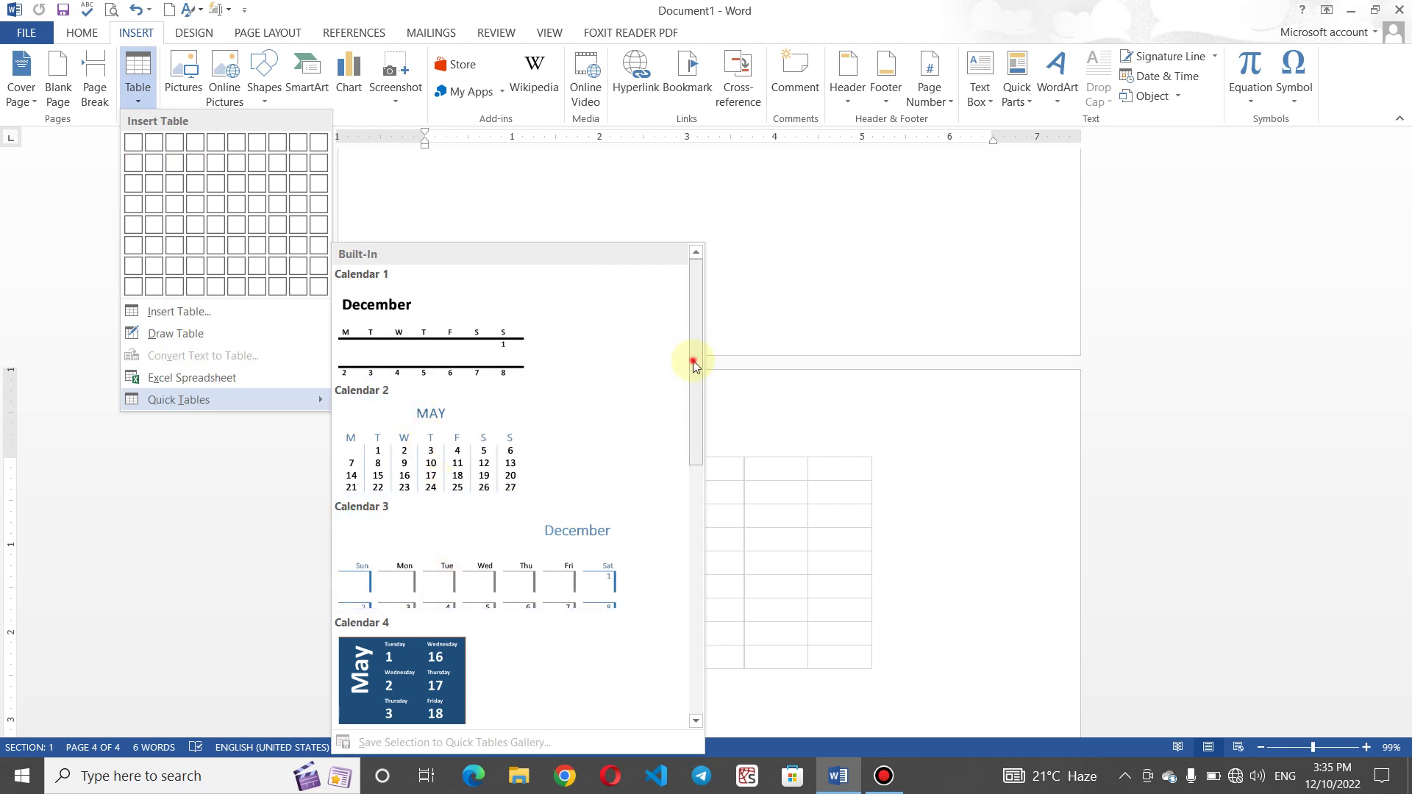
drag(694, 357, 678, 498)
scroll(677, 515, down, 3)
scroll(677, 559, down, 3)
scroll(676, 610, down, 2)
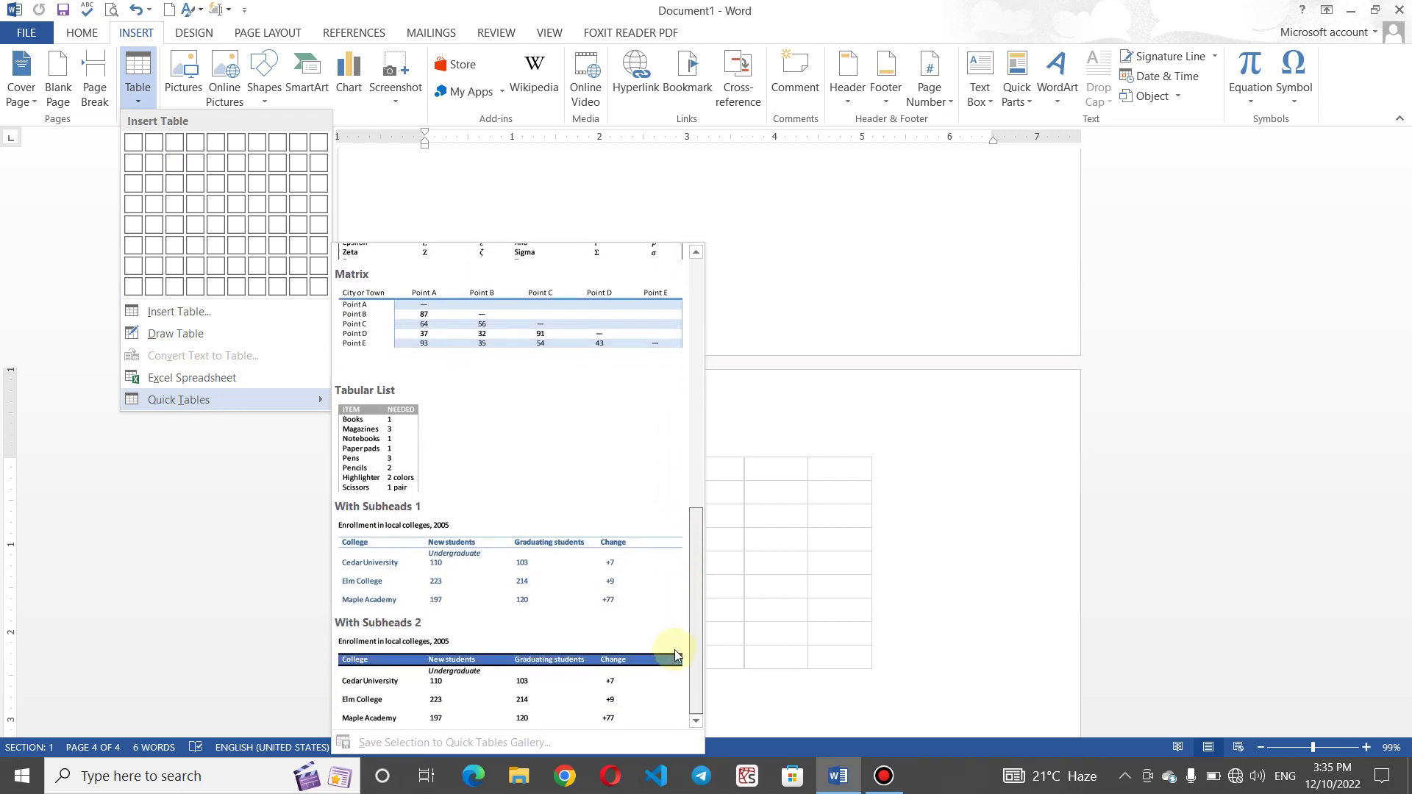
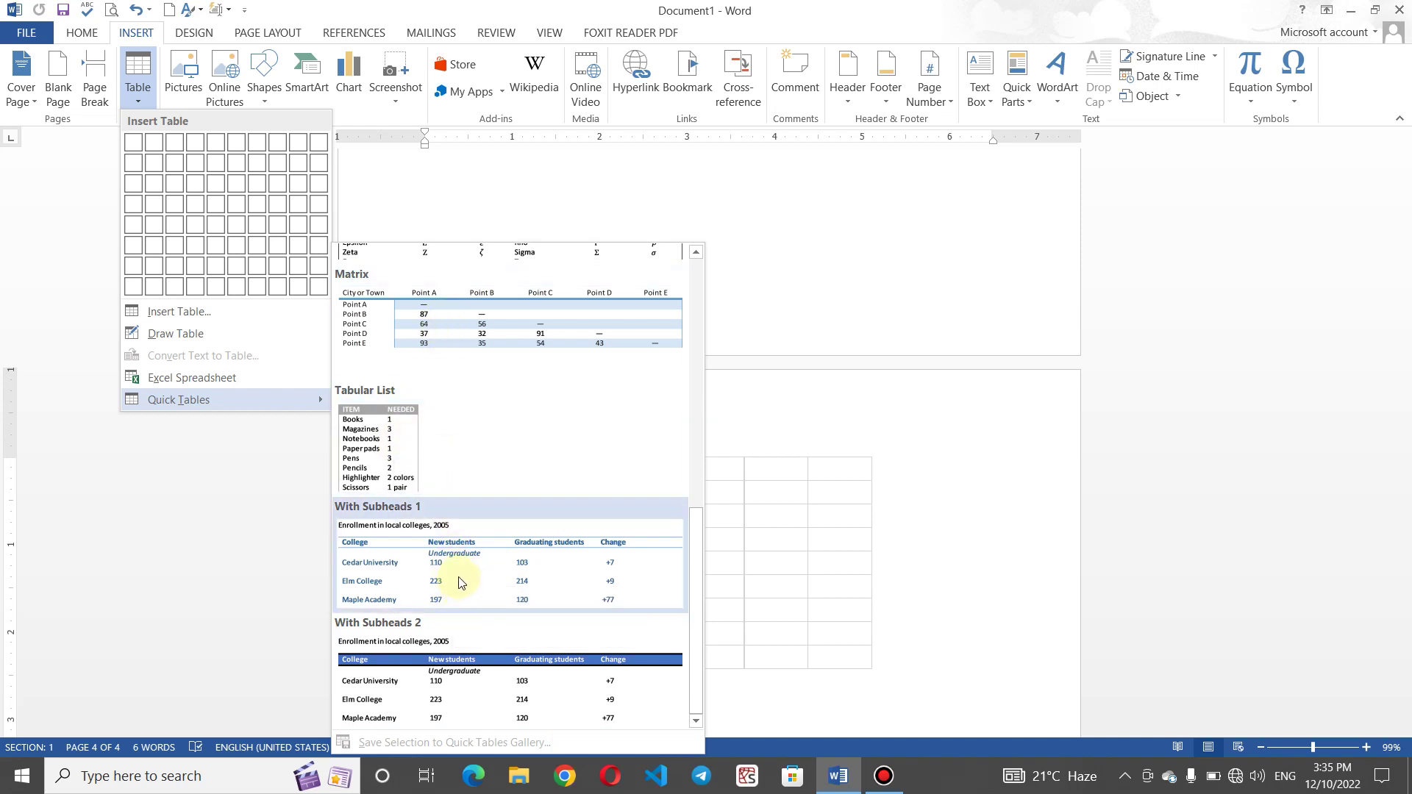
Insert the With Subheads 2 quick table of 2005 local college enrollment below the grid table
click(509, 696)
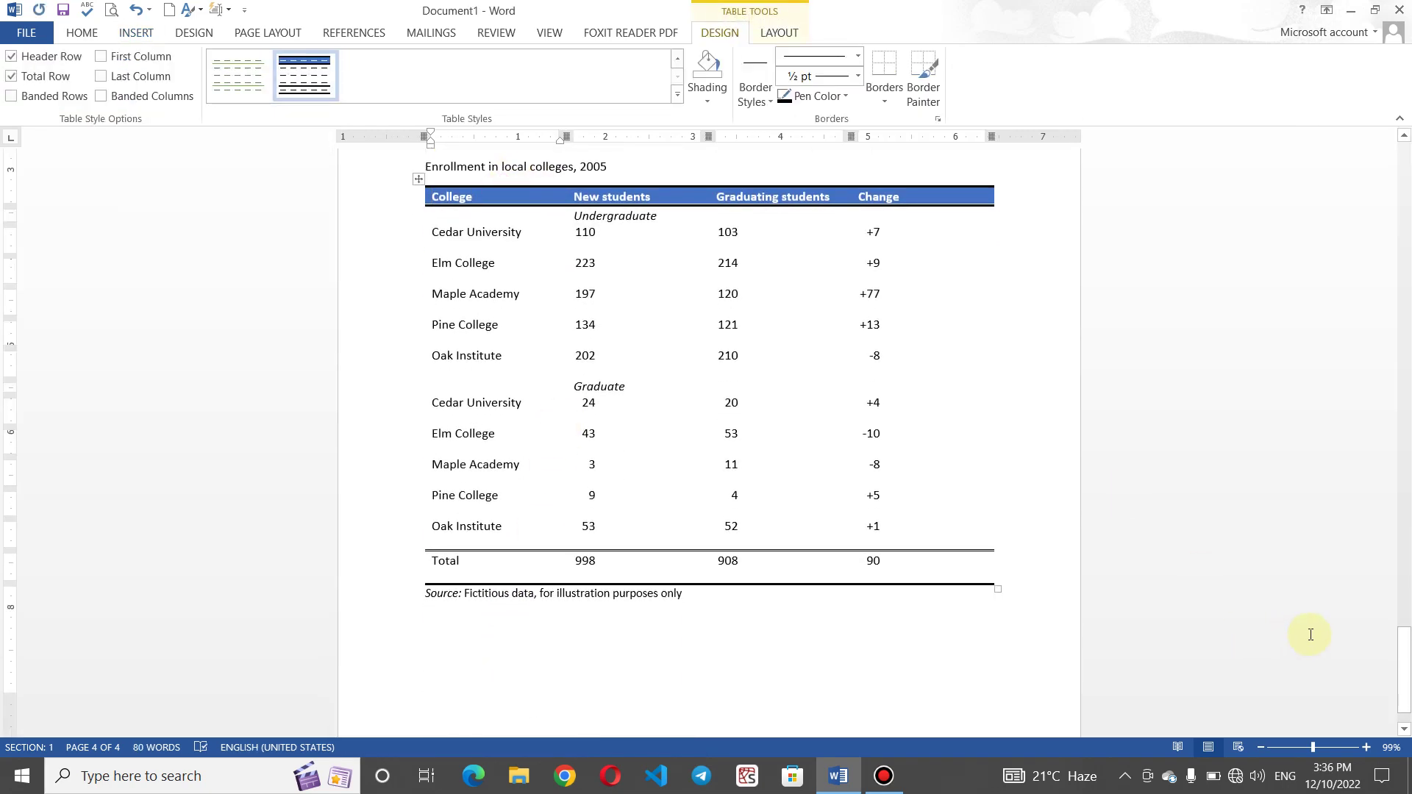
drag(1405, 675, 1405, 651)
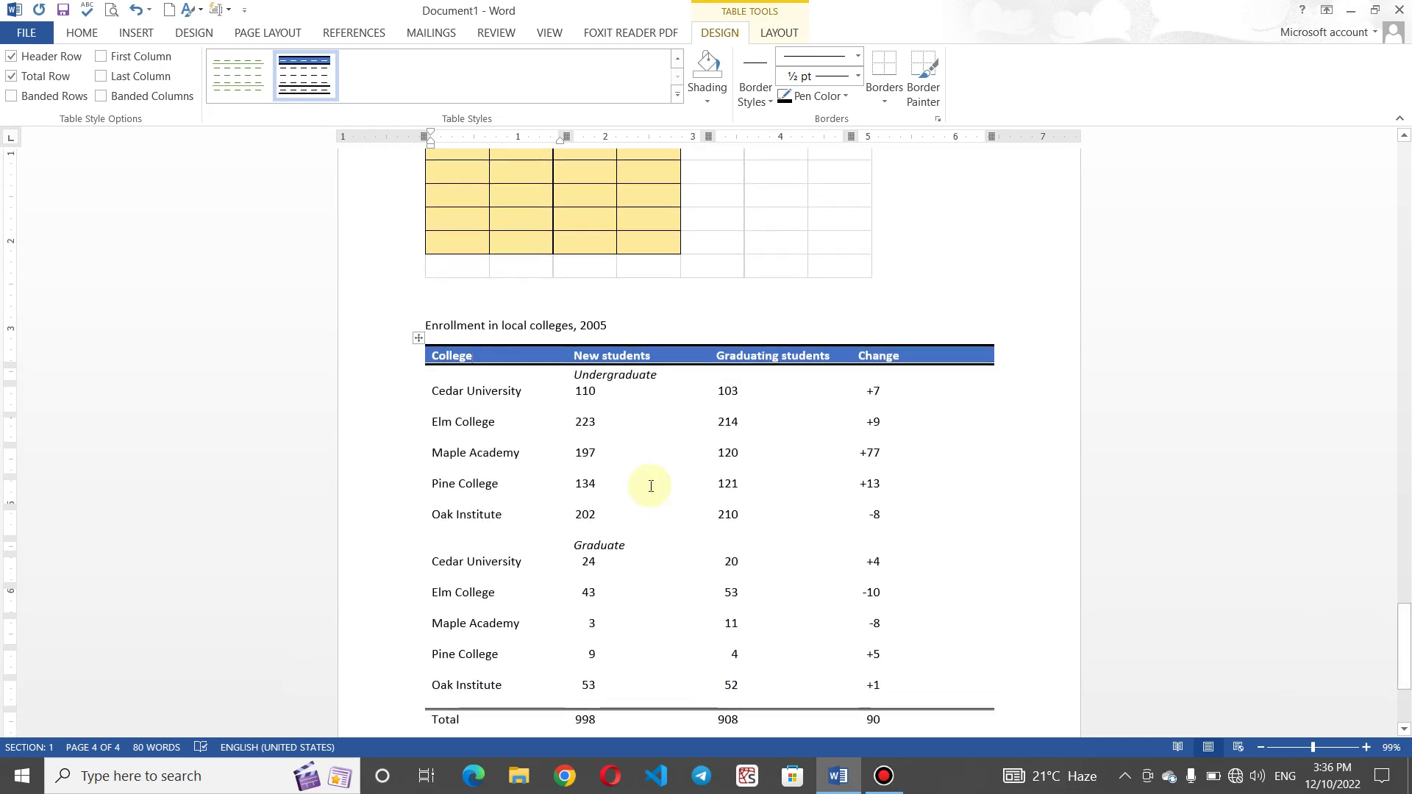
Replace 'local colleges' with 'Muslim Academy' and the year 2005 with 2022 in the caption
click(576, 327)
key(BackSpace)
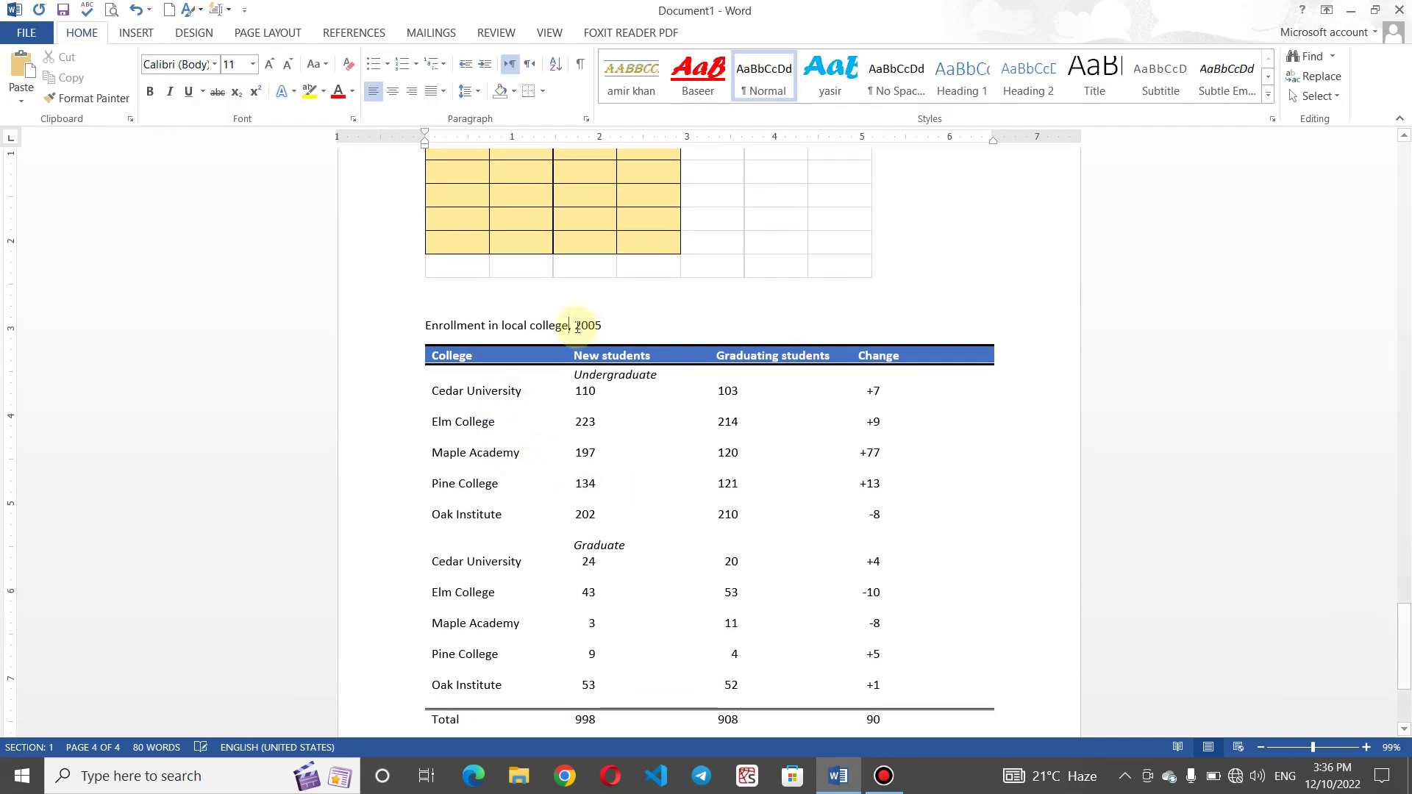
key(BackSpace)
key(BackSpace)
key(BackSpace)
key(BackSpace)
key(BackSpace)
key(BackSpace)
key(BackSpace)
key(BackSpace)
key(BackSpace)
key(BackSpace)
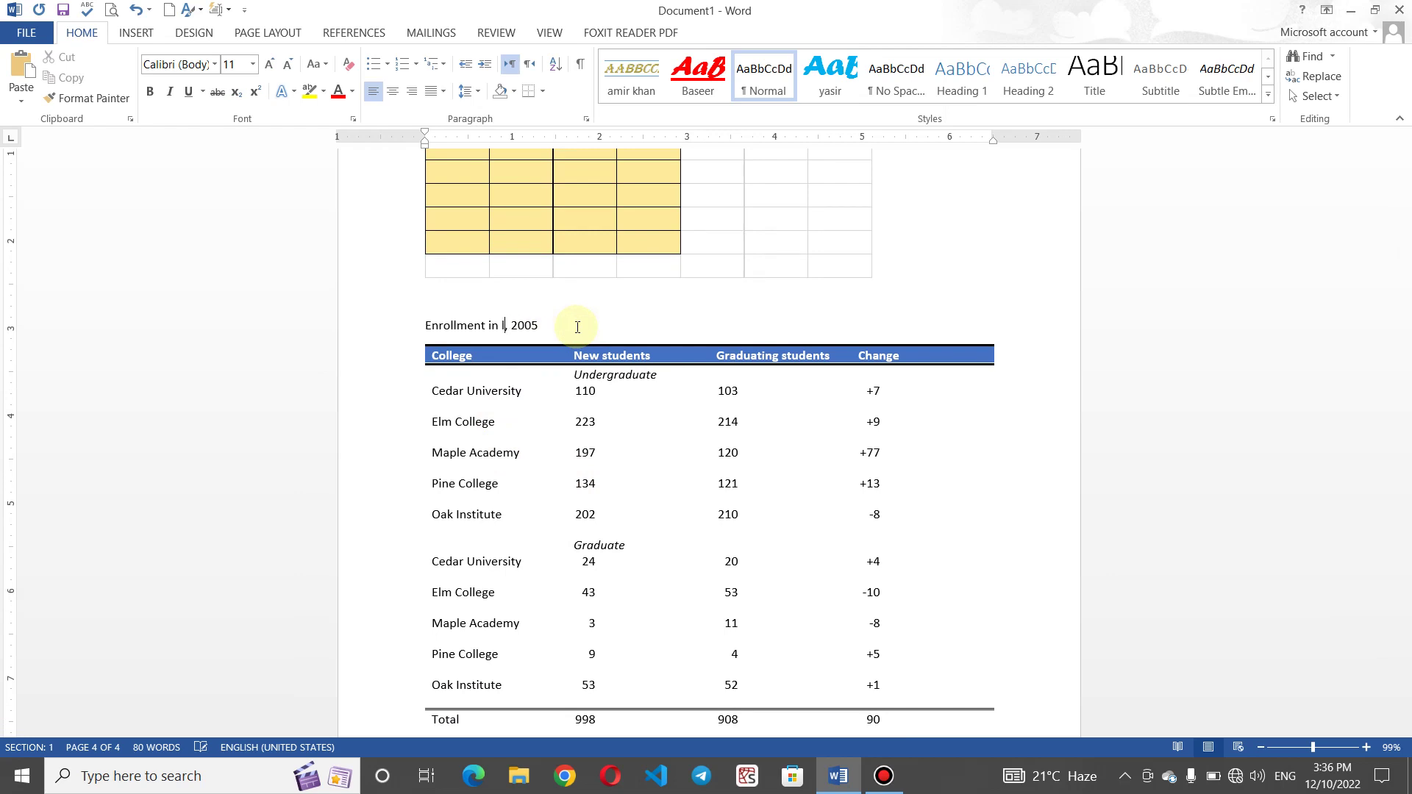
key(BackSpace)
text(Muslim )
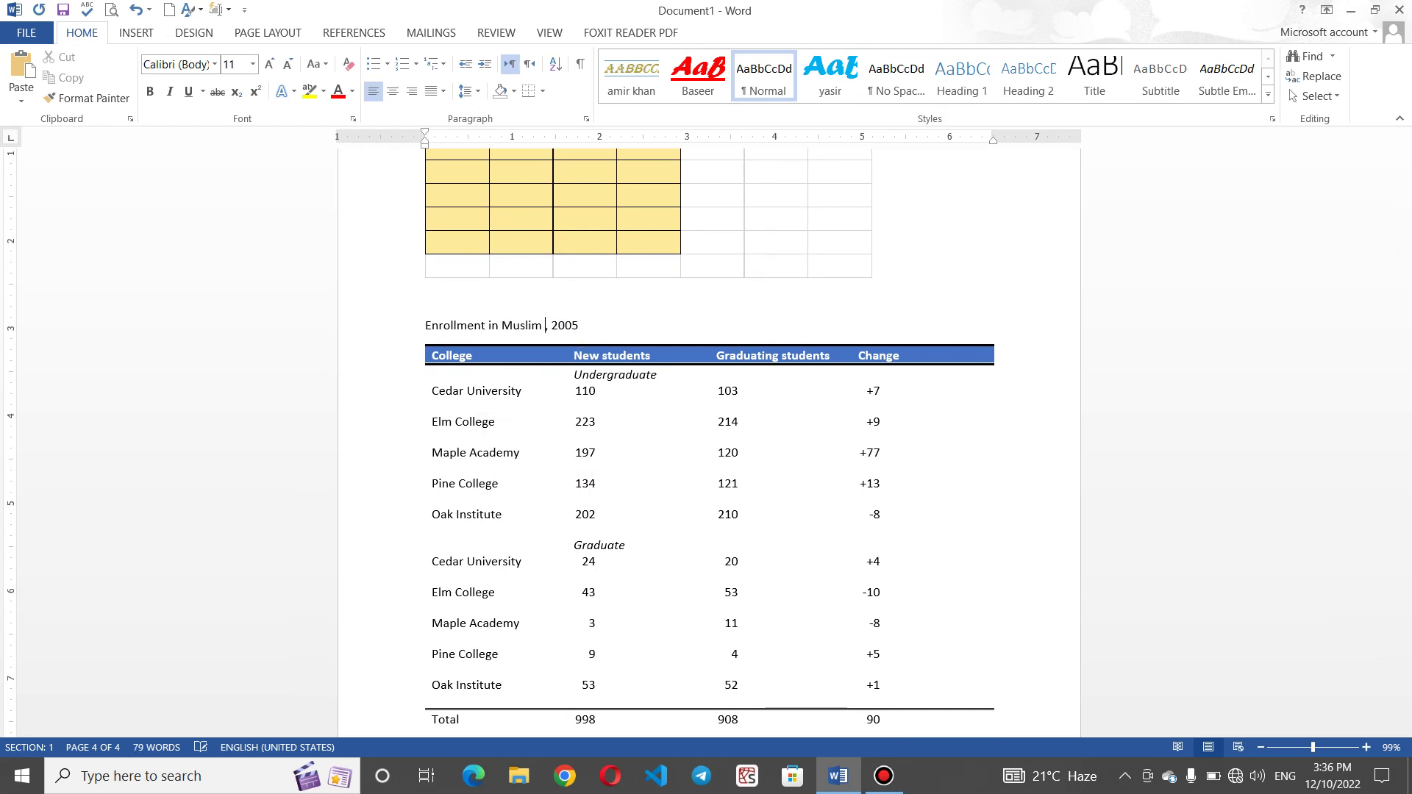
text(Academ)
key(BackSpace)
key(BackSpace)
text(emy)
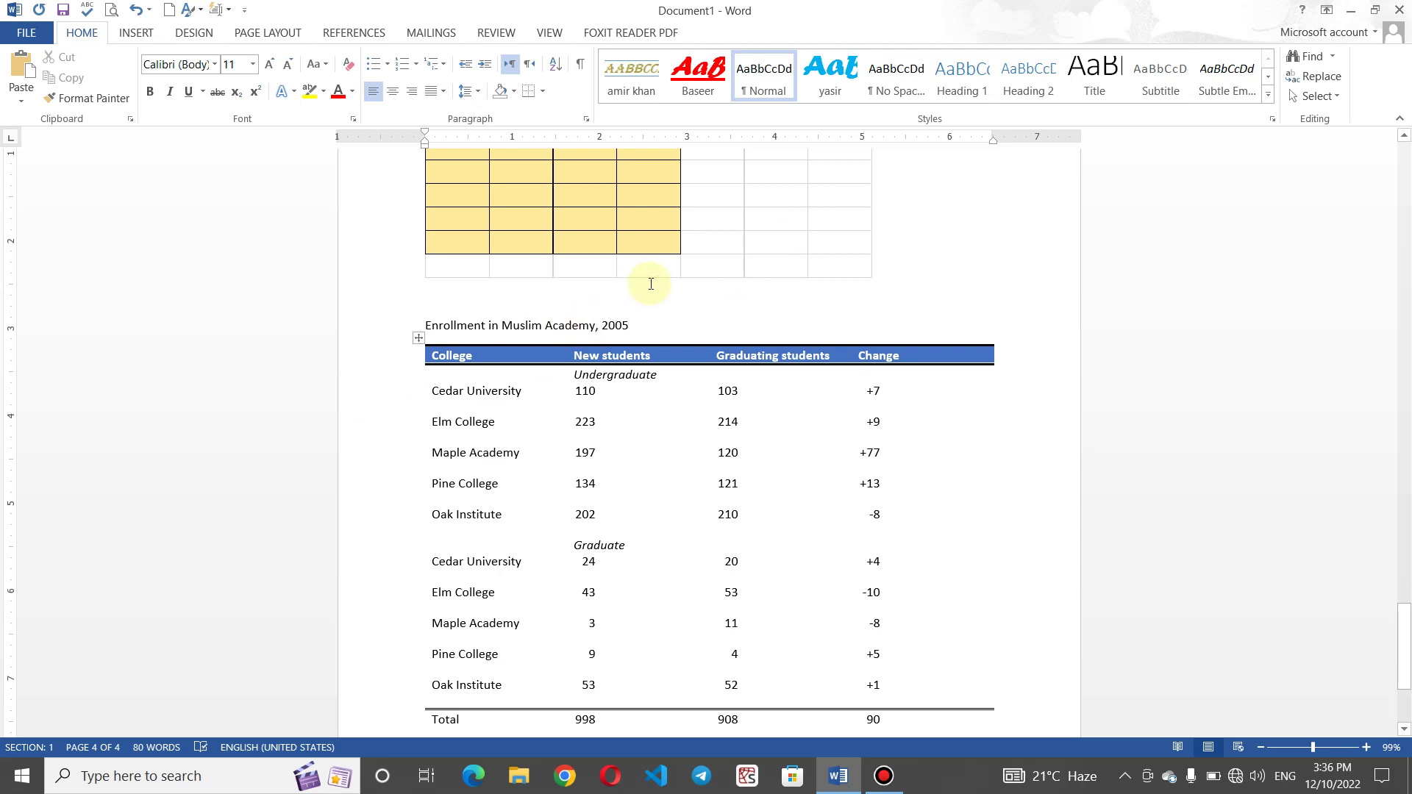
click(633, 325)
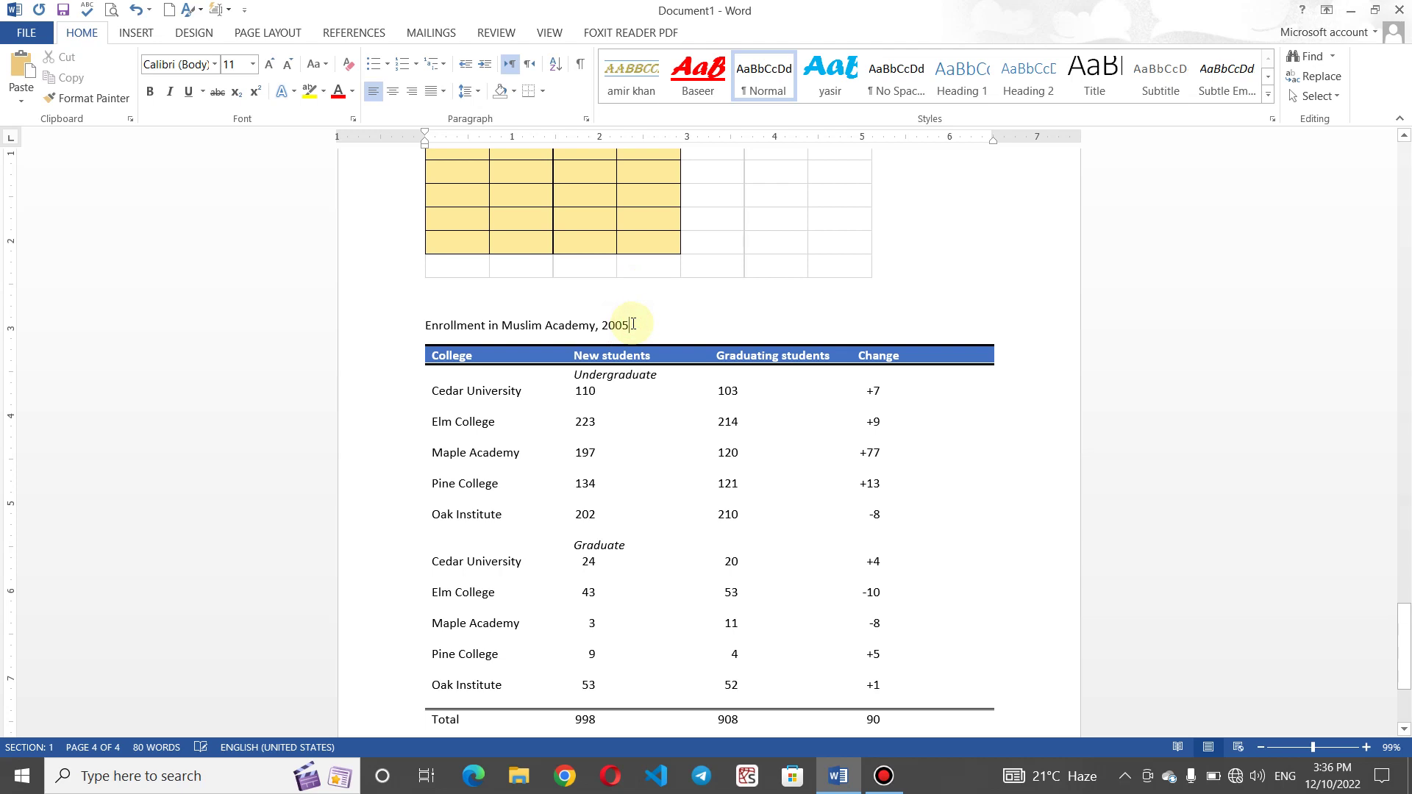
key(BackSpace)
key(BackSpace)
text(22)
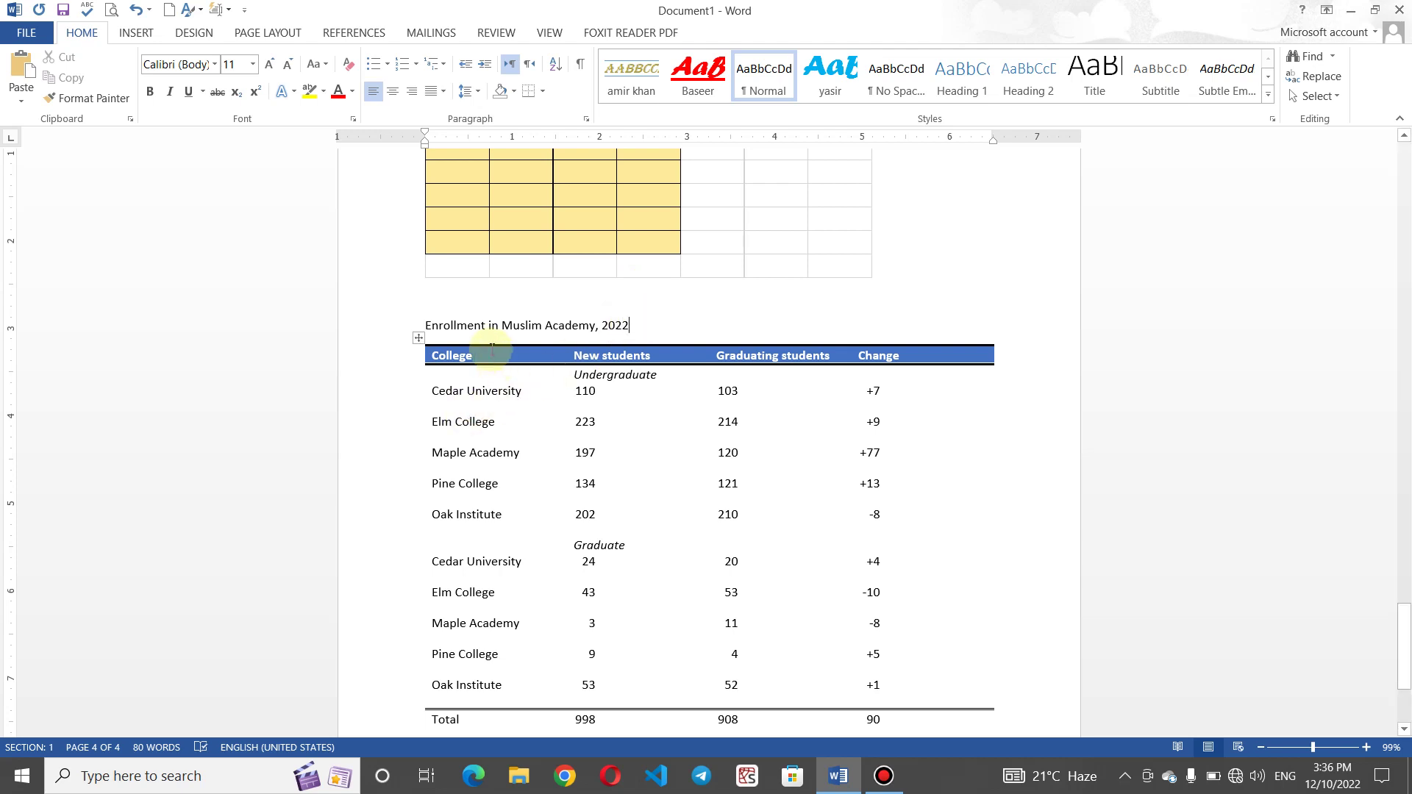
Step through the College, Undergraduate, Graduating students, Change, Cedar University, Pine College and Elm College cells
click(489, 355)
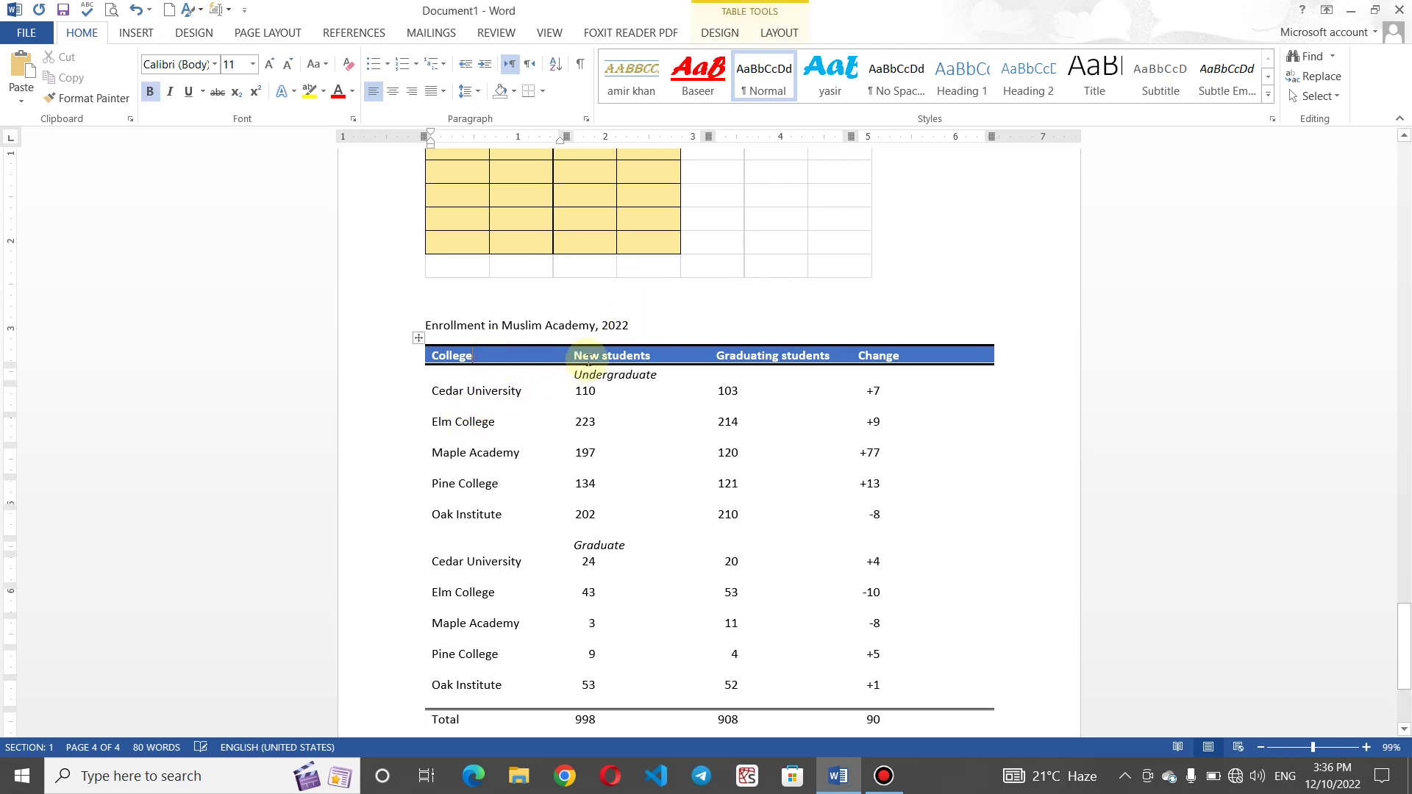
click(626, 375)
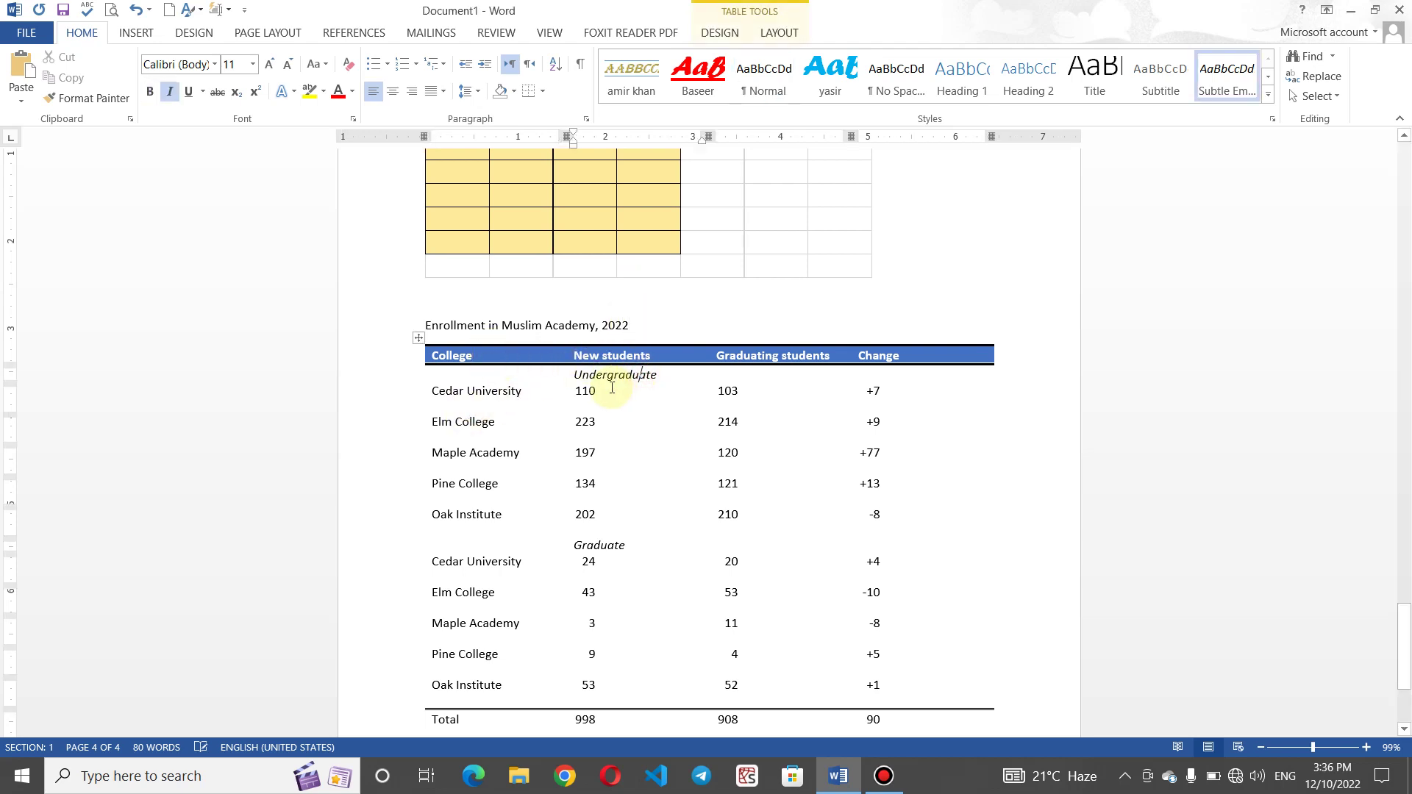
click(754, 356)
click(888, 356)
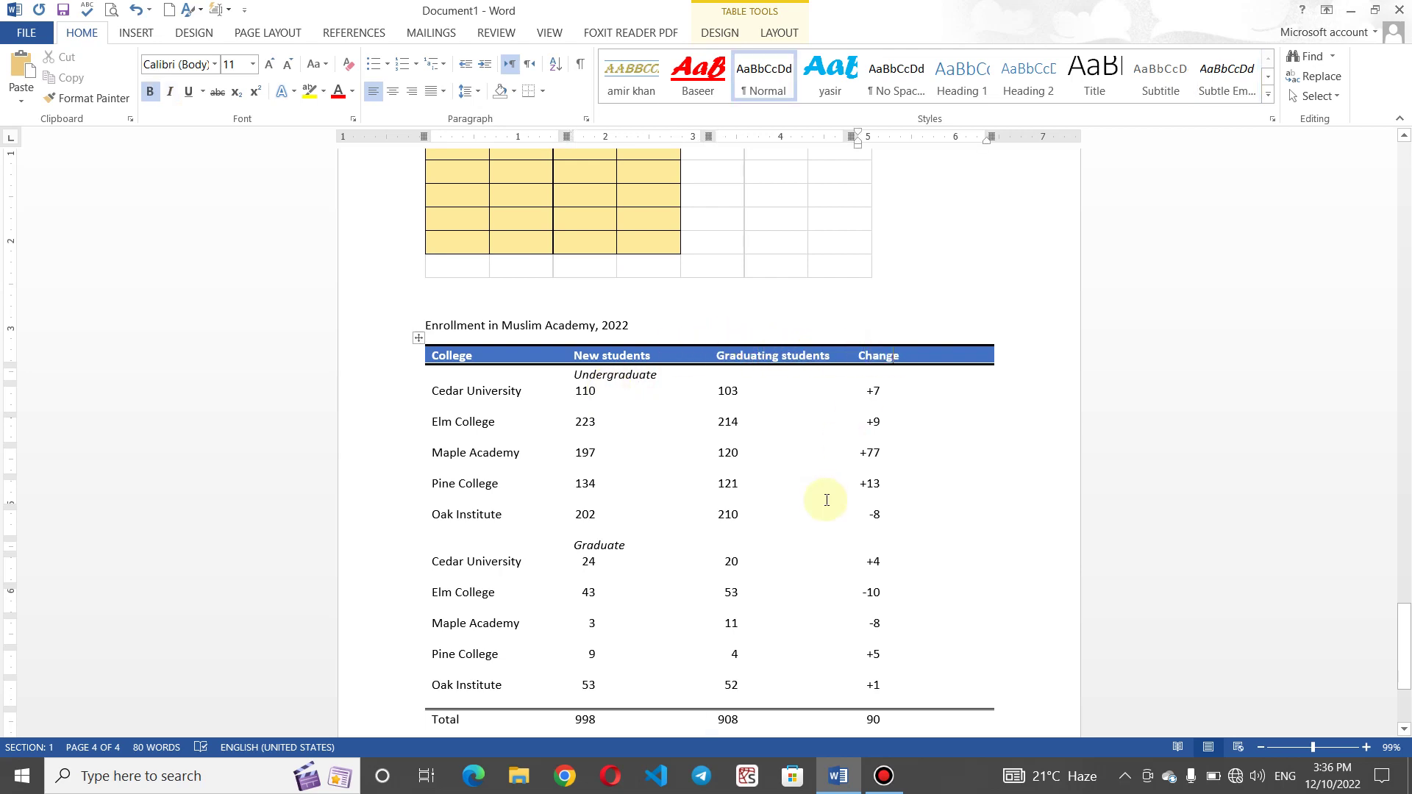
click(492, 392)
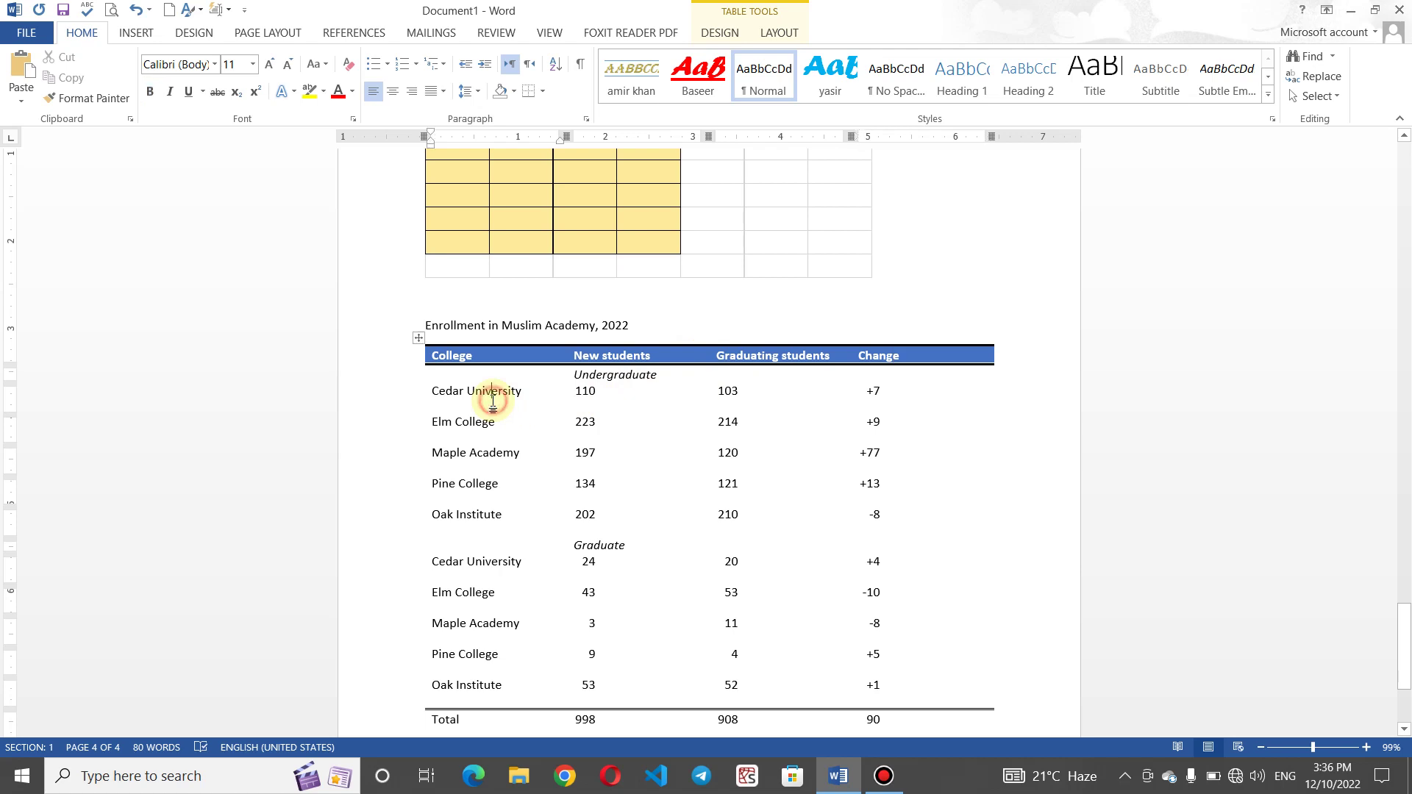
click(466, 483)
click(463, 593)
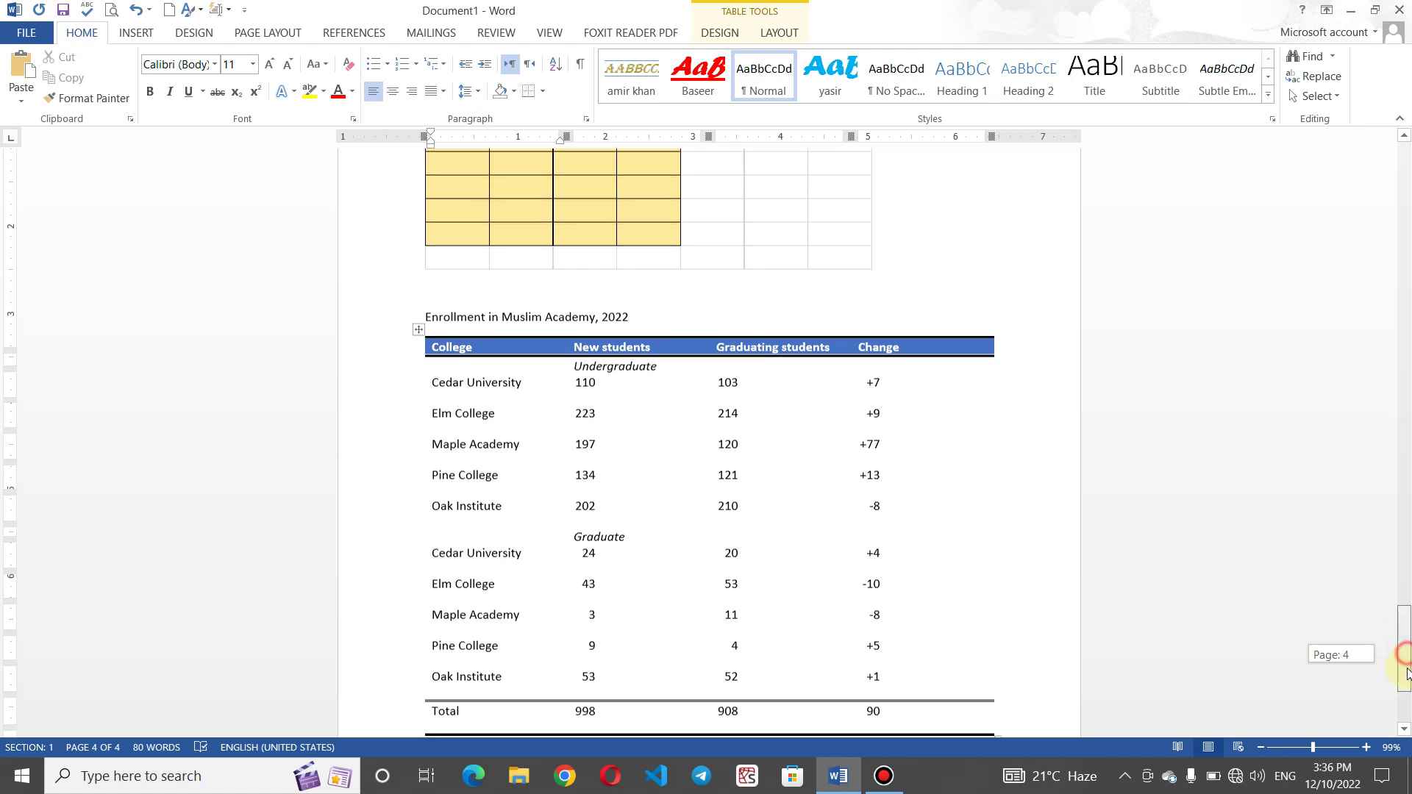
Rename the first Cedar University row to 'Level One' and the first Elm College row to 'Level Two'
drag(1405, 647, 1405, 677)
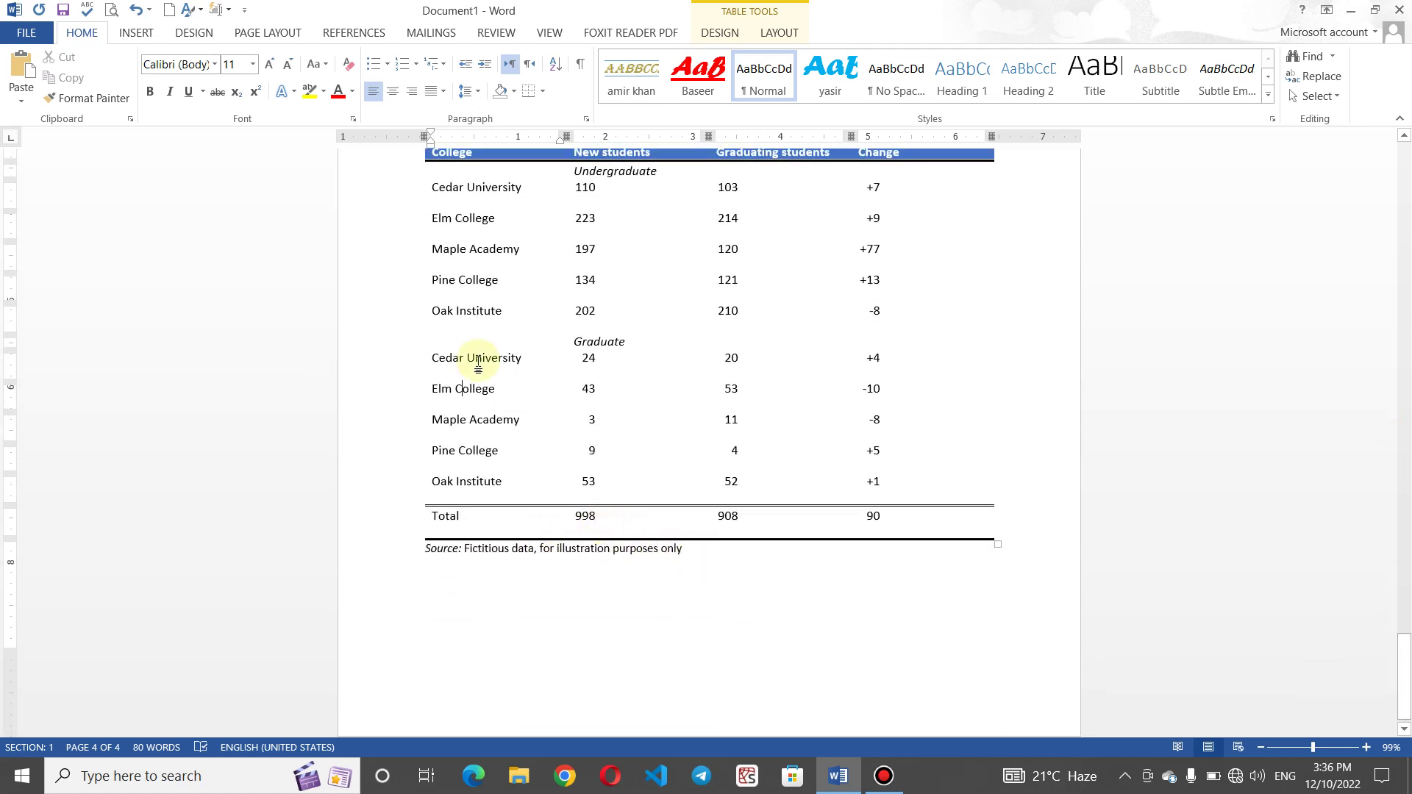
click(533, 189)
key(BackSpace)
key(BackSpace)
key(BackSpace)
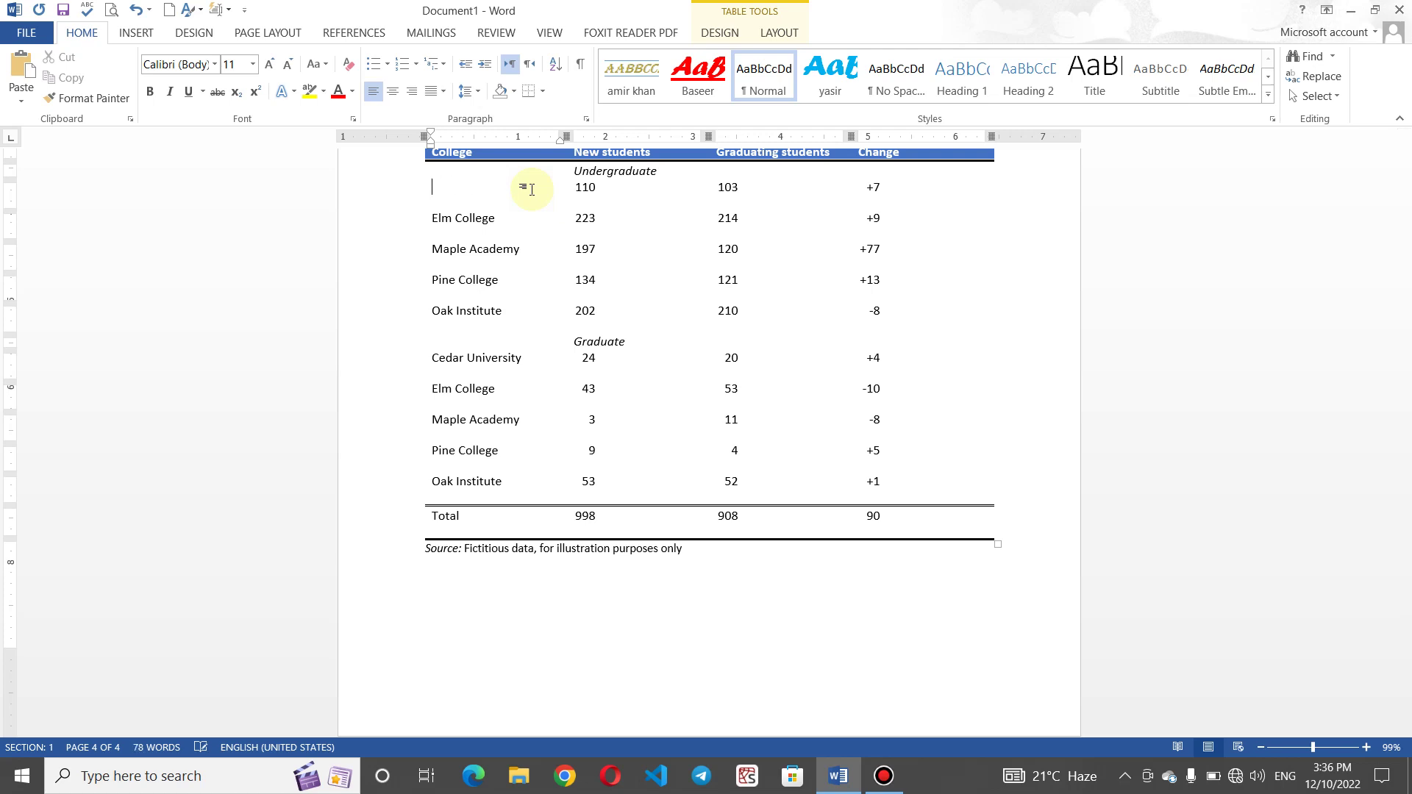
text(Level)
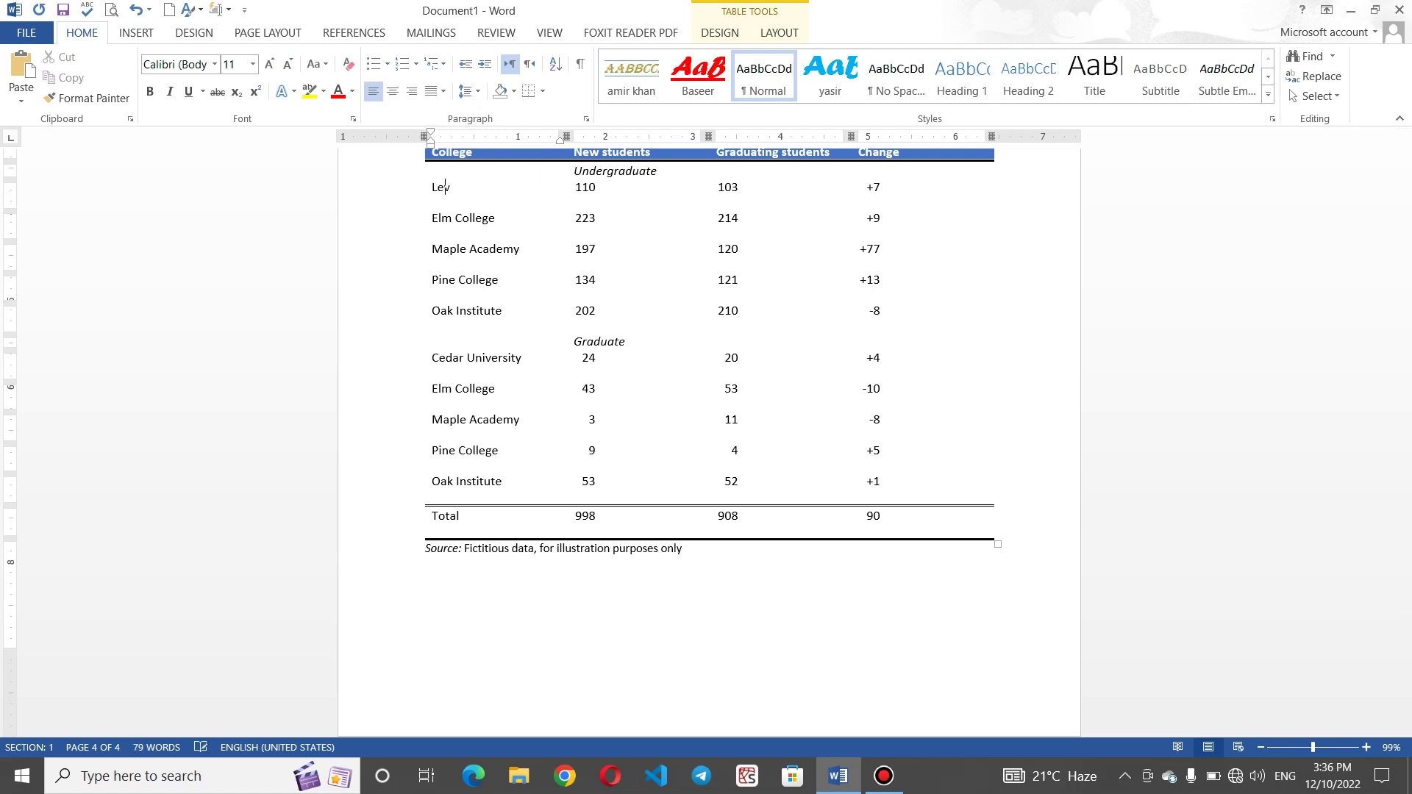
text( On)
click(507, 228)
key(BackSpace)
key(BackSpace)
key(BackSpace)
key(BackSpace)
key(BackSpace)
text(eve)
text(l T)
text(wo)
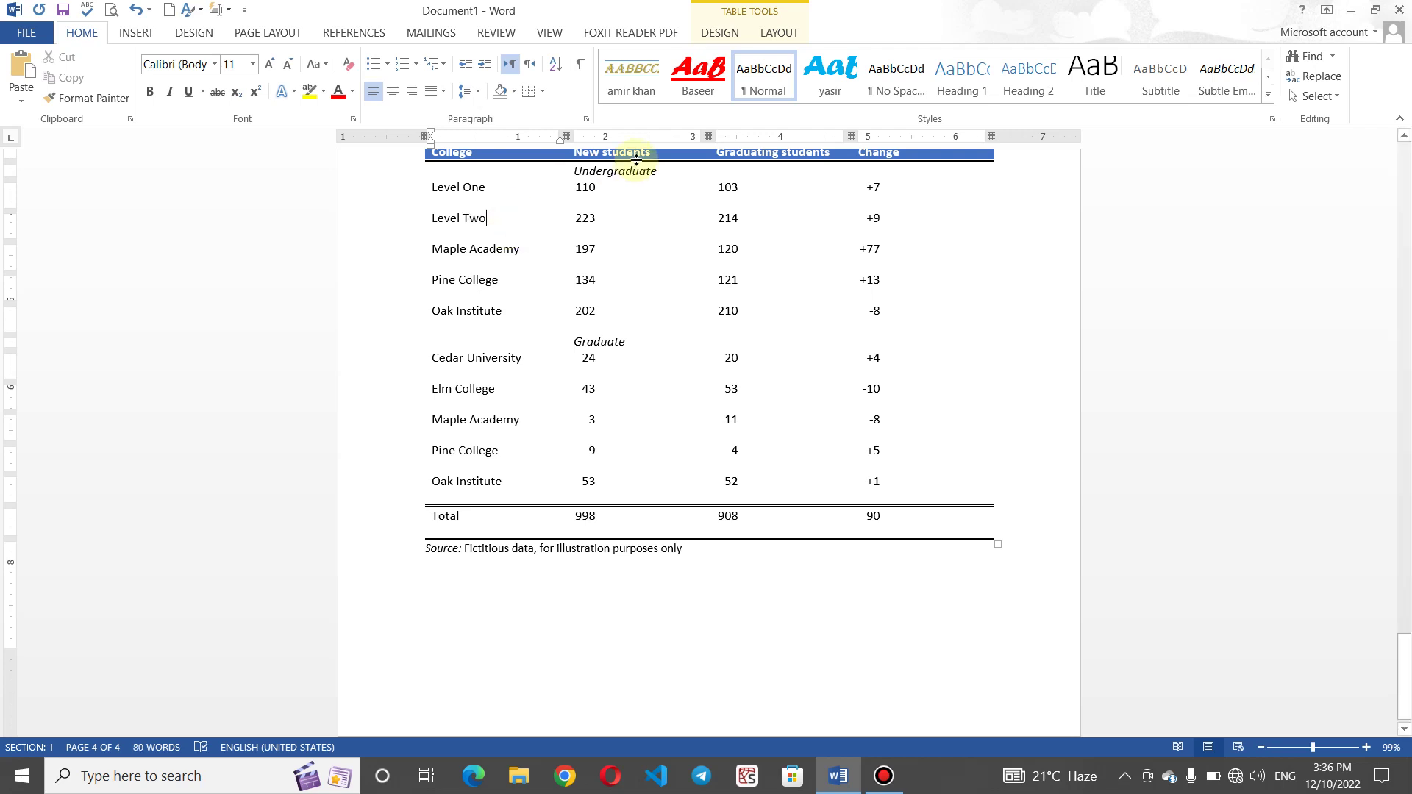
Move back through the Undergraduate rows and place the caret on the empty line below the table
click(478, 172)
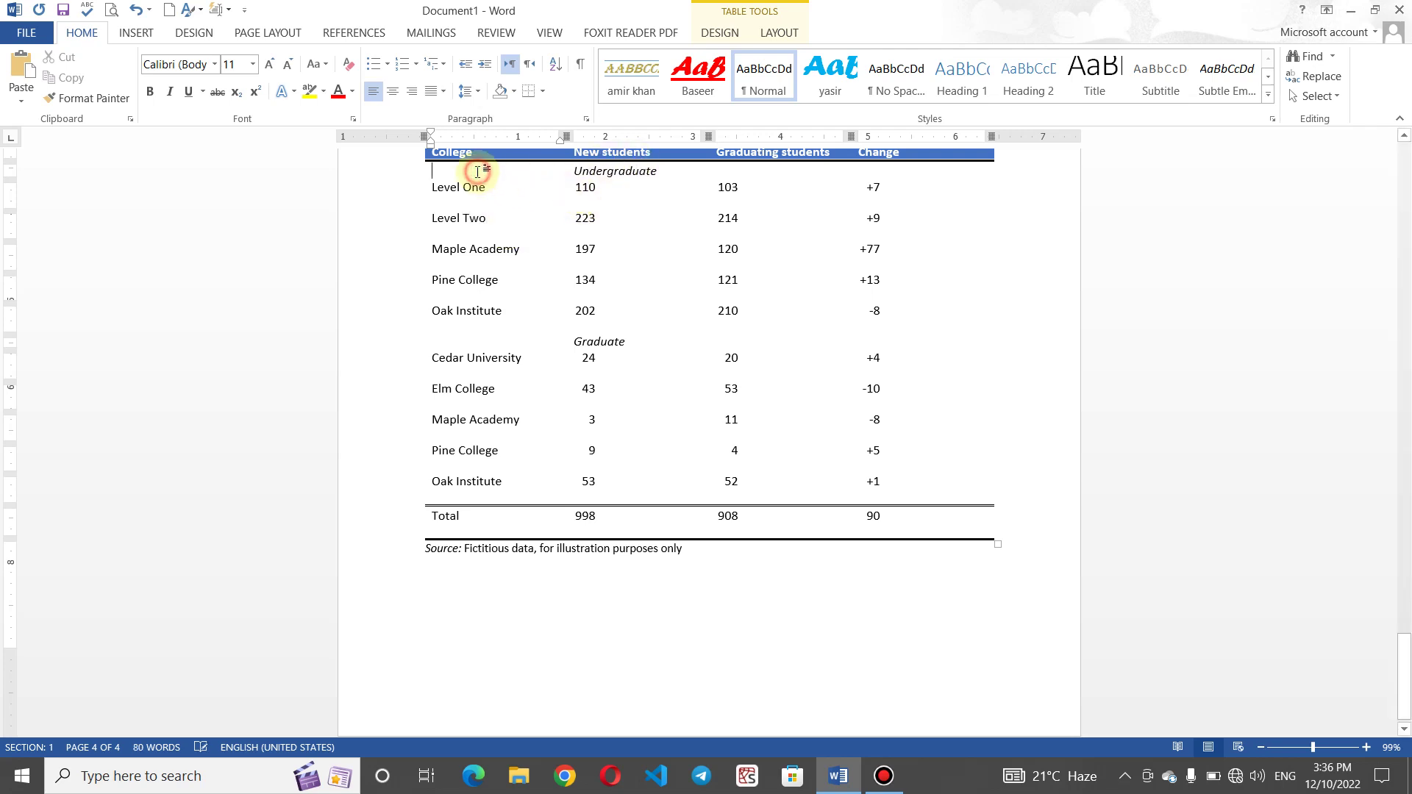
click(508, 320)
drag(517, 526, 585, 559)
click(778, 587)
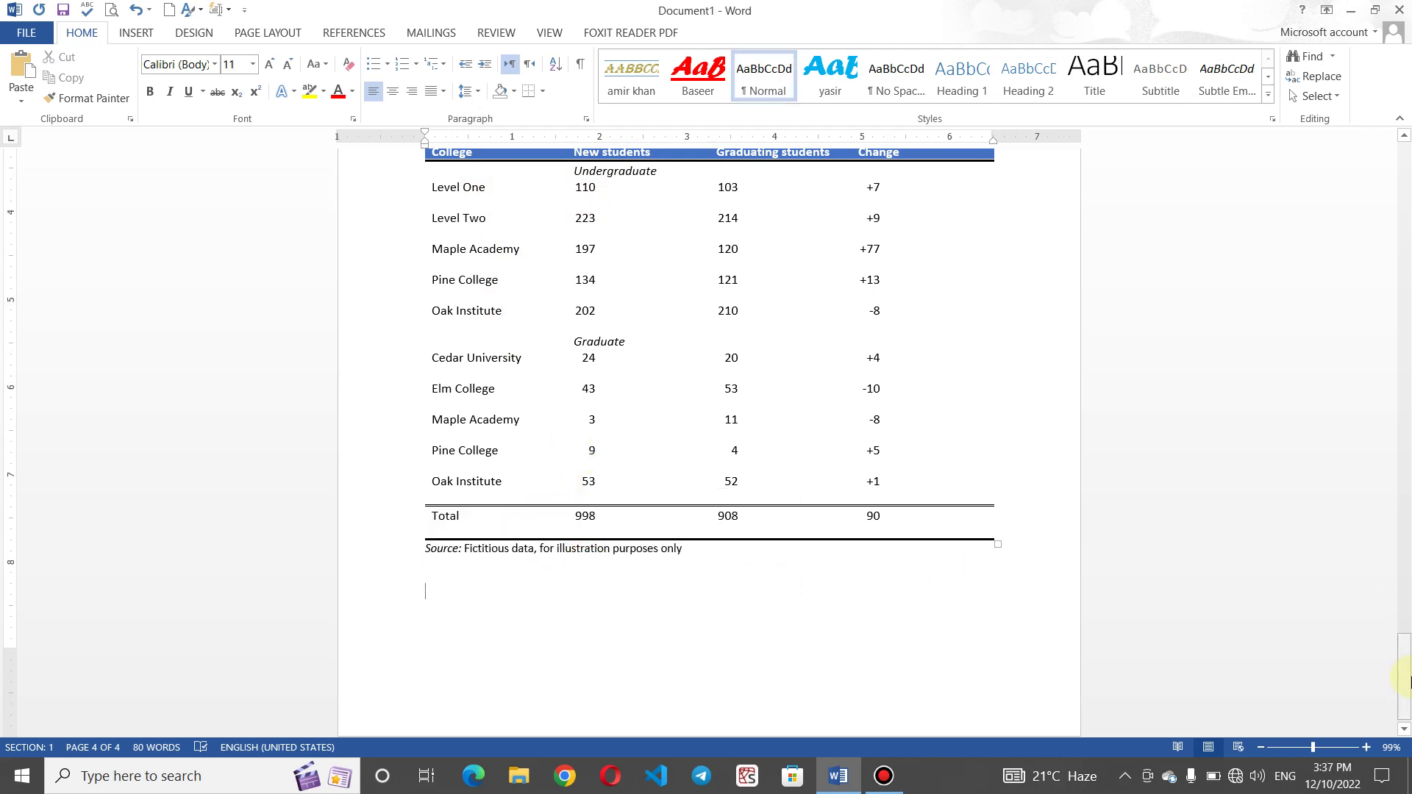
Insert a page break with Ctrl+Enter after the enrollment table to start page 5
drag(1404, 675, 1404, 678)
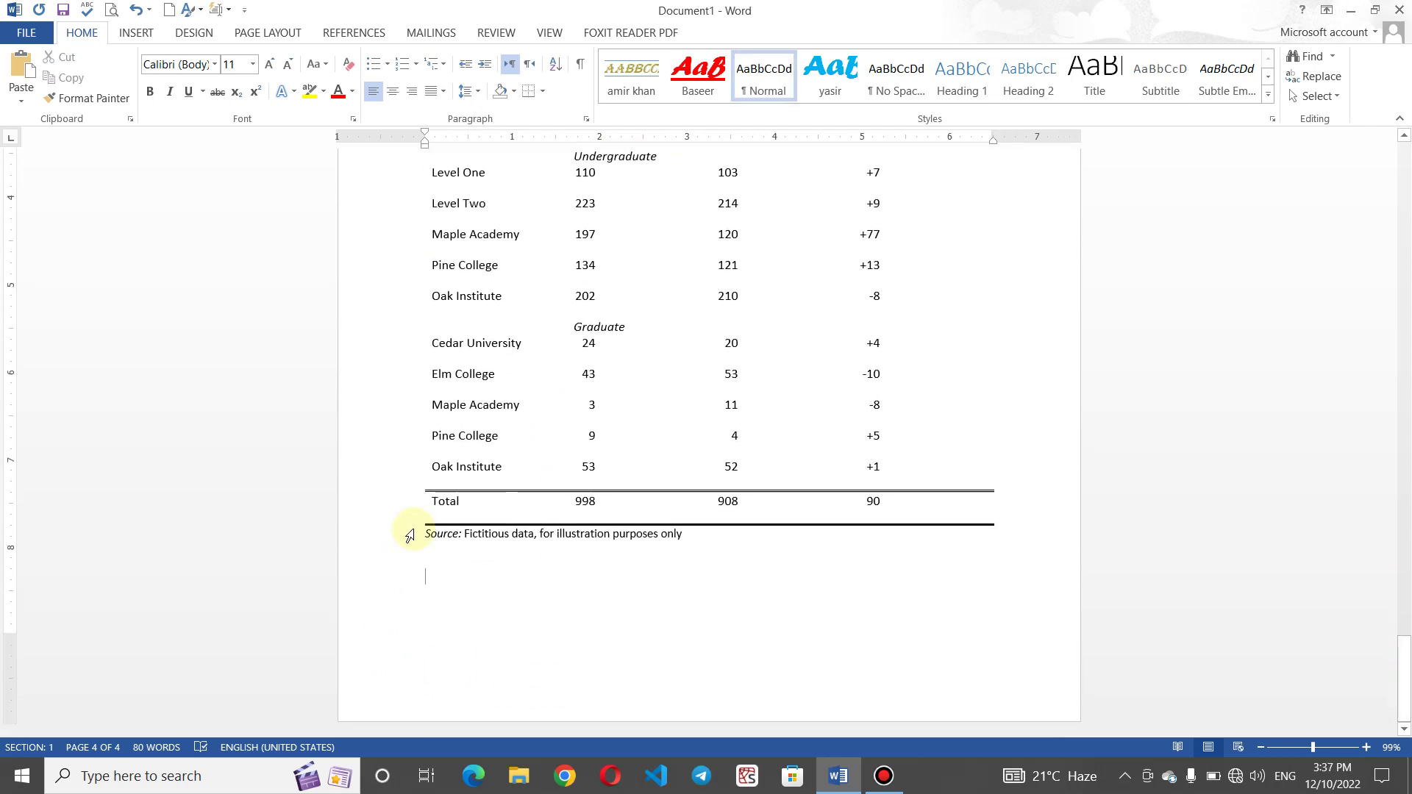
key(ctrl+Return)
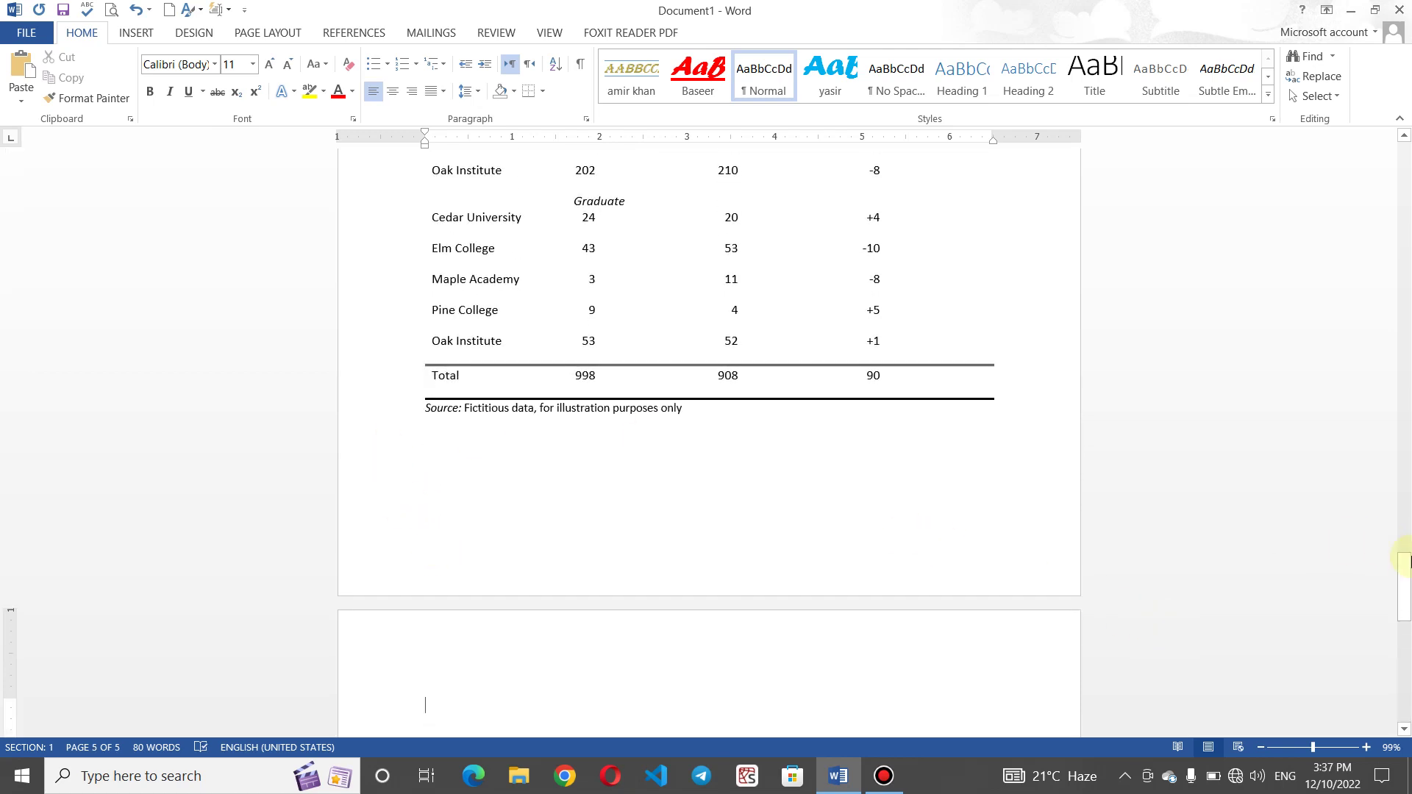
drag(1405, 561, 1404, 605)
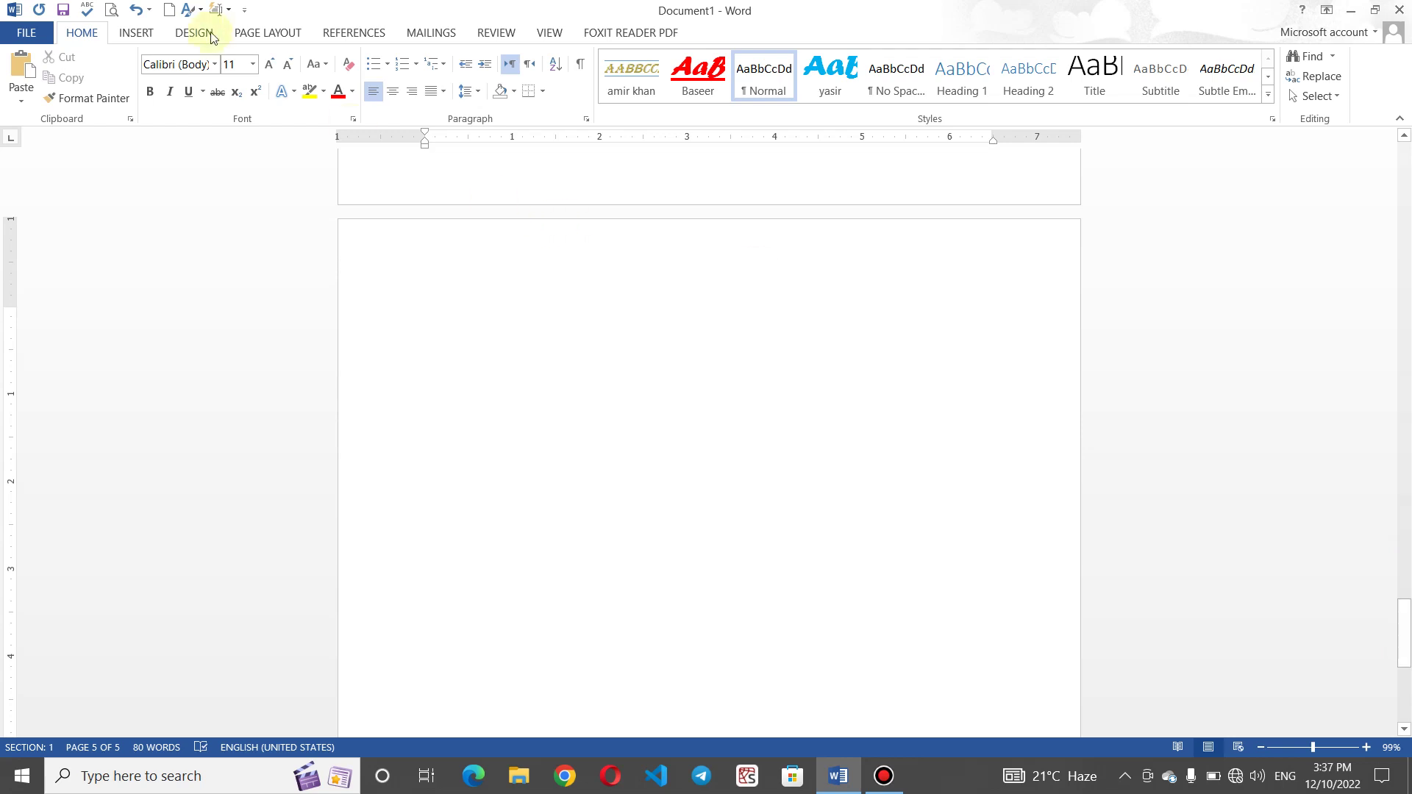
click(132, 35)
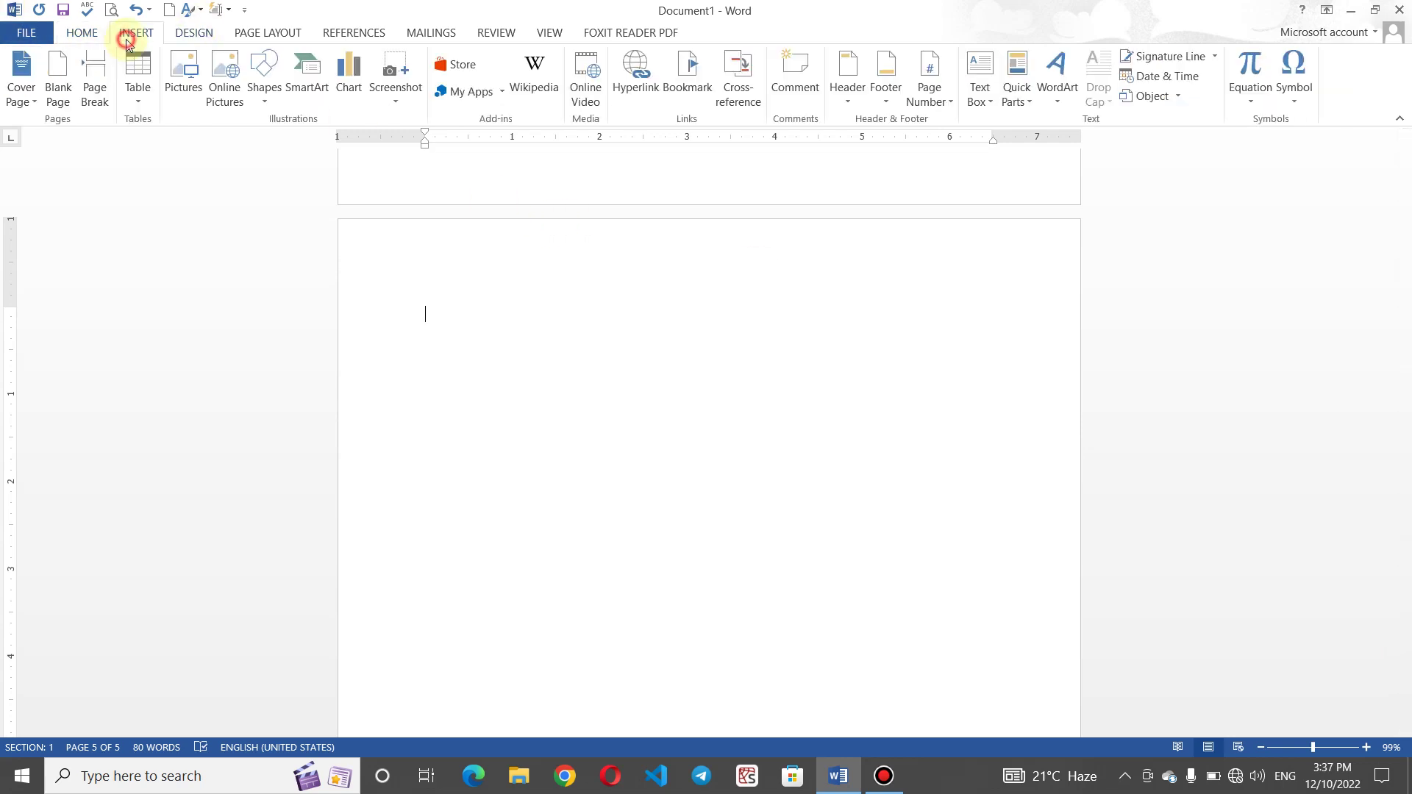
Add the Calendar 2 May quick table to page 5 and move the caret below it
click(137, 90)
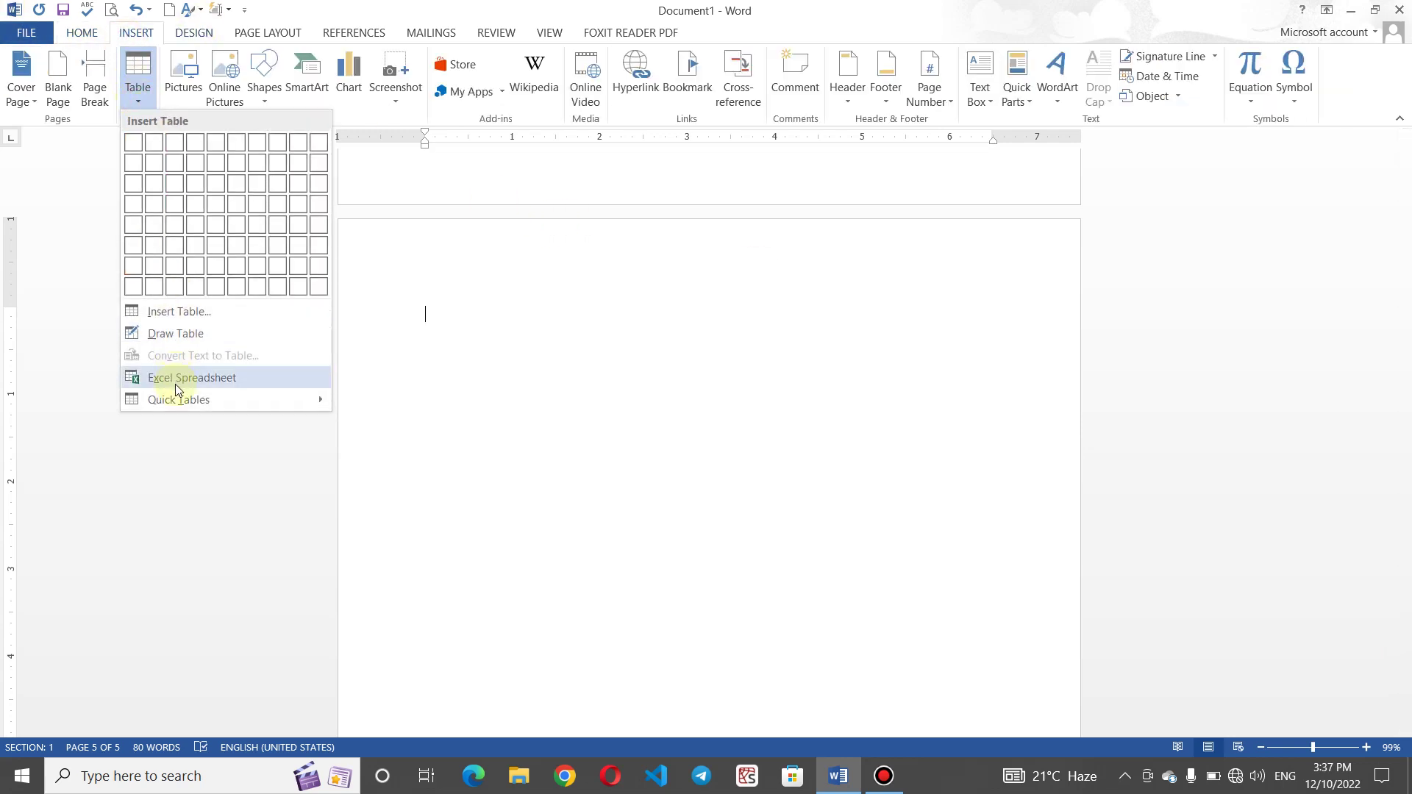
mouse_move(178, 399)
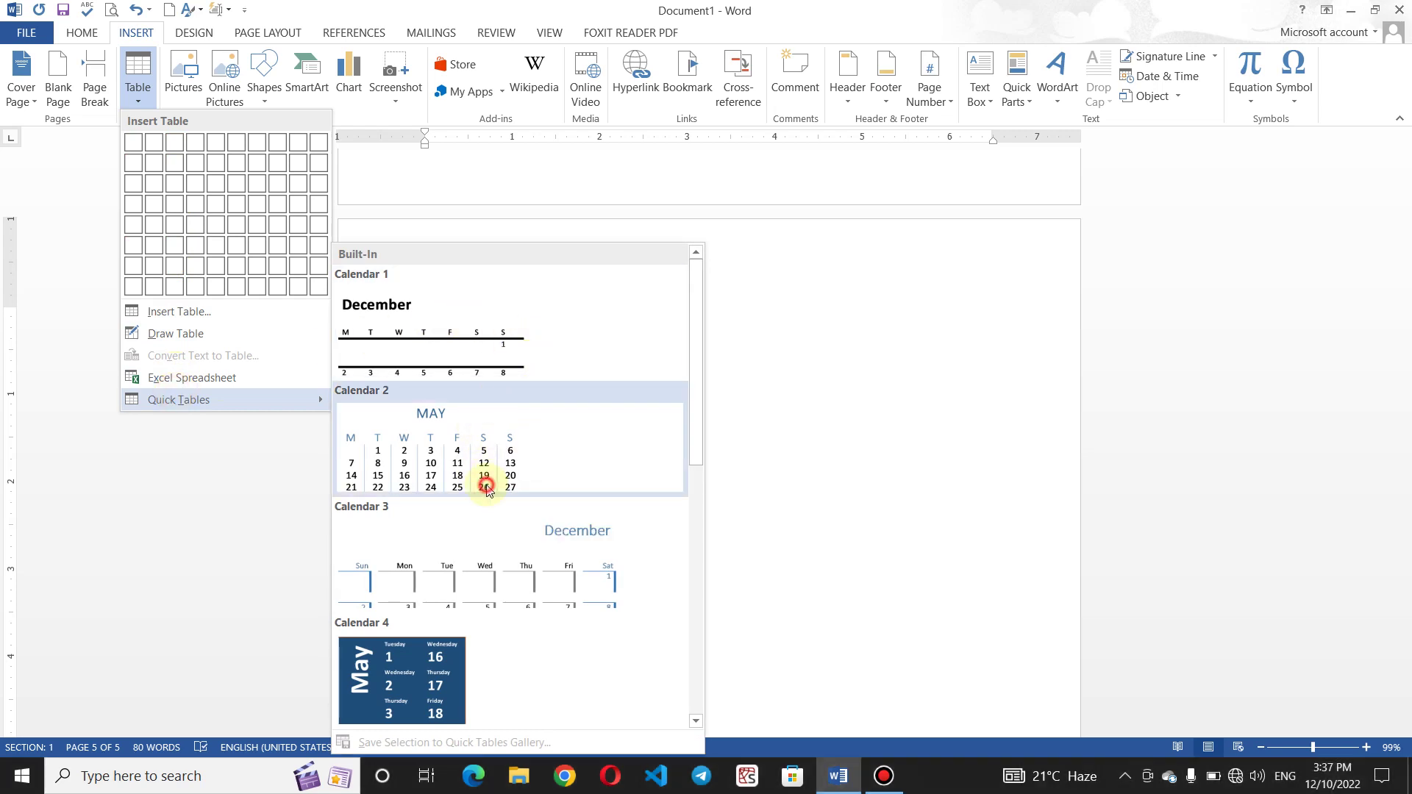
click(487, 484)
click(536, 384)
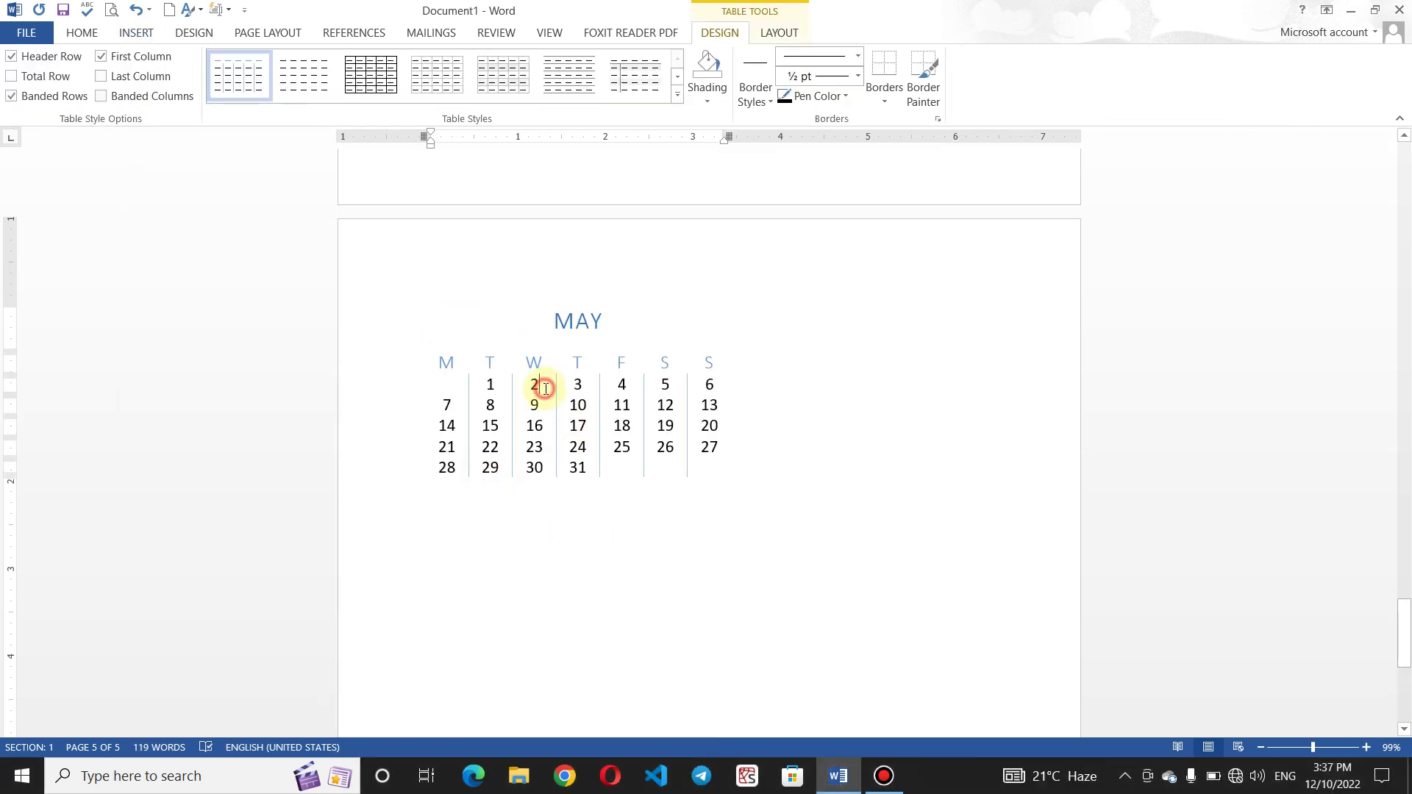
click(609, 332)
click(612, 524)
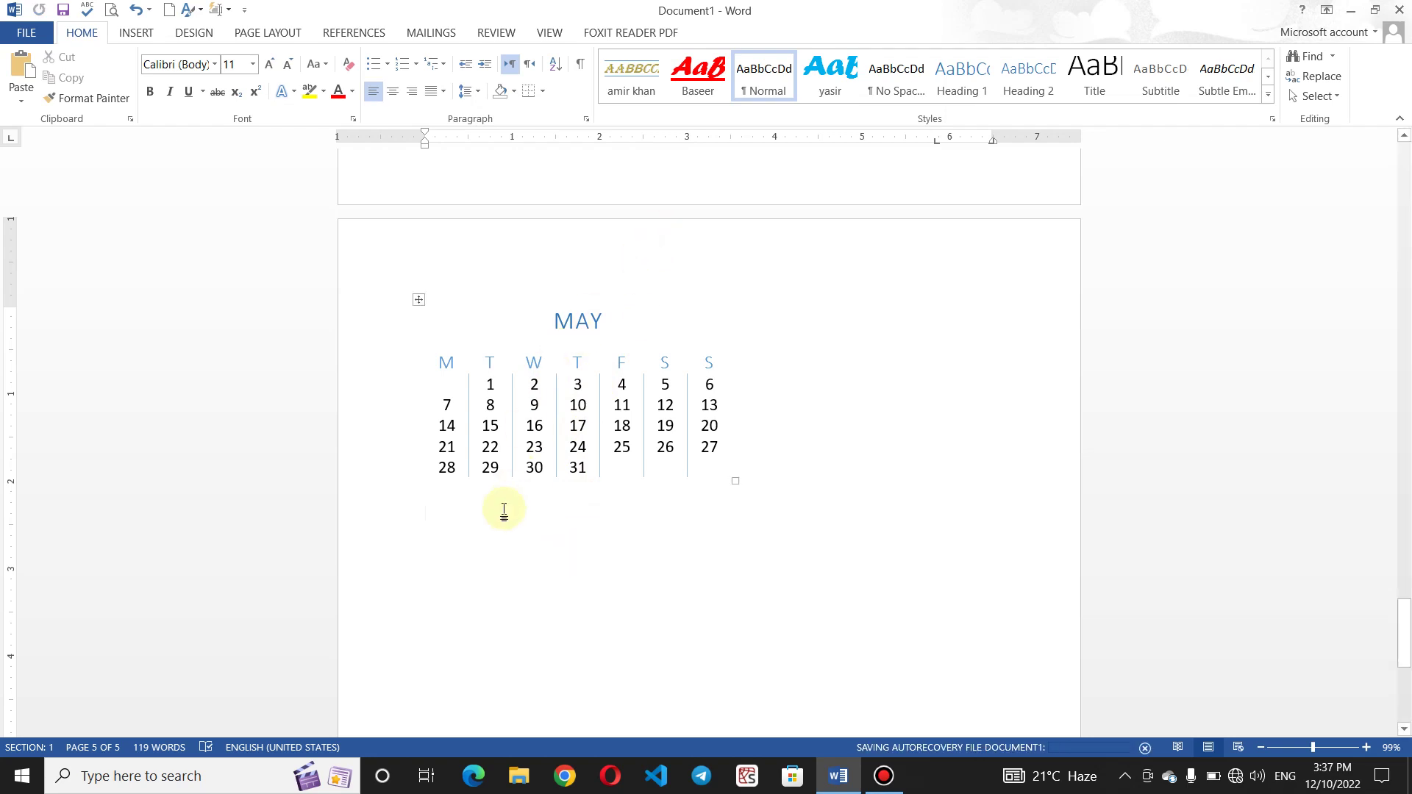
Draw a horizontal rule under the May calendar by AutoFormatting '--' with Enter
text(-)
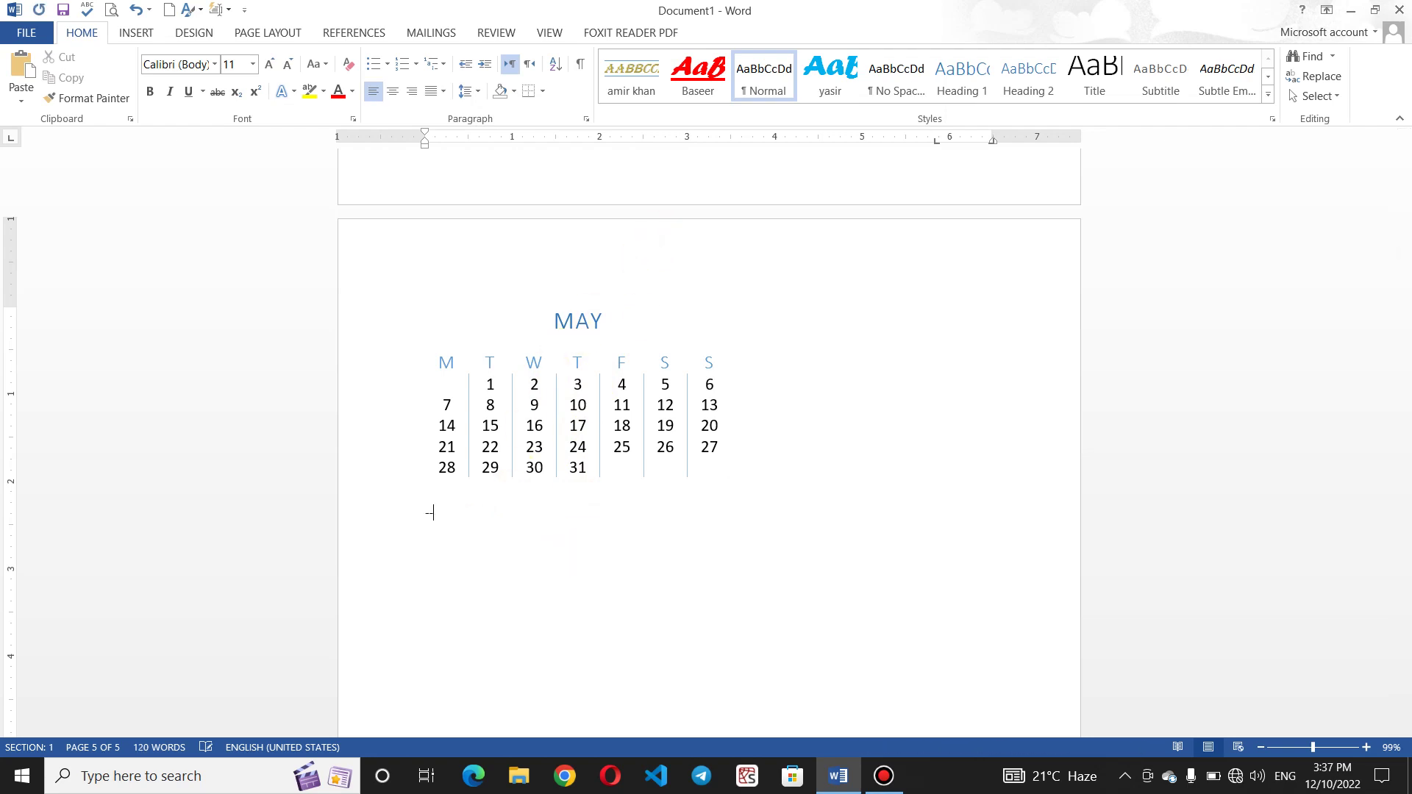
text(-)
key(Return)
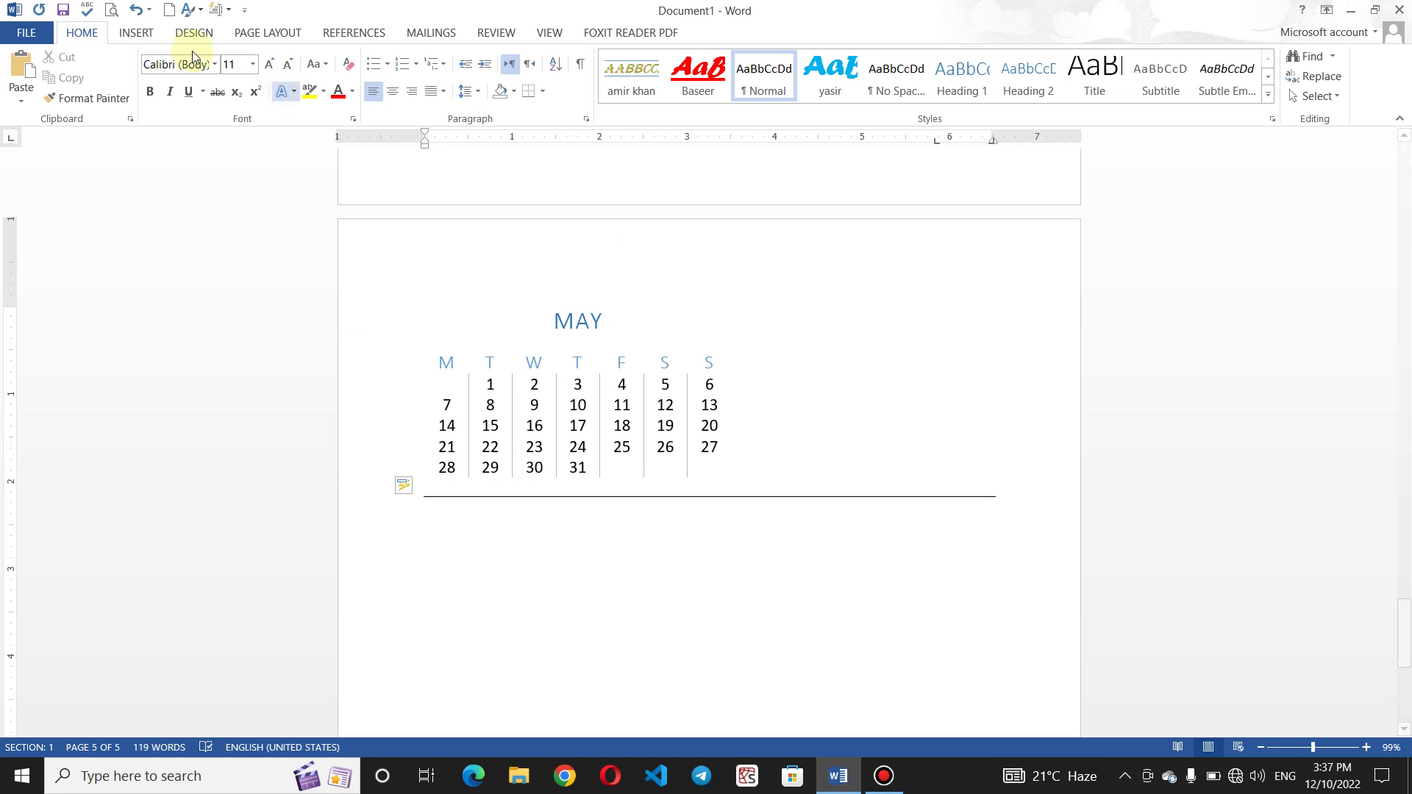
click(135, 32)
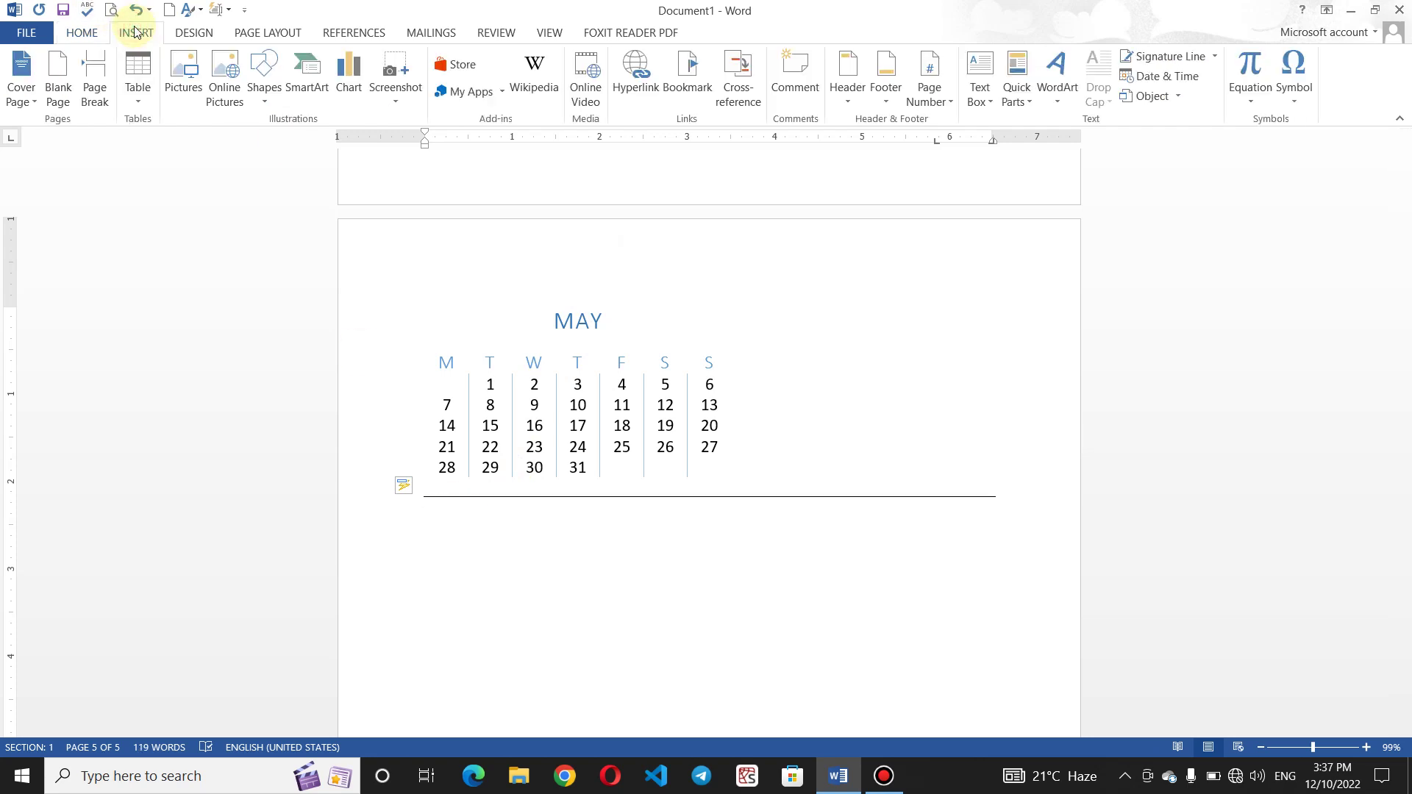
click(137, 92)
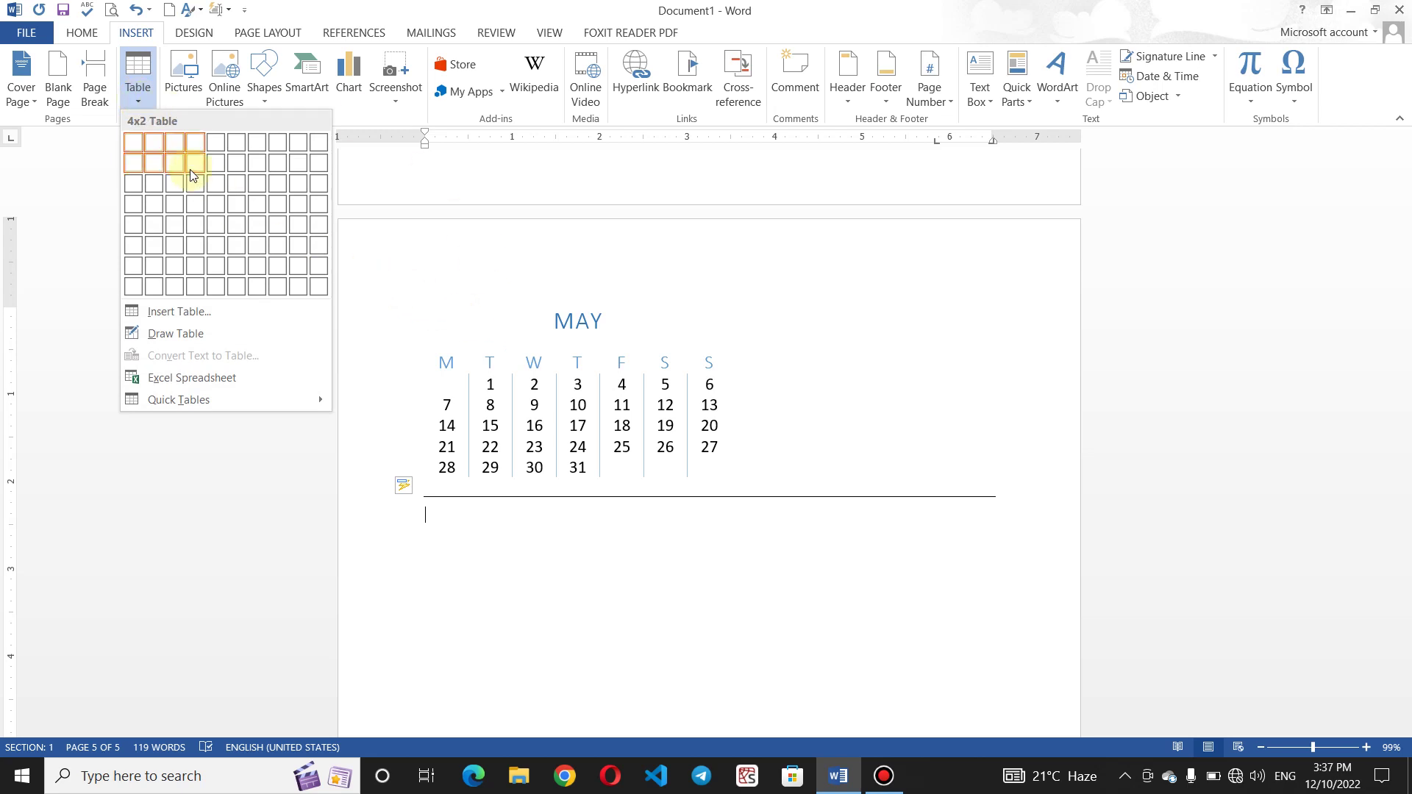
Insert an empty 9x7 table below the rule and review its Table Tools Design and Layout options
click(308, 253)
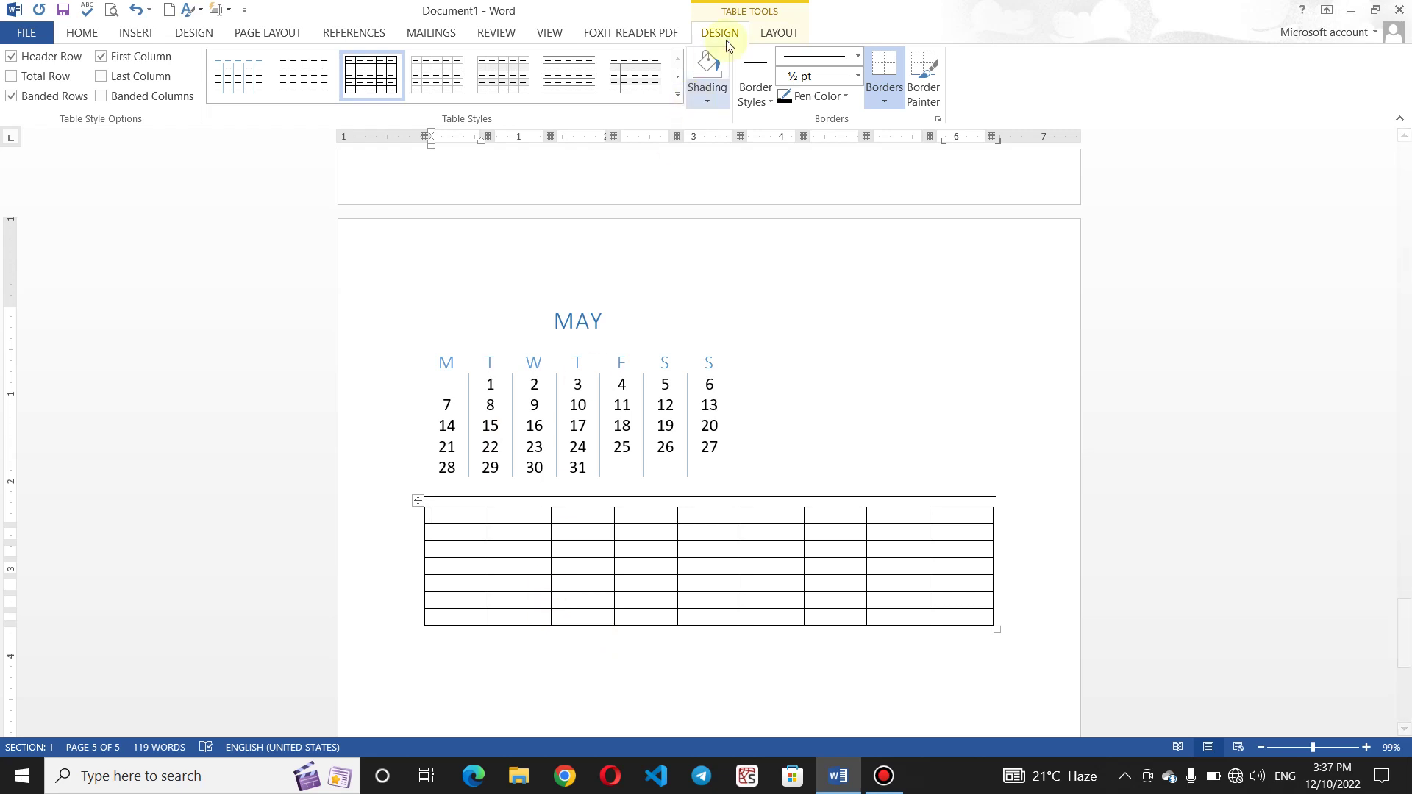
click(777, 33)
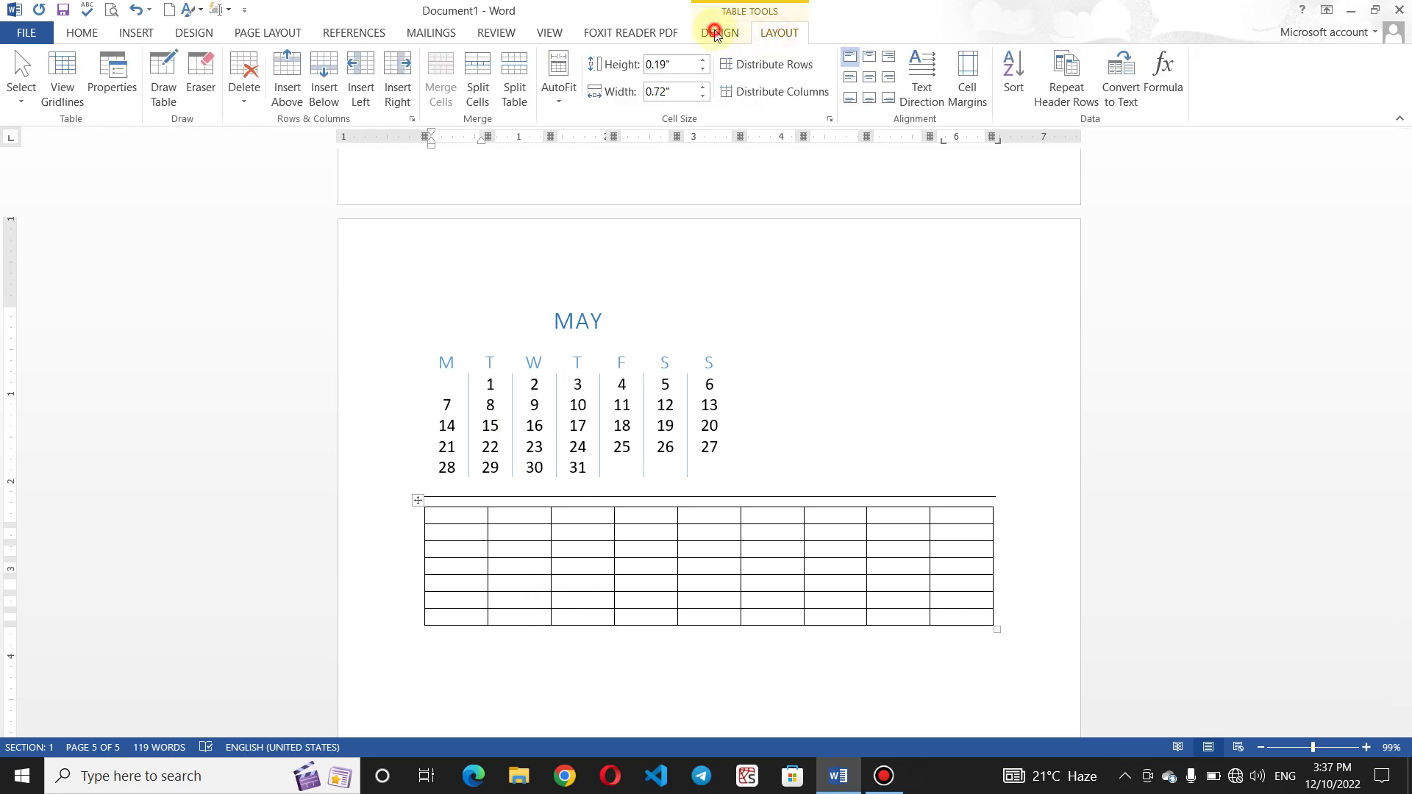
click(718, 33)
click(761, 35)
click(724, 33)
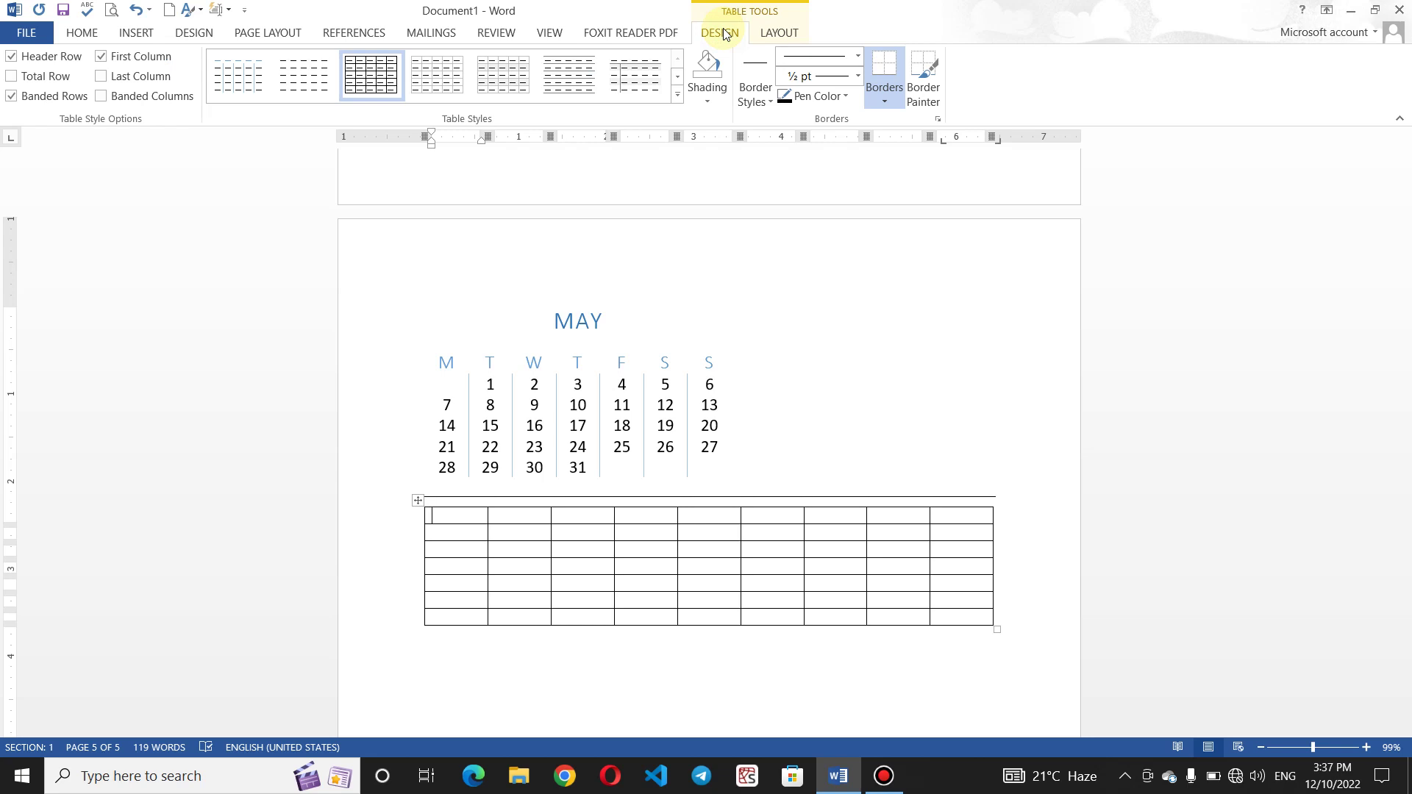
click(780, 35)
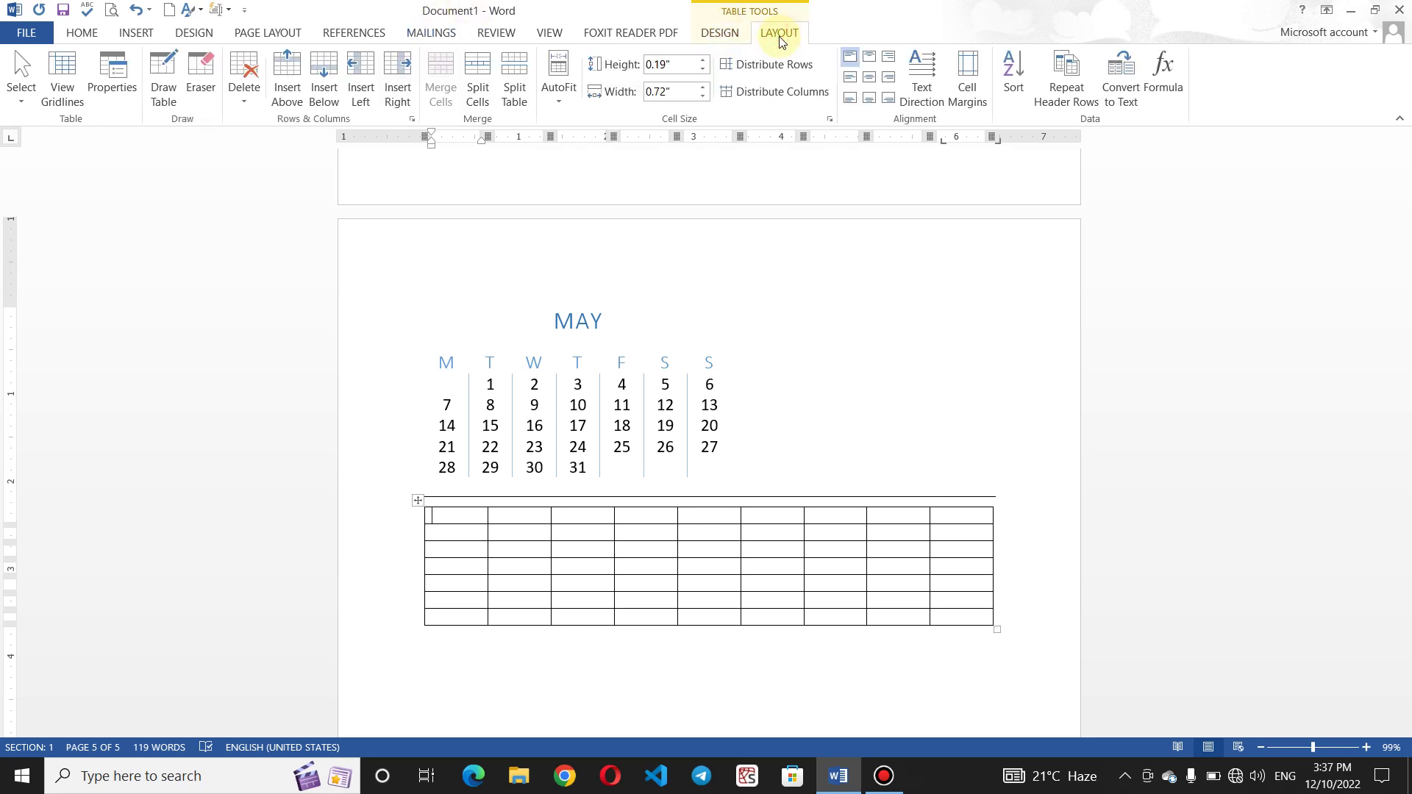
click(735, 37)
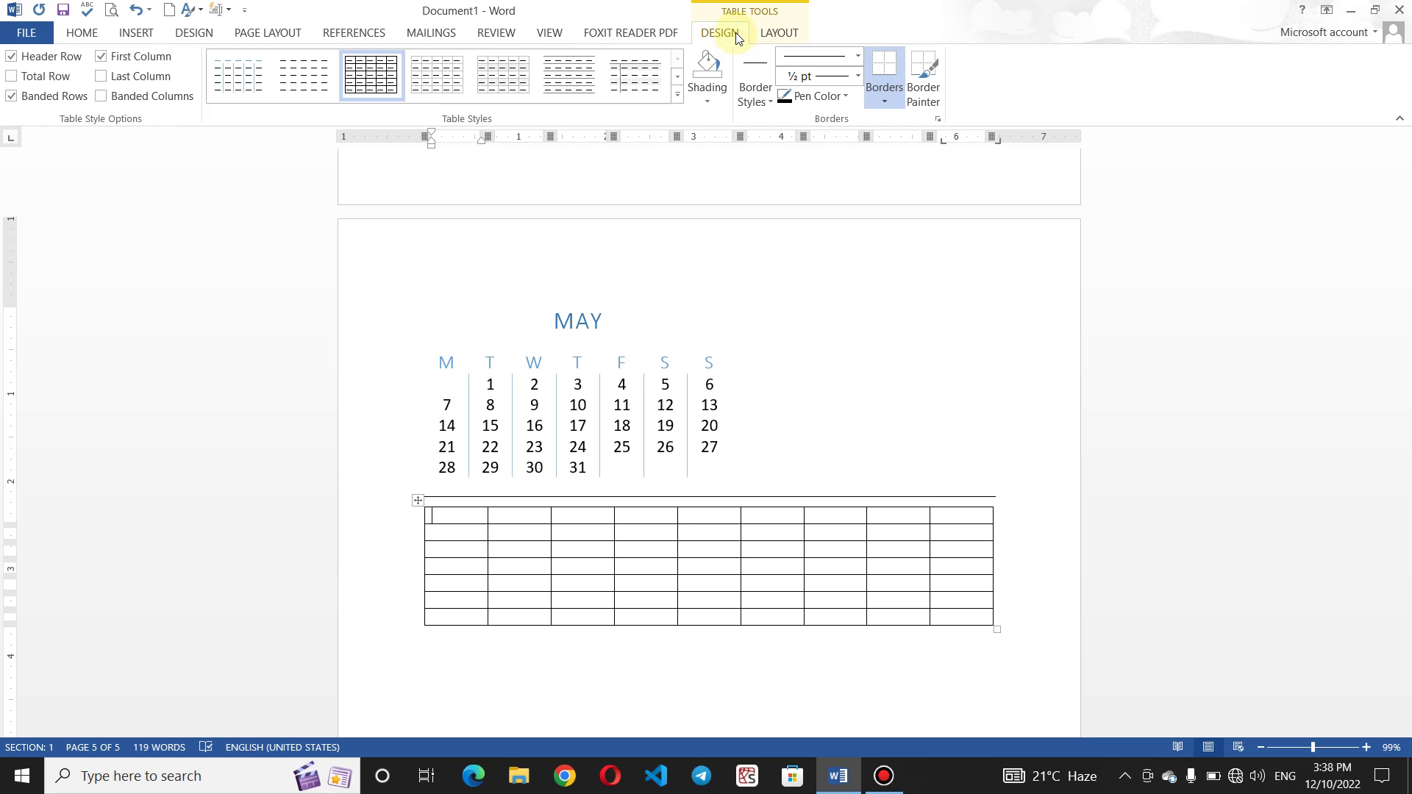
click(125, 34)
click(150, 109)
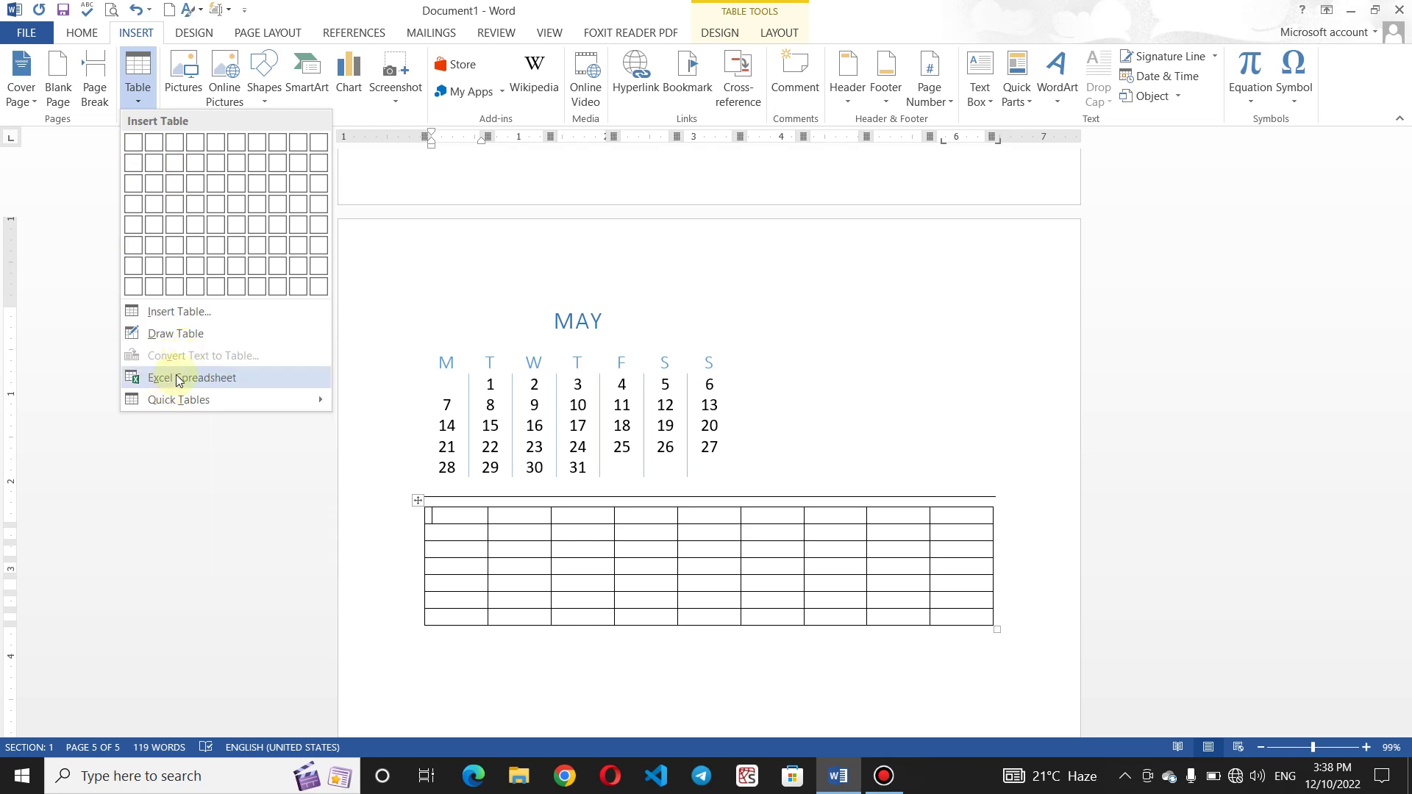
mouse_move(178, 400)
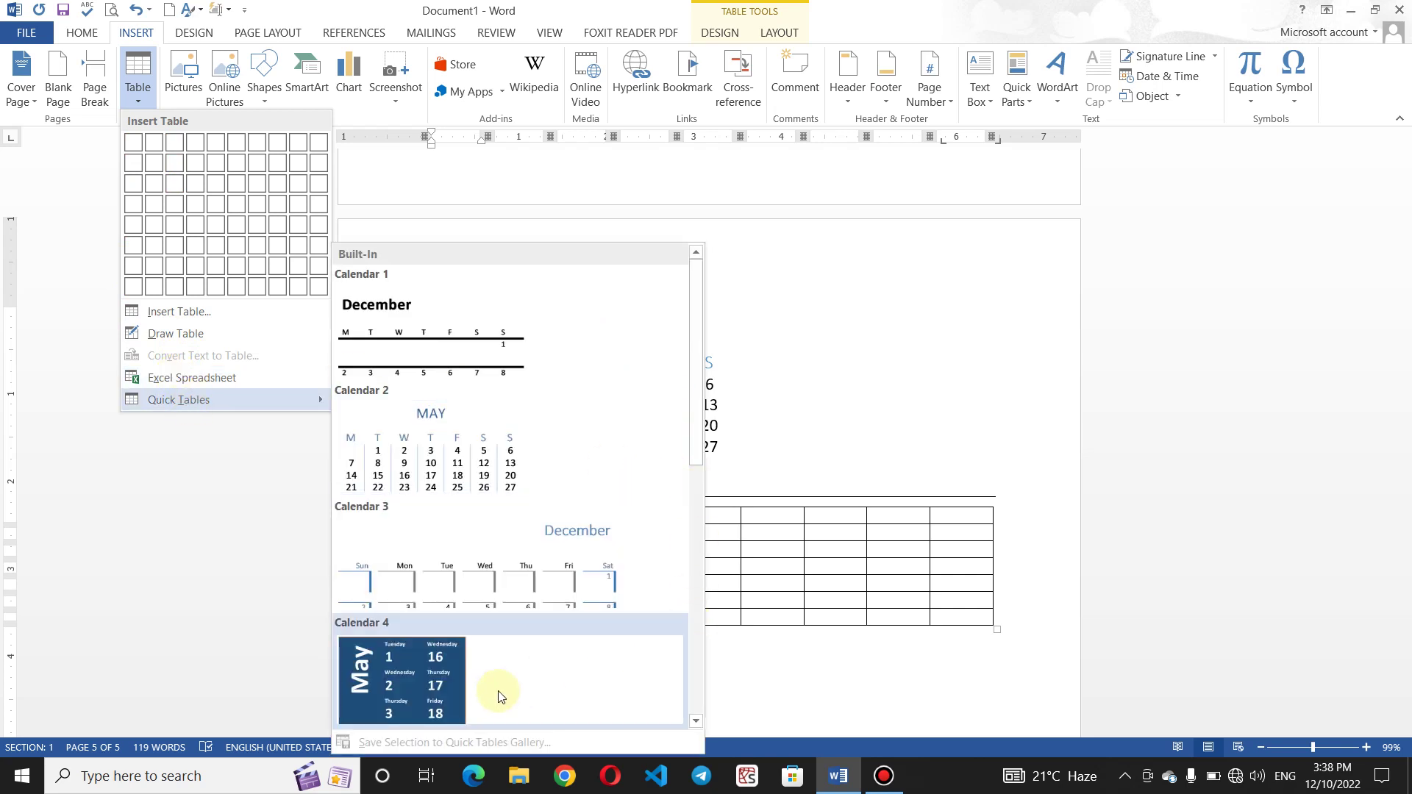
Dismiss the Quick Tables gallery, select the 9x7 table, and put the caret in its first cell
click(502, 205)
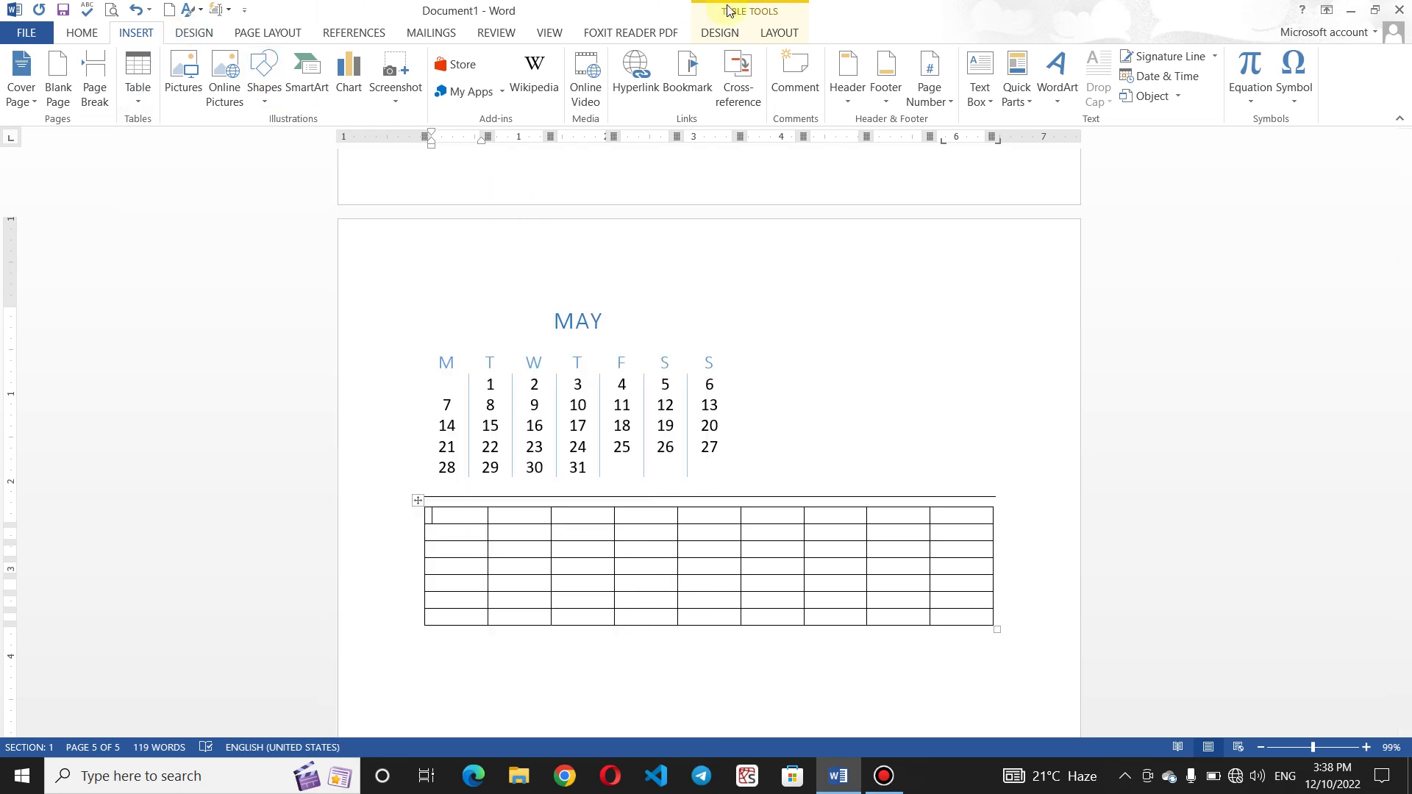
click(417, 500)
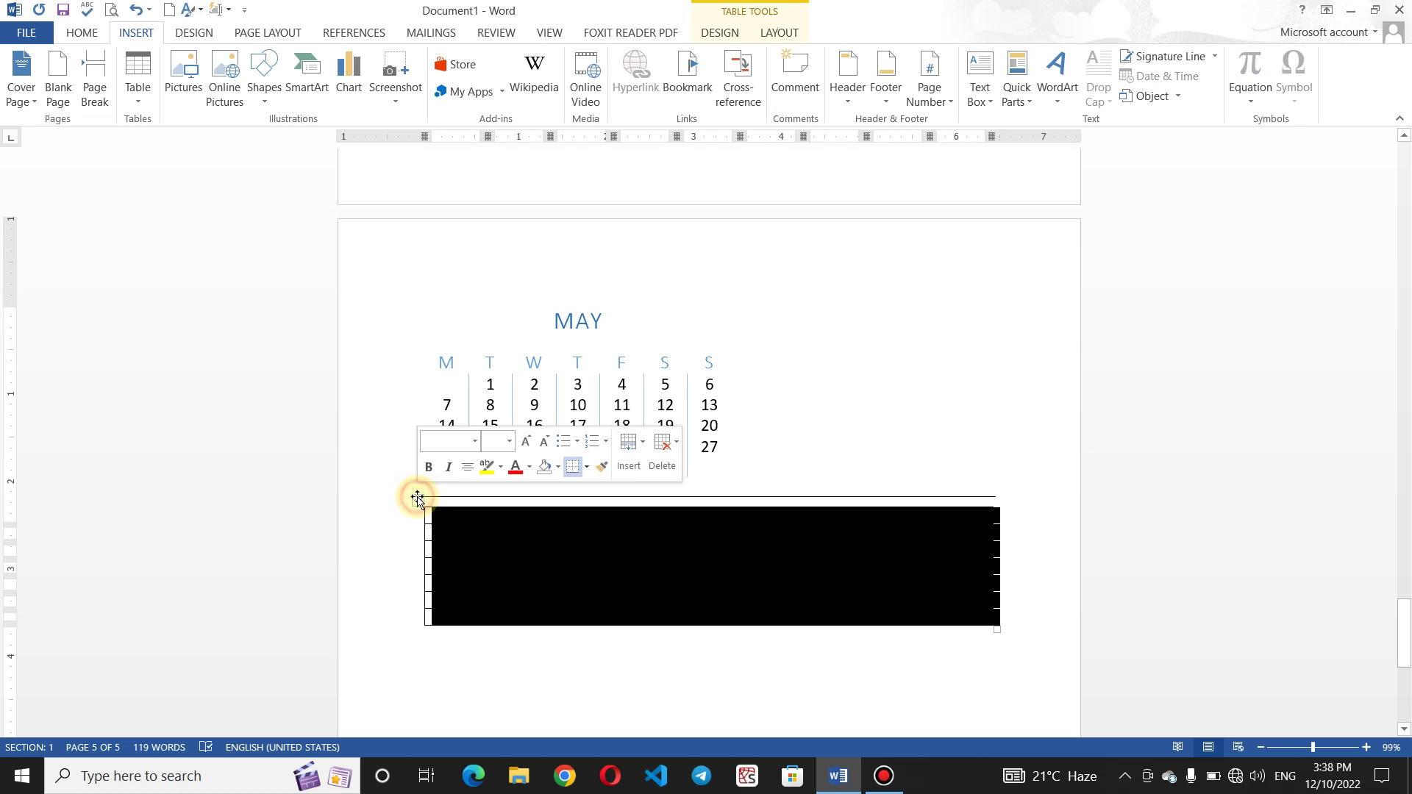
click(541, 616)
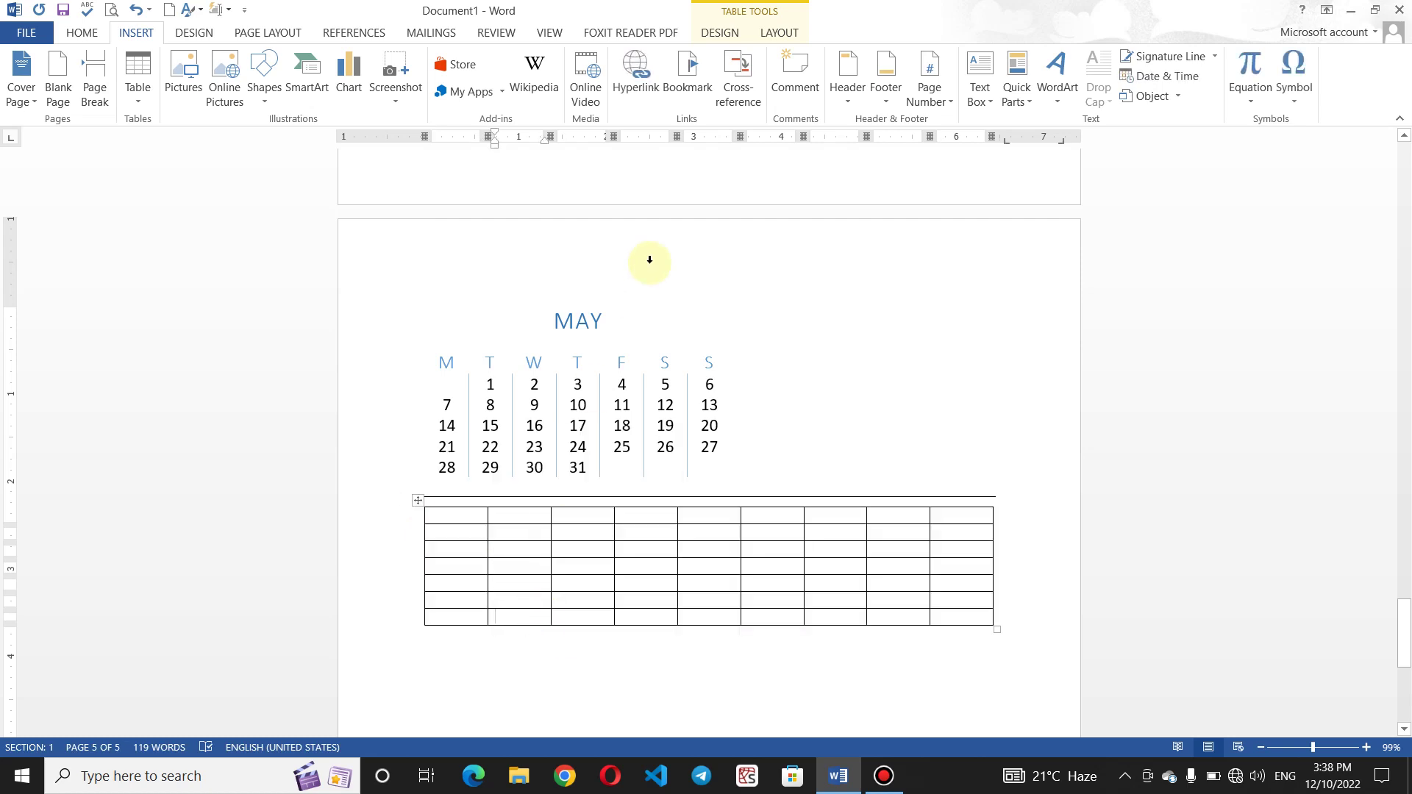
click(473, 514)
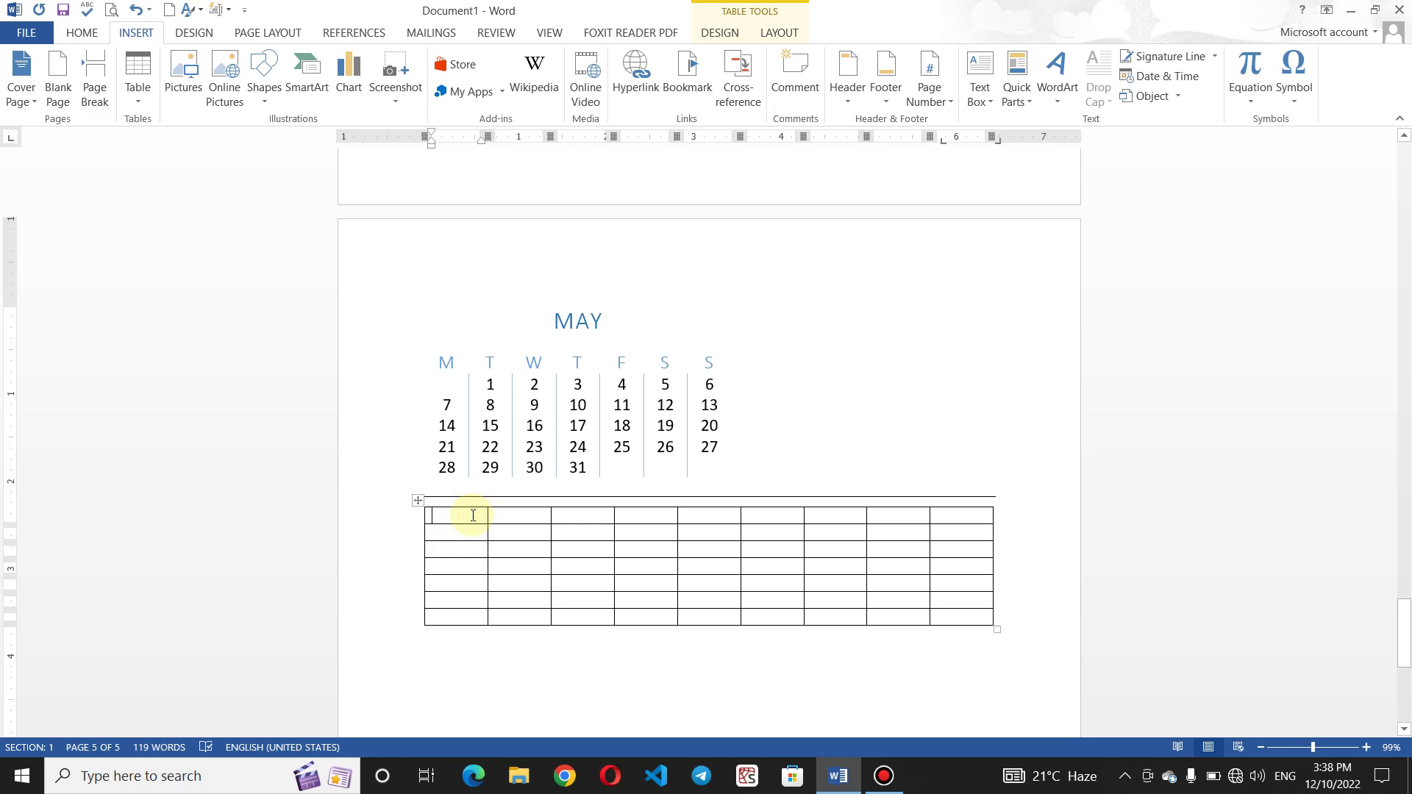
mouse_move(487, 503)
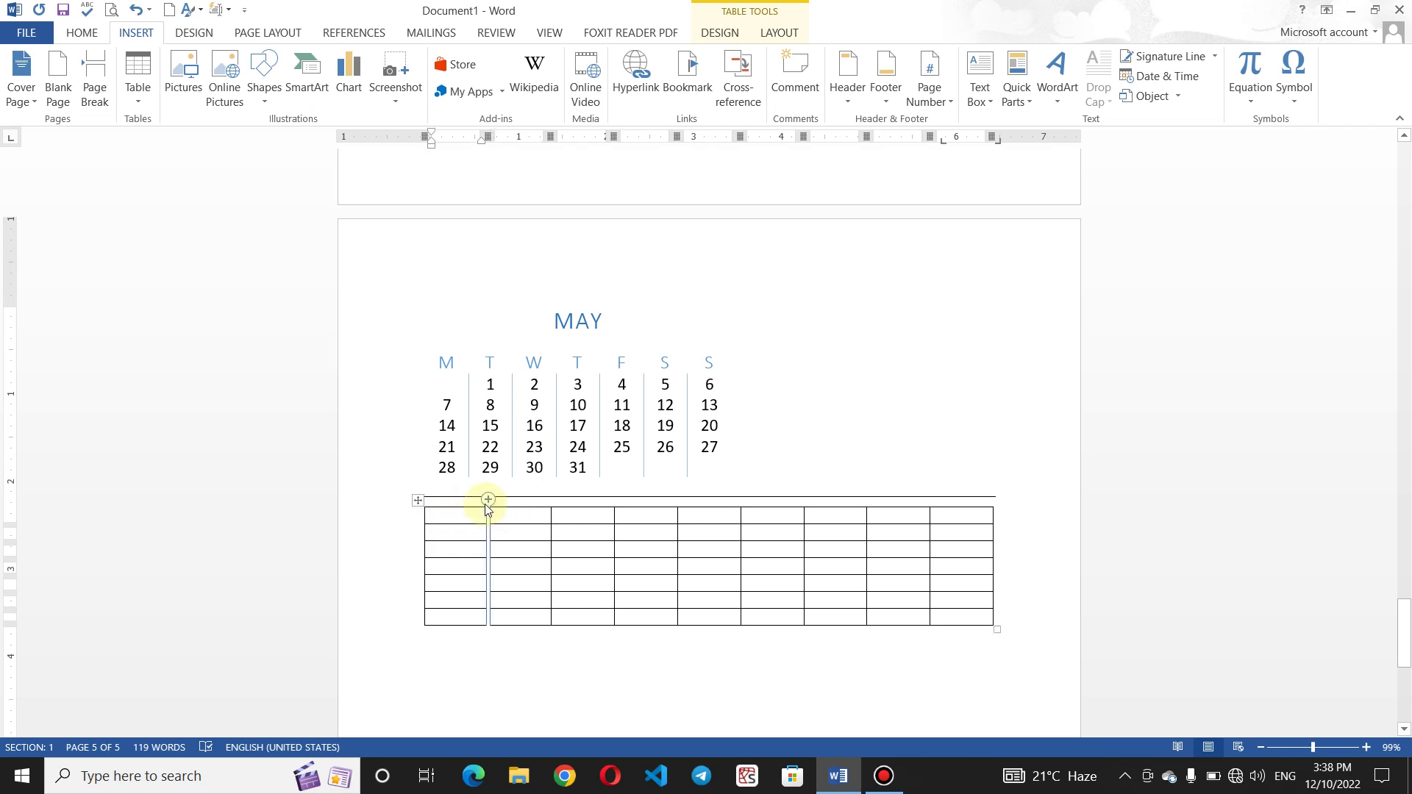
Narrow the table's first column and enter 'NO' in its first cell
drag(487, 515, 441, 515)
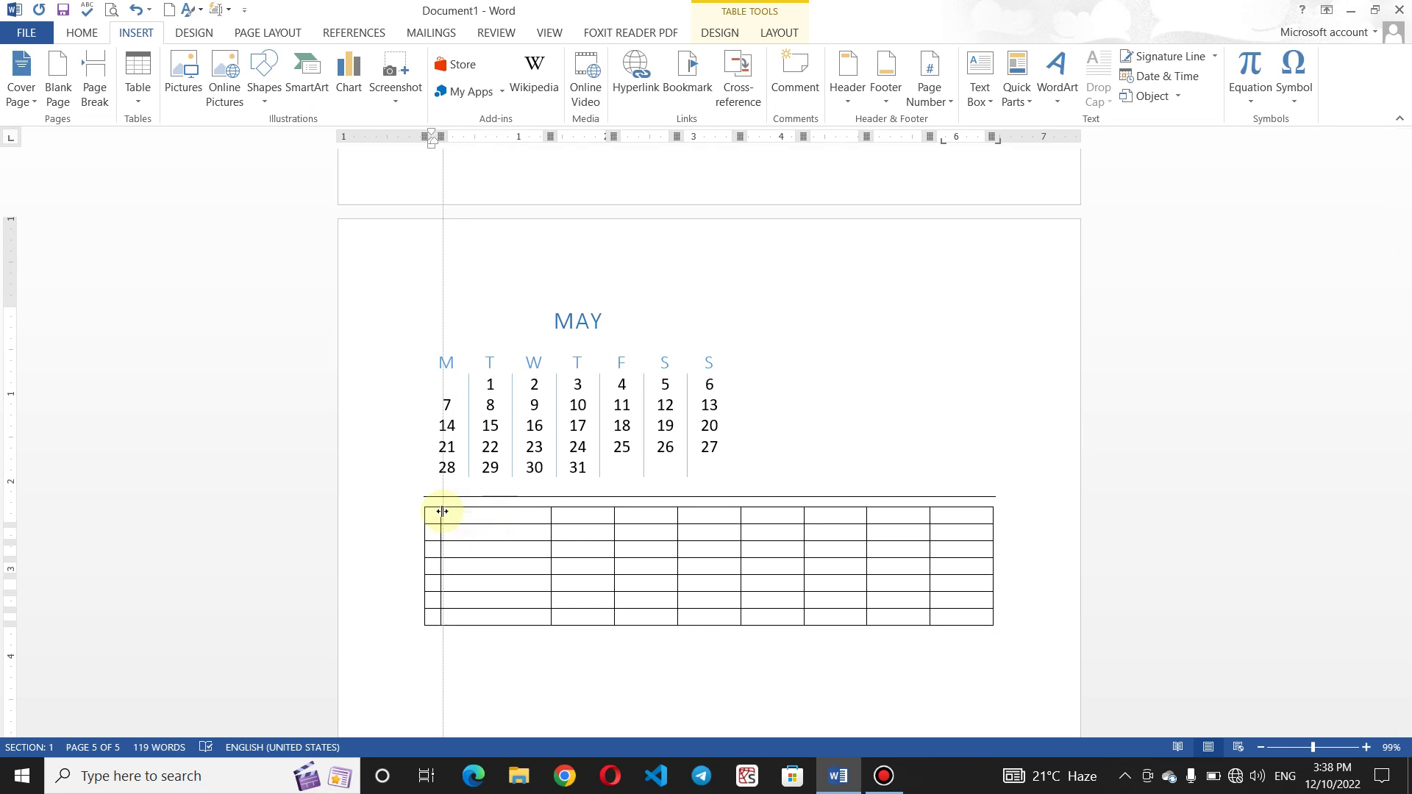
text(N)
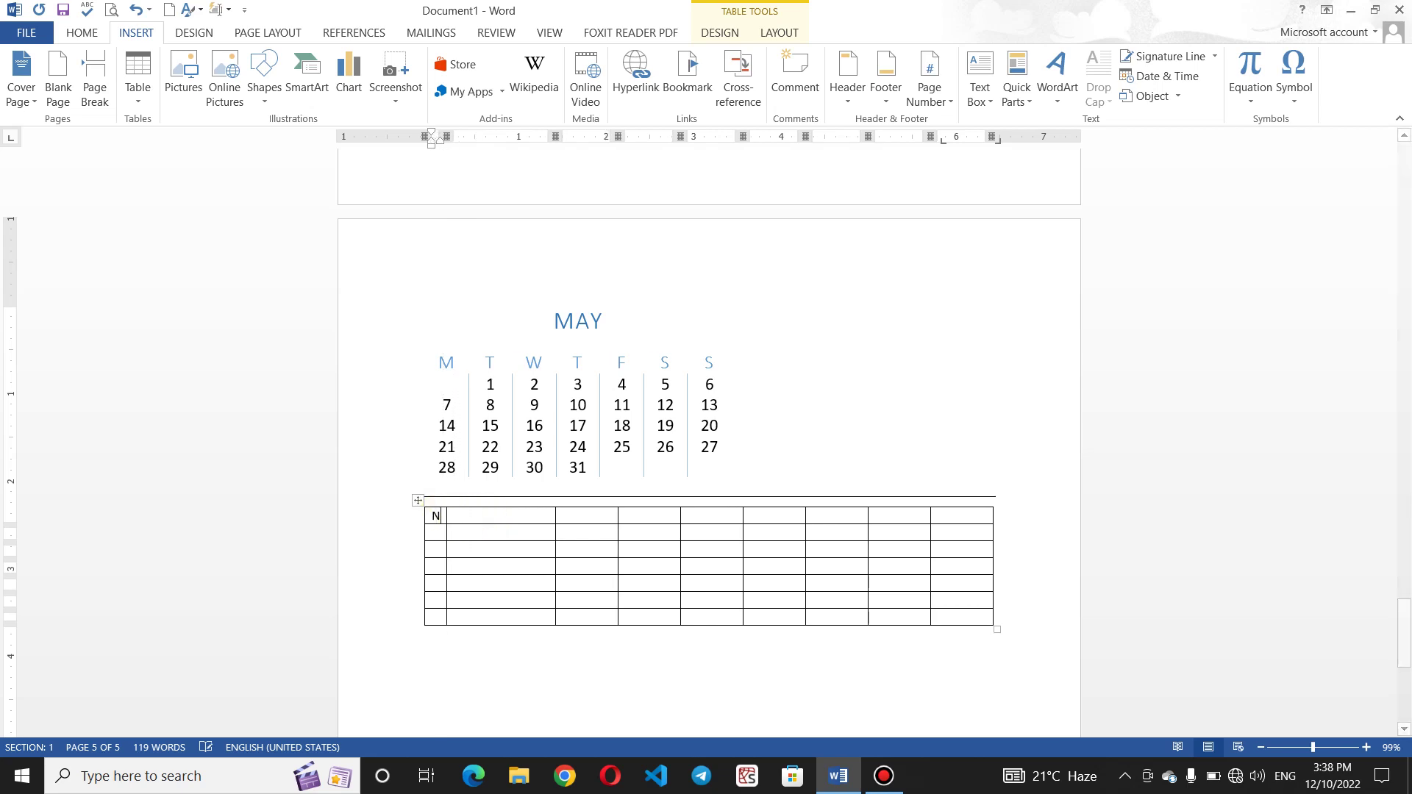
text(O)
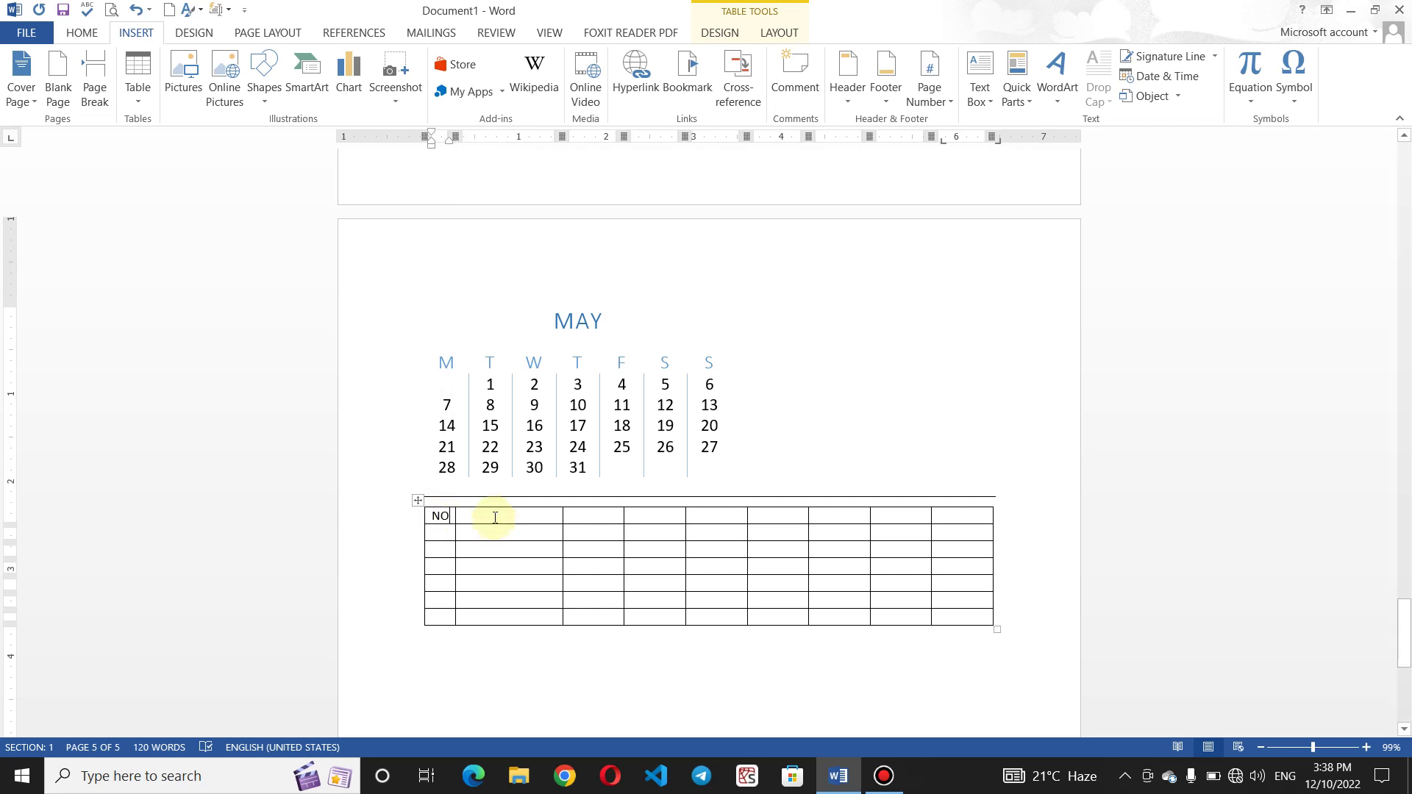
click(491, 519)
Add a new column, widen one of the middle columns, then deselect the table
click(562, 501)
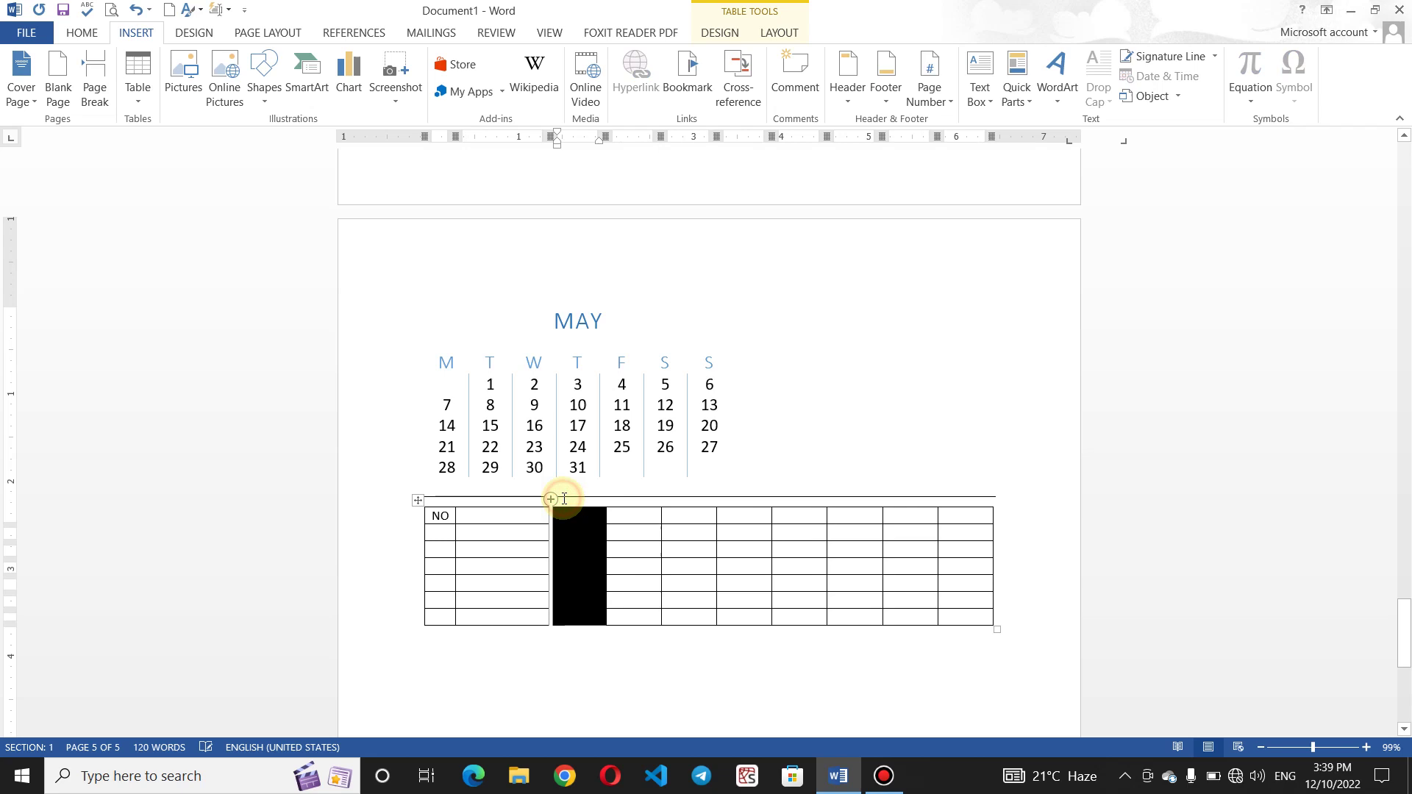
click(609, 548)
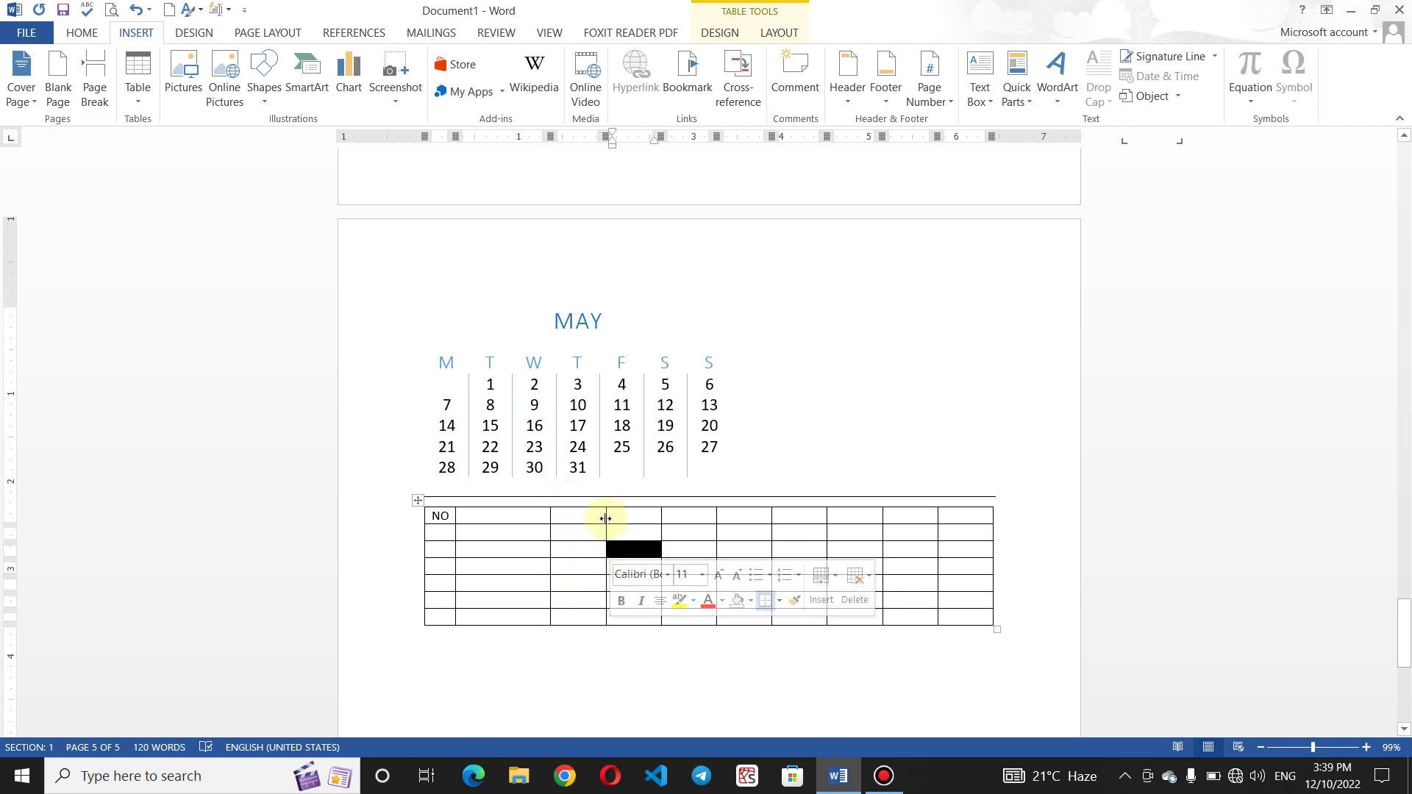
mouse_move(606, 519)
mouse_down()
mouse_move(627, 519)
mouse_move(589, 535)
mouse_up()
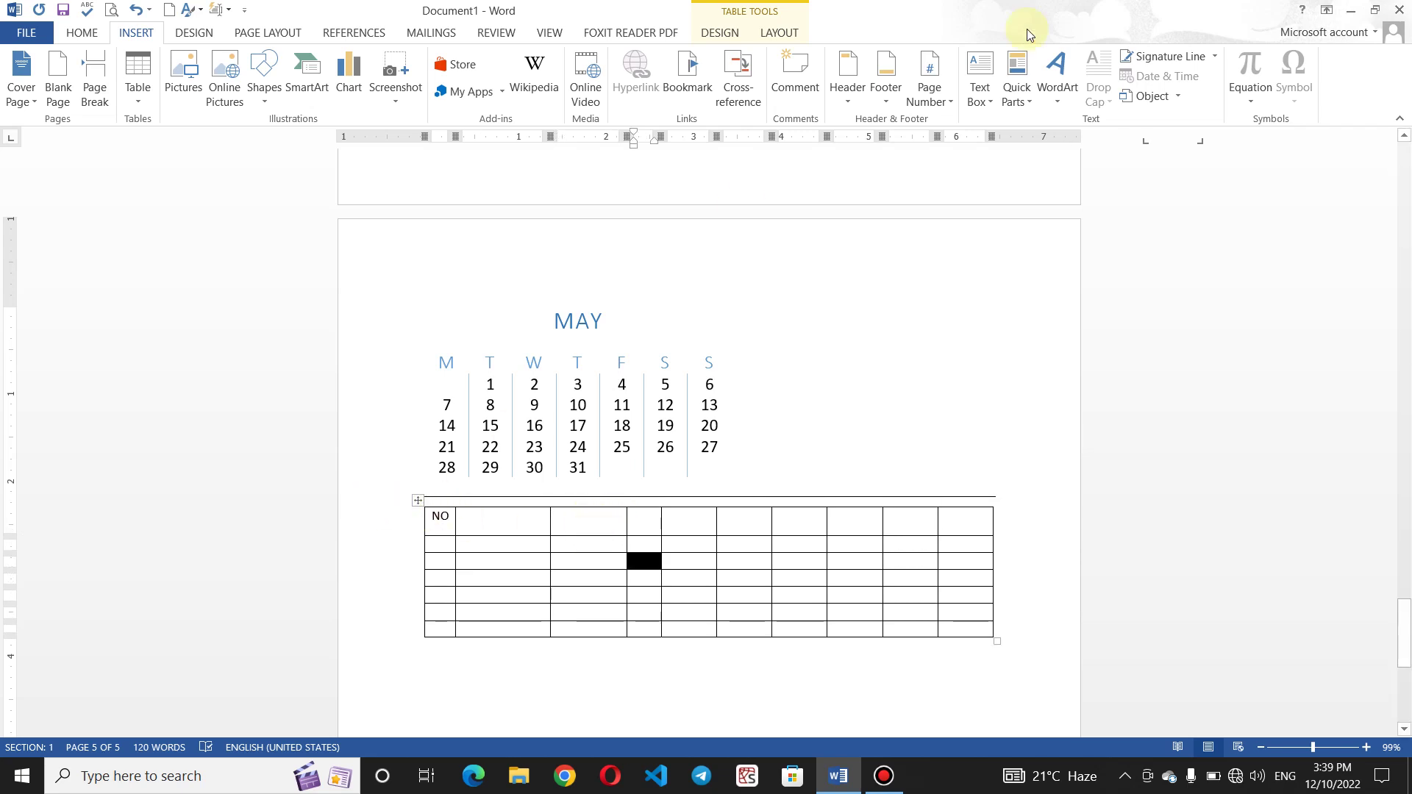
click(765, 33)
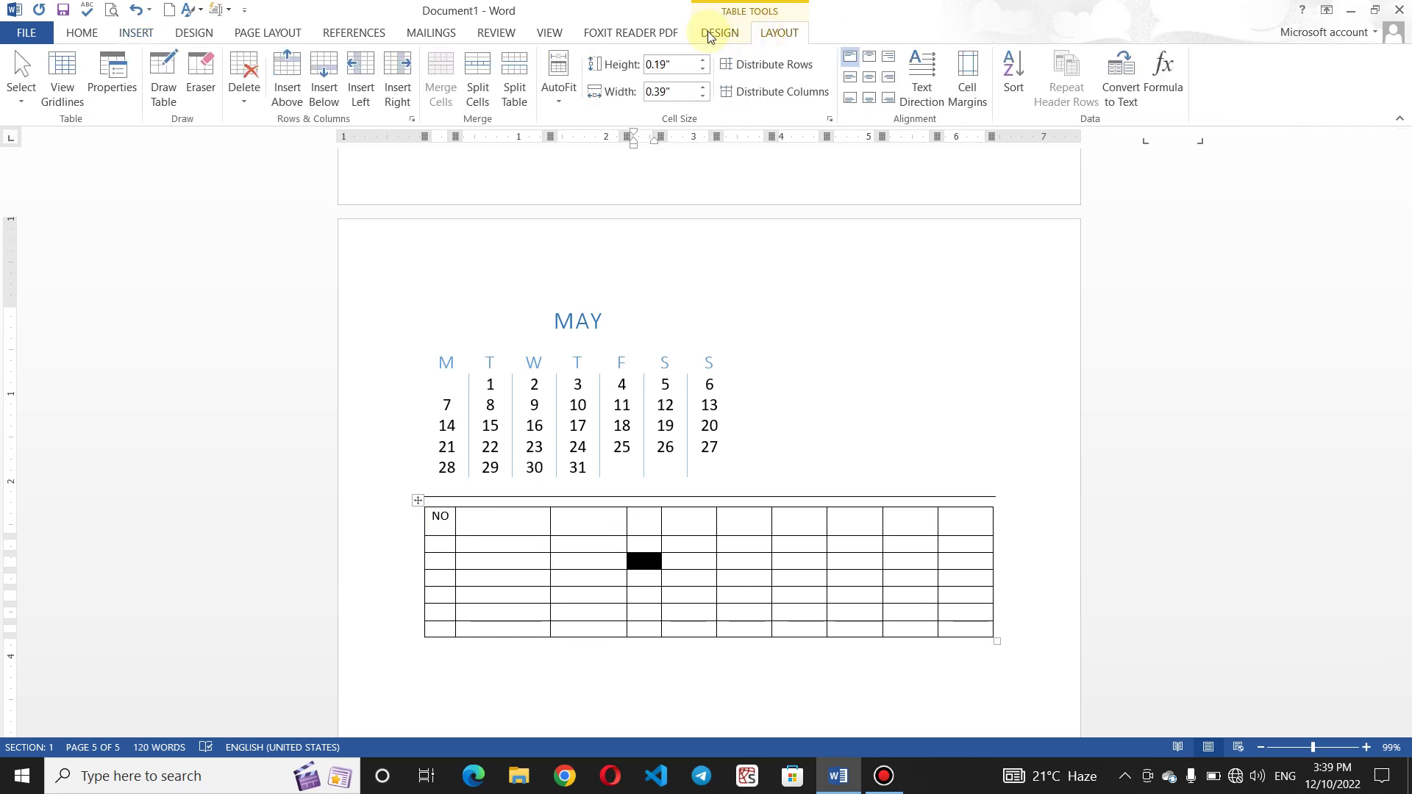
click(713, 34)
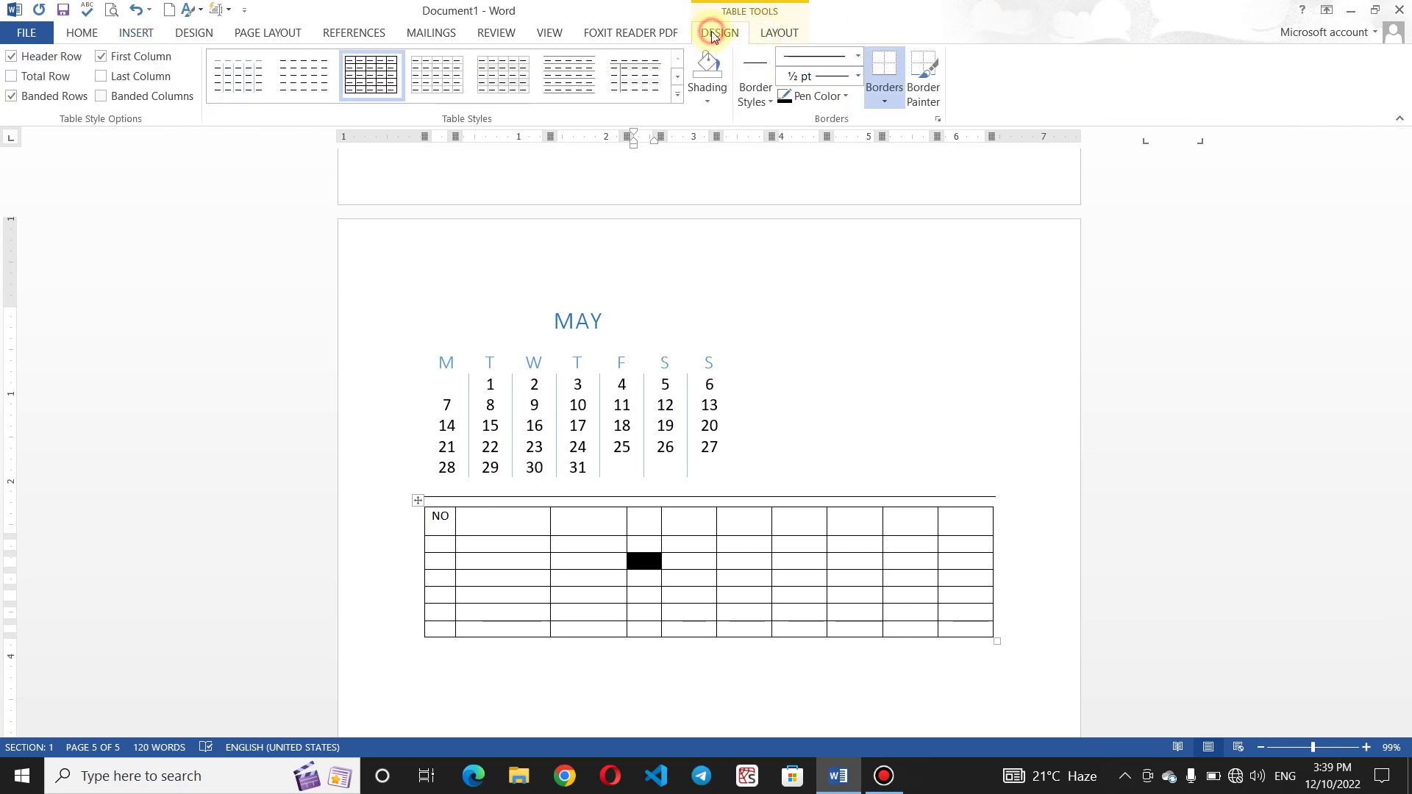
click(136, 36)
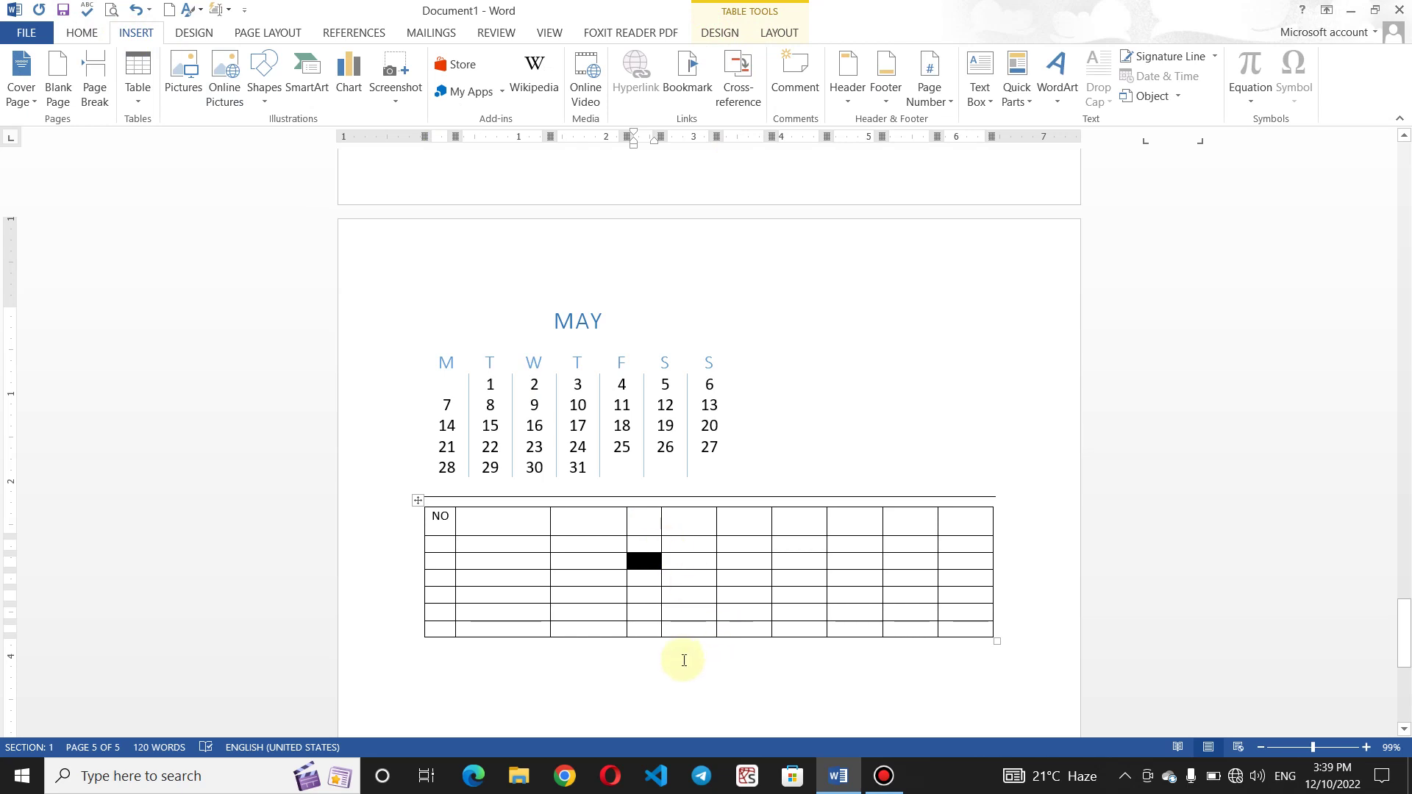
click(712, 674)
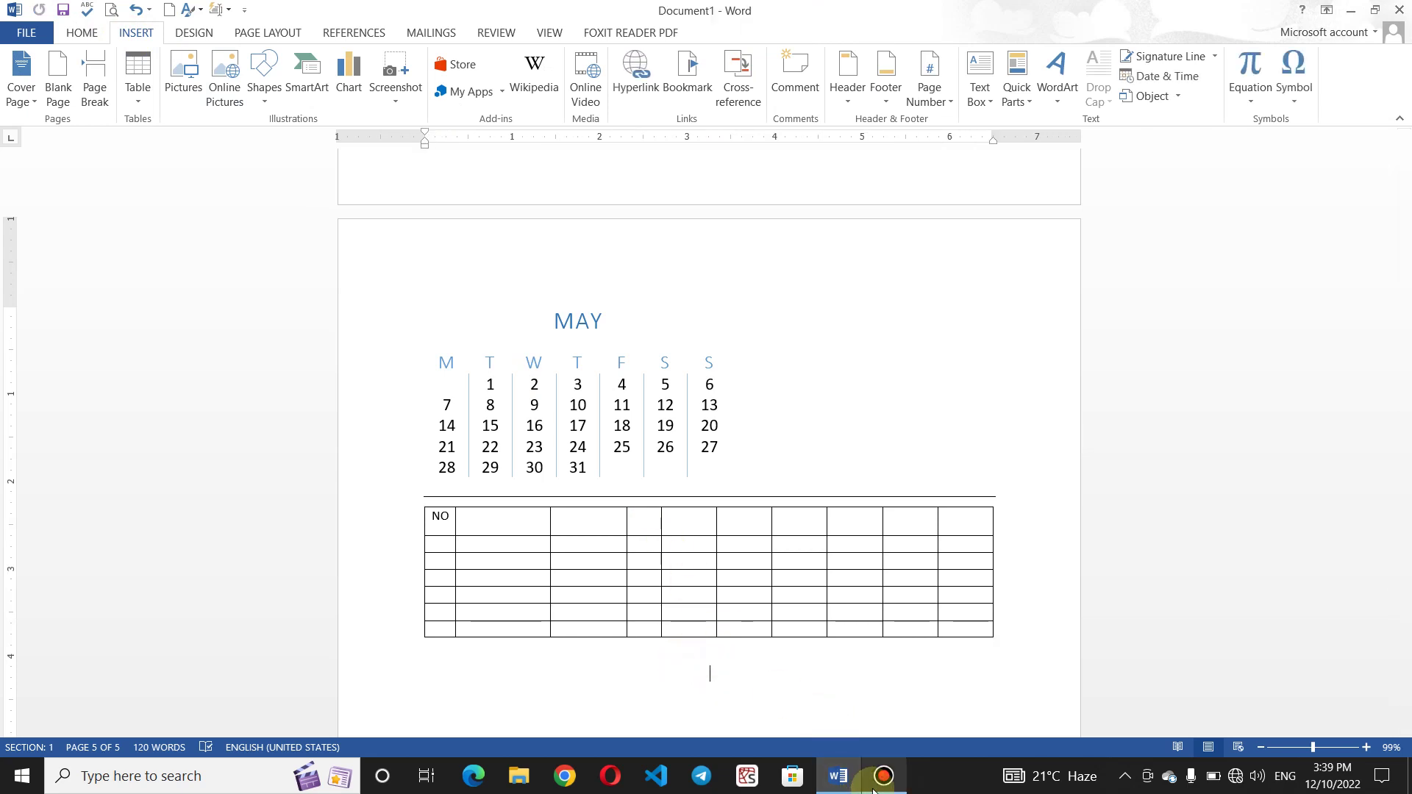